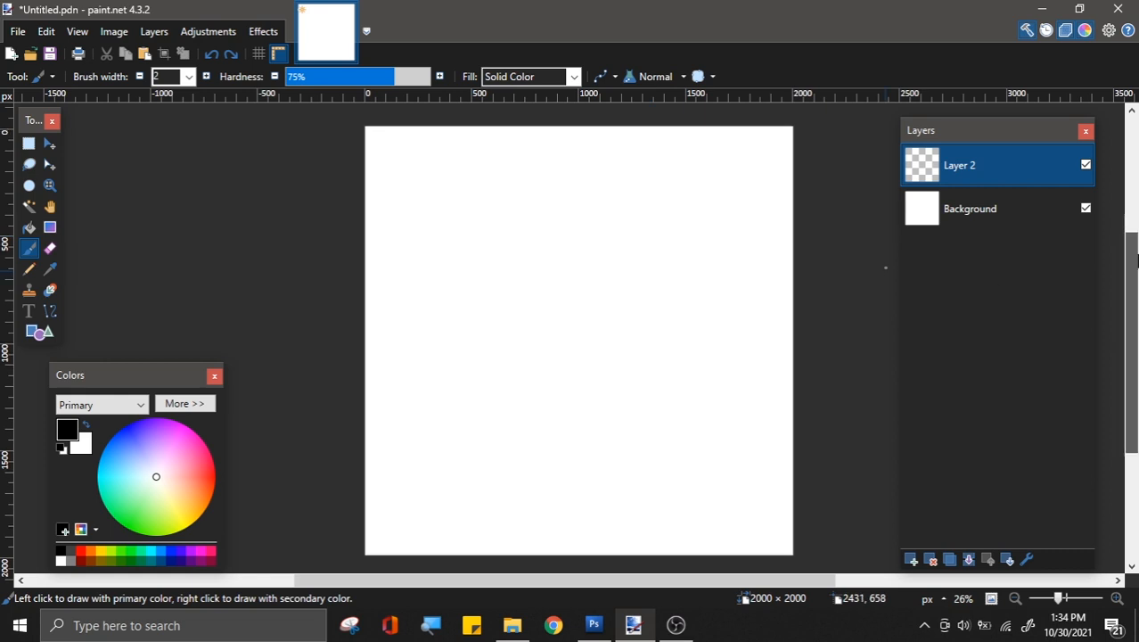
drag(637, 583, 673, 581)
scroll(643, 334, up, 3)
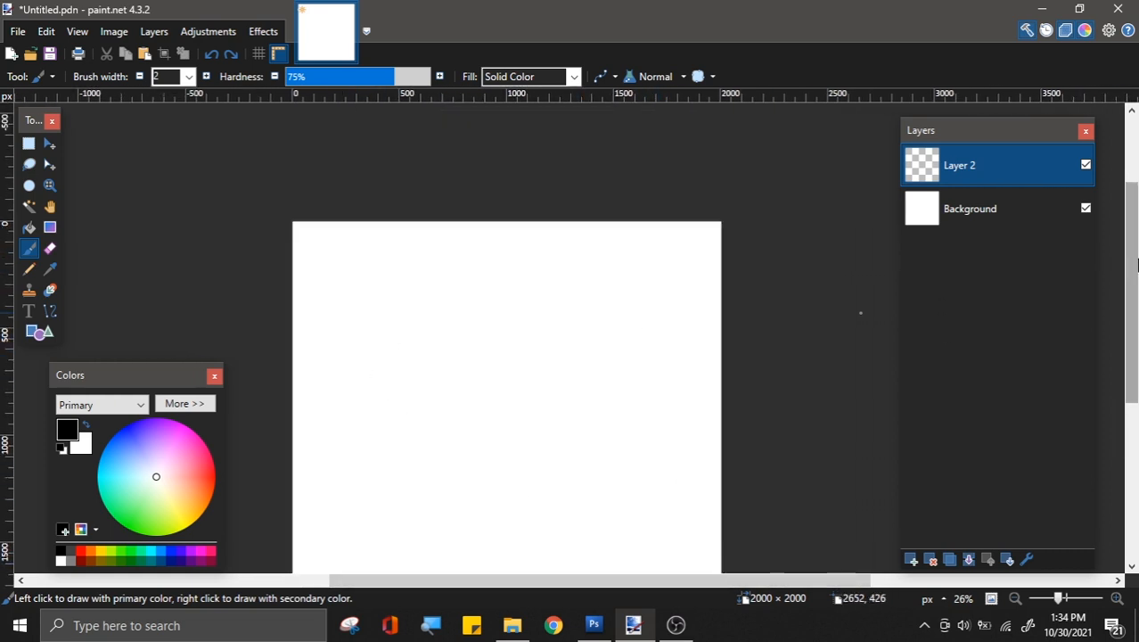
drag(1130, 258, 1128, 308)
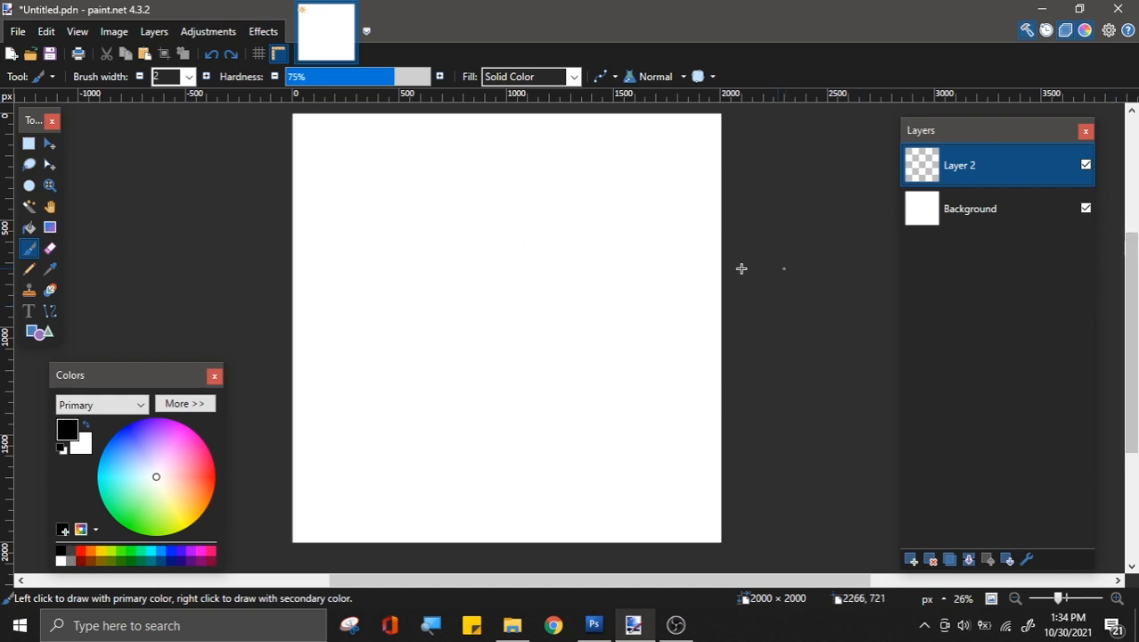
scroll(731, 263, down, 1)
scroll(457, 140, up, 2)
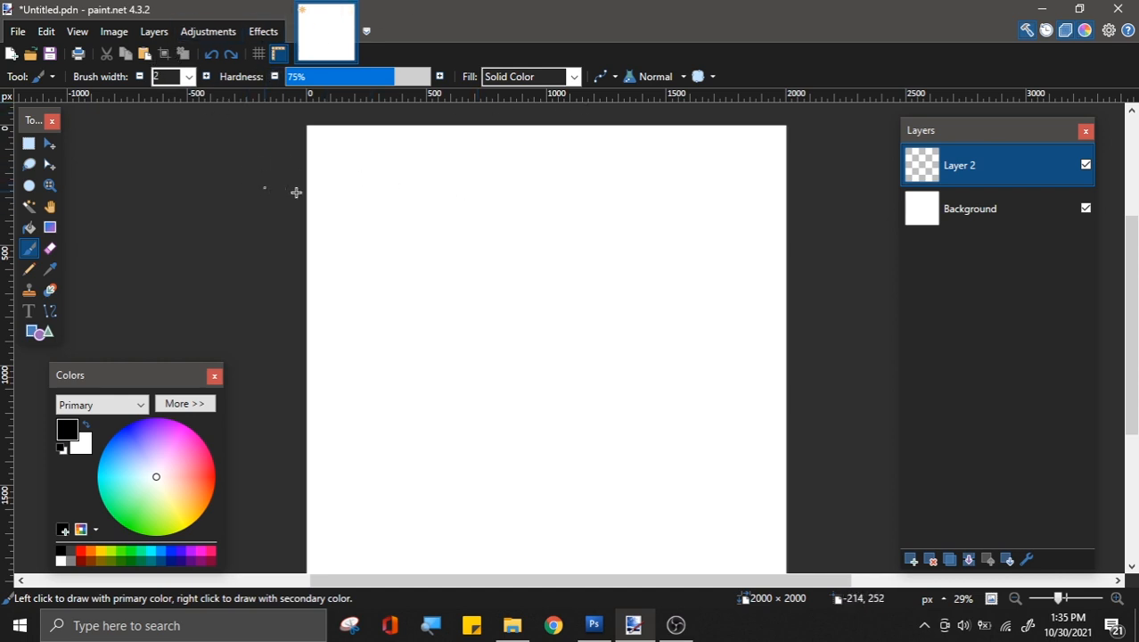
scroll(873, 257, down, 1)
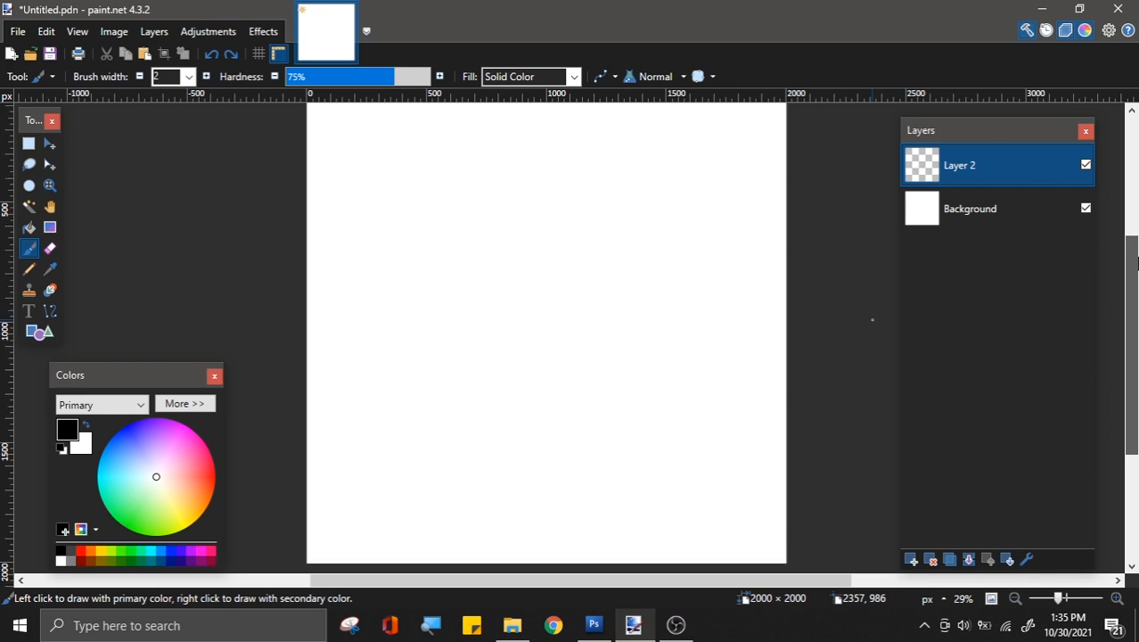
ctrl+scroll(511, 262, down, 2)
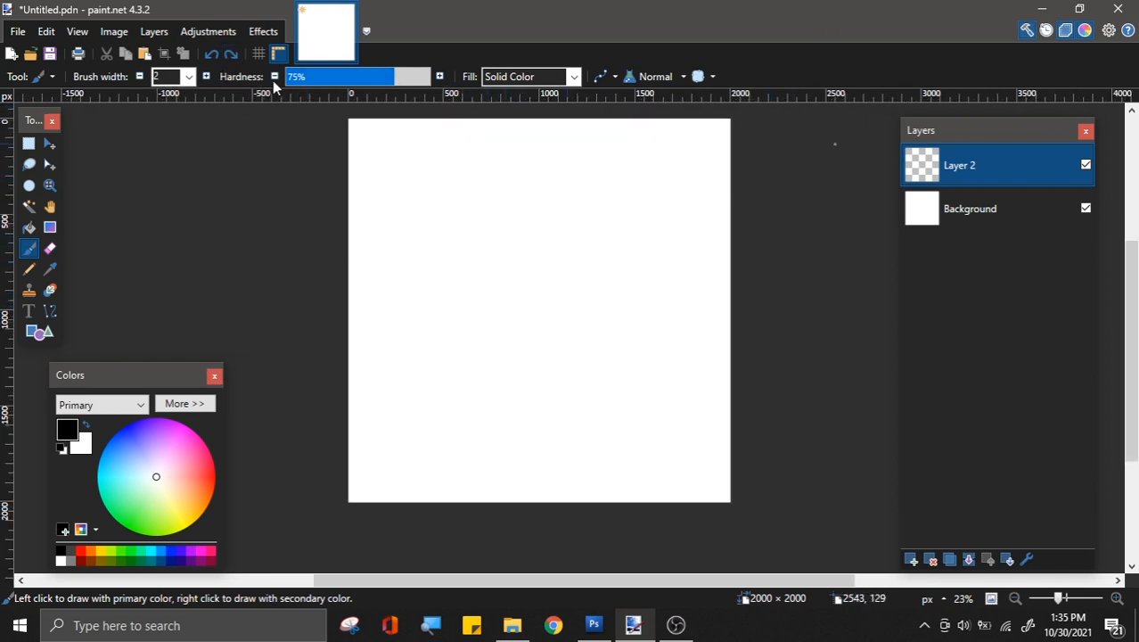
Step: Delete the empty Layer 2 above the Background layer
scroll(616, 255, up, 3)
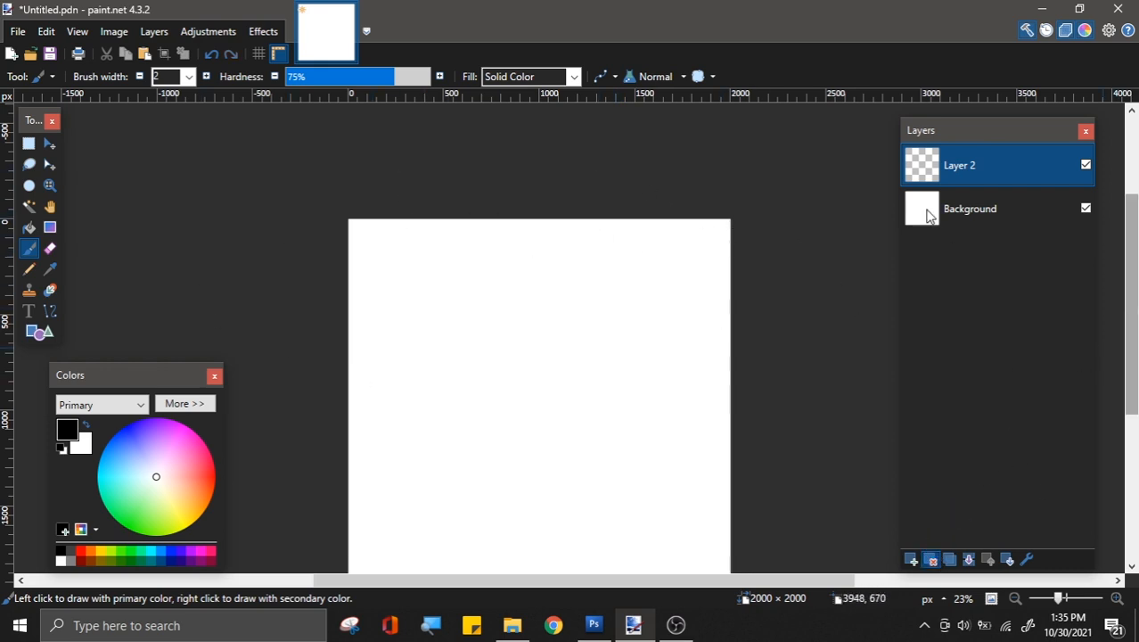
key(ctrl+shift+Delete)
scroll(641, 280, down, 3)
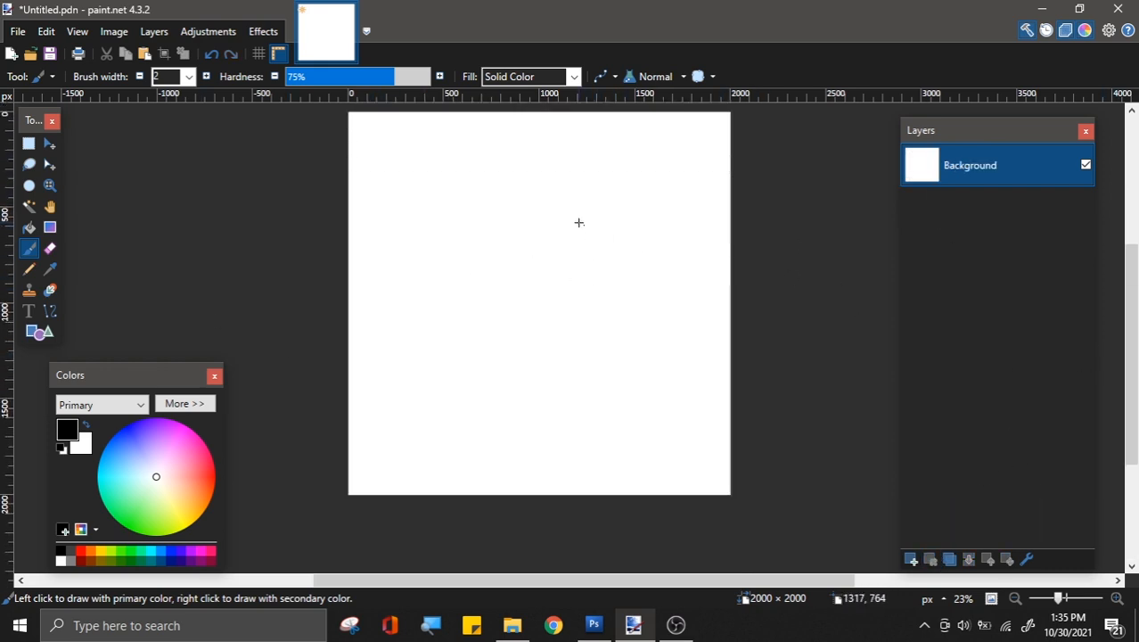
scroll(1136, 305, up, 2)
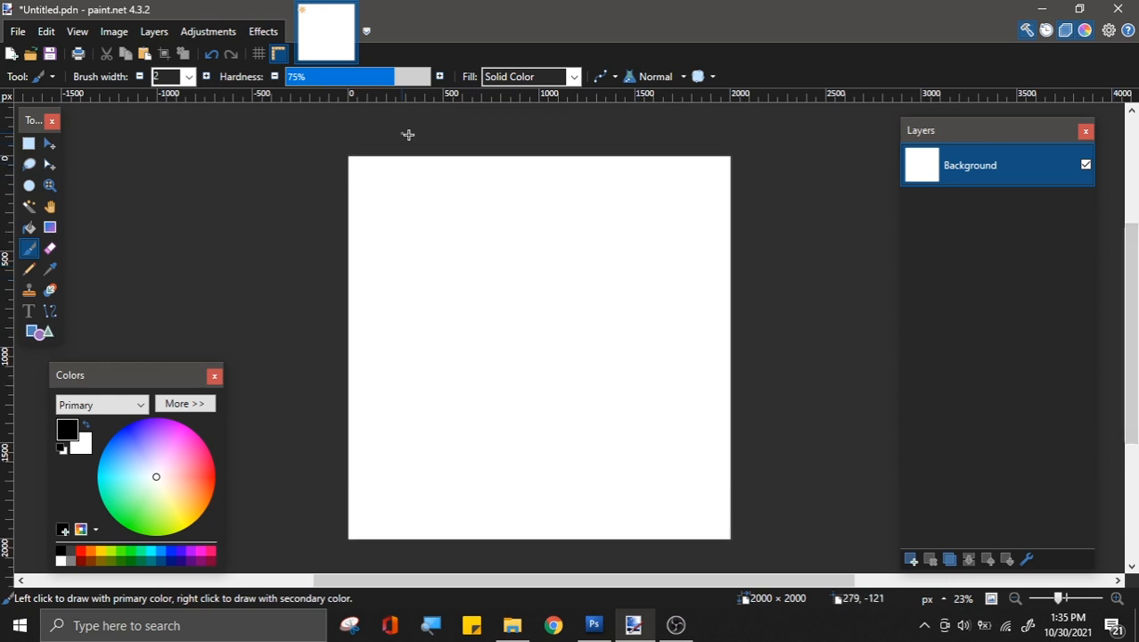
scroll(632, 229, up, 1)
scroll(1136, 211, down, 1)
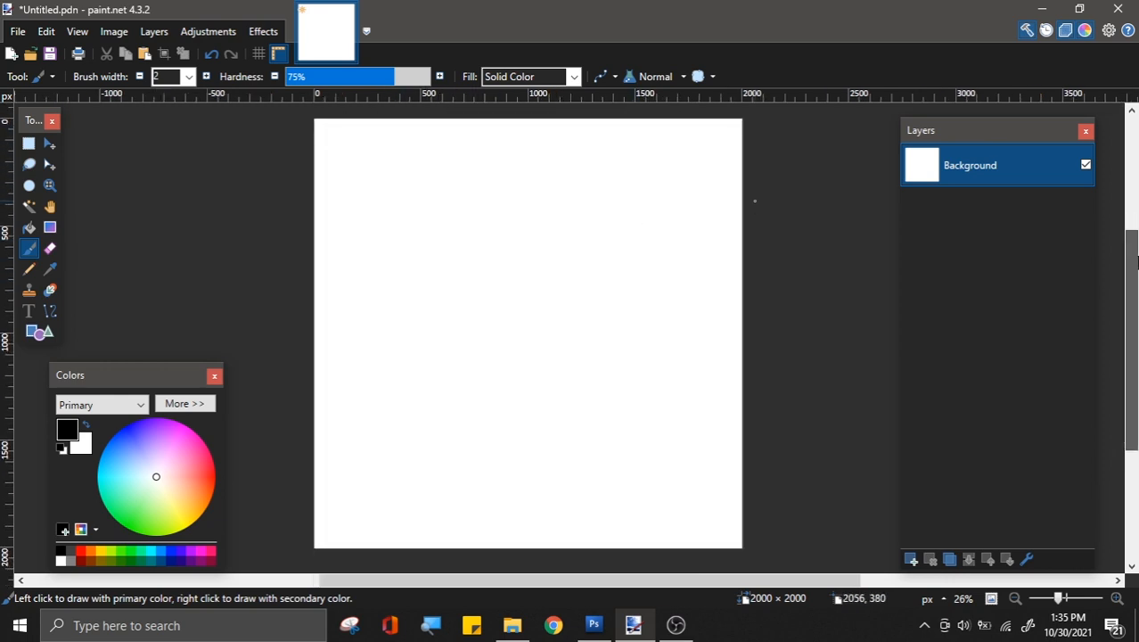
Step: Review the pixel size, resolution and print size settings for a new image without creating one
click(17, 32)
click(28, 57)
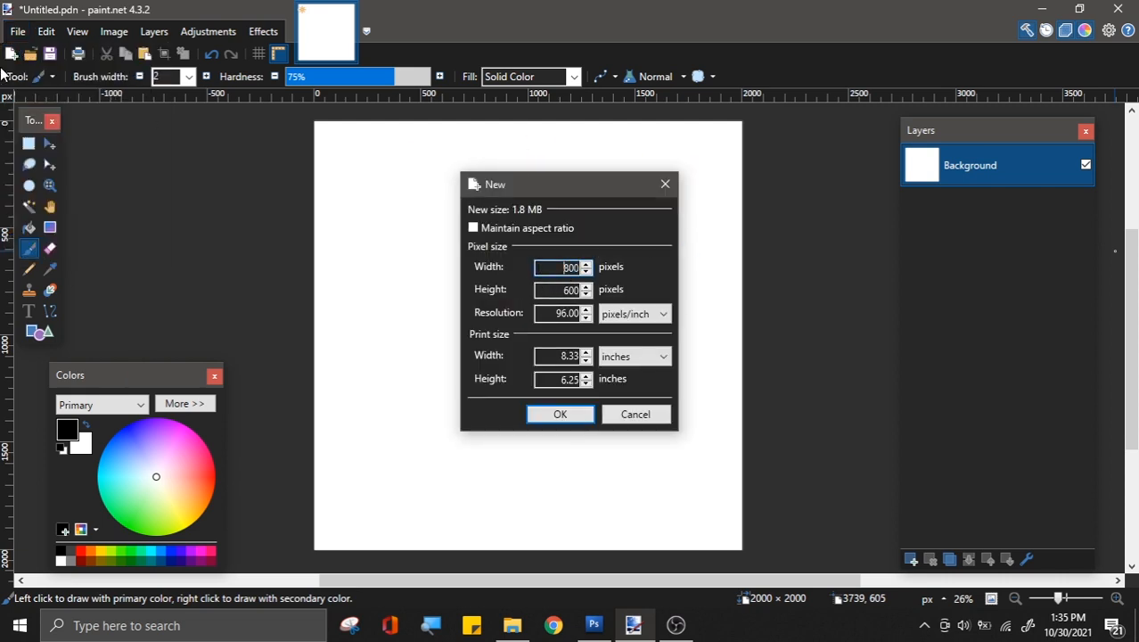
click(641, 415)
click(17, 33)
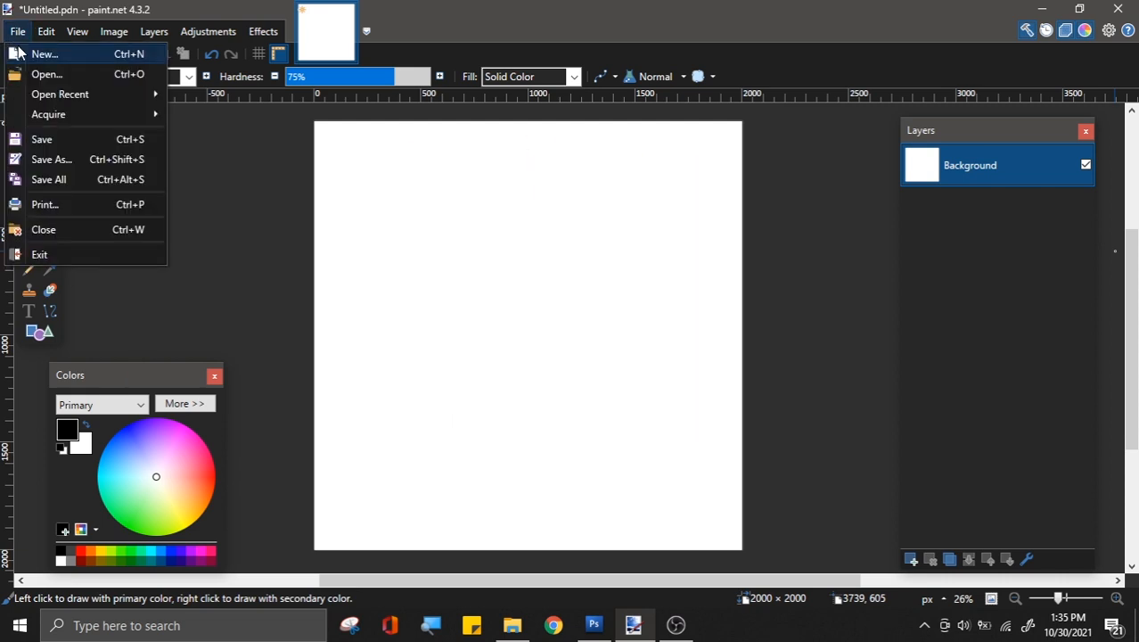
click(29, 54)
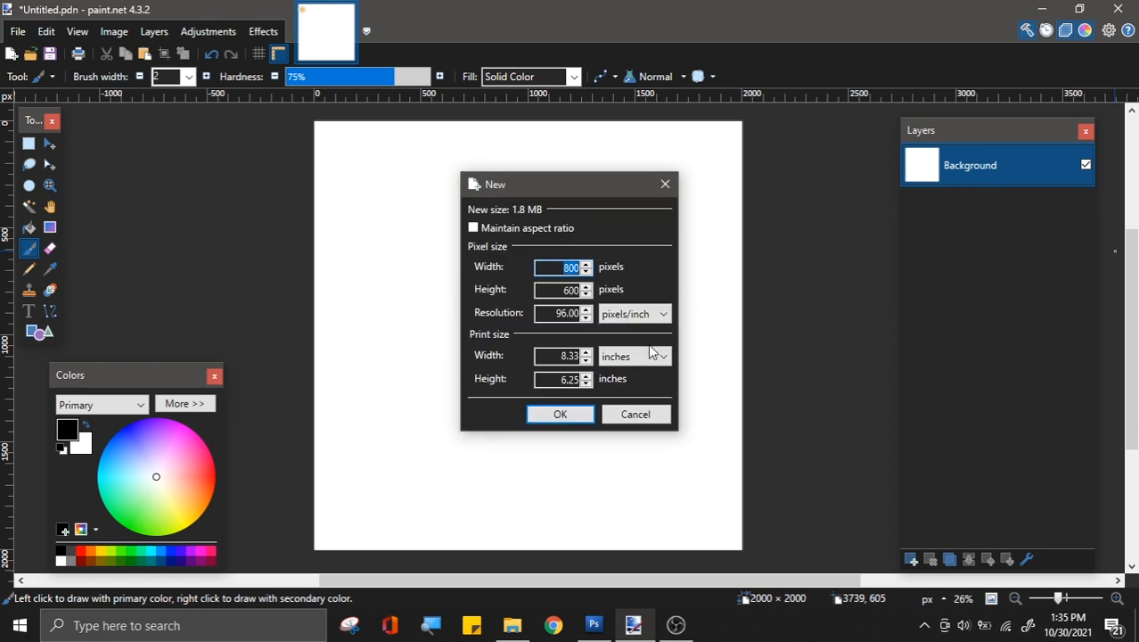
click(641, 415)
Step: Review the resize settings of the current image and leave them without applying anything
click(132, 32)
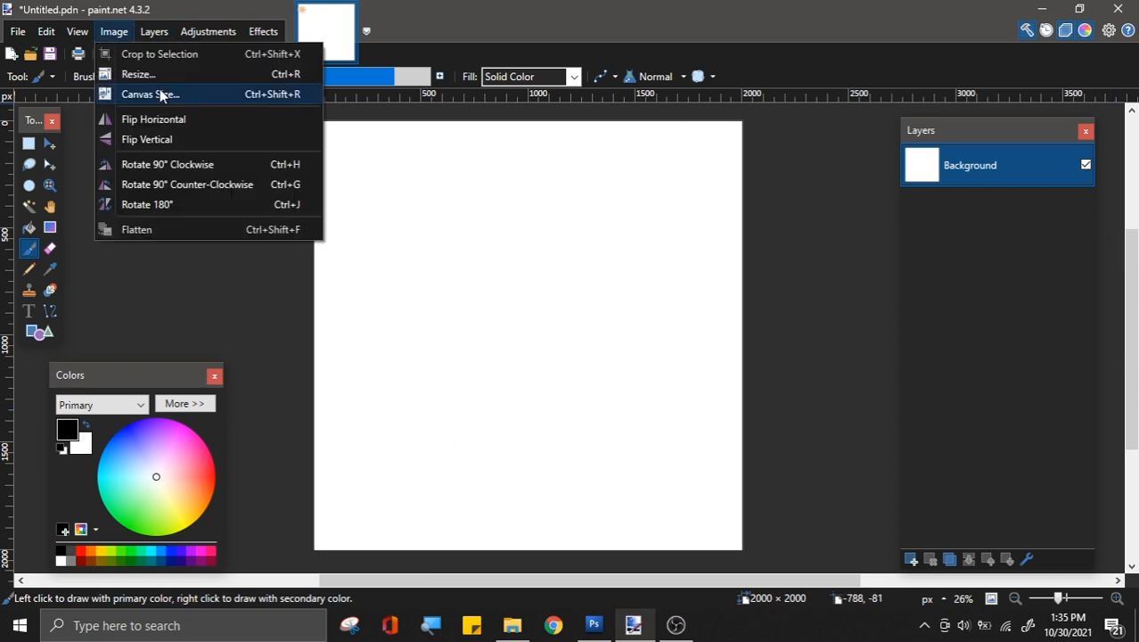
click(141, 74)
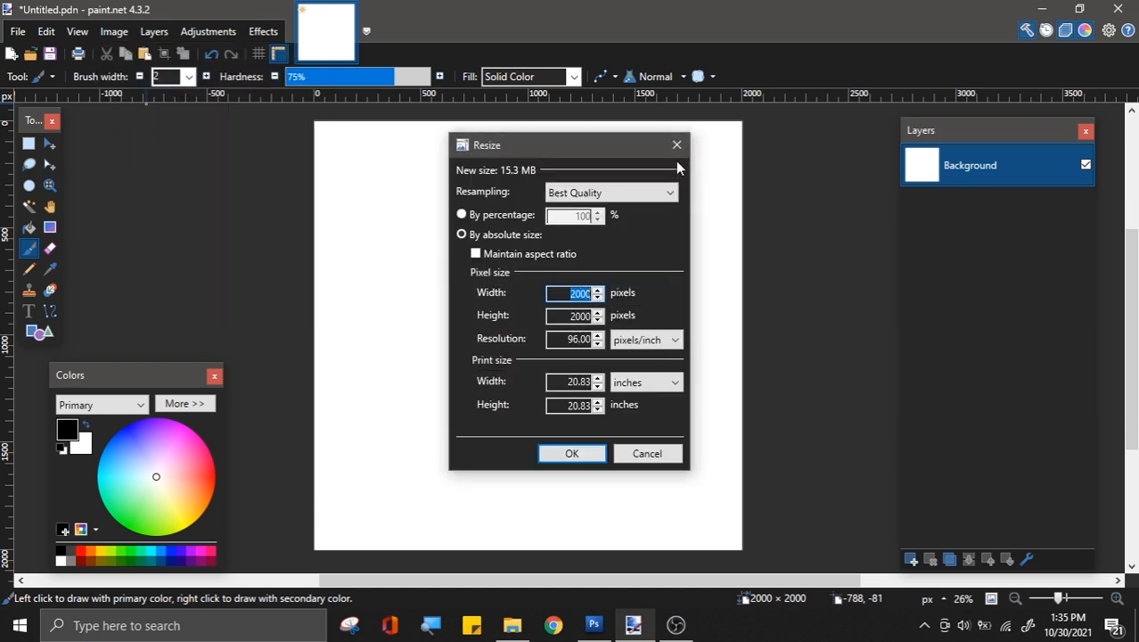
click(676, 146)
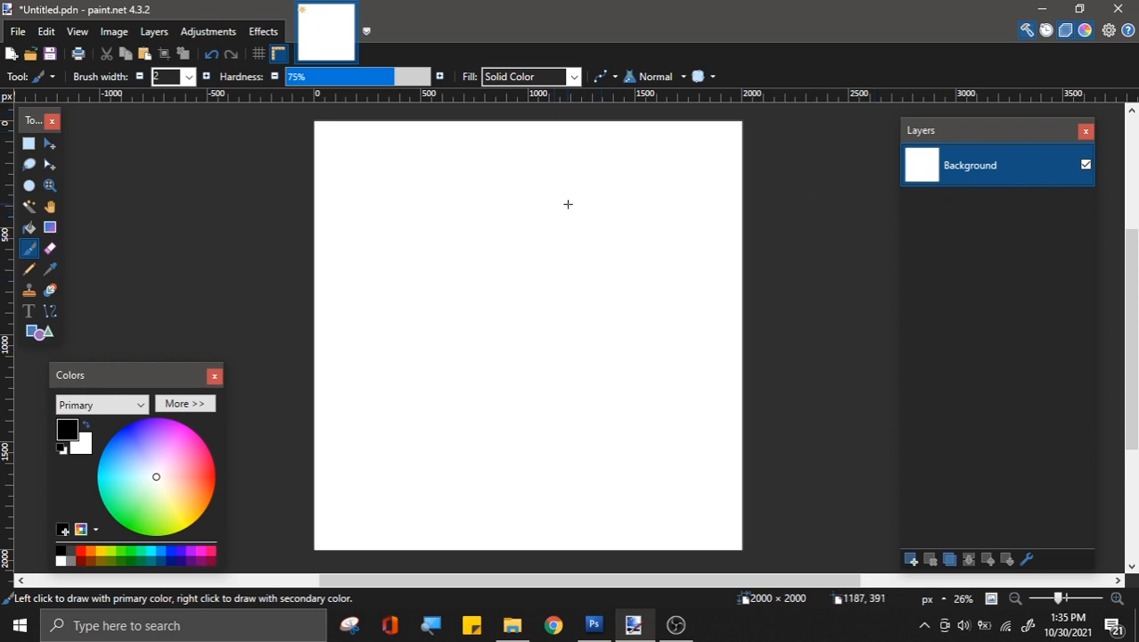
click(17, 31)
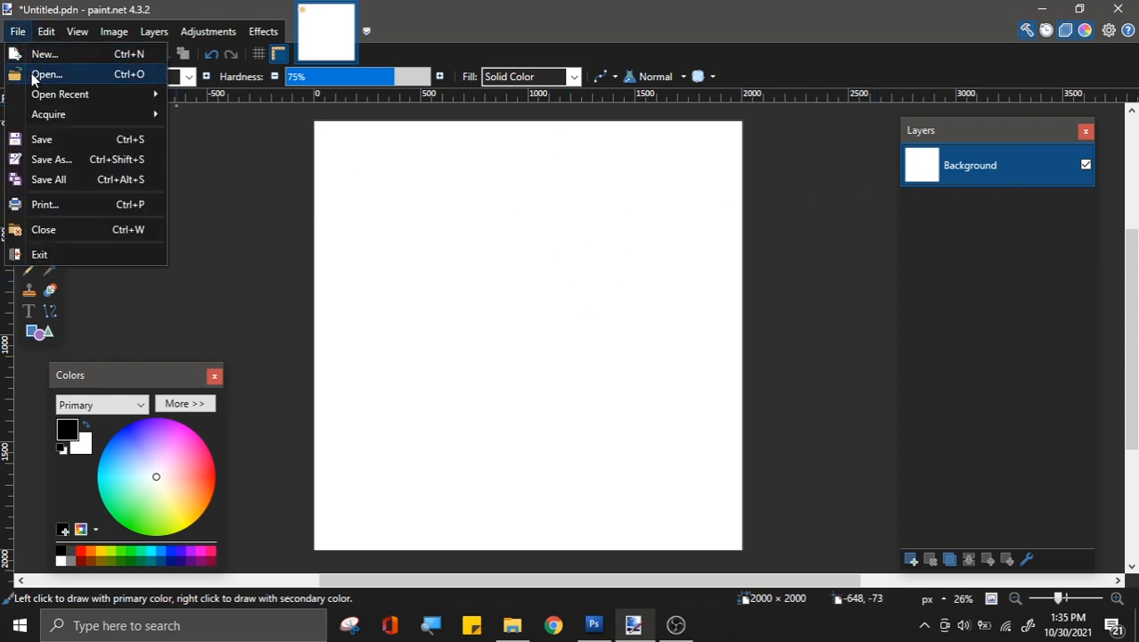
click(15, 33)
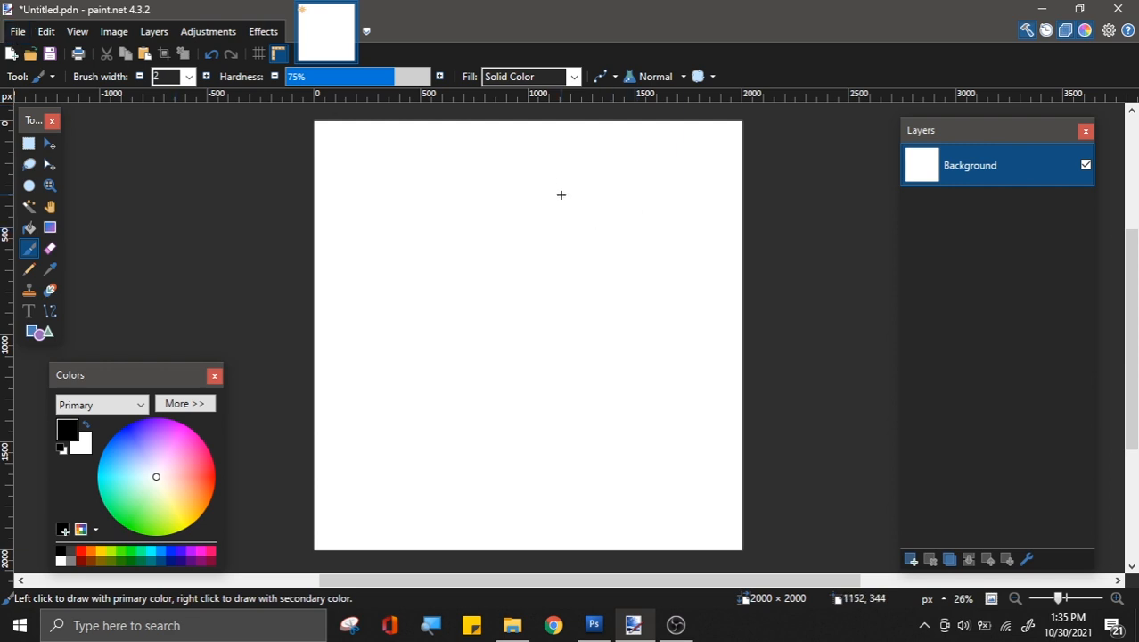
Step: Try freehand brush lines directly on the Background layer and undo them
scroll(486, 275, up, 3)
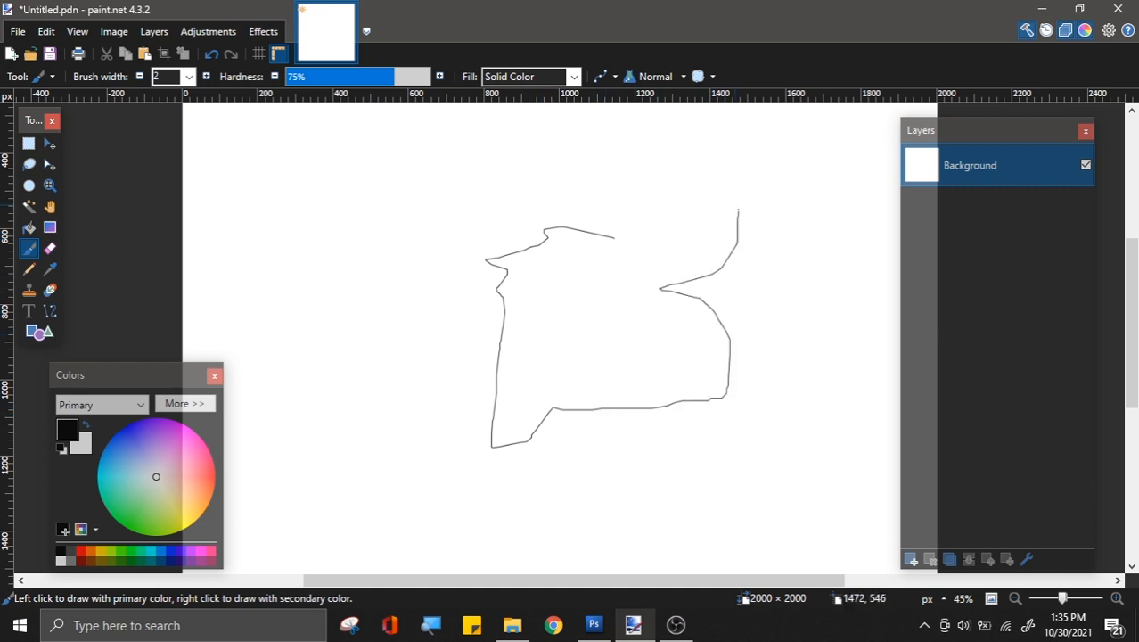
scroll(375, 219, down, 5)
key(ctrl+z)
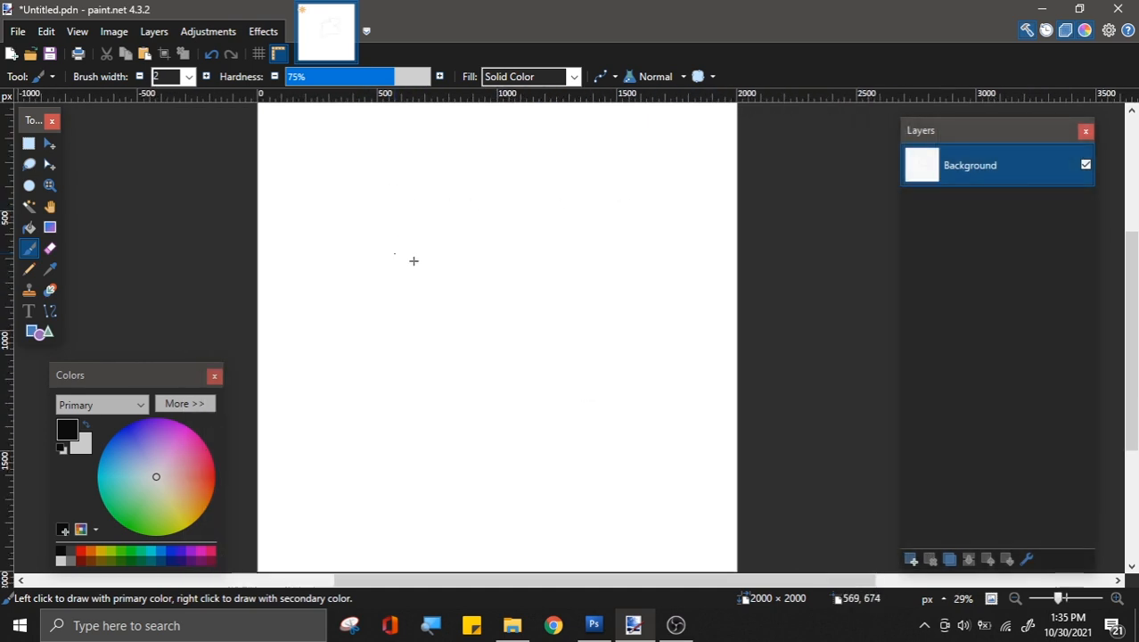
scroll(360, 176, up, 2)
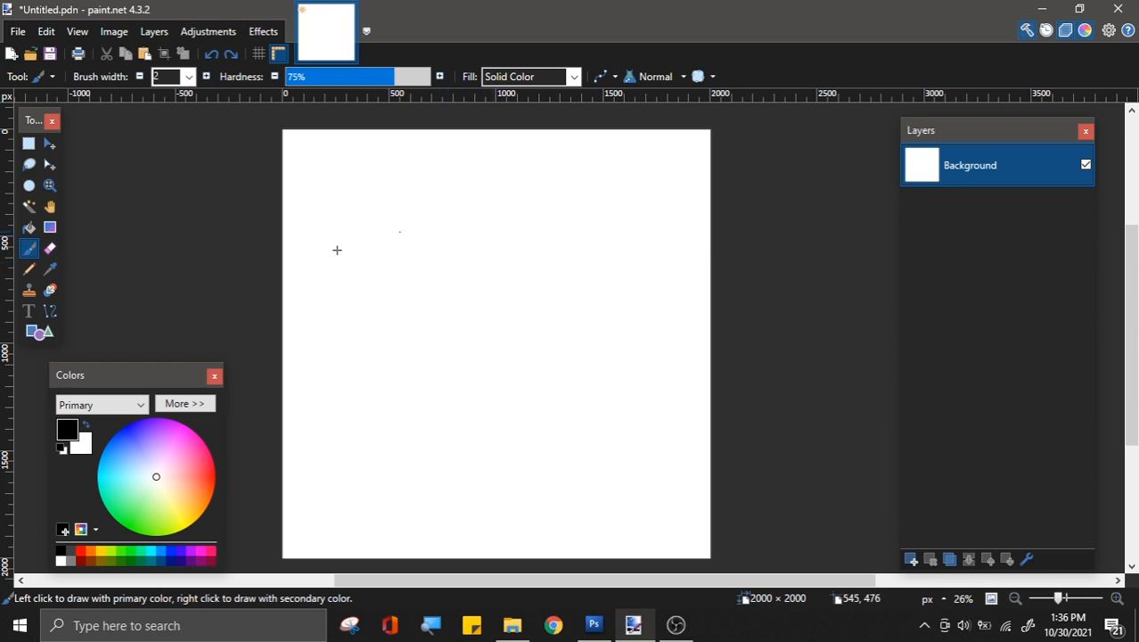
scroll(389, 249, up, 5)
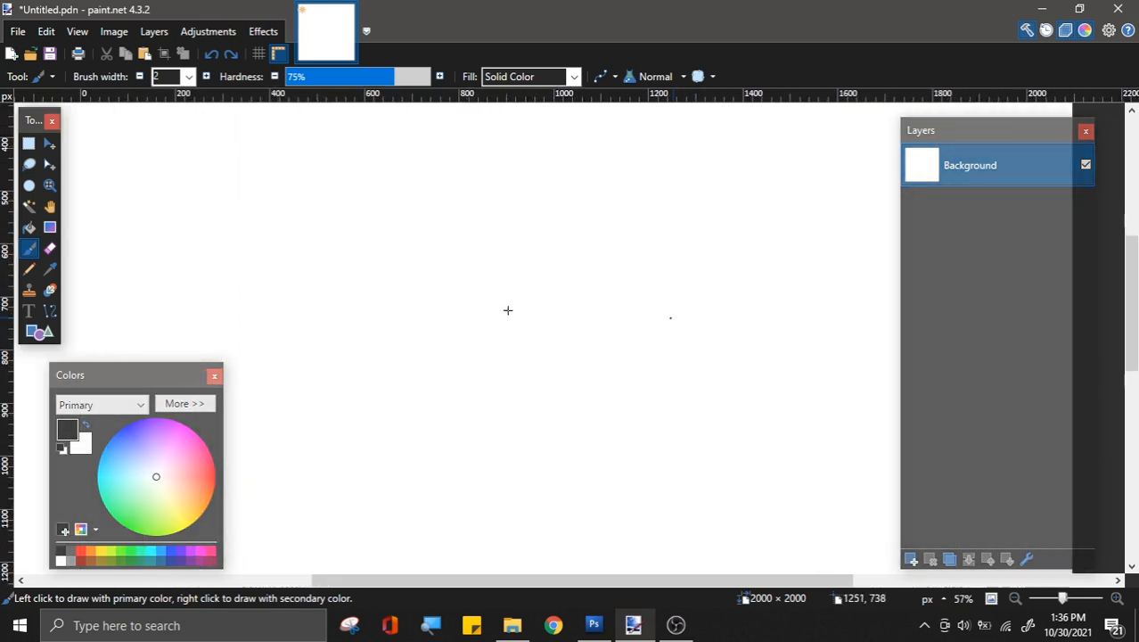
scroll(624, 209, down, 4)
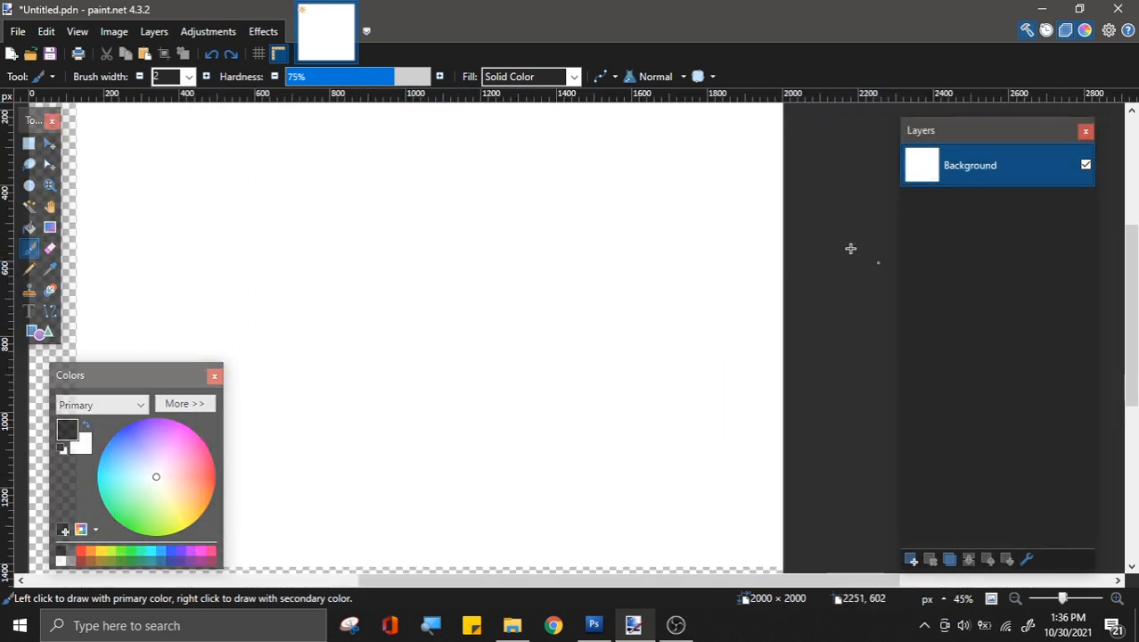
scroll(794, 234, down, 3)
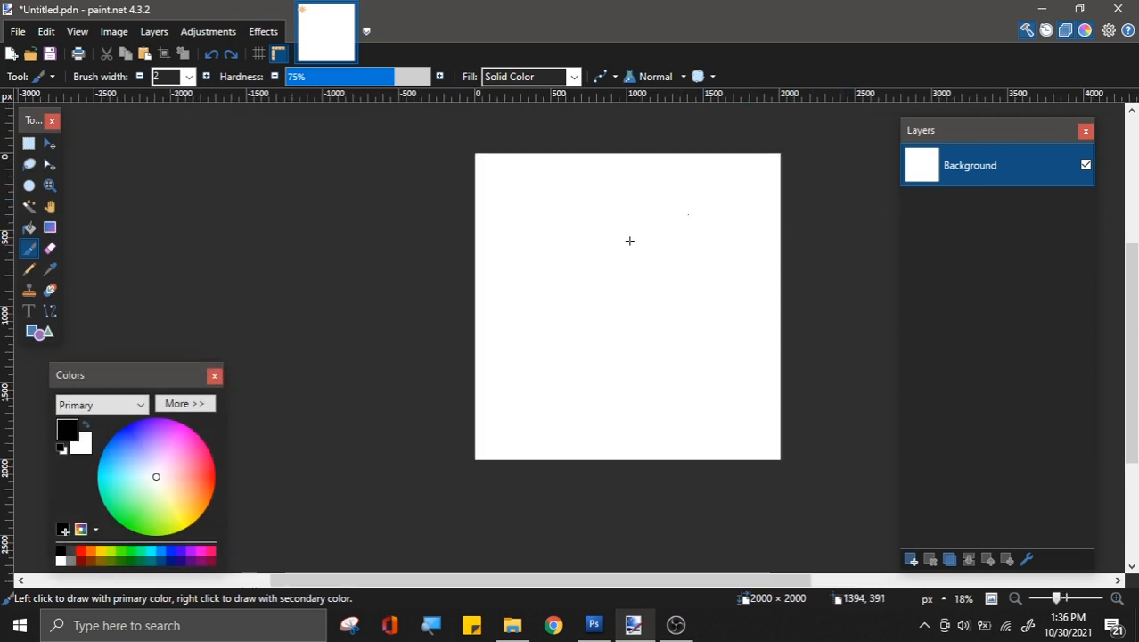
scroll(580, 236, up, 5)
drag(456, 228, 407, 277)
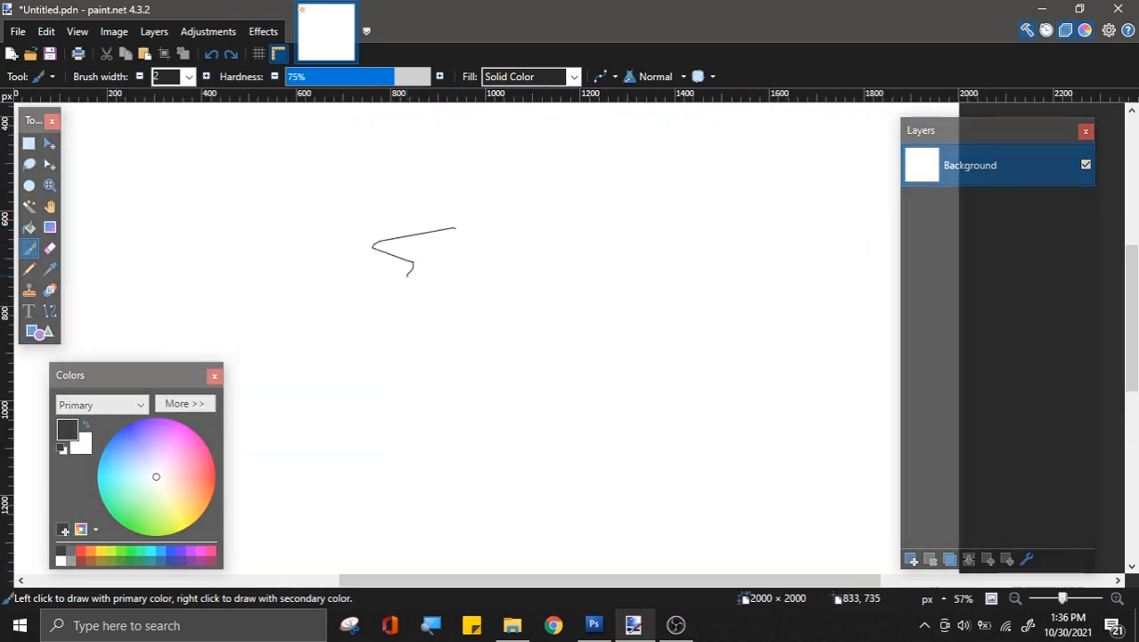
key(ctrl+z)
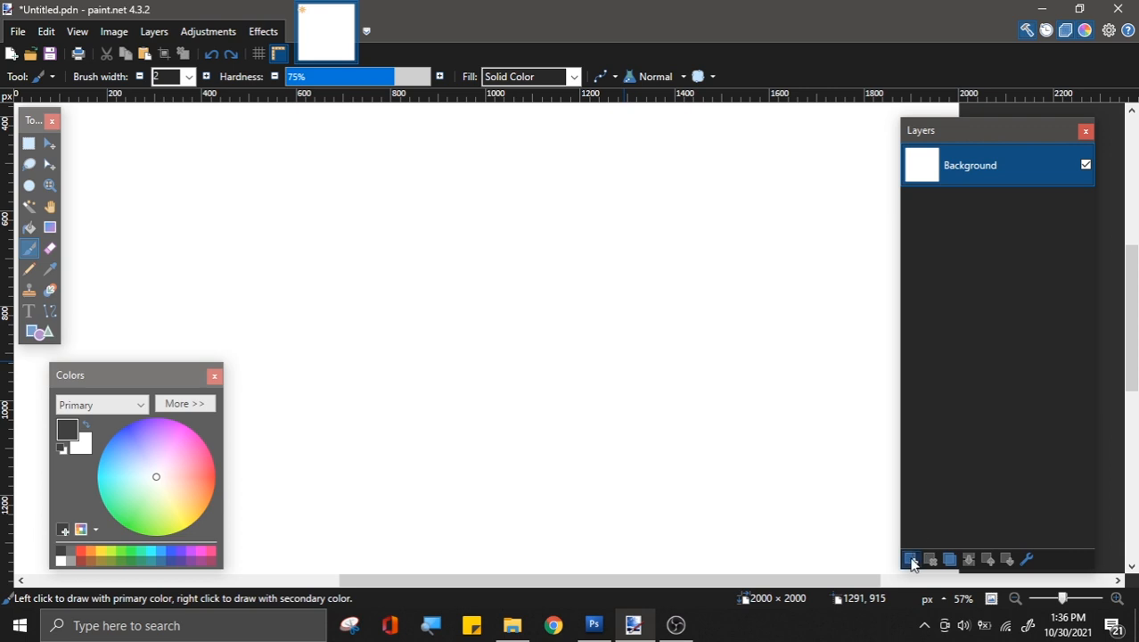
Step: Add a new layer above the Background, test a freehand brush line on it and undo the line
key(ctrl+shift+n)
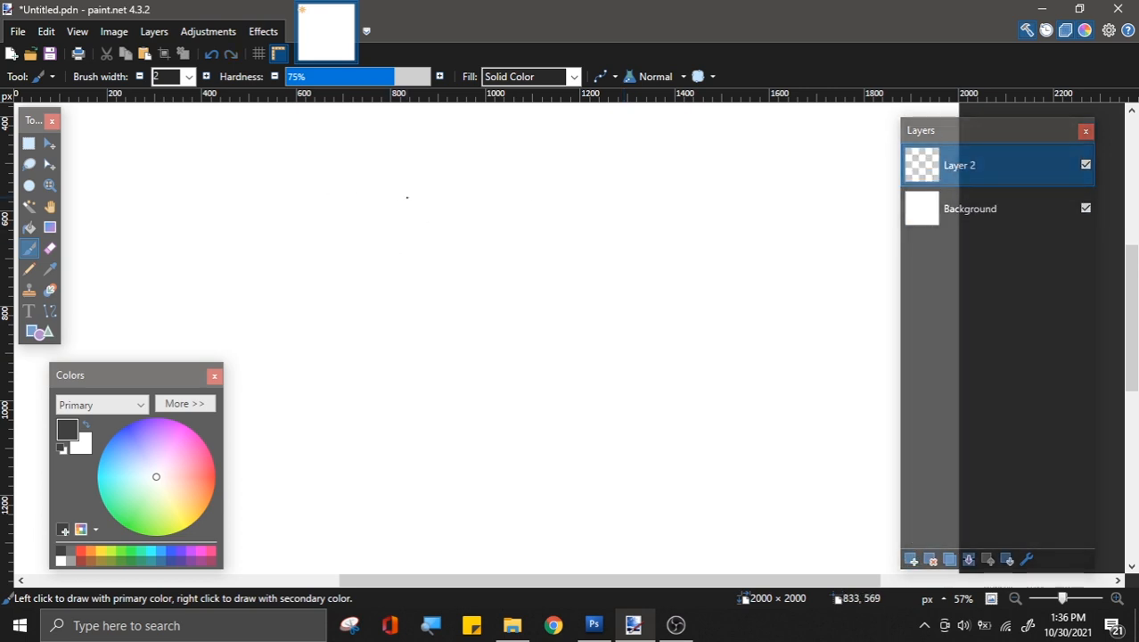
drag(356, 390, 551, 367)
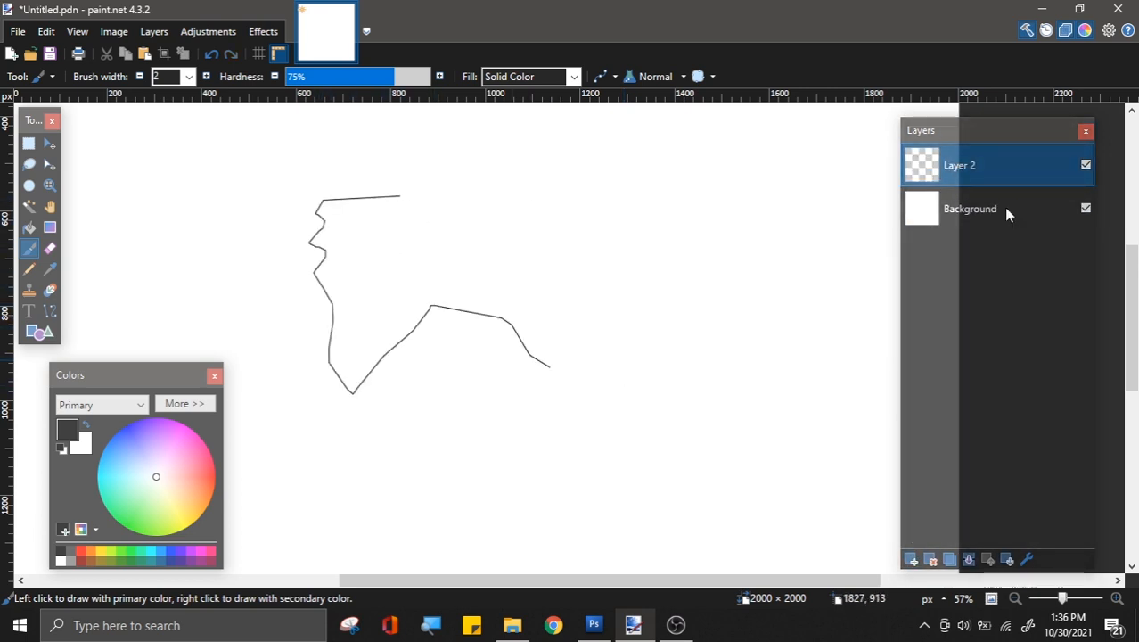
key(ctrl+z)
scroll(711, 228, down, 3)
scroll(591, 230, up, 2)
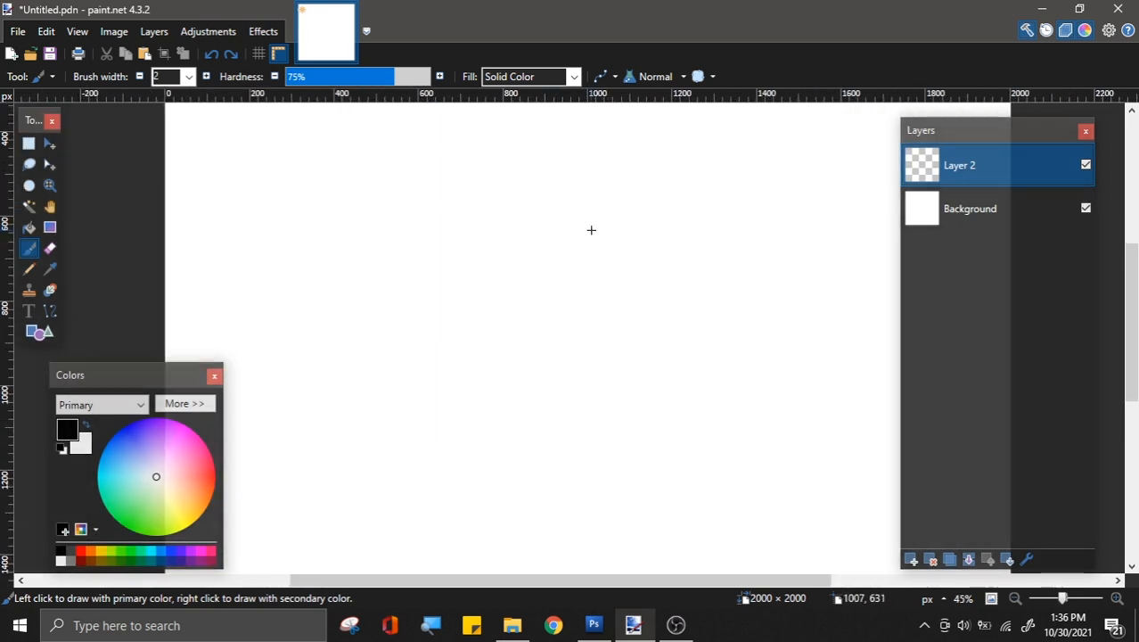
scroll(537, 257, down, 2)
scroll(585, 236, up, 2)
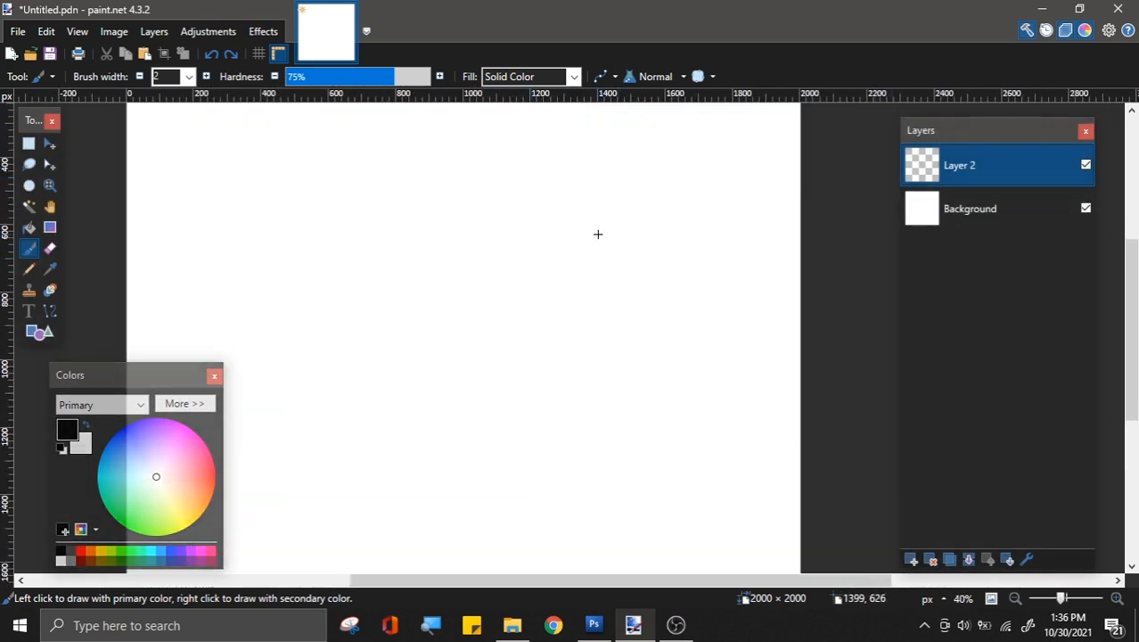
scroll(578, 260, down, 3)
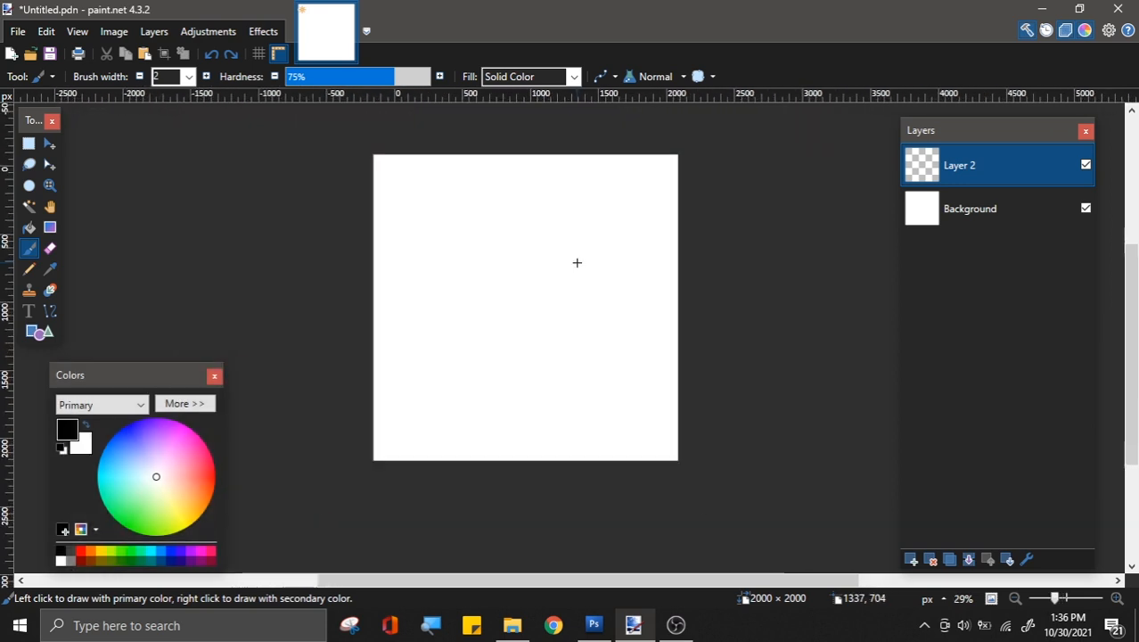
scroll(577, 260, up, 1)
scroll(704, 250, up, 1)
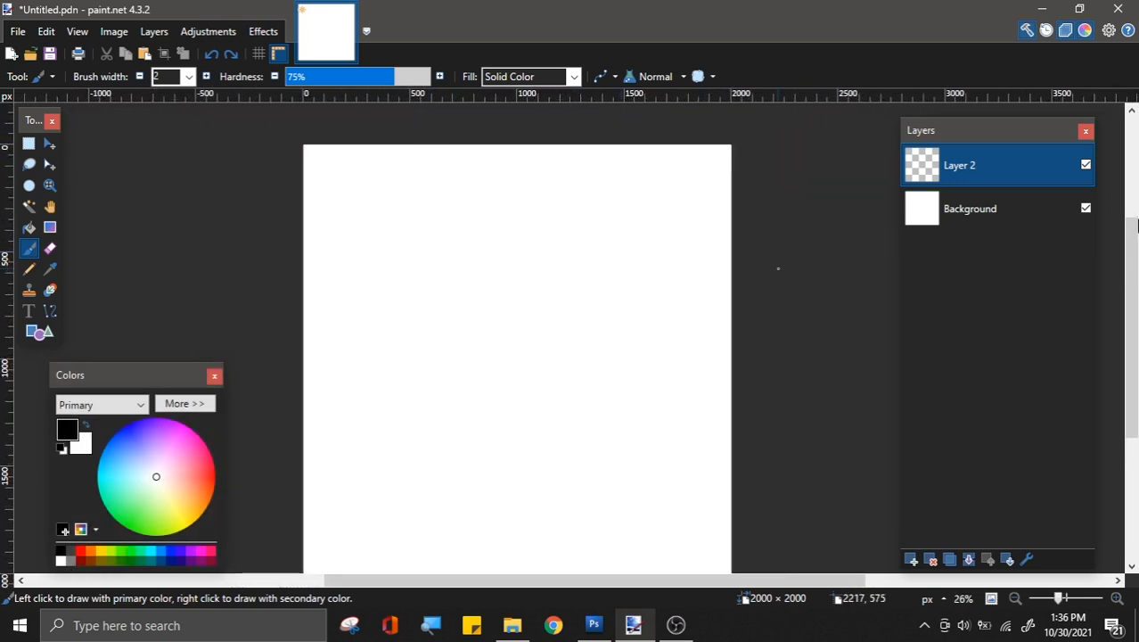
drag(1137, 225, 1136, 250)
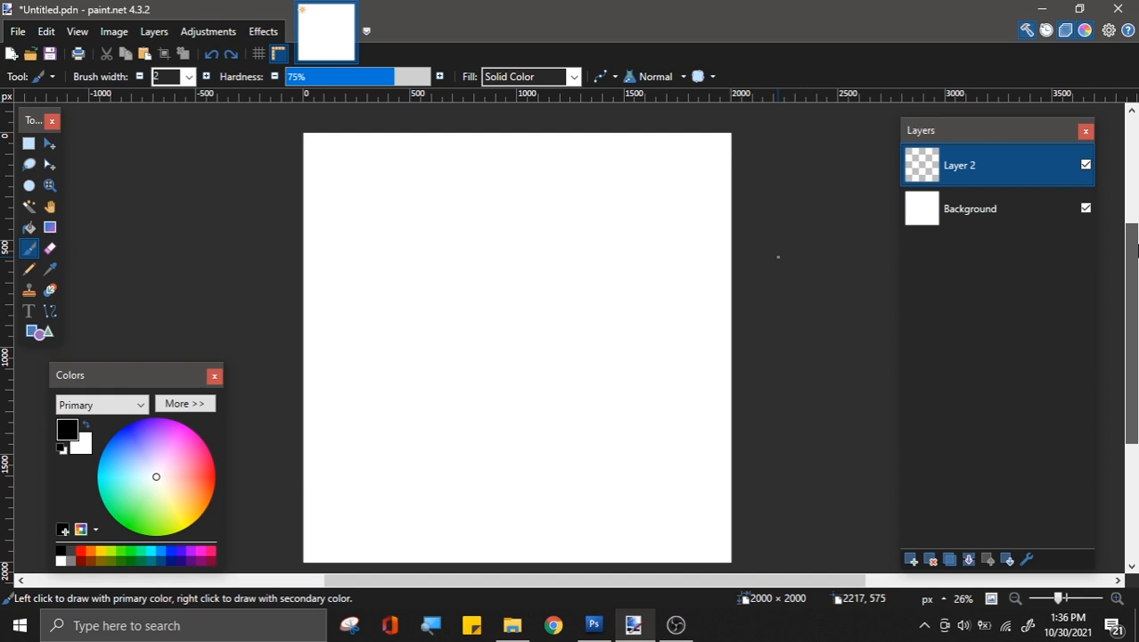
drag(734, 580, 723, 578)
drag(1136, 349, 1137, 354)
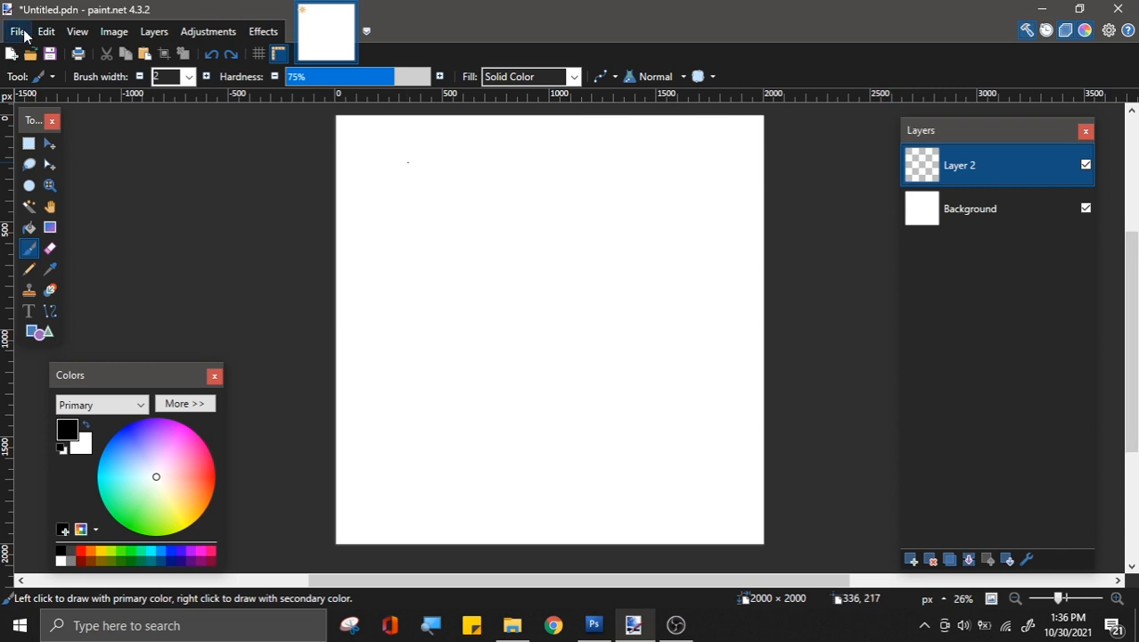
Step: Open 1Part1.png, select the entire image and copy it
click(18, 31)
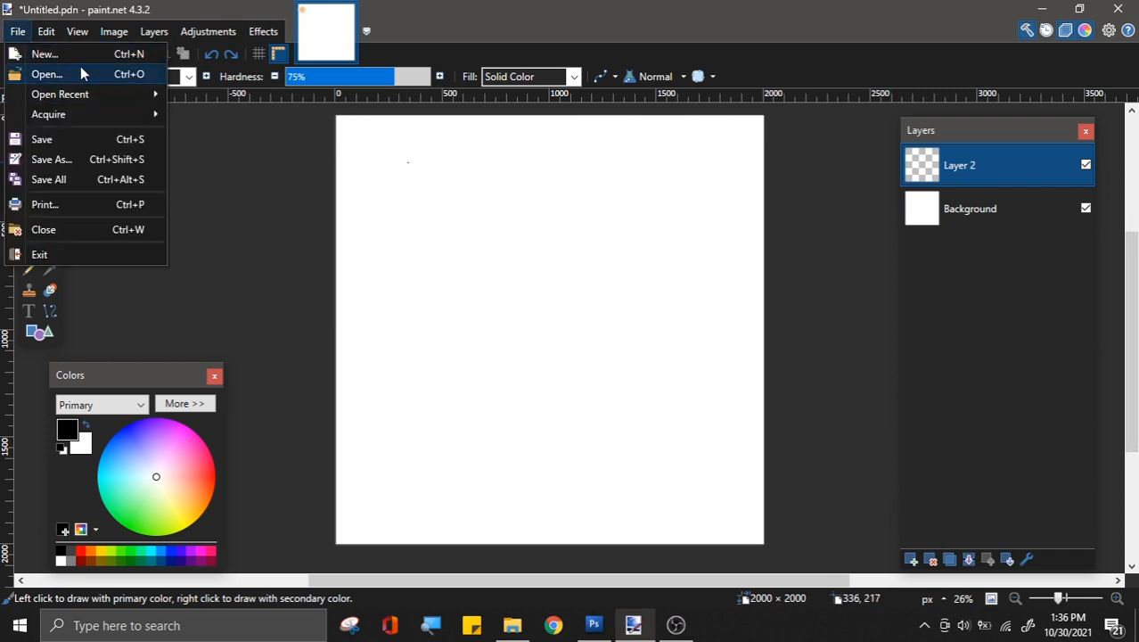
click(54, 73)
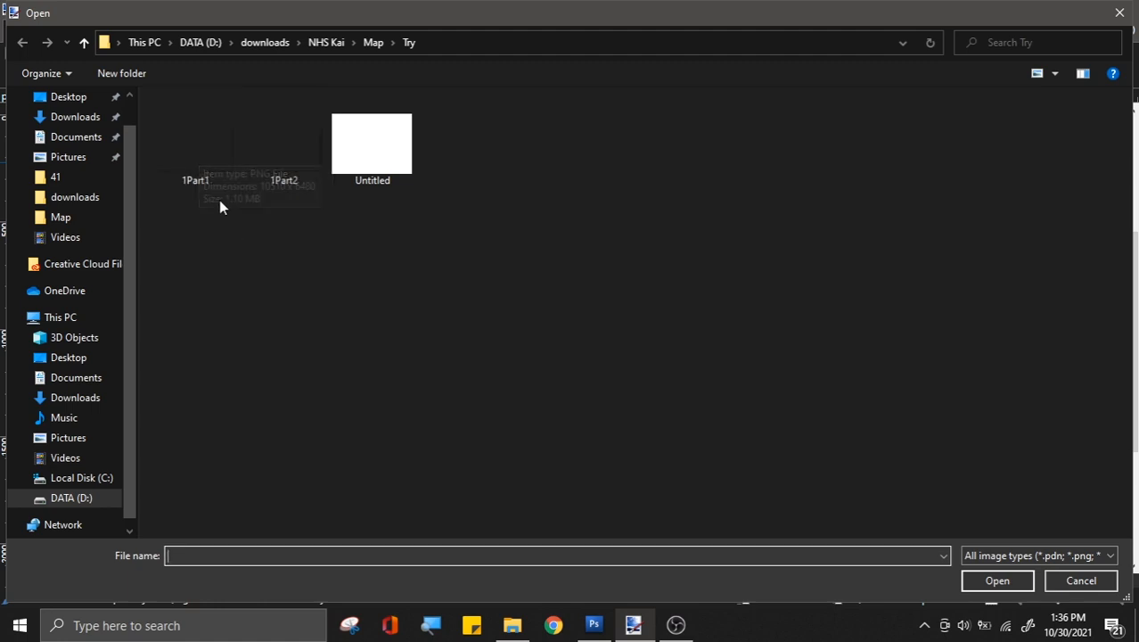
double_click(208, 140)
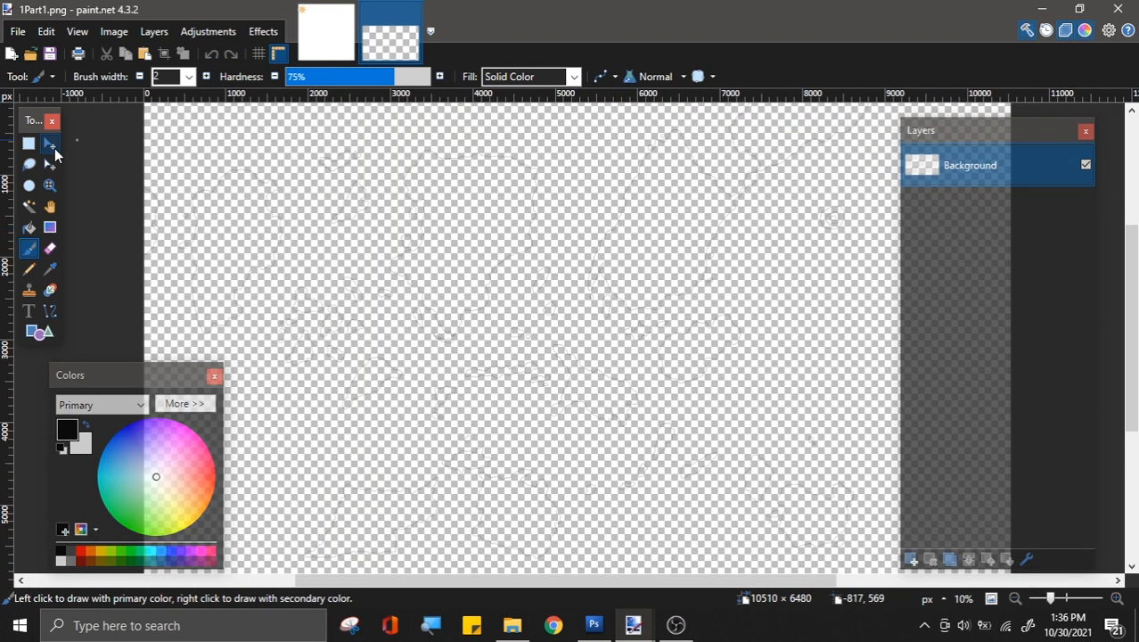
click(51, 145)
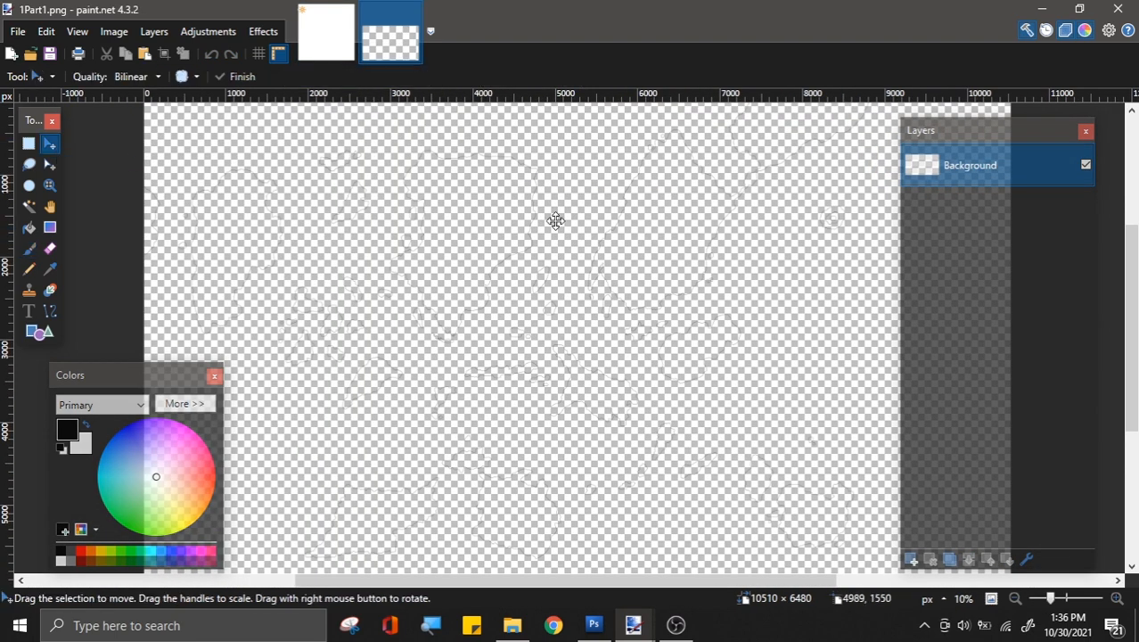
key(ctrl+a)
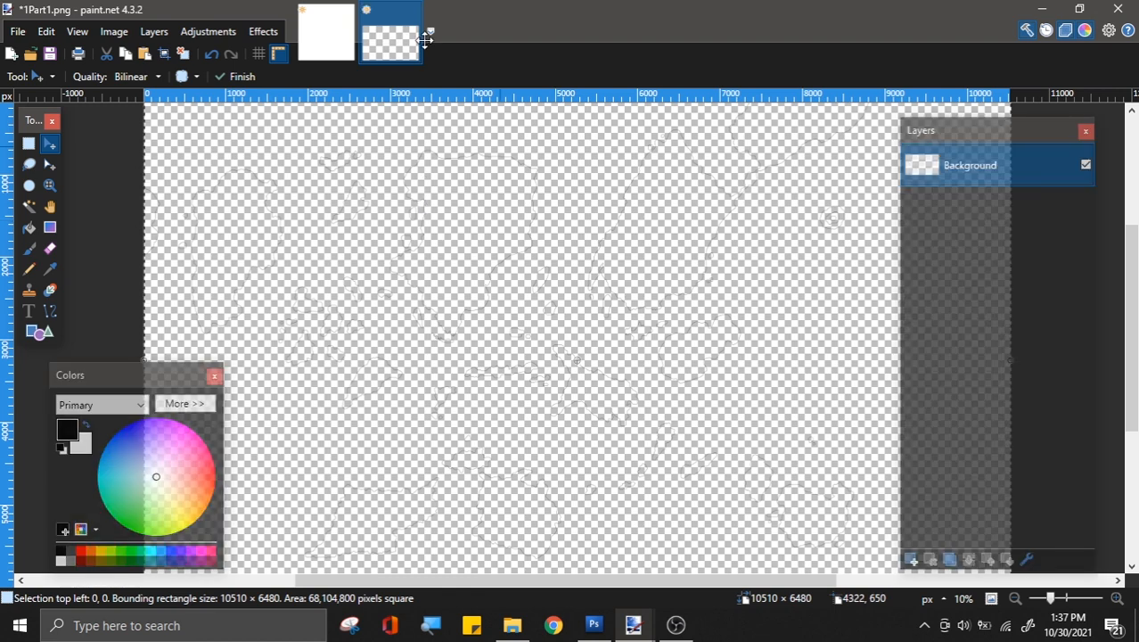
Step: Close 1Part1.png without saving and paste the copied map outlines onto Layer 2, keeping the canvas size at 2000 × 2000
click(413, 12)
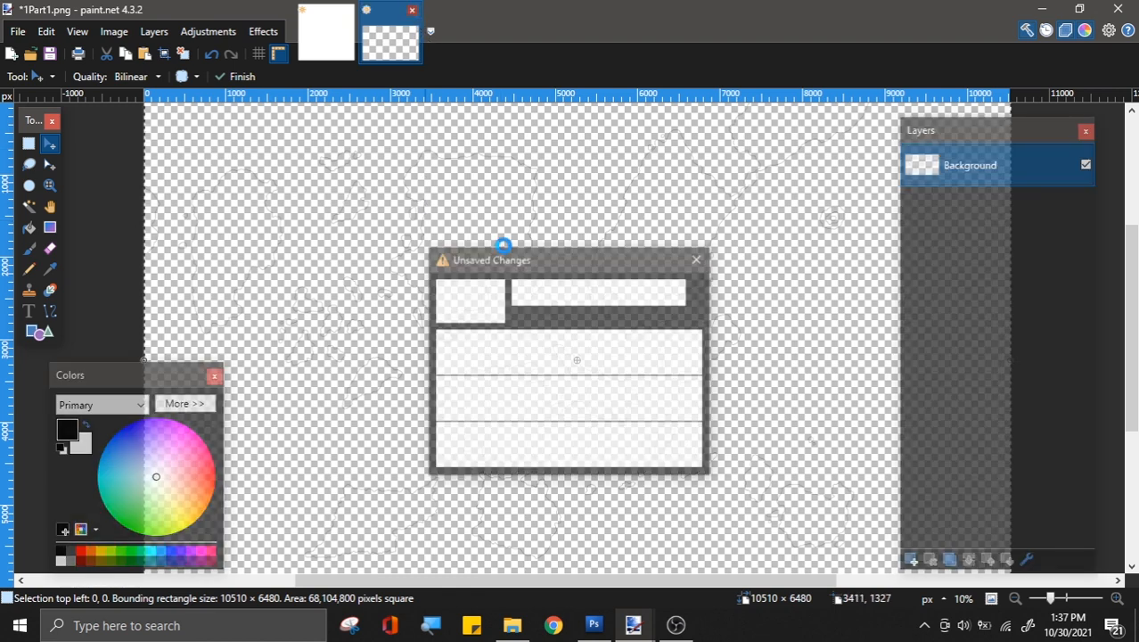
click(513, 402)
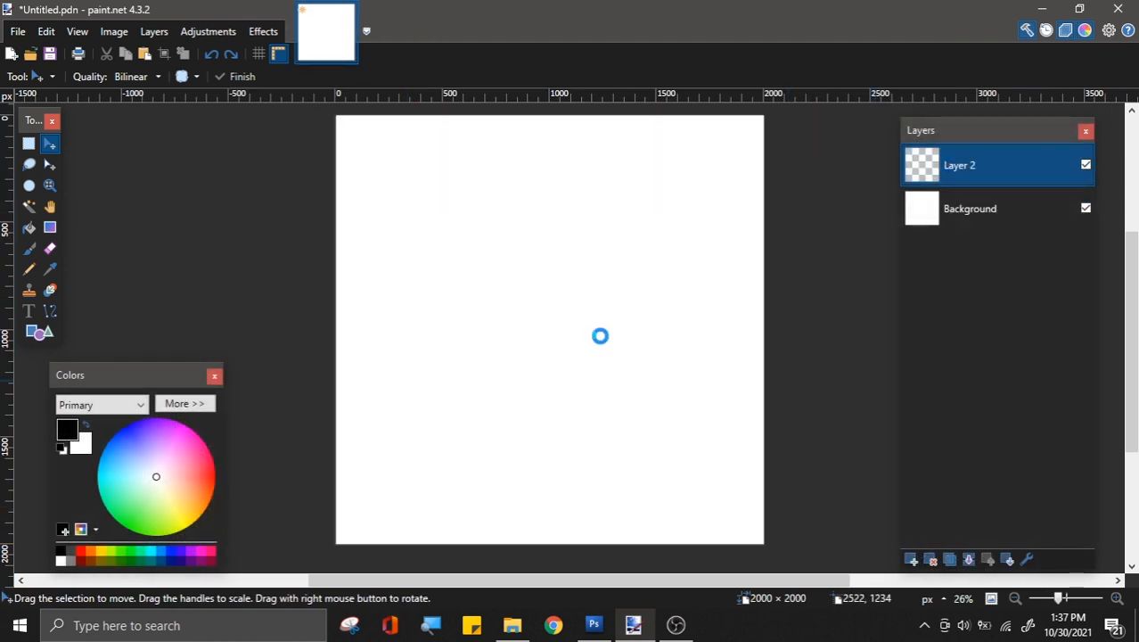
click(576, 440)
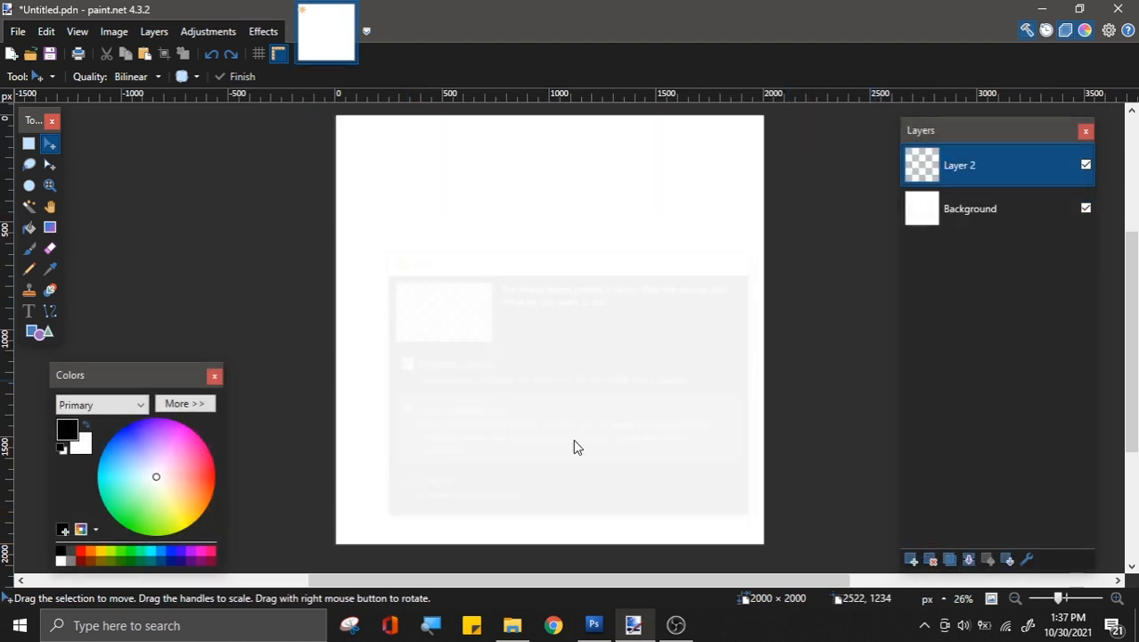
Step: Move the pasted map so its selection's top-left corner sits at about -6597, -1230 and coastline outlines fall within the canvas
scroll(525, 367, down, 3)
drag(719, 465, 392, 248)
drag(769, 367, 422, 296)
drag(749, 321, 767, 483)
scroll(648, 336, up, 3)
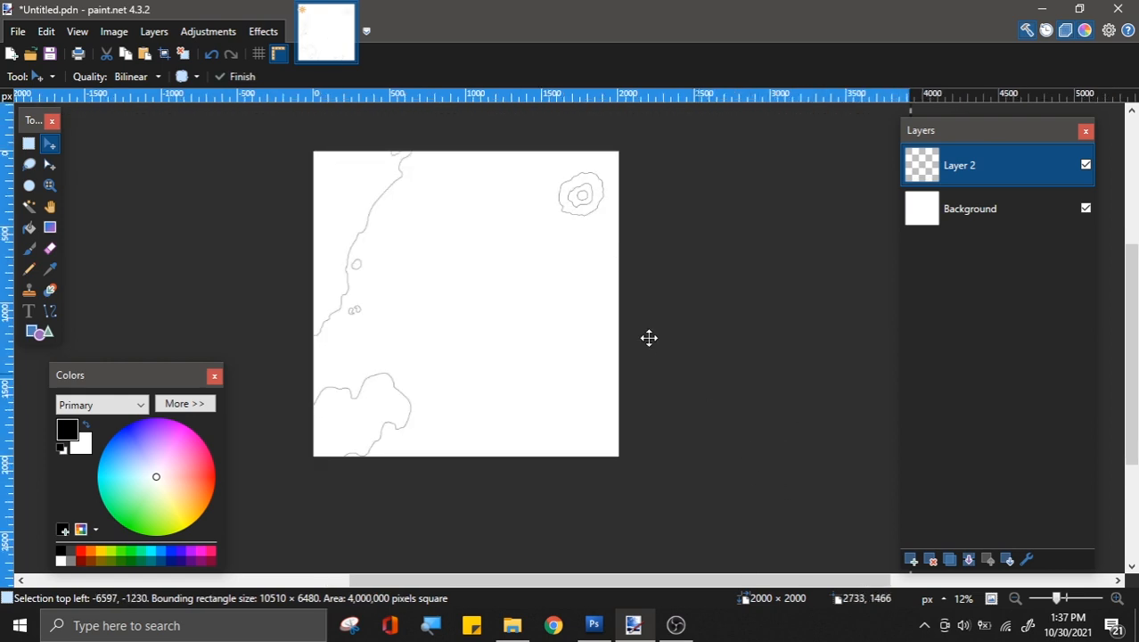
Step: Nudge the pasted map outlines slightly right and up, placing the selection's top-left corner at about -6543, -1309
scroll(654, 294, down, 2)
scroll(287, 185, up, 3)
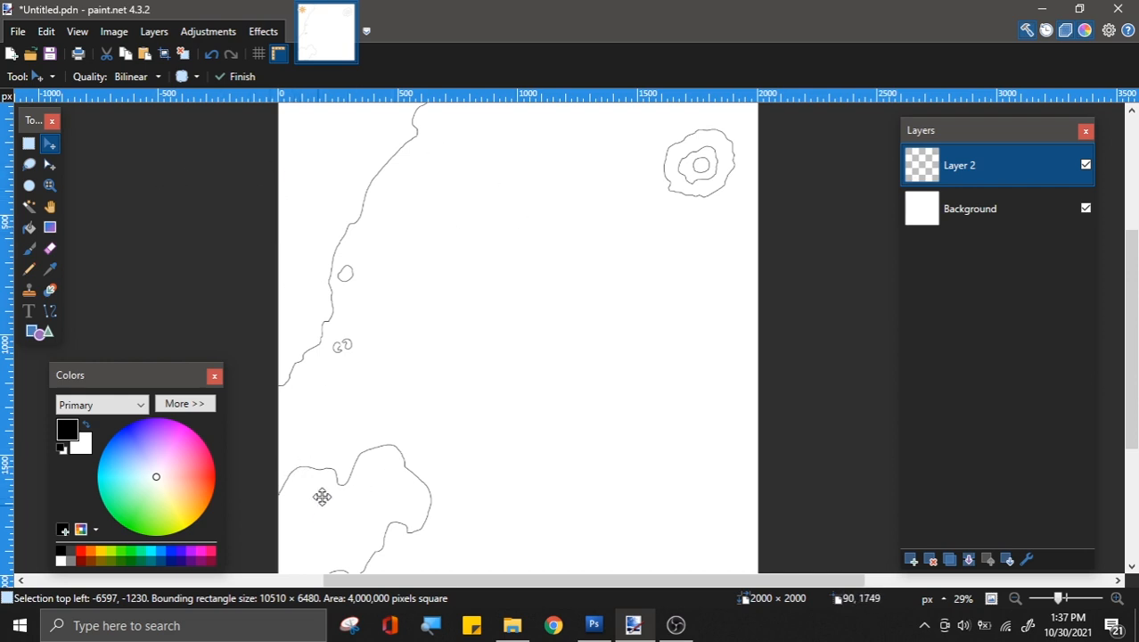
scroll(718, 202, up, 2)
scroll(362, 427, up, 4)
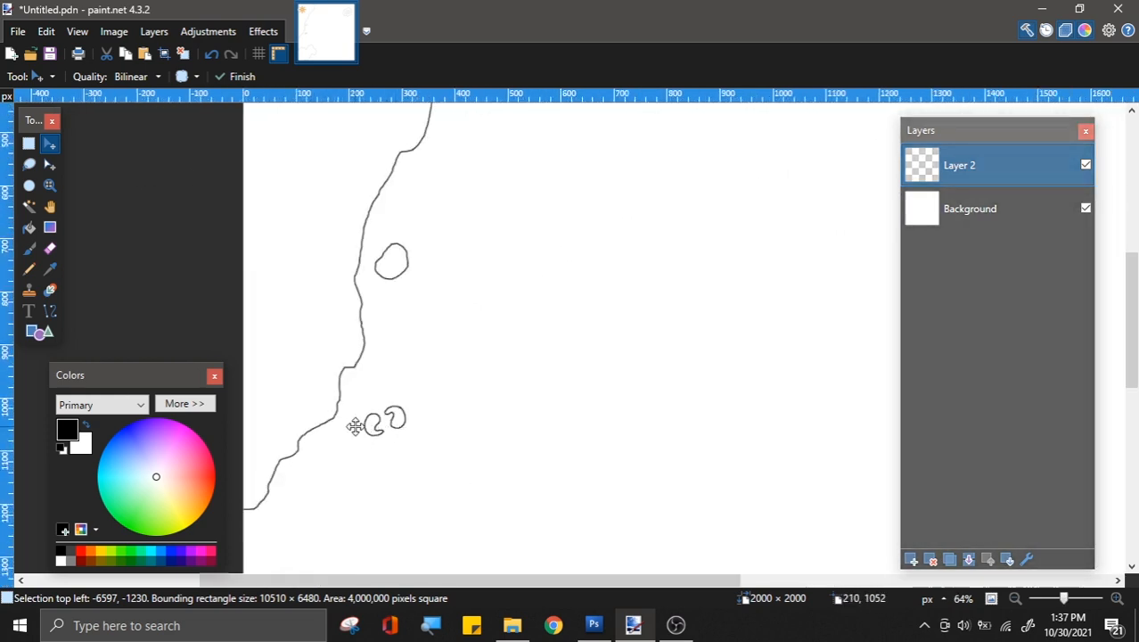
scroll(430, 316, down, 4)
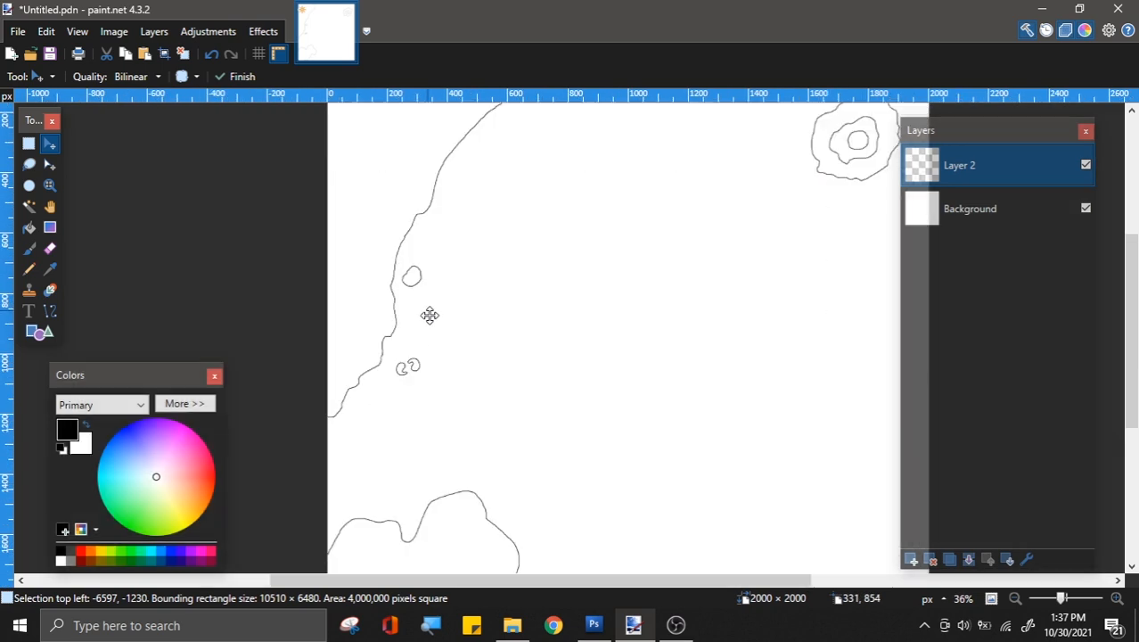
scroll(493, 253, up, 4)
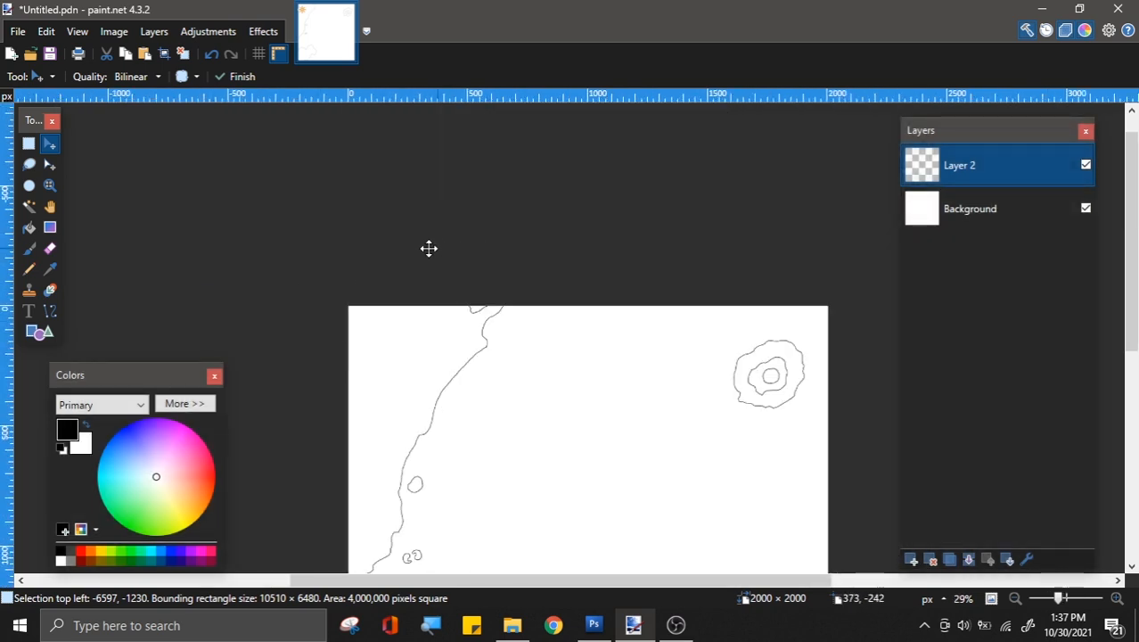
scroll(579, 412, down, 9)
scroll(516, 399, up, 5)
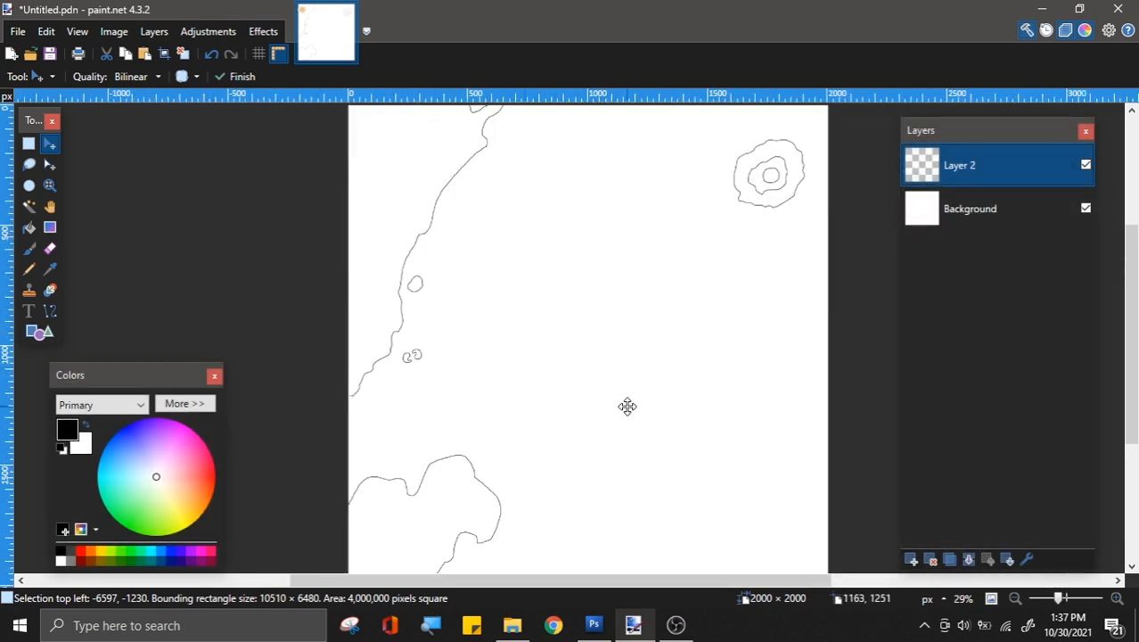
drag(628, 407, 632, 397)
drag(598, 351, 611, 338)
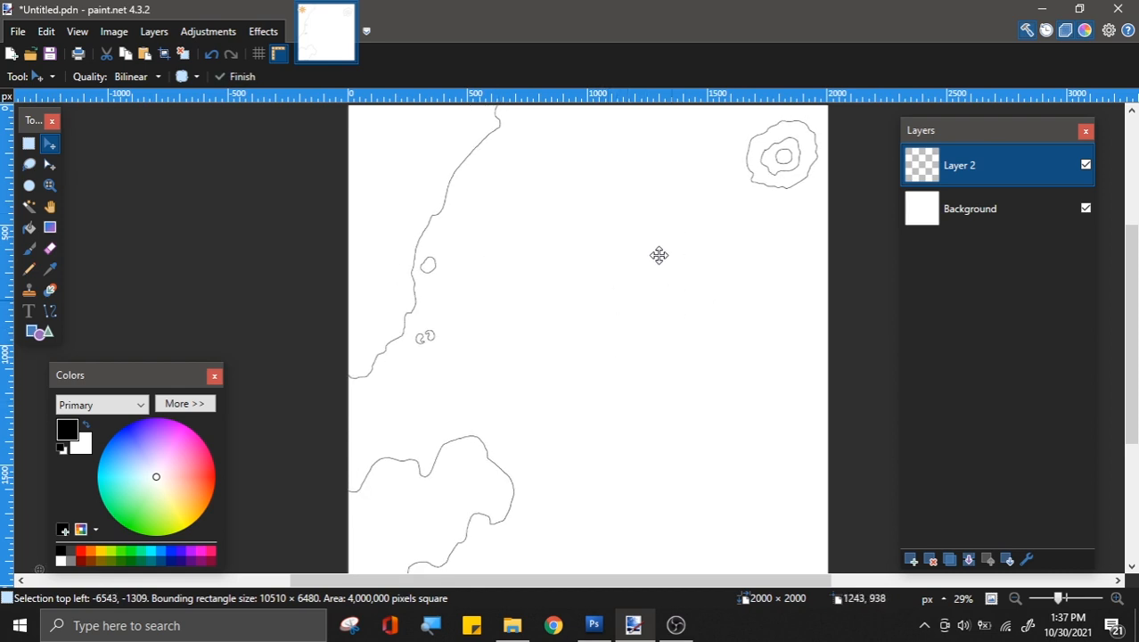
Step: Deselect the positioned map outlines on Layer 2
scroll(624, 250, up, 2)
scroll(328, 280, down, 1)
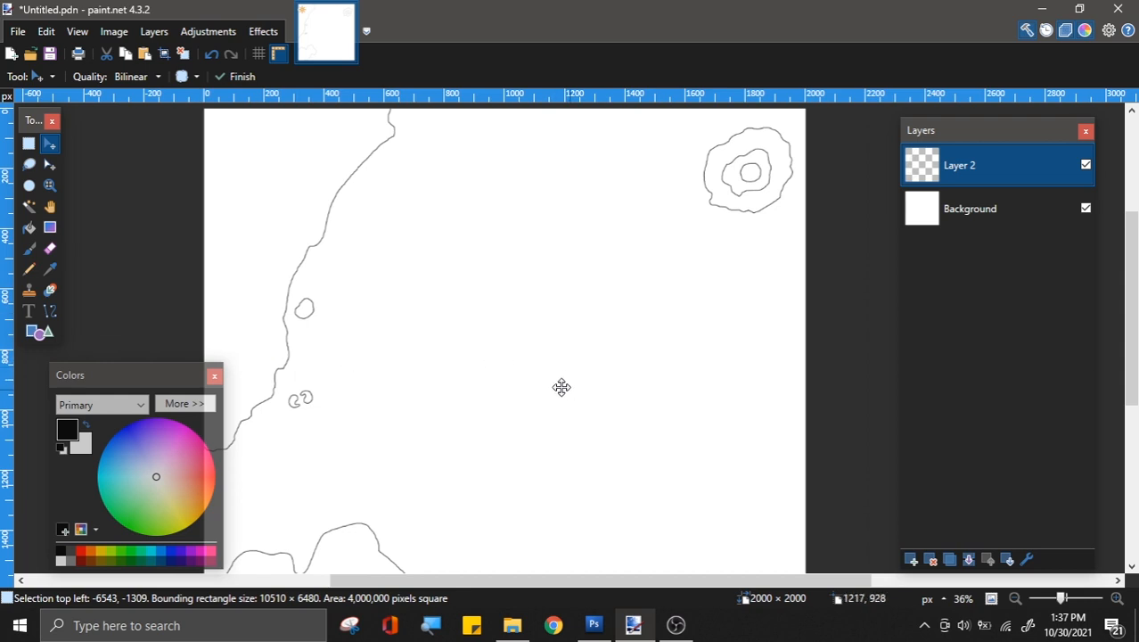
scroll(708, 369, up, 2)
scroll(649, 314, down, 4)
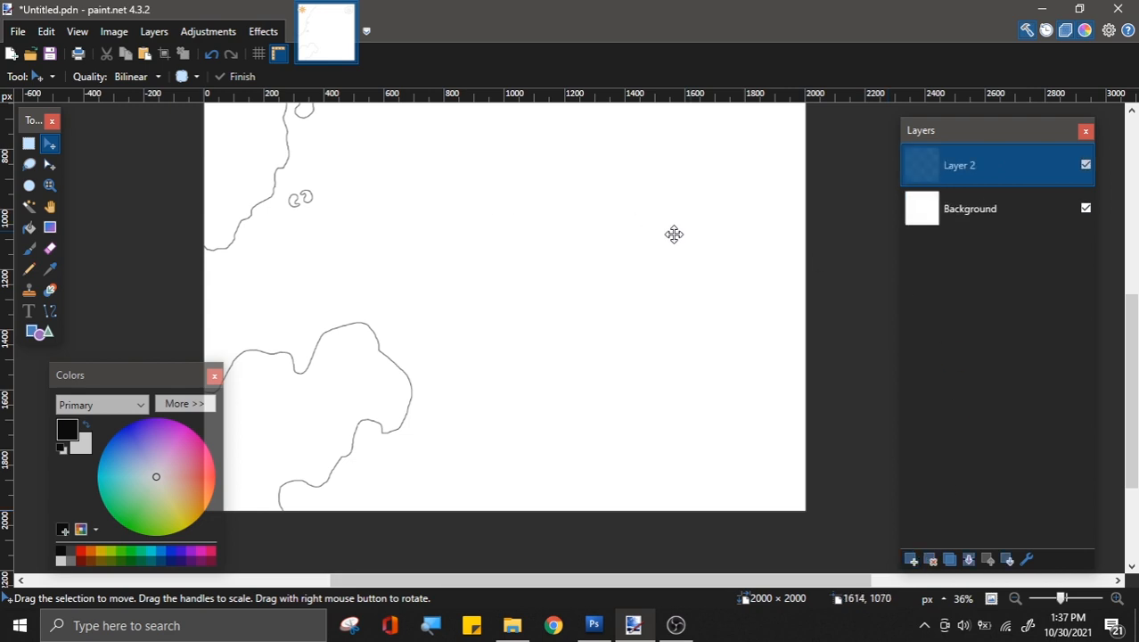
Step: Configure the Paintbrush with primary color red (FF0000), brush width 10 and hardness 100%
click(26, 248)
scroll(546, 333, up, 3)
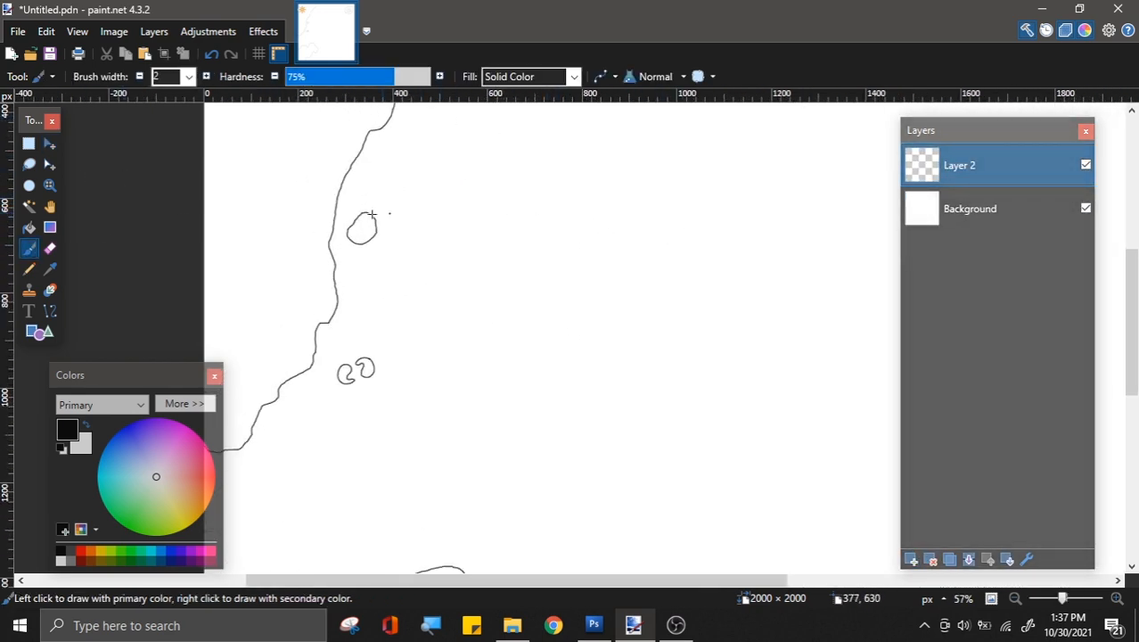
scroll(347, 255, down, 3)
scroll(221, 298, up, 1)
scroll(211, 306, down, 3)
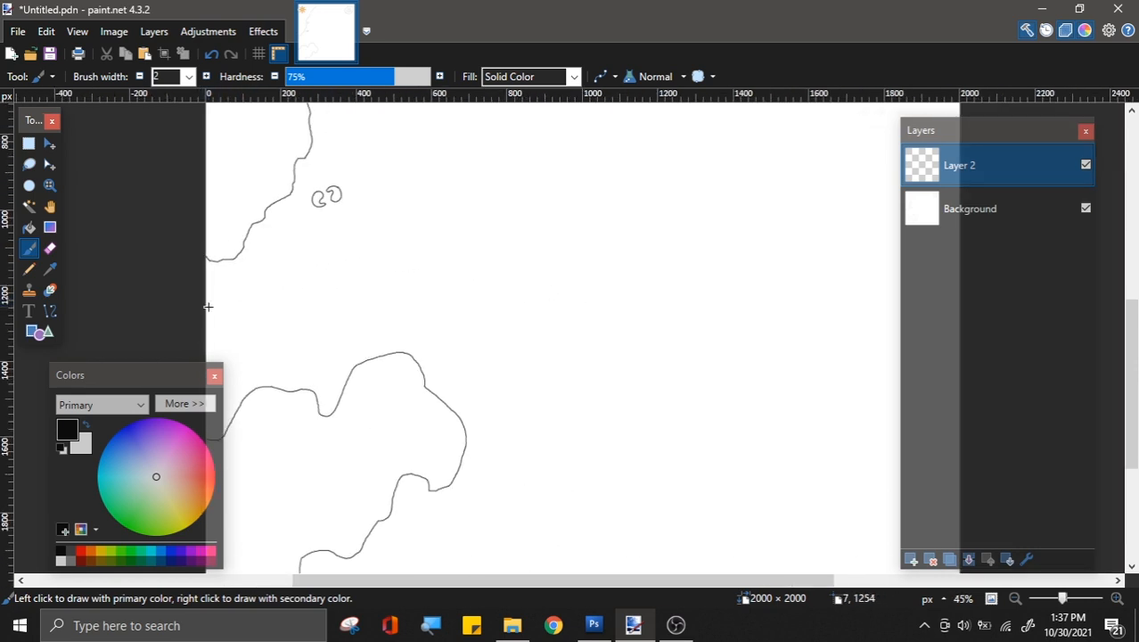
scroll(601, 188, up, 3)
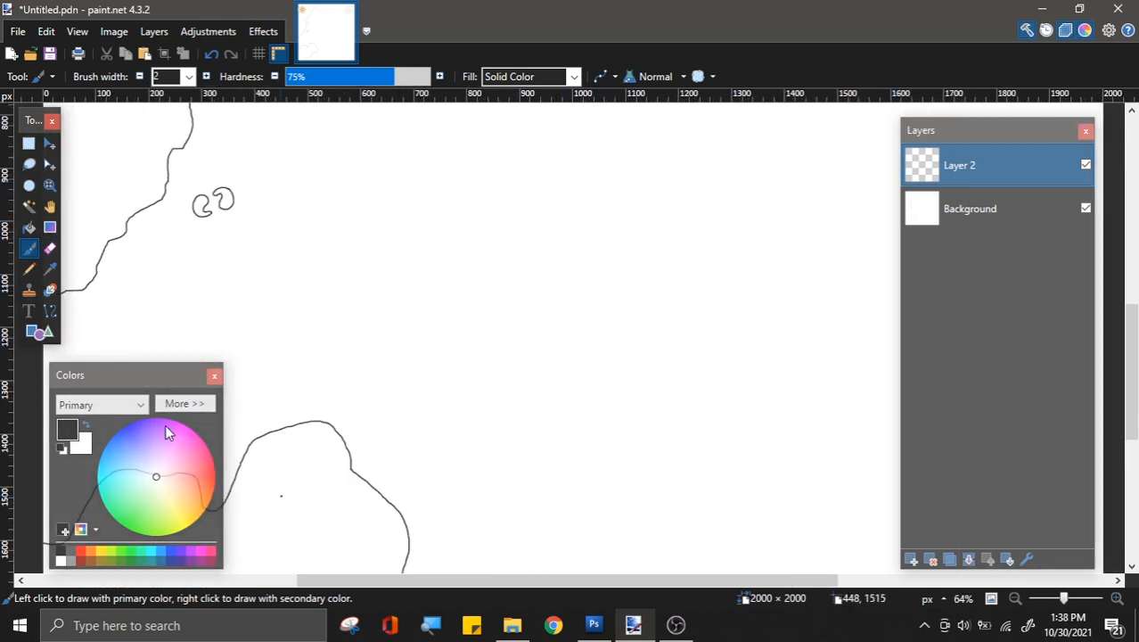
click(185, 402)
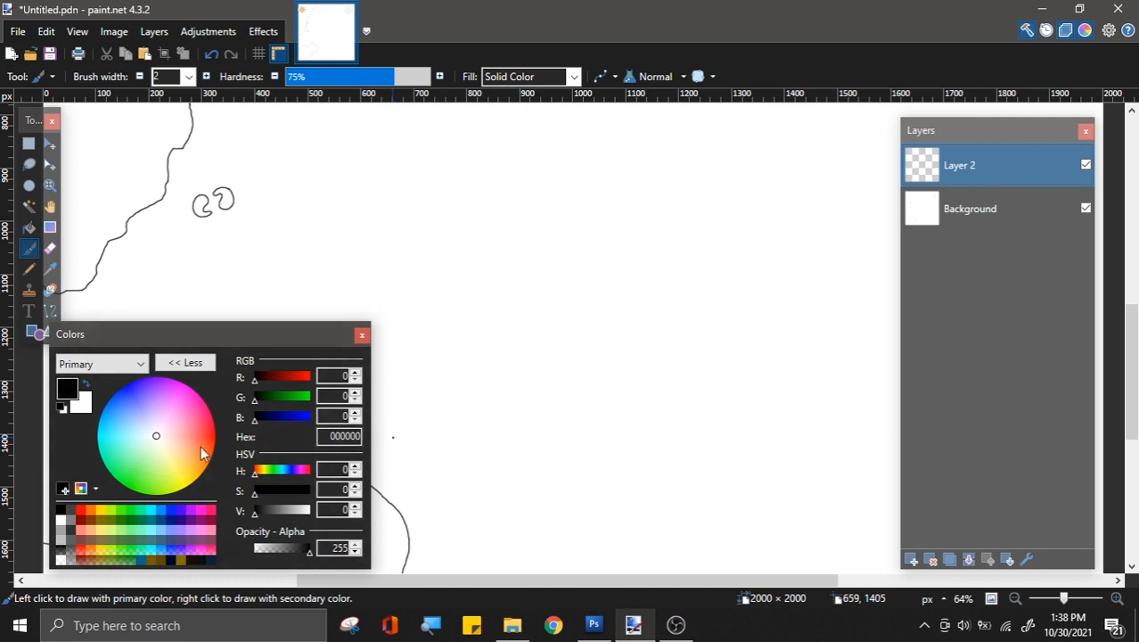
click(83, 509)
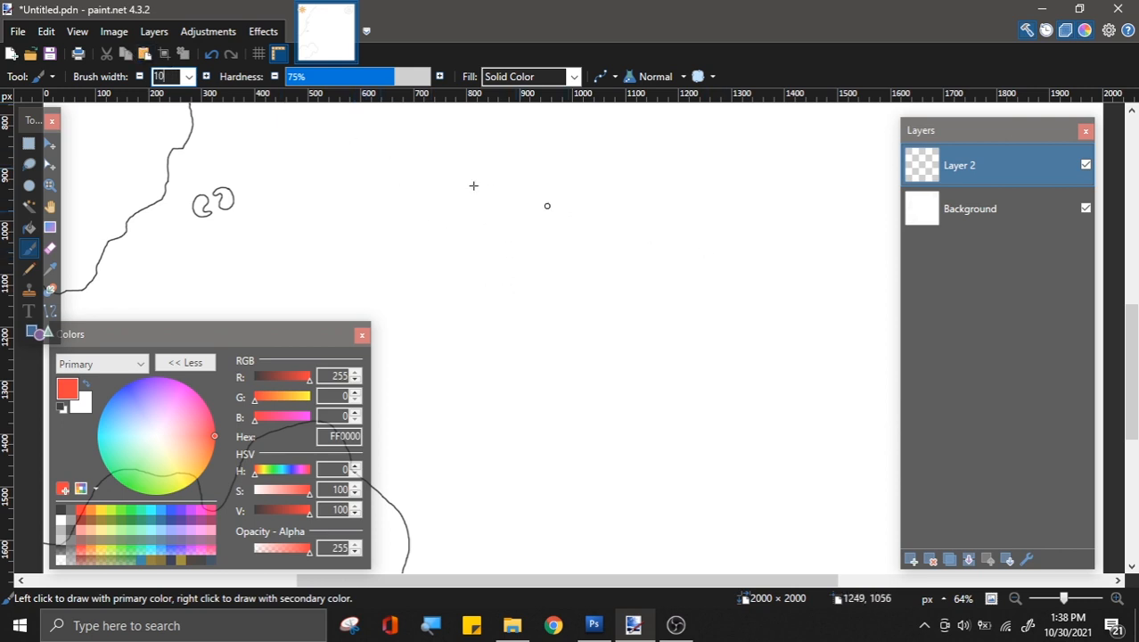
scroll(378, 180, down, 3)
drag(390, 78, 434, 78)
scroll(623, 326, up, 3)
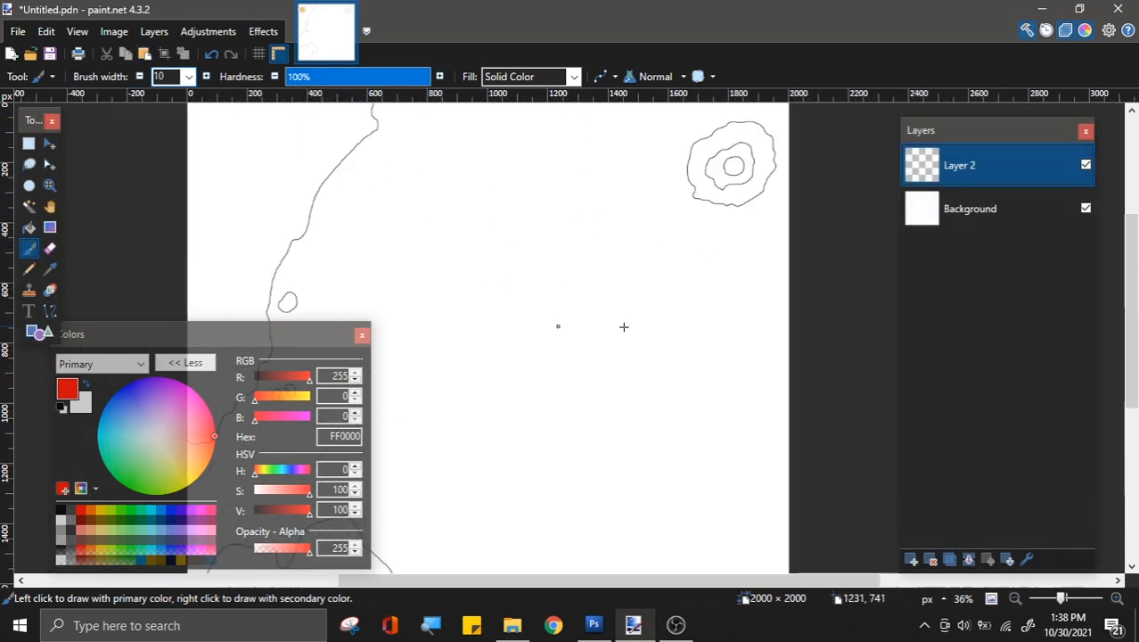
Step: Try short freehand red brush strokes in the empty area beside the coastline on Layer 2 and undo them
scroll(623, 327, down, 2)
scroll(737, 517, up, 3)
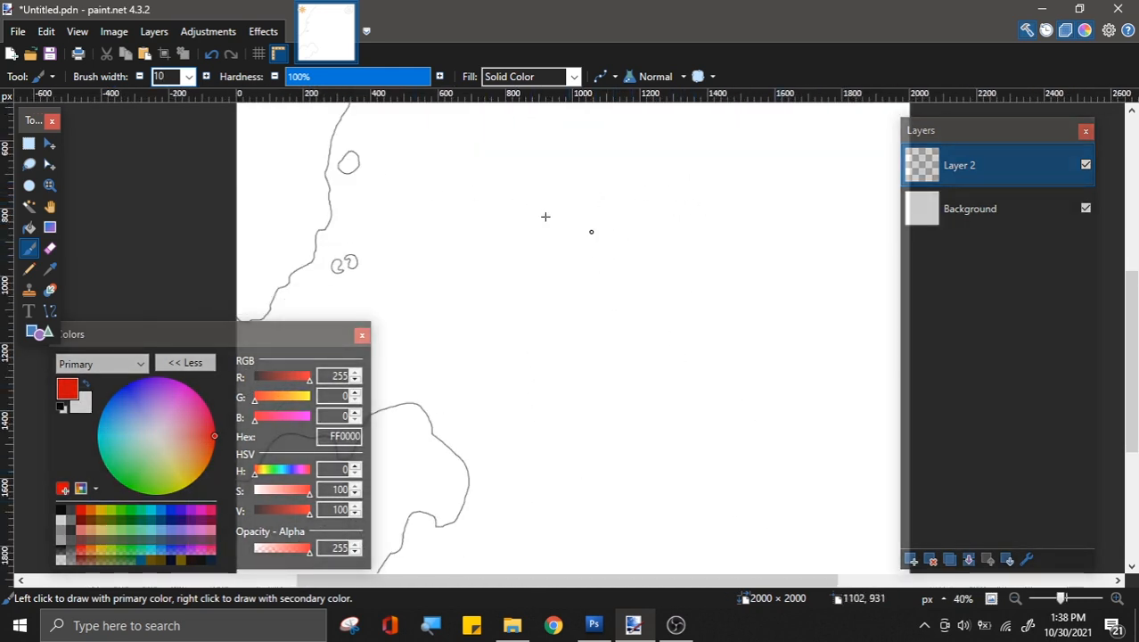
drag(537, 213, 483, 219)
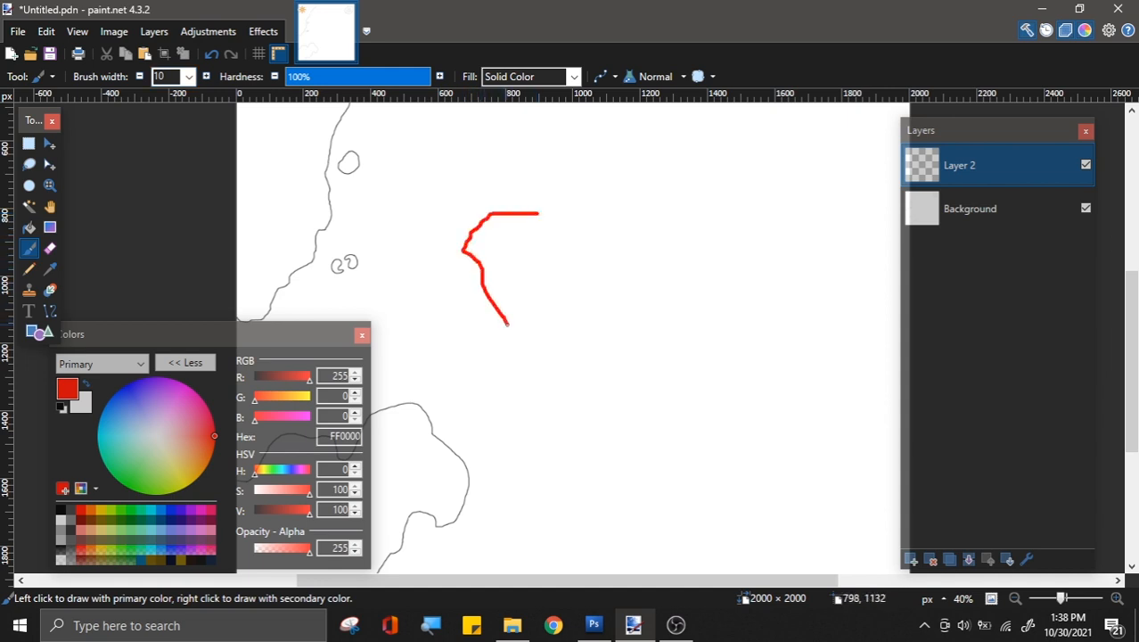
key(ctrl+z)
scroll(534, 267, up, 2)
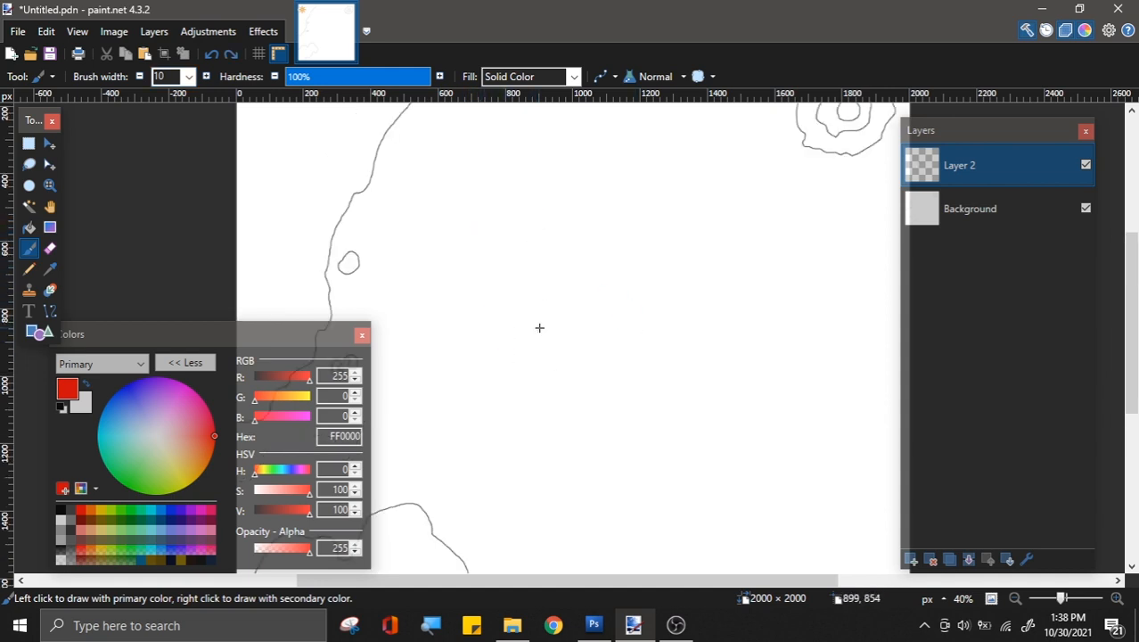
scroll(539, 327, down, 2)
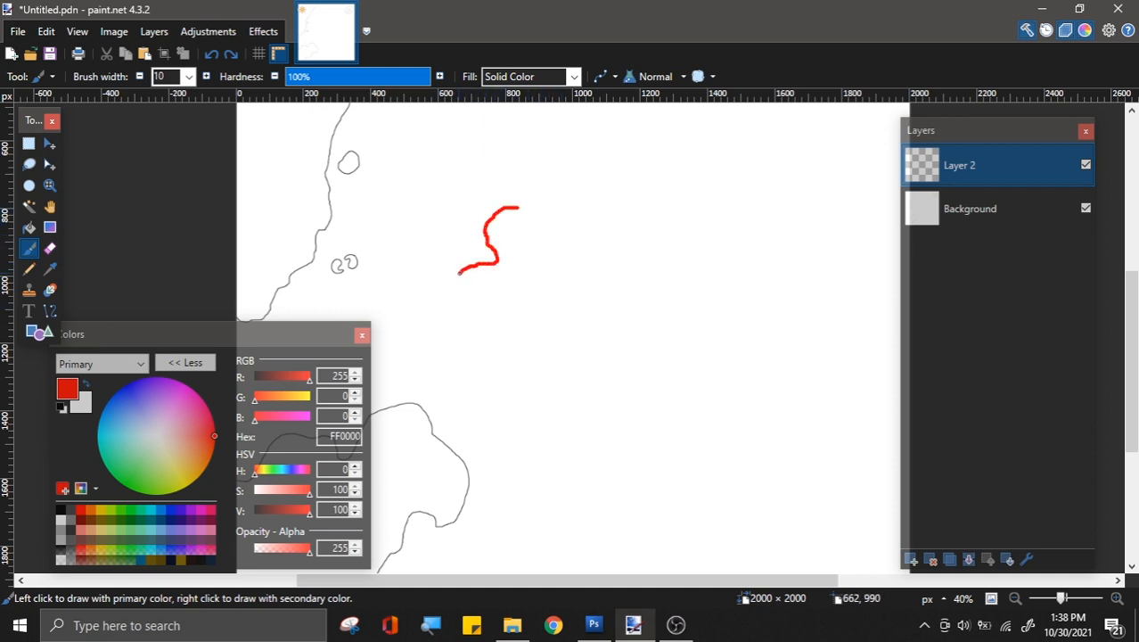
key(ctrl+z)
Step: Try a long red brush line from the coastline across to the canvas's right edge and undo it
scroll(591, 301, up, 2)
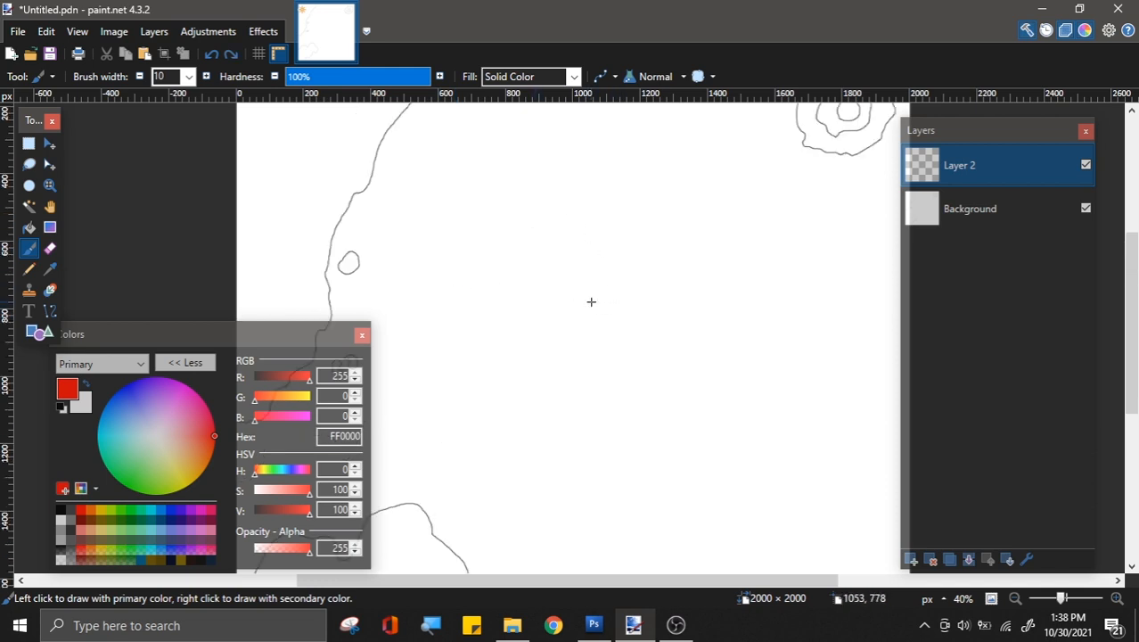
scroll(591, 302, down, 2)
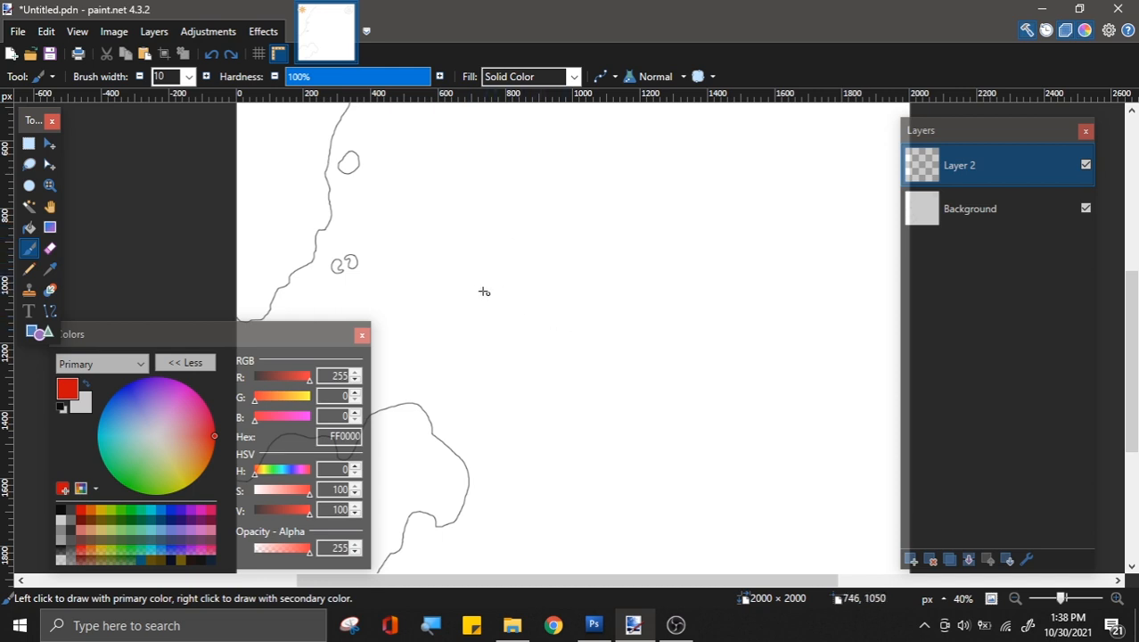
scroll(330, 291, up, 5)
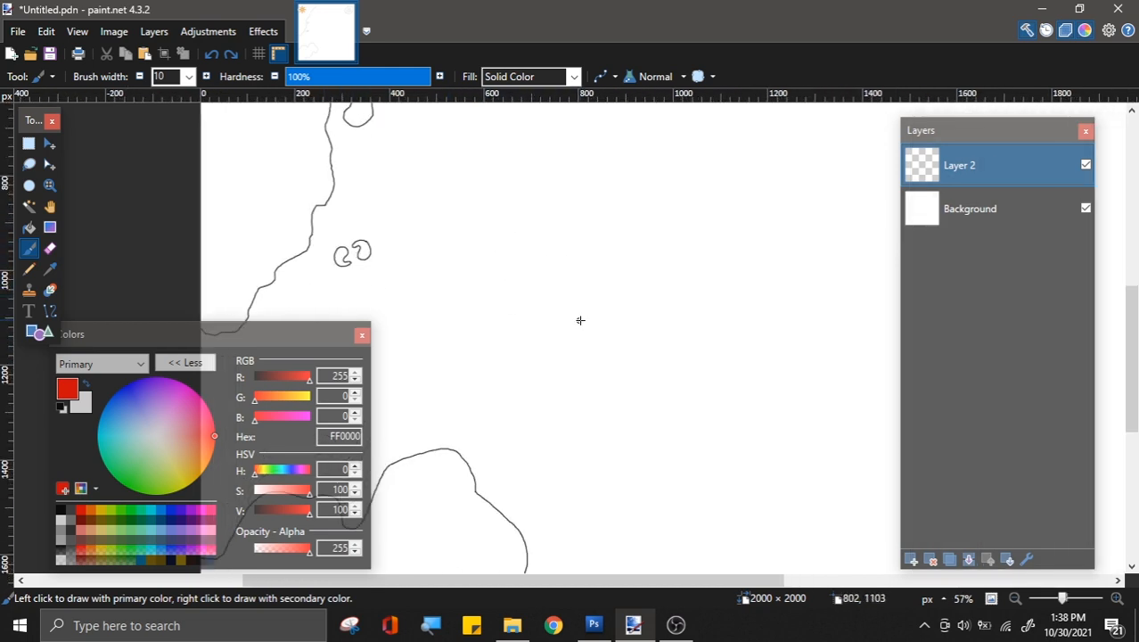
scroll(444, 268, down, 5)
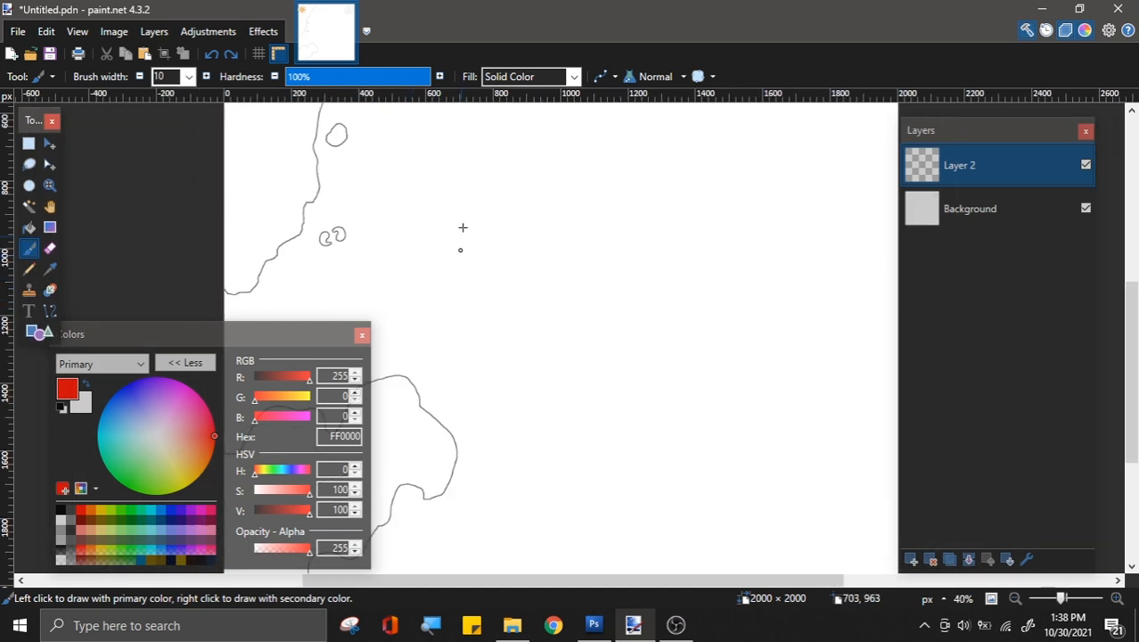
scroll(540, 288, up, 2)
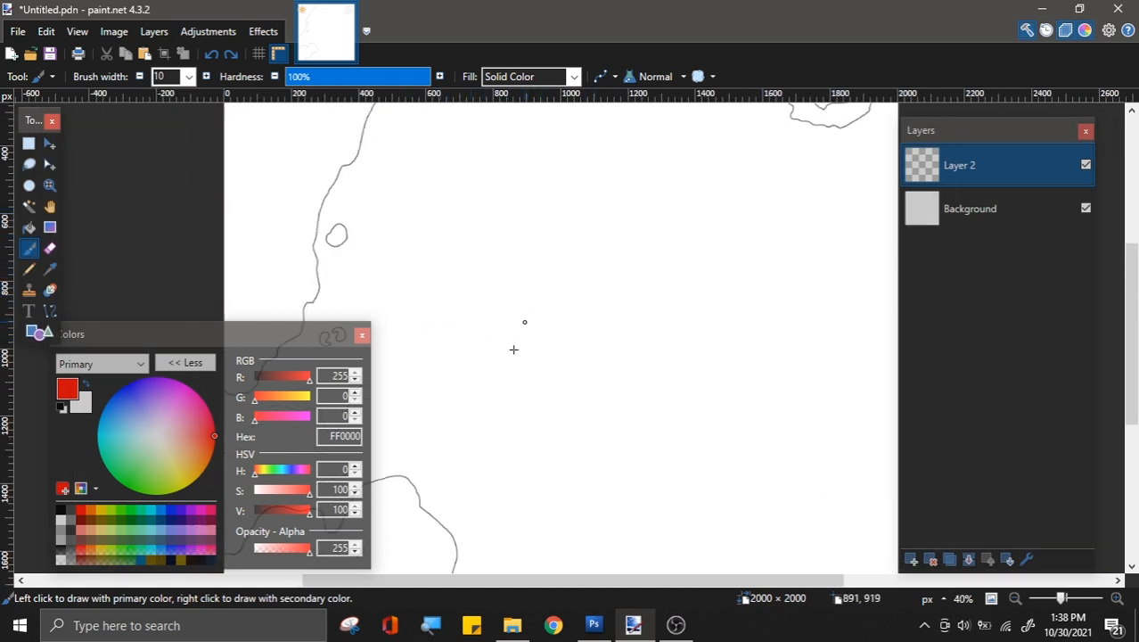
drag(303, 203, 904, 237)
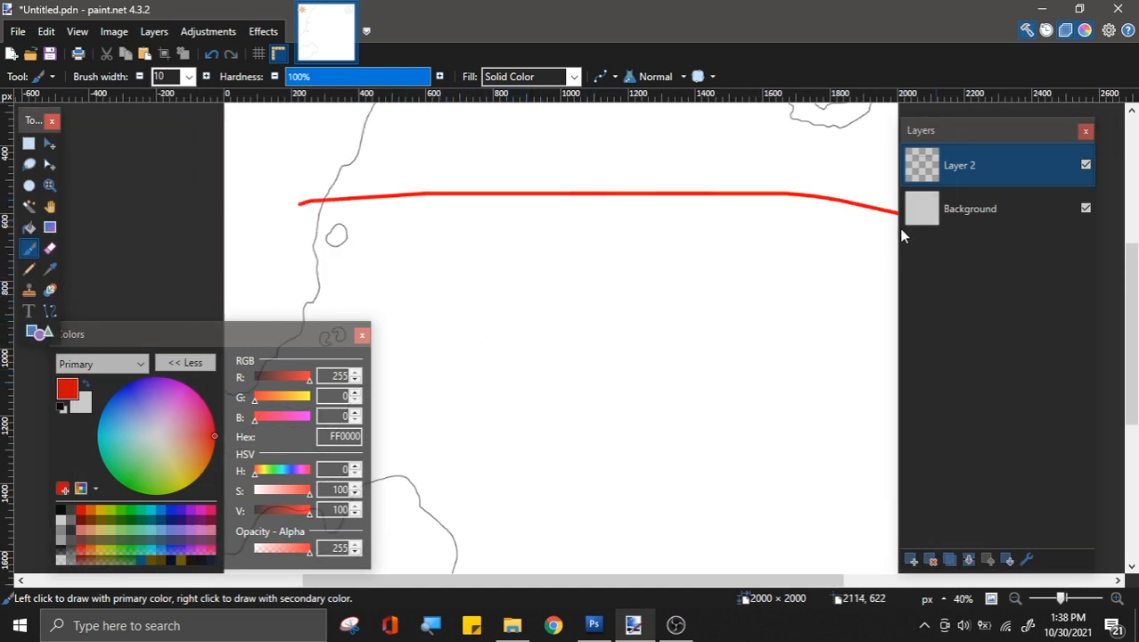
key(ctrl+z)
scroll(624, 303, up, 6)
scroll(660, 306, down, 5)
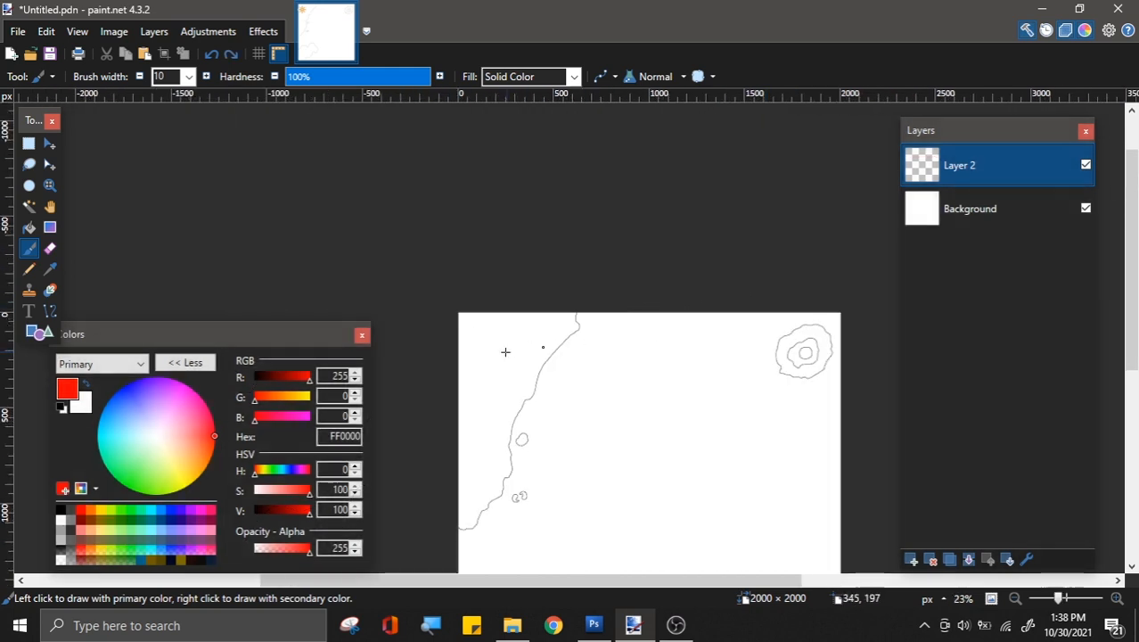
scroll(537, 357, up, 8)
scroll(517, 419, down, 2)
scroll(513, 396, up, 1)
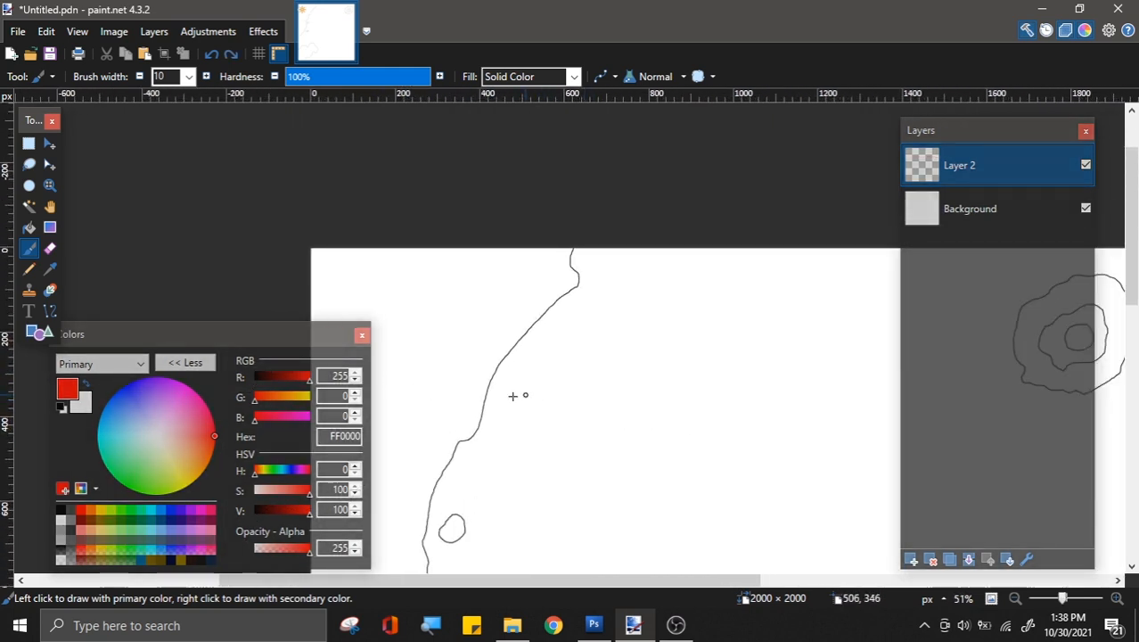
Step: Try a wavy red brush line from the upper coastline across the northern part of the map and undo it
drag(440, 360, 452, 322)
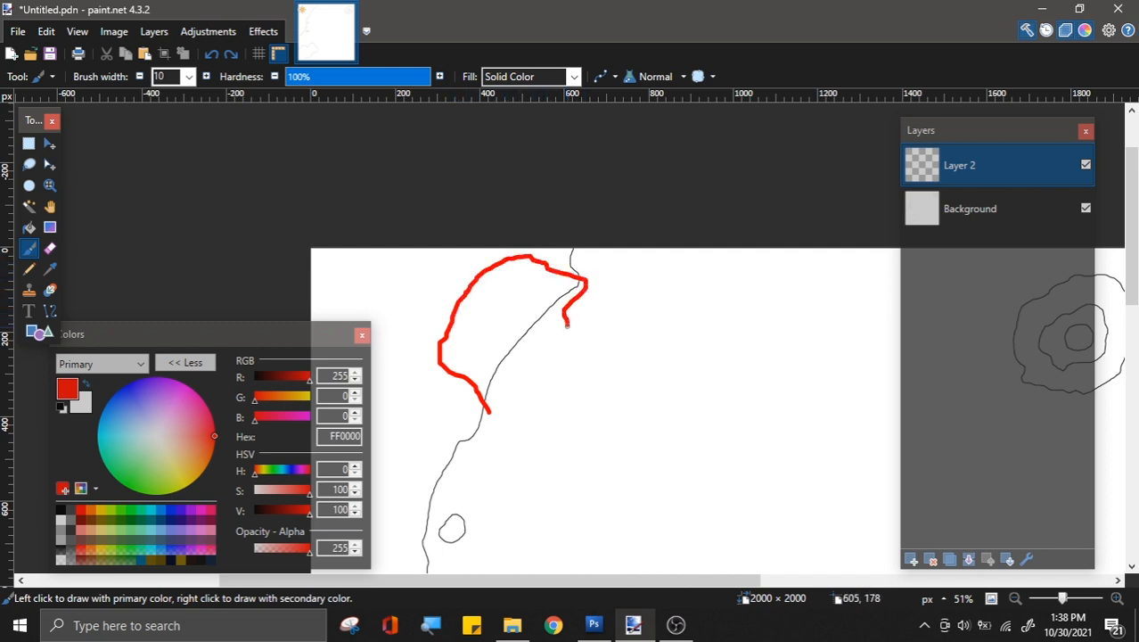
mouse_move(622, 285)
mouse_down()
mouse_move(690, 274)
mouse_move(722, 288)
mouse_move(714, 342)
mouse_move(764, 360)
mouse_move(769, 268)
mouse_move(839, 261)
mouse_move(890, 292)
mouse_move(883, 337)
mouse_move(846, 378)
mouse_move(847, 413)
mouse_up()
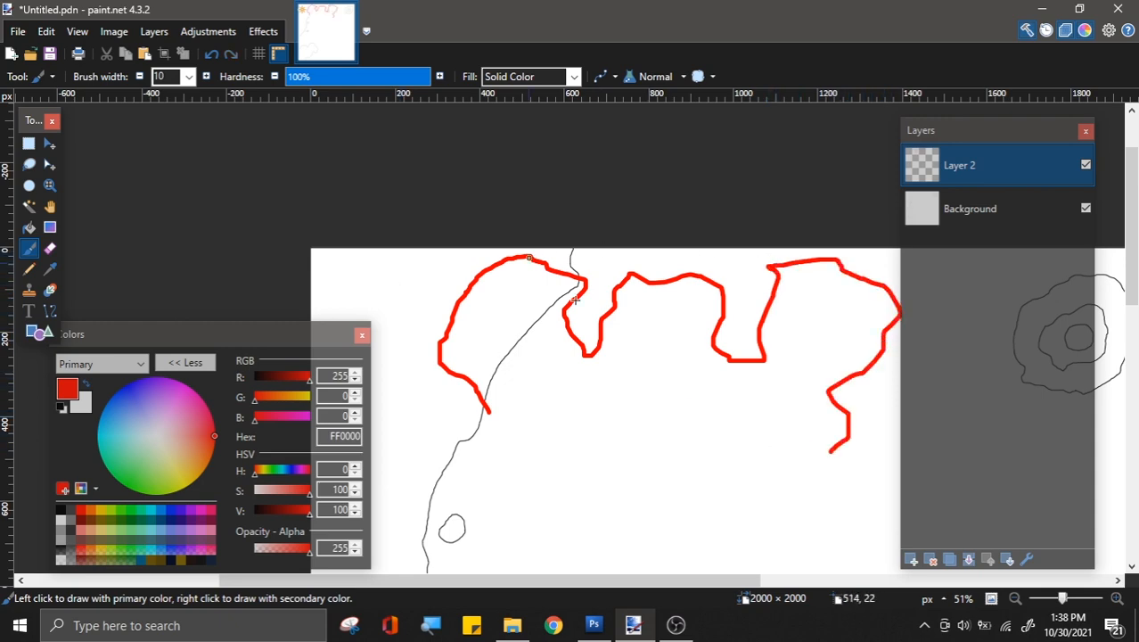
scroll(920, 361, down, 4)
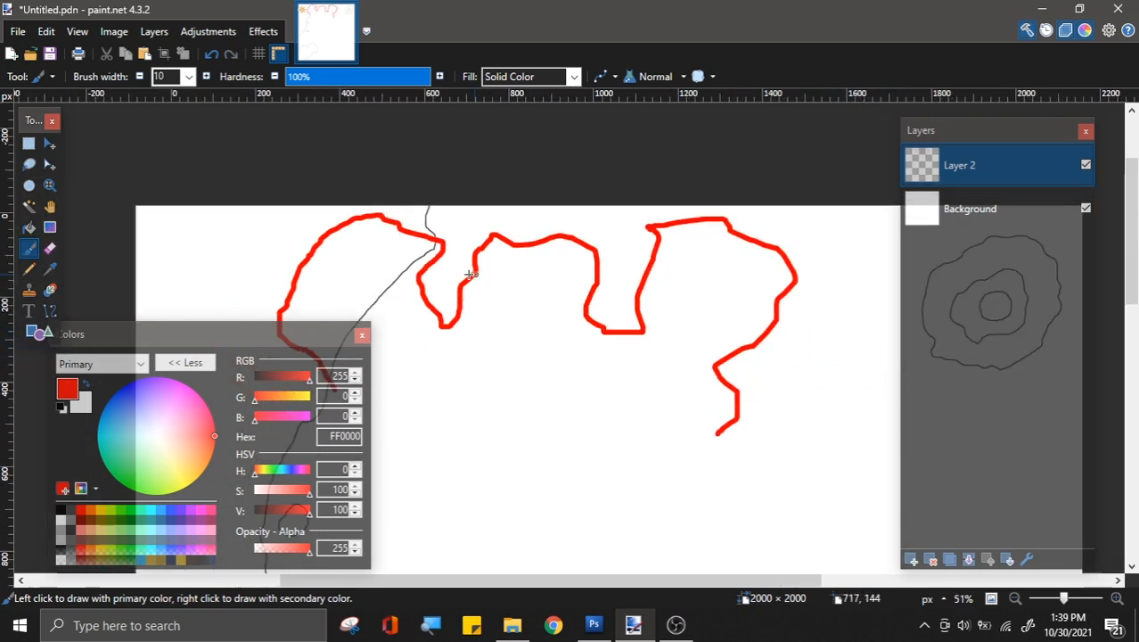
key(ctrl+z)
Step: Look over the whole map, from the southern coastline up to the ringed island, for open space
scroll(804, 211, up, 2)
scroll(801, 252, down, 6)
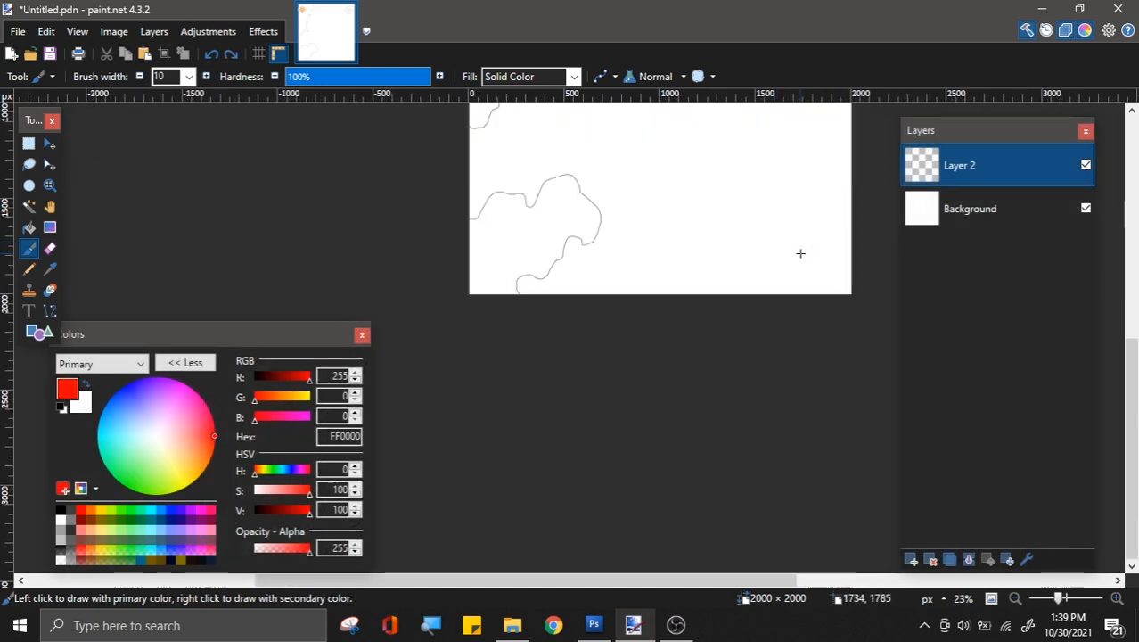
scroll(795, 249, up, 4)
scroll(827, 337, up, 3)
scroll(679, 285, up, 1)
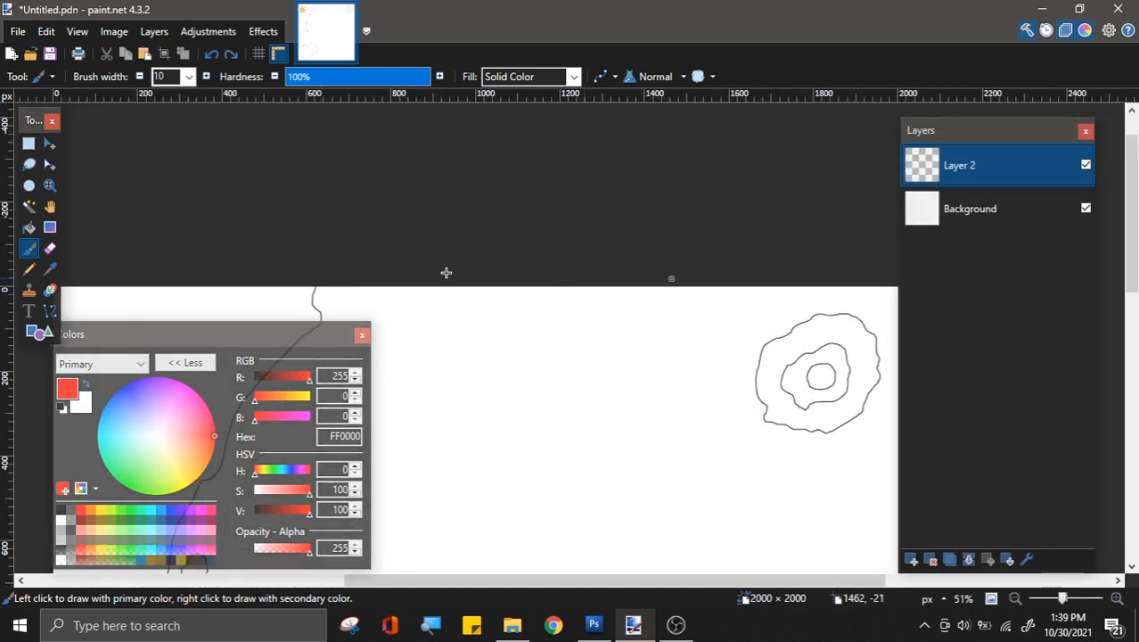
scroll(788, 338, down, 3)
scroll(785, 338, up, 3)
scroll(646, 384, down, 4)
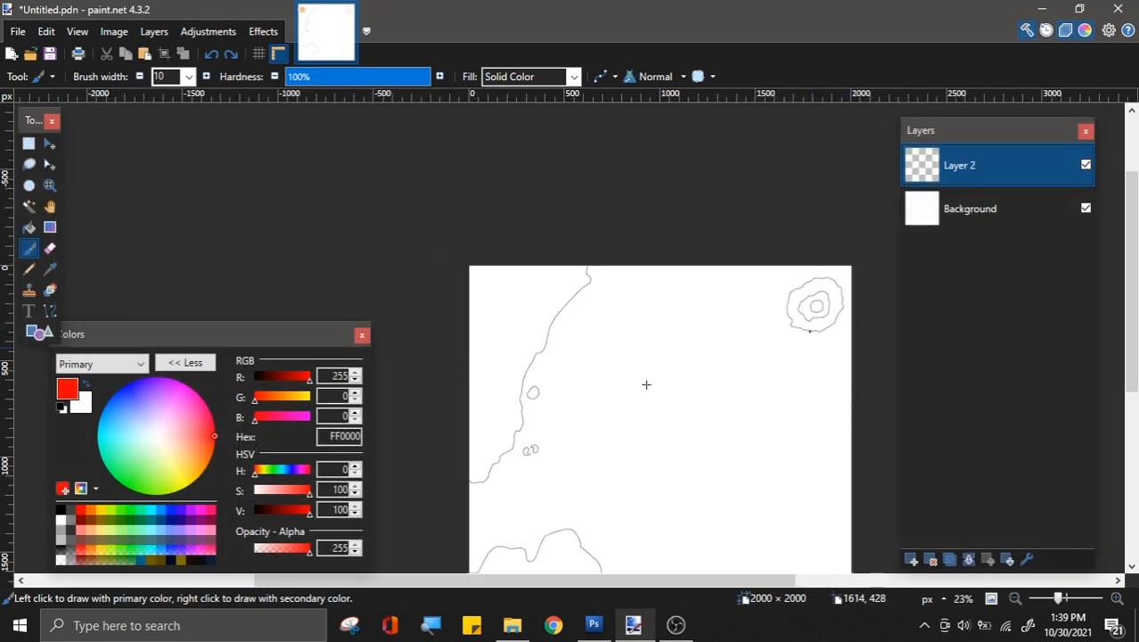
scroll(844, 388, up, 3)
scroll(431, 347, down, 2)
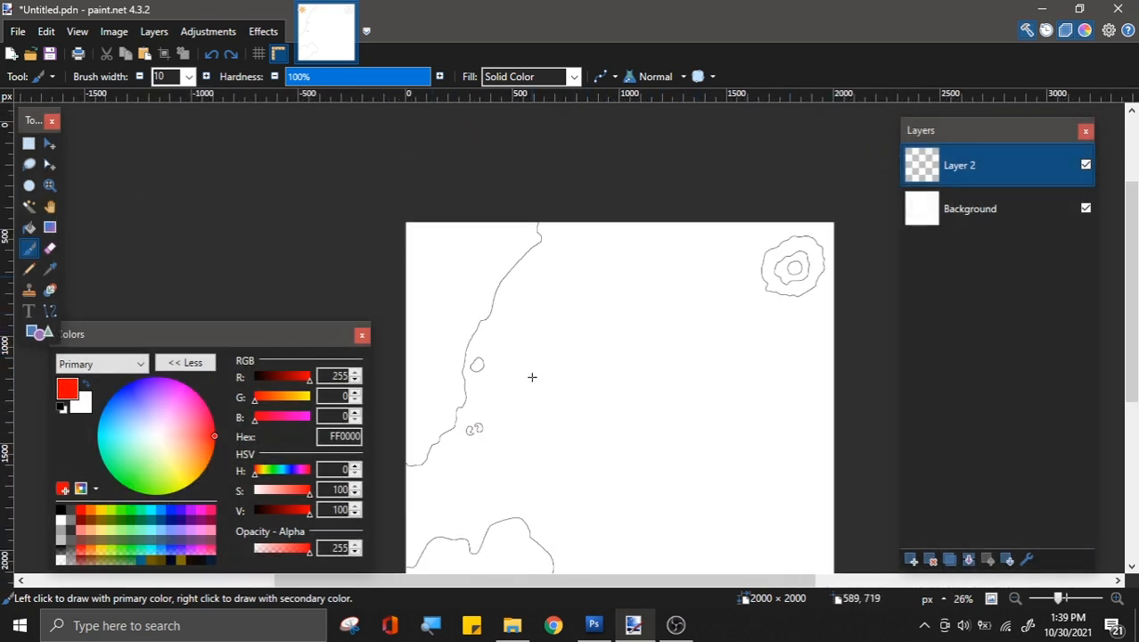
scroll(623, 229, down, 2)
scroll(634, 367, up, 2)
scroll(509, 328, up, 2)
Step: Try two rough red landmass outlines in the open area east of the coastline and undo them
mouse_move(502, 294)
mouse_down()
mouse_move(446, 305)
mouse_move(415, 364)
mouse_move(430, 414)
mouse_move(507, 428)
mouse_move(619, 491)
mouse_move(636, 446)
mouse_move(530, 318)
mouse_up()
mouse_move(744, 272)
mouse_down()
mouse_move(636, 318)
mouse_move(763, 402)
mouse_move(688, 259)
mouse_up()
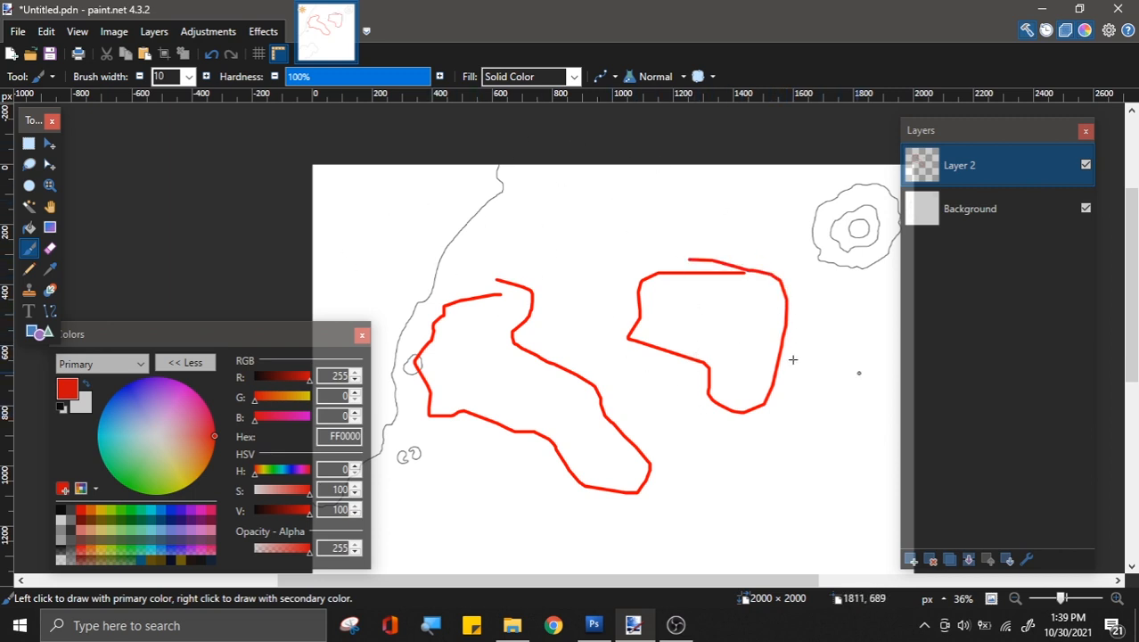
key(ctrl+z)
key(ctrl+z)
Step: Examine the open central area between the two coastlines and the ringed island
scroll(676, 272, down, 3)
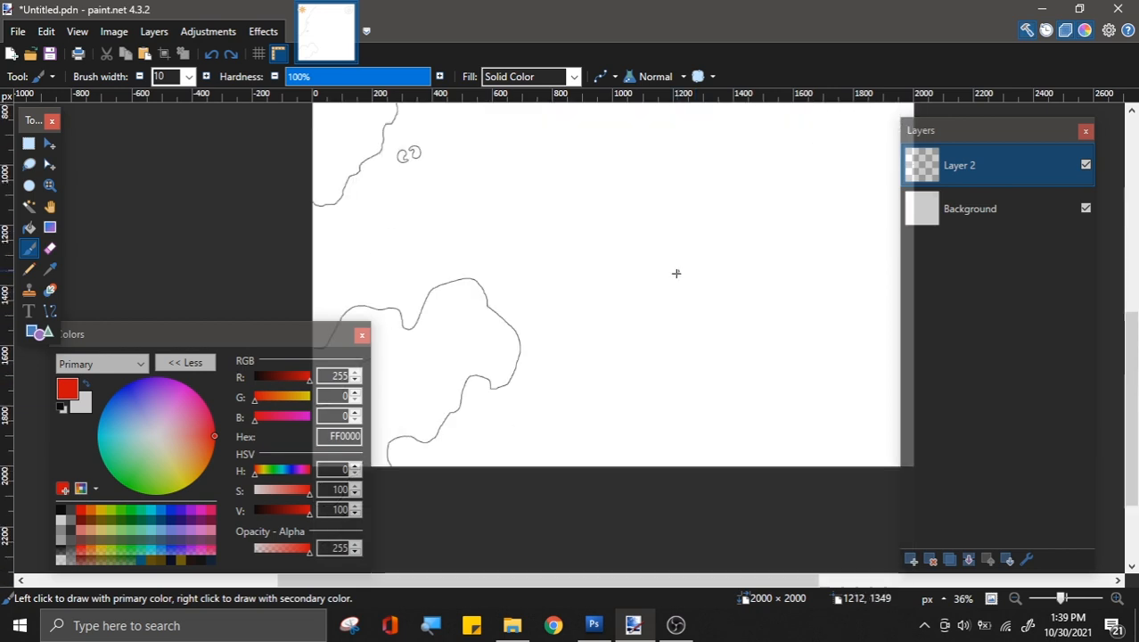
scroll(712, 308, up, 1)
scroll(712, 307, down, 1)
scroll(730, 233, down, 1)
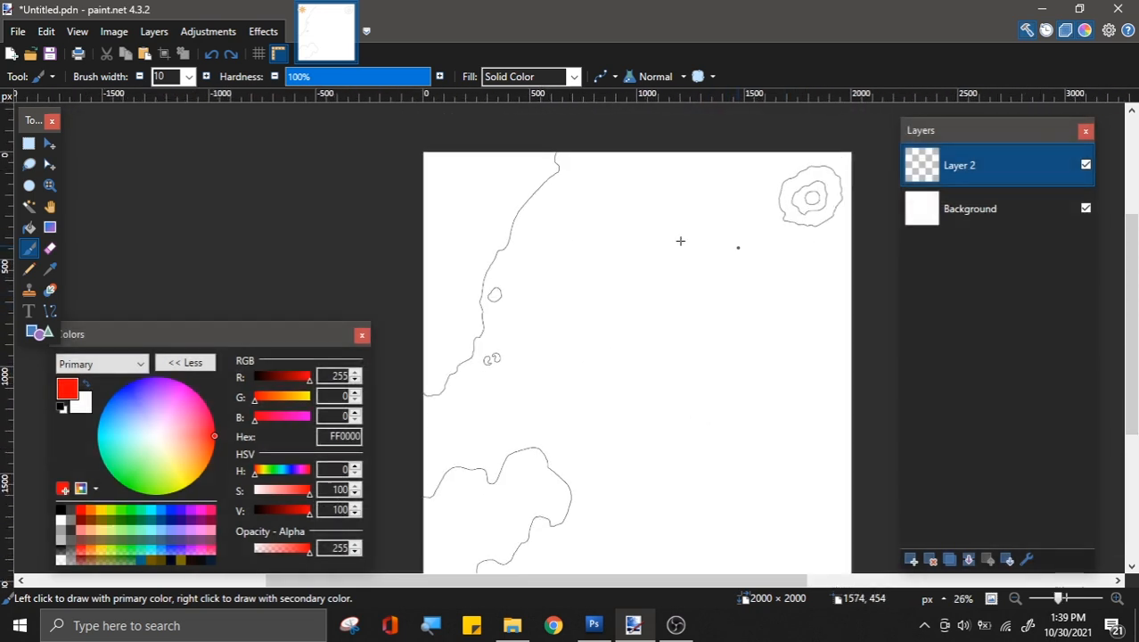
scroll(825, 222, up, 1)
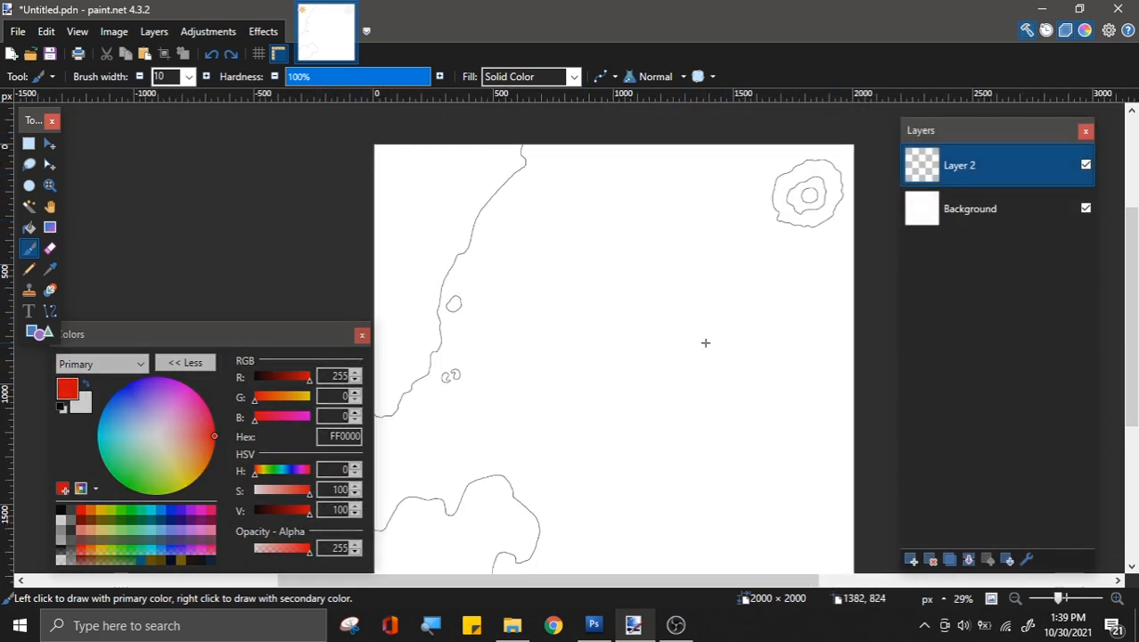
drag(791, 584, 784, 584)
mouse_move(1136, 297)
mouse_down()
mouse_move(1137, 282)
mouse_move(1134, 310)
mouse_up()
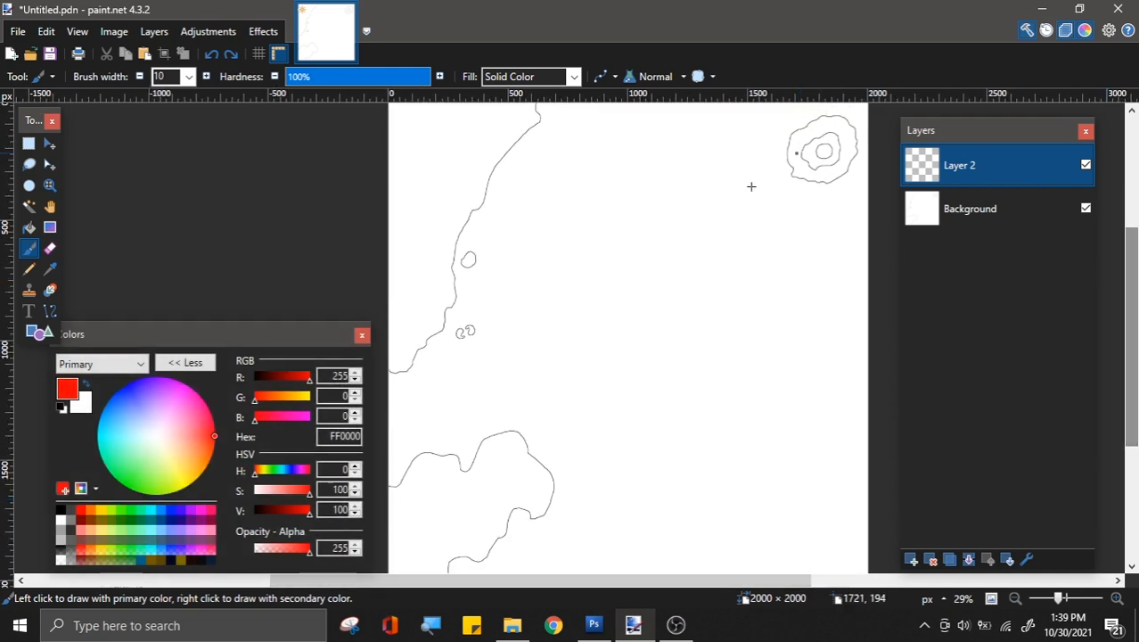
scroll(665, 275, up, 2)
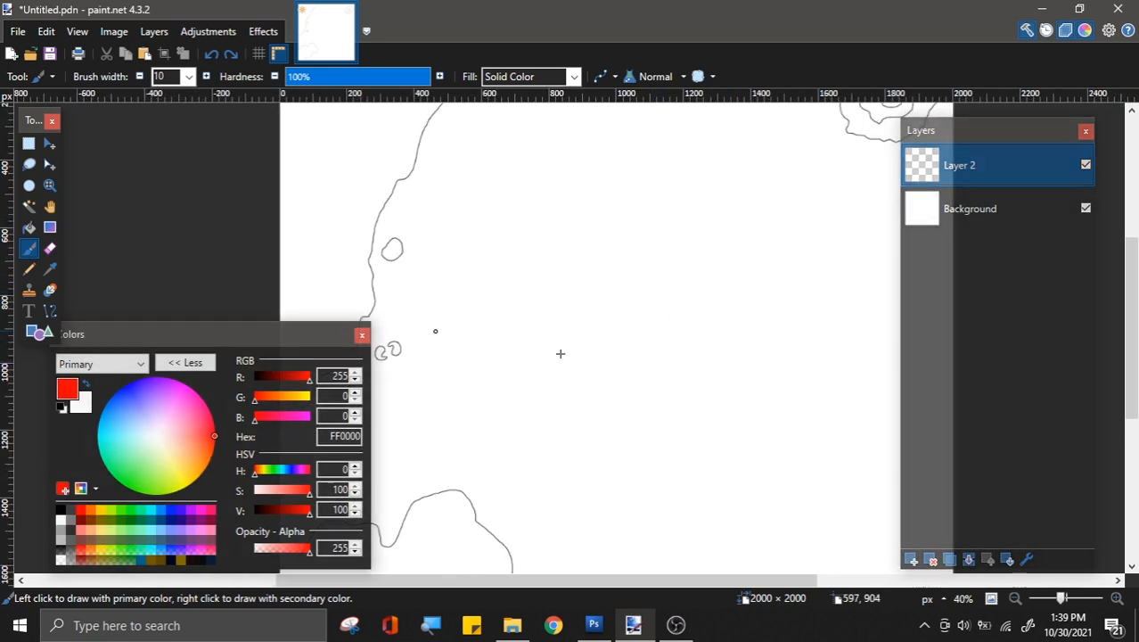
scroll(472, 337, up, 1)
scroll(401, 350, down, 2)
scroll(468, 351, up, 1)
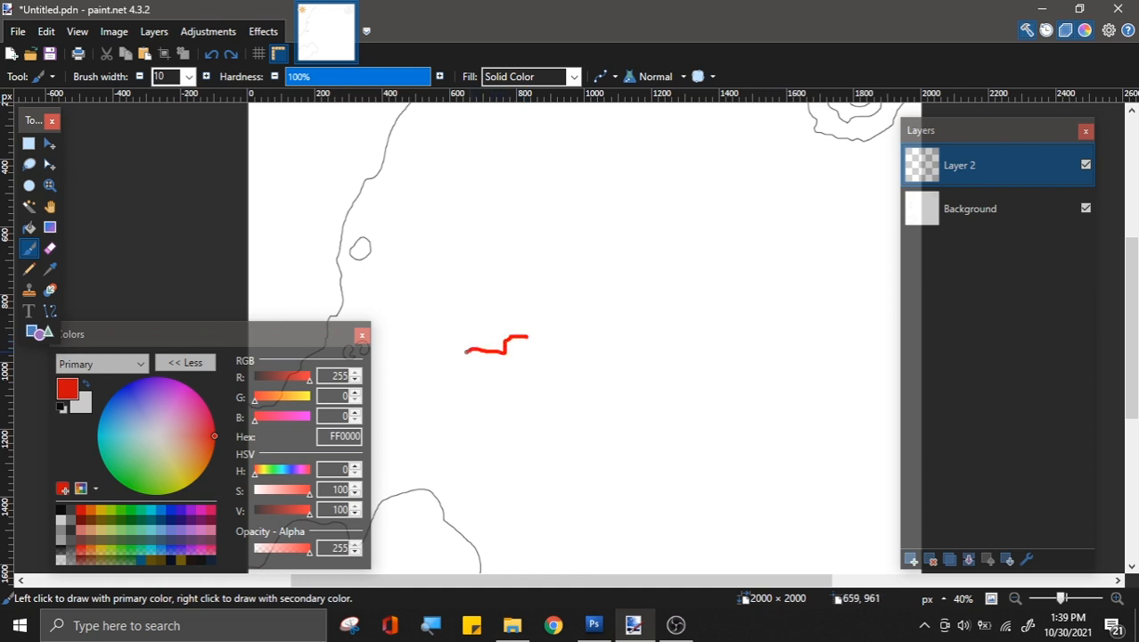
Step: Draw a closed, jagged red landmass outline with a deep southern bay, about 1200 × 1000 px, in the middle of Layer 2
mouse_move(436, 367)
mouse_down()
mouse_move(463, 484)
mouse_move(582, 465)
mouse_move(646, 489)
mouse_move(660, 549)
mouse_up()
drag(660, 550, 736, 419)
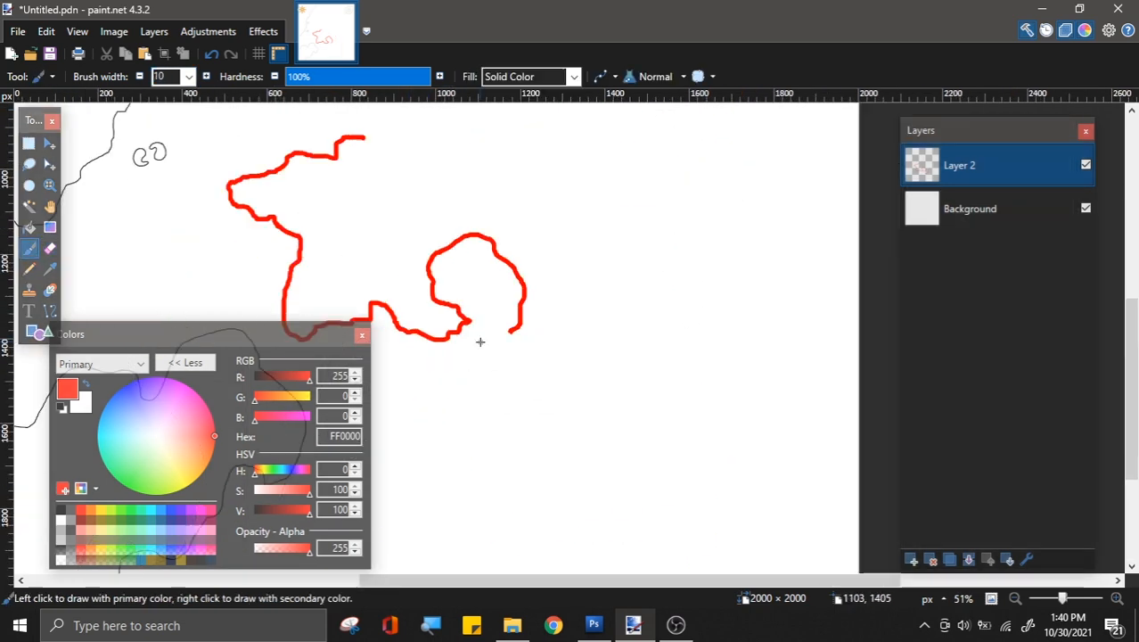
mouse_move(535, 387)
mouse_down()
mouse_move(691, 509)
mouse_move(836, 259)
mouse_up()
drag(376, 234, 417, 159)
drag(417, 159, 495, 157)
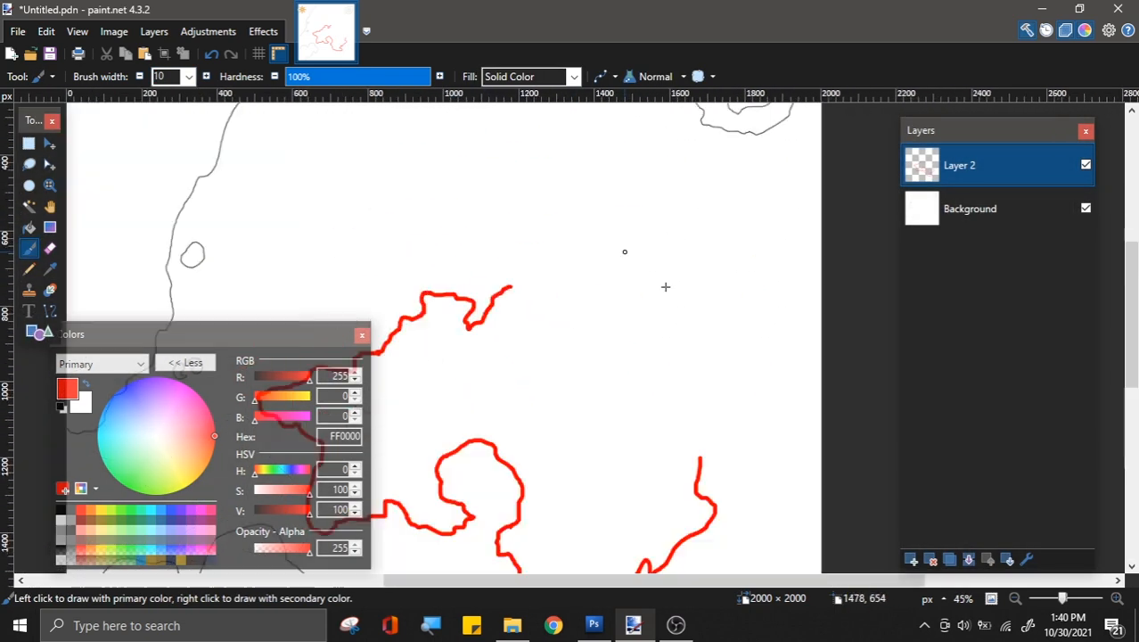
drag(606, 288, 630, 379)
mouse_move(562, 259)
mouse_down()
mouse_move(737, 377)
mouse_move(741, 428)
mouse_up()
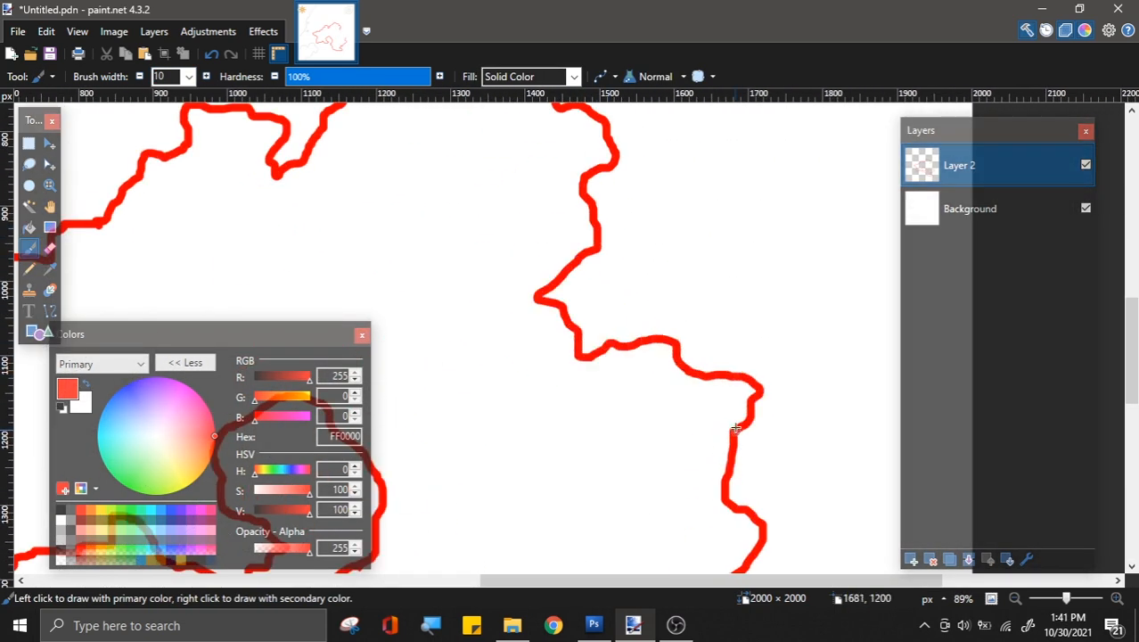
Step: Review the red landmass outline's shape and placement against the surrounding coastlines
scroll(713, 347, down, 8)
scroll(828, 328, up, 4)
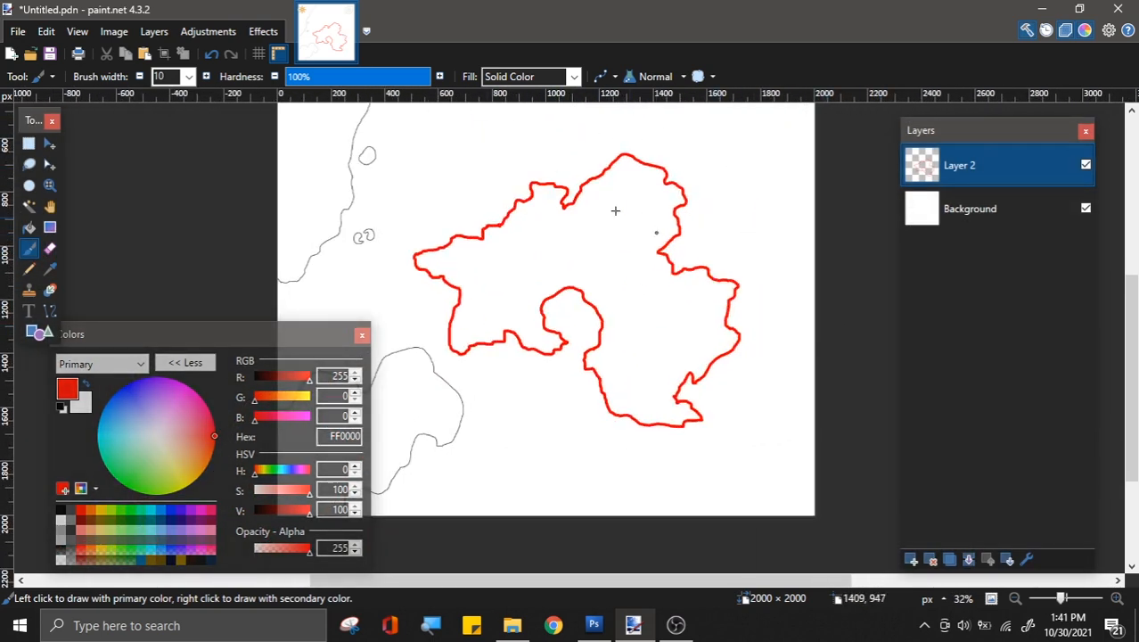
scroll(730, 236, up, 3)
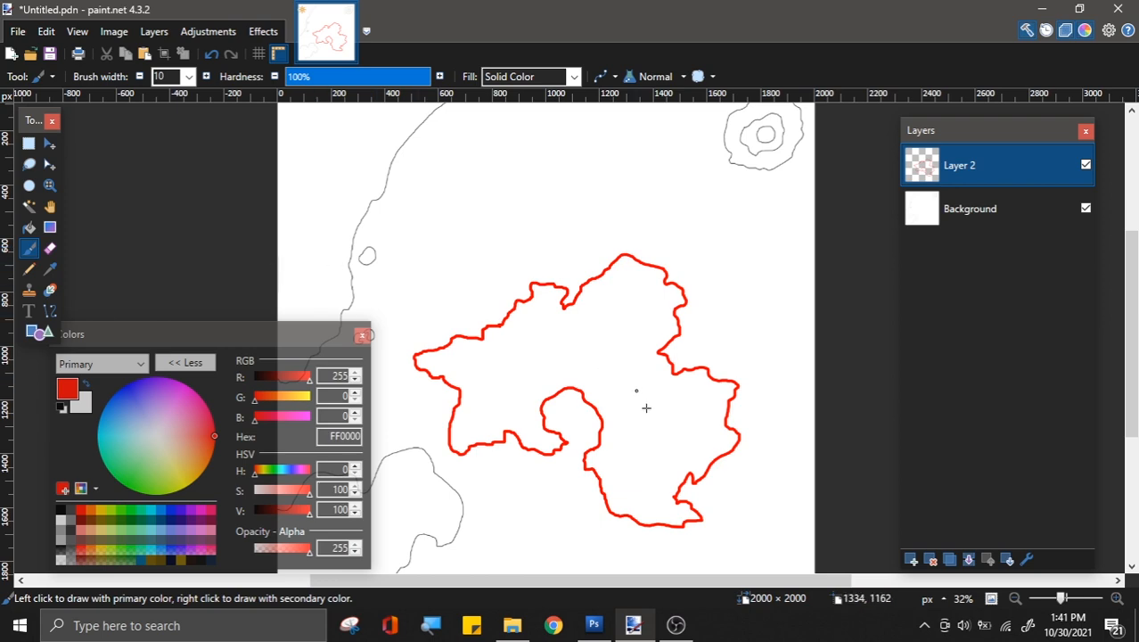
scroll(829, 370, up, 1)
scroll(654, 214, down, 2)
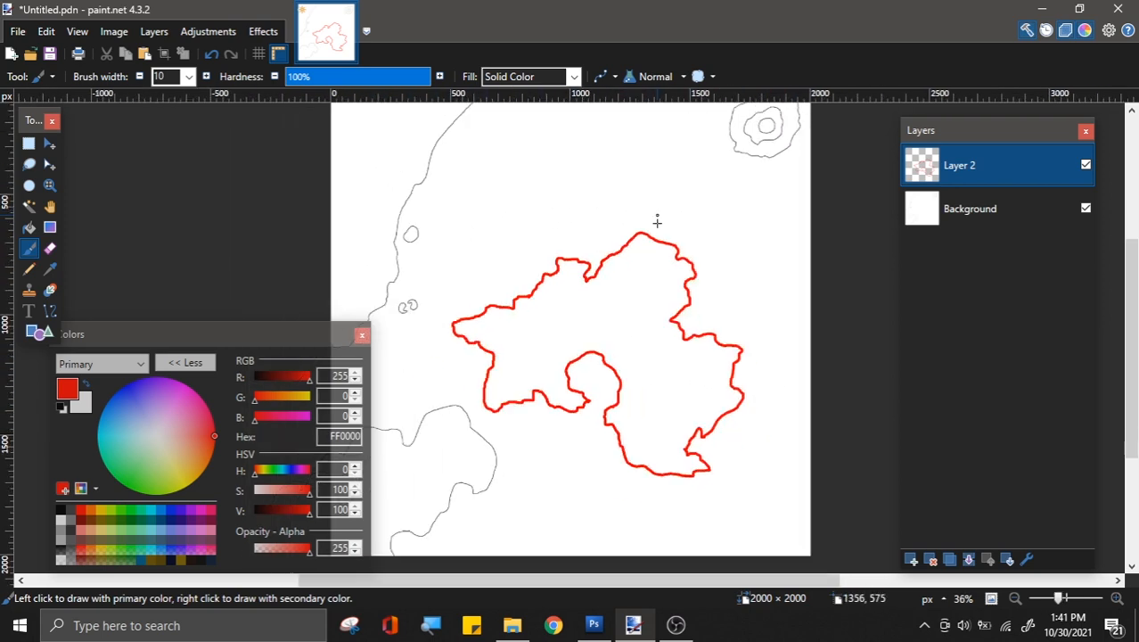
Step: Try a long curved red line around the landmass's west and south sides and undo it
scroll(388, 434, up, 2)
mouse_move(490, 197)
mouse_down()
mouse_move(416, 301)
mouse_move(586, 518)
mouse_move(934, 499)
mouse_up()
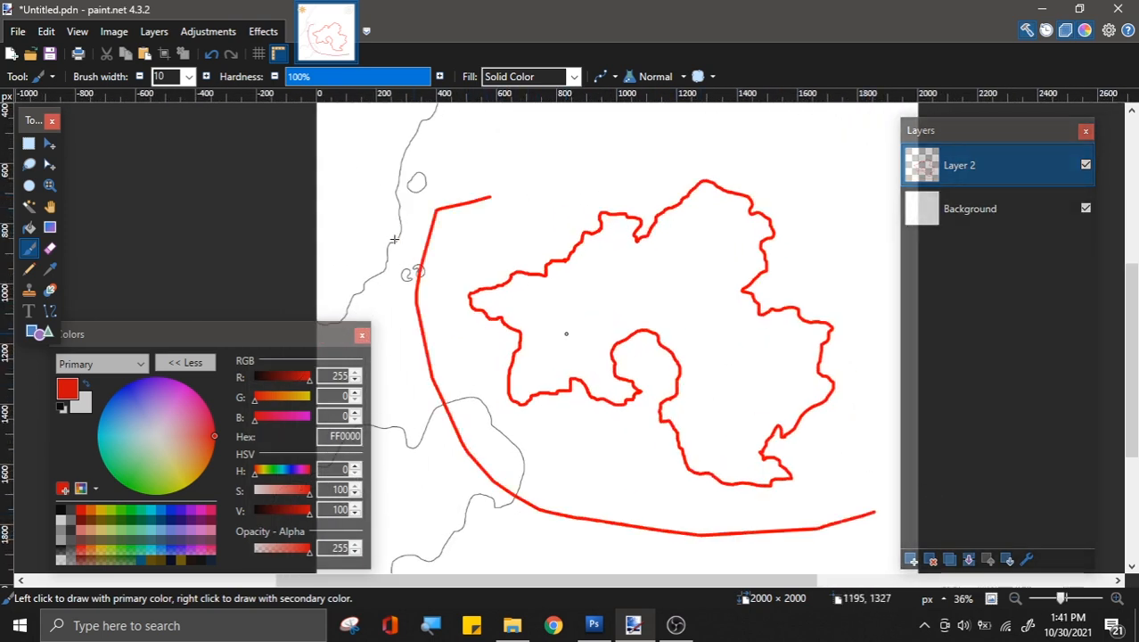
key(ctrl+z)
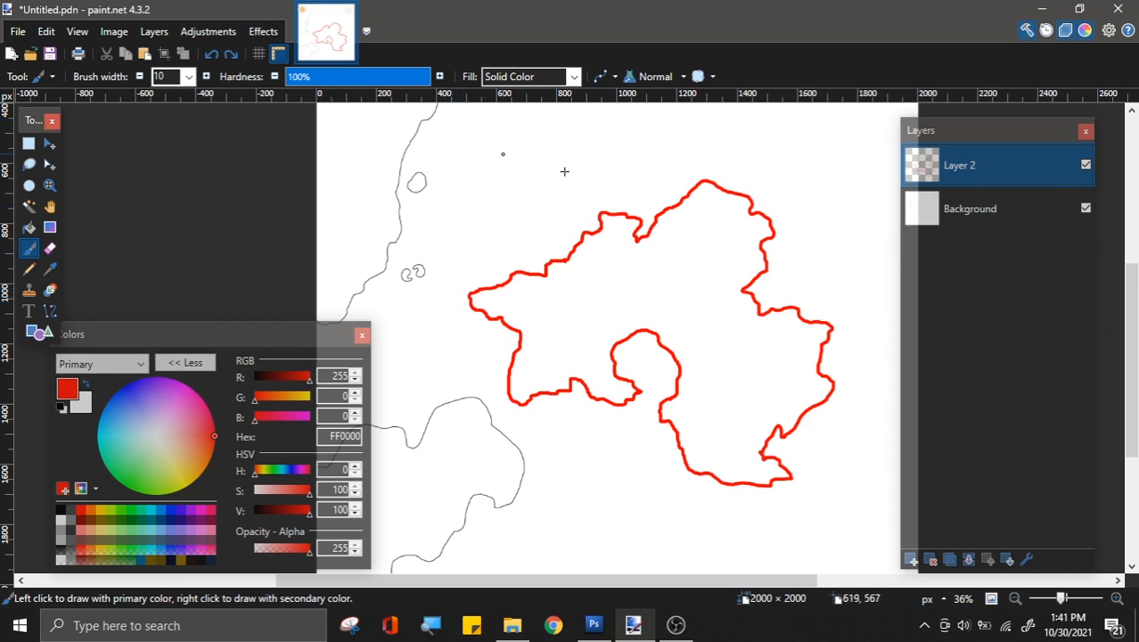
Step: Inspect the red landmass outline closely, including the notch on its northern edge
scroll(698, 329, up, 2)
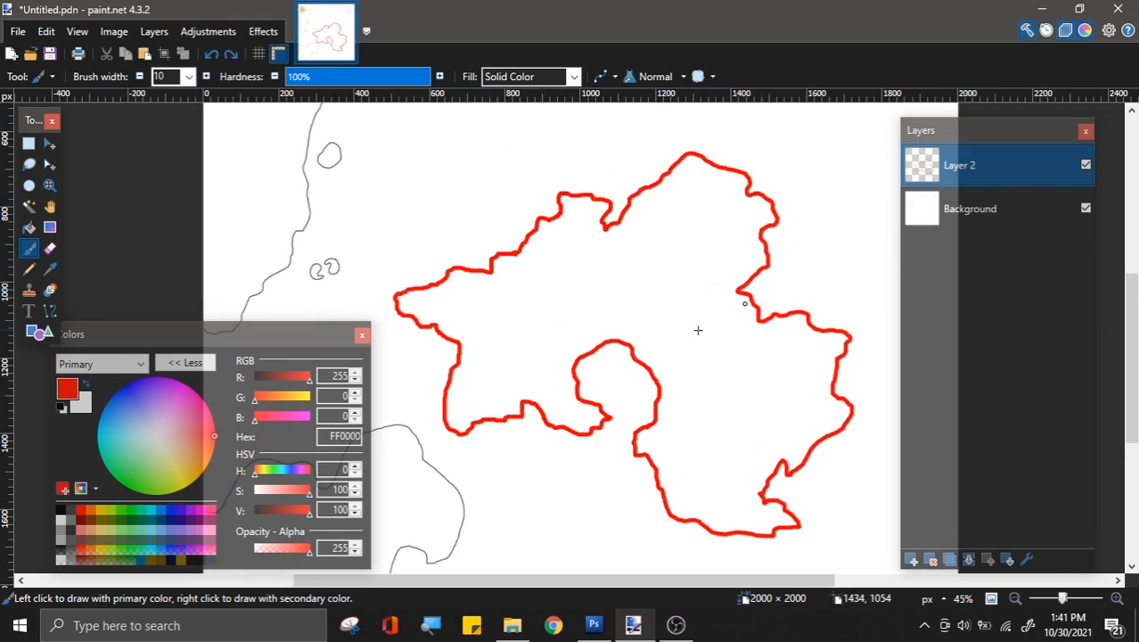
scroll(603, 223, up, 3)
scroll(615, 245, down, 4)
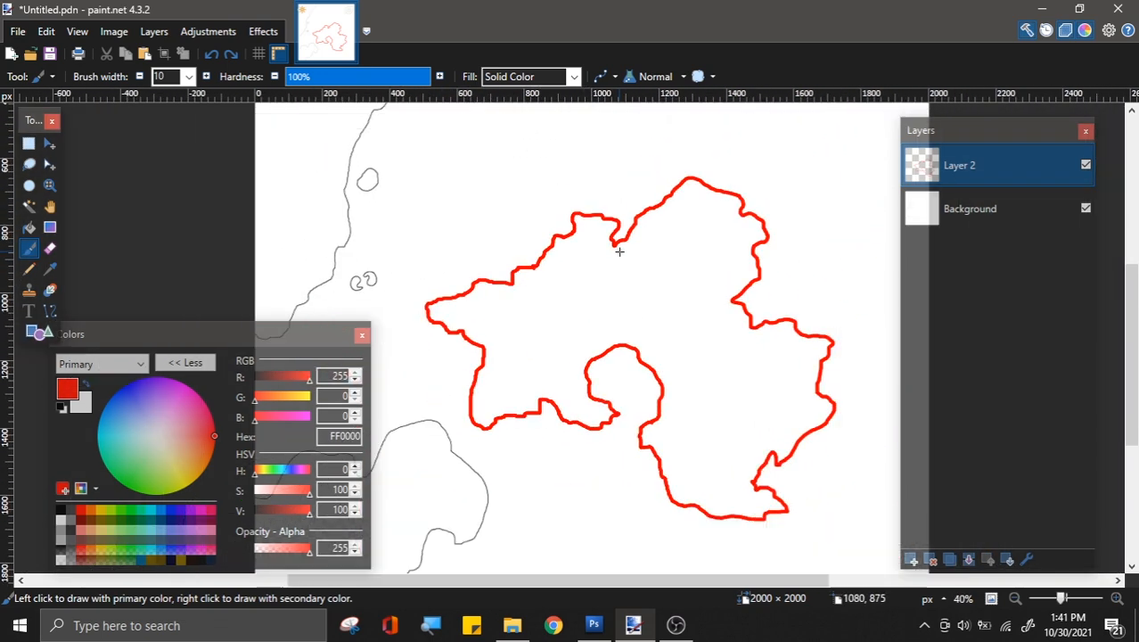
scroll(698, 255, up, 3)
scroll(698, 255, up, 1)
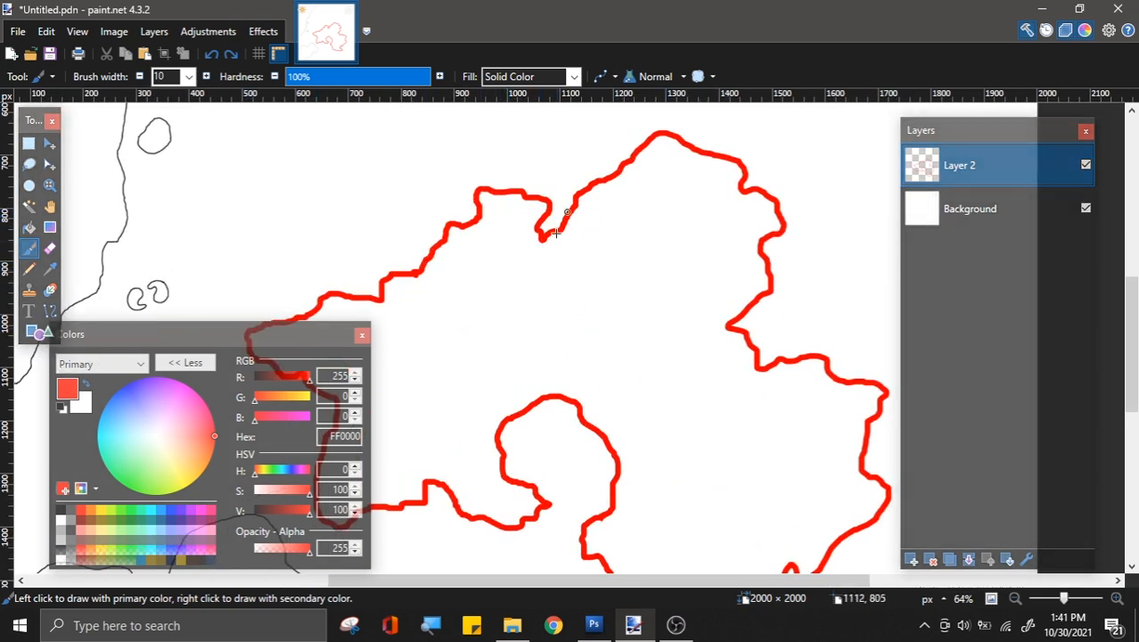
scroll(482, 232, down, 3)
scroll(585, 292, up, 4)
scroll(639, 261, down, 2)
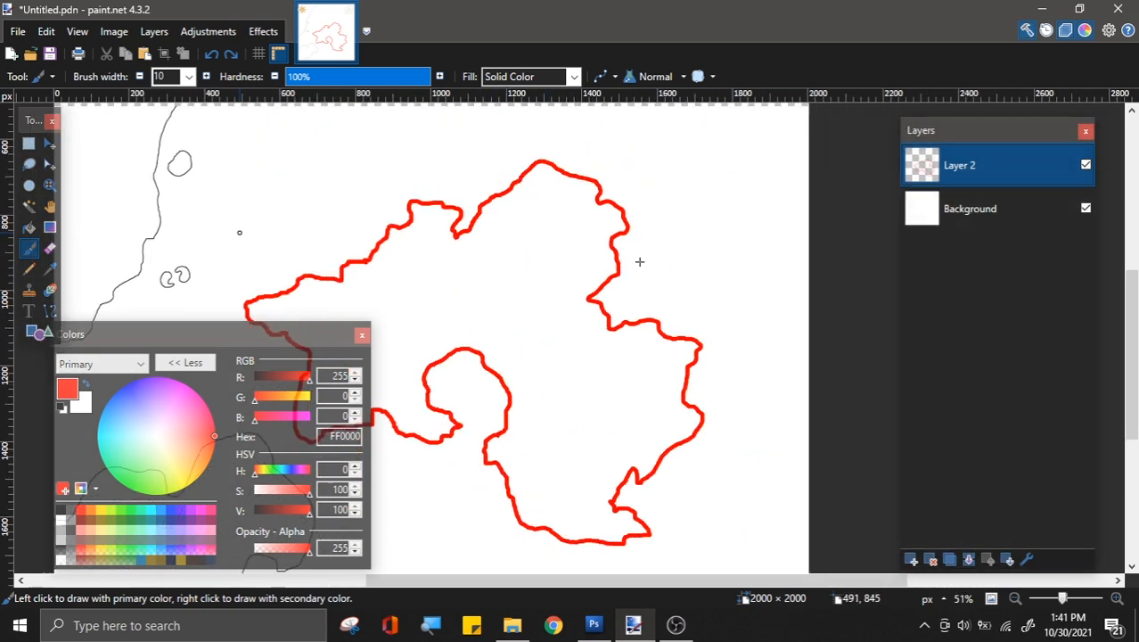
scroll(760, 289, down, 4)
scroll(307, 245, up, 4)
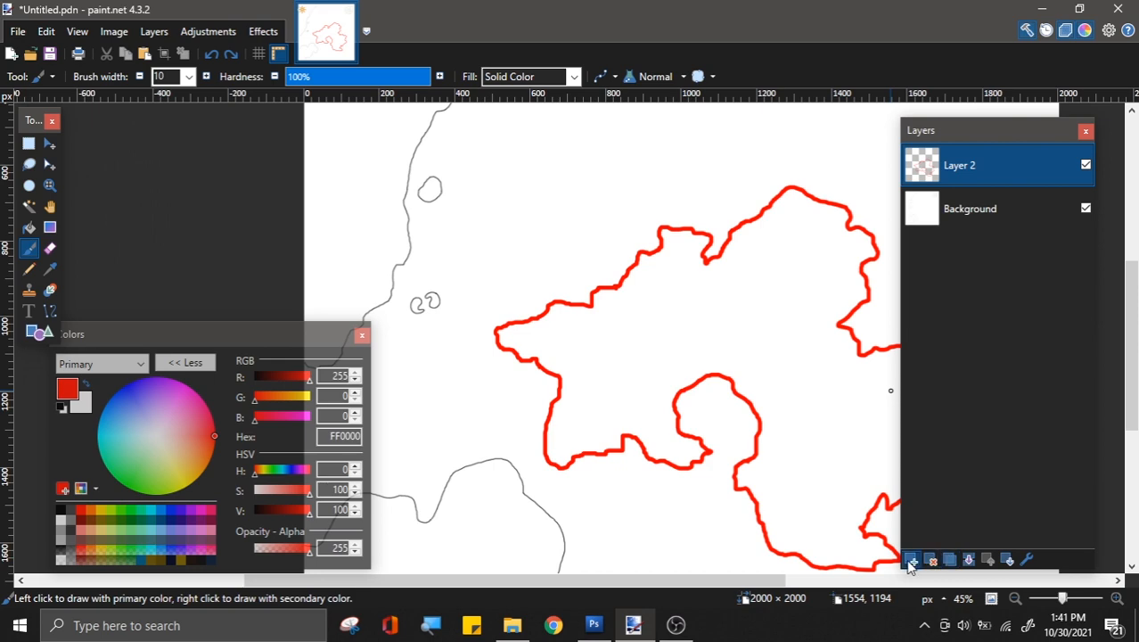
Step: Add a new layer above Layer 2 and set the brush to width 2 with primary color black (000000)
click(911, 560)
key(bracketleft)
key(bracketleft)
key(bracketleft)
key(bracketleft)
key(bracketleft)
key(bracketleft)
key(bracketleft)
key(bracketleft)
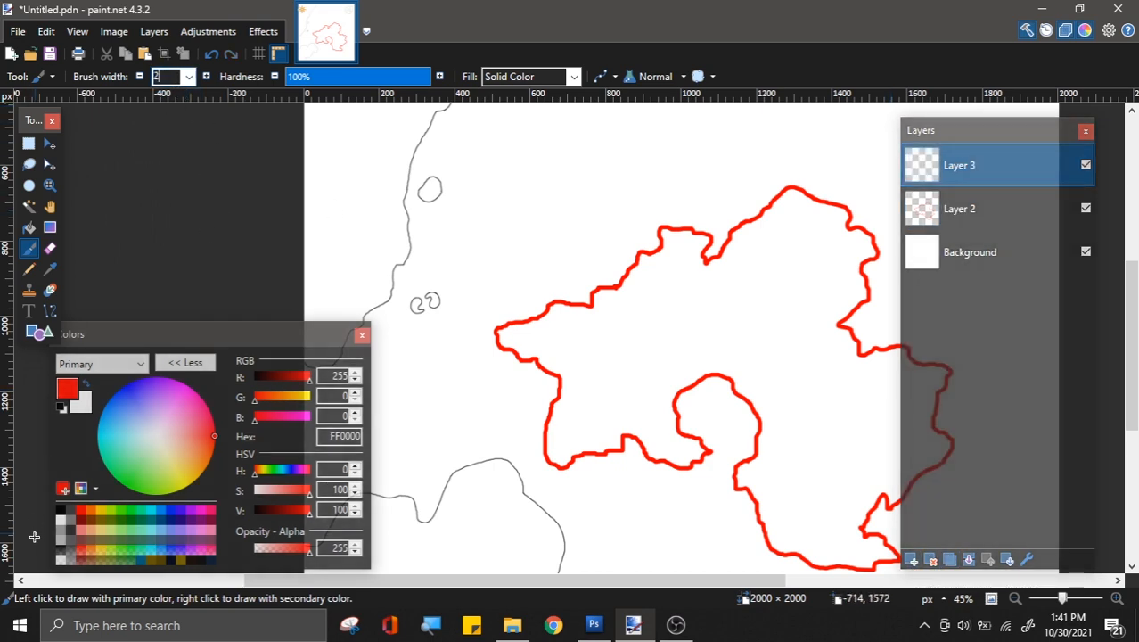
click(59, 510)
Step: Examine the edges of the red outline around its southern bay for tracing
scroll(297, 238, down, 1)
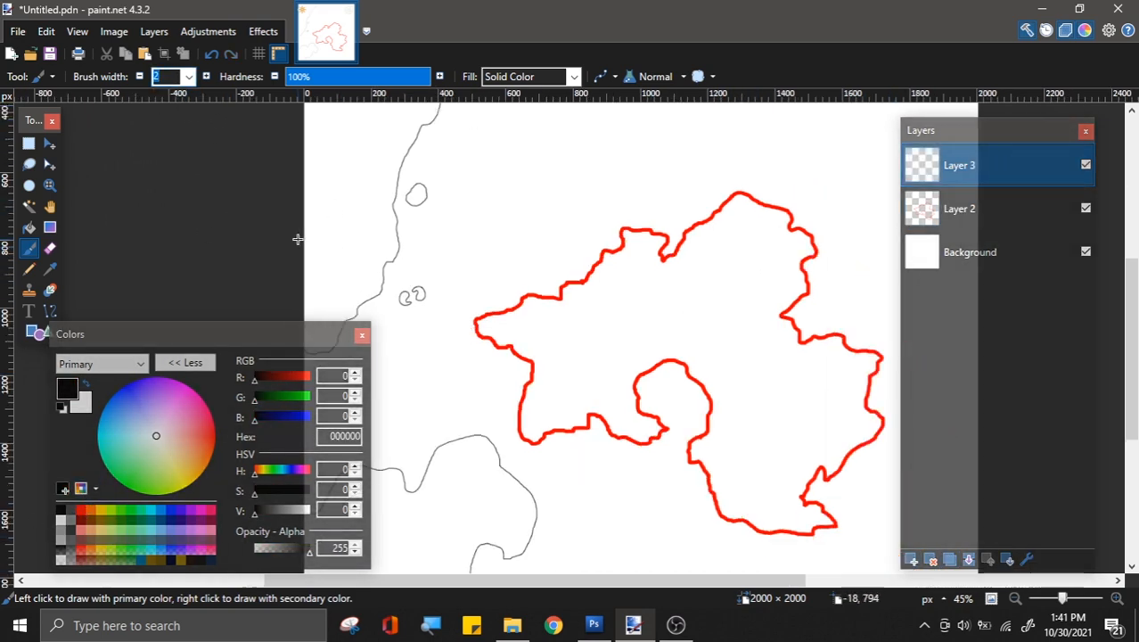
scroll(686, 268, down, 2)
scroll(533, 177, up, 1)
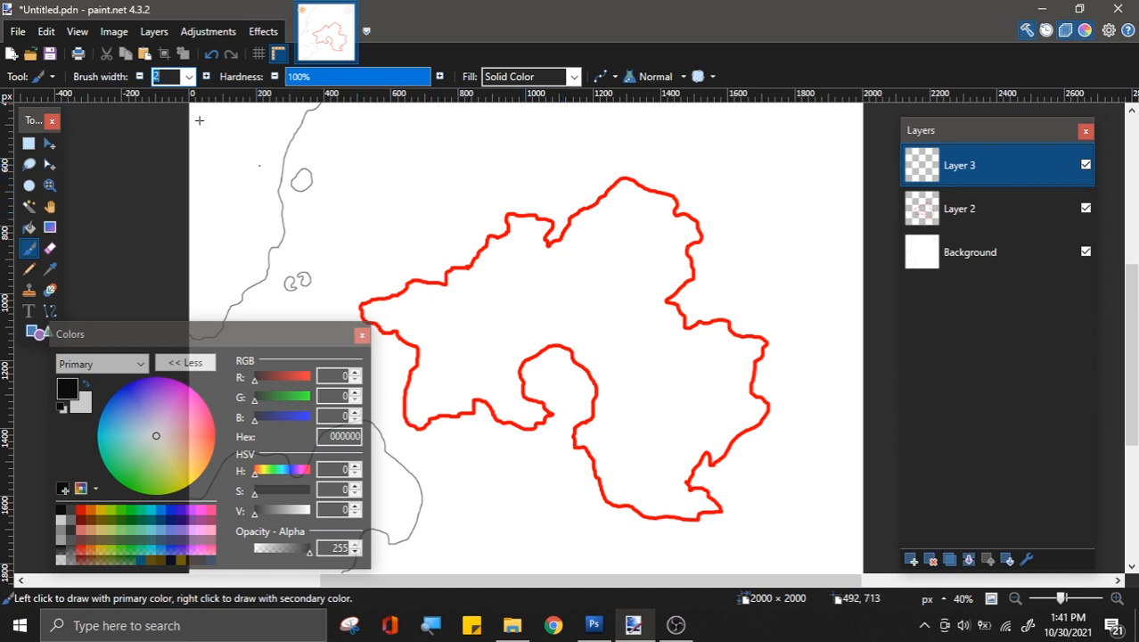
scroll(199, 121, up, 1)
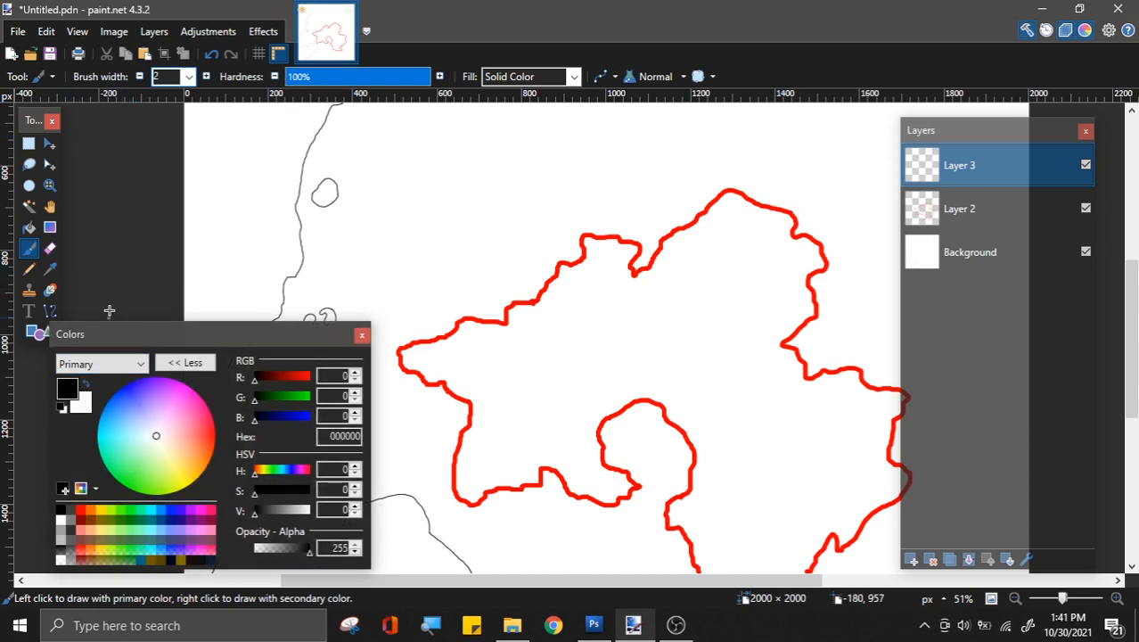
scroll(513, 349, down, 2)
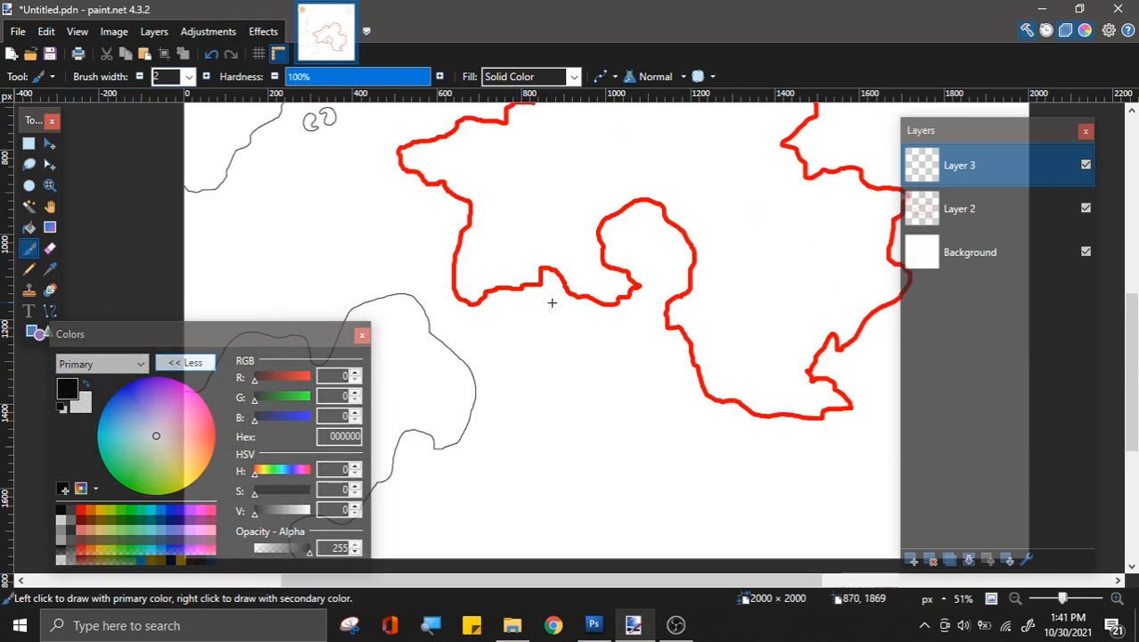
scroll(550, 305, up, 1)
scroll(523, 448, up, 2)
scroll(745, 339, up, 3)
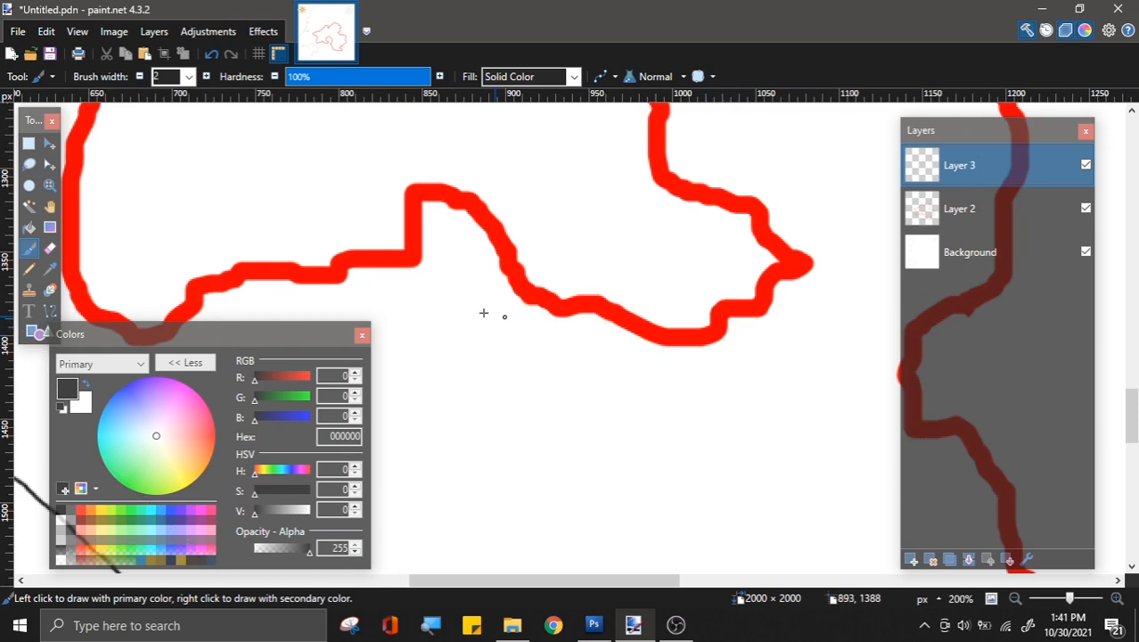
scroll(464, 276, down, 4)
scroll(667, 171, up, 3)
scroll(624, 173, up, 2)
scroll(410, 280, up, 3)
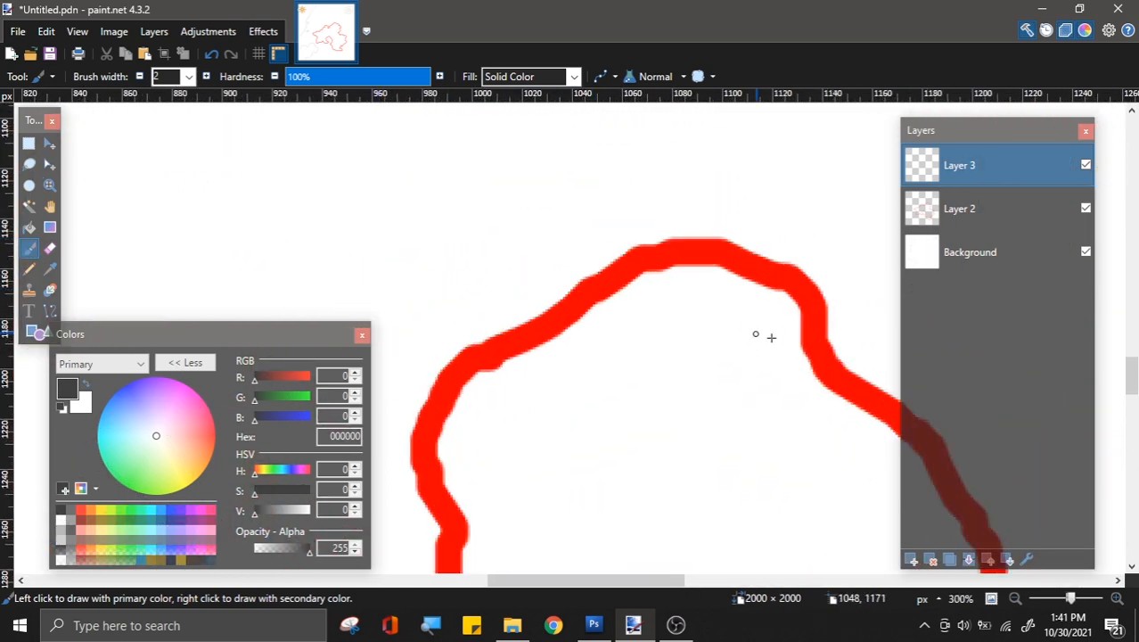
Step: Trace the southern bay's western side and the small peninsula beside it with a thin, irregular black coastline
scroll(770, 337, up, 1)
scroll(646, 305, down, 3)
scroll(592, 383, up, 1)
scroll(592, 384, up, 1)
mouse_move(786, 173)
mouse_down()
mouse_move(463, 394)
mouse_move(750, 356)
mouse_up()
Step: Continue the black coastline along the landmass's south-western and western edges and through the notch on its northern side
scroll(463, 394, down, 3)
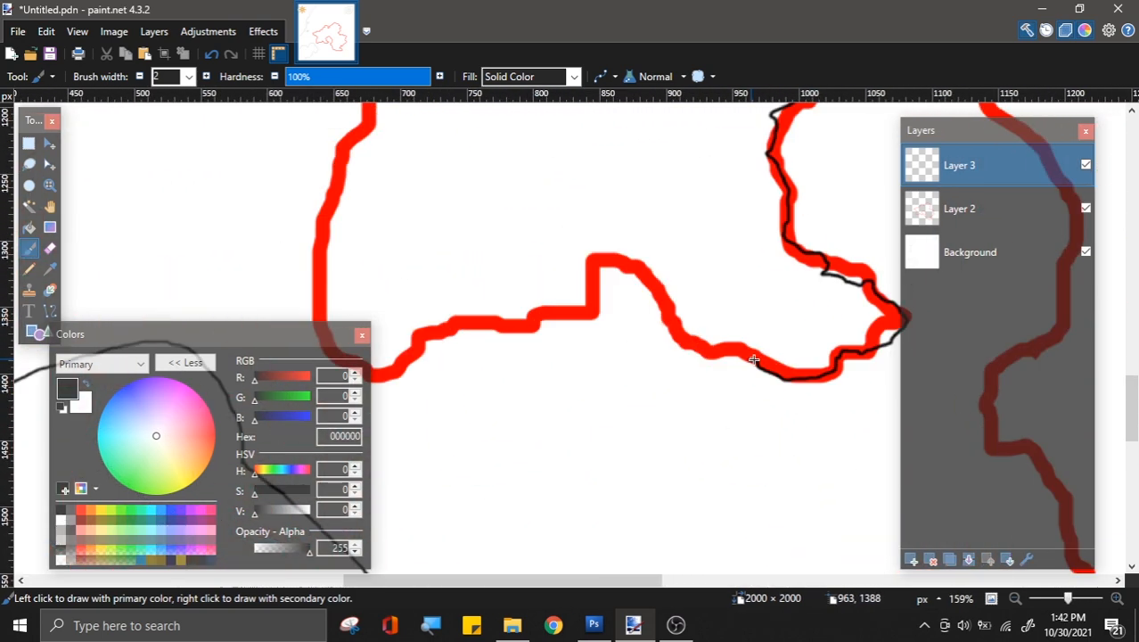
scroll(571, 357, up, 2)
drag(938, 275, 590, 394)
scroll(535, 357, down, 1)
drag(312, 135, 545, 432)
scroll(545, 432, up, 1)
drag(814, 211, 382, 203)
scroll(570, 338, down, 2)
drag(789, 109, 648, 262)
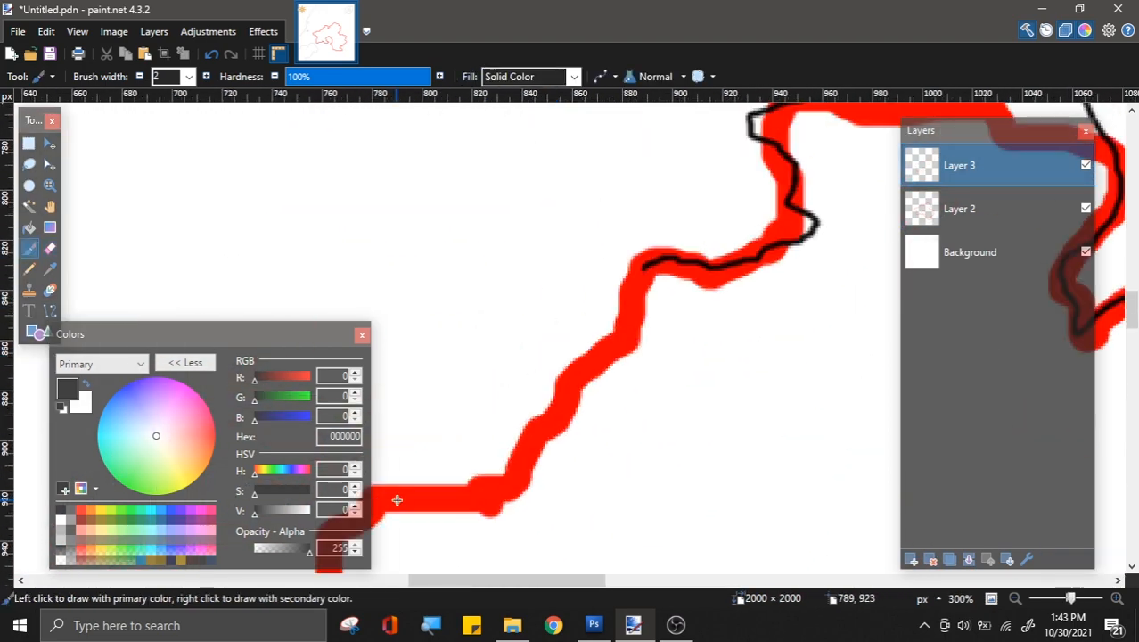
Step: Trace the landmass's northern and eastern edges with the jagged black coastline, varying it slightly from the red guide
scroll(571, 339, down, 2)
drag(833, 179, 421, 484)
scroll(571, 339, up, 2)
drag(901, 158, 511, 267)
scroll(510, 267, down, 2)
drag(560, 107, 599, 267)
mouse_move(641, 107)
mouse_down()
mouse_move(580, 188)
mouse_move(692, 524)
mouse_up()
Step: Trace the south-eastern peninsula and southern shore in black and continue up the eastern side of the southern bay
scroll(692, 524, down, 3)
drag(692, 214, 630, 356)
scroll(571, 356, down, 2)
mouse_move(528, 220)
mouse_down()
mouse_move(689, 282)
mouse_move(758, 401)
mouse_up()
scroll(571, 338, down, 2)
mouse_move(224, 292)
mouse_down()
mouse_move(359, 255)
mouse_move(486, 428)
mouse_up()
scroll(571, 339, up, 2)
drag(1114, 564, 658, 259)
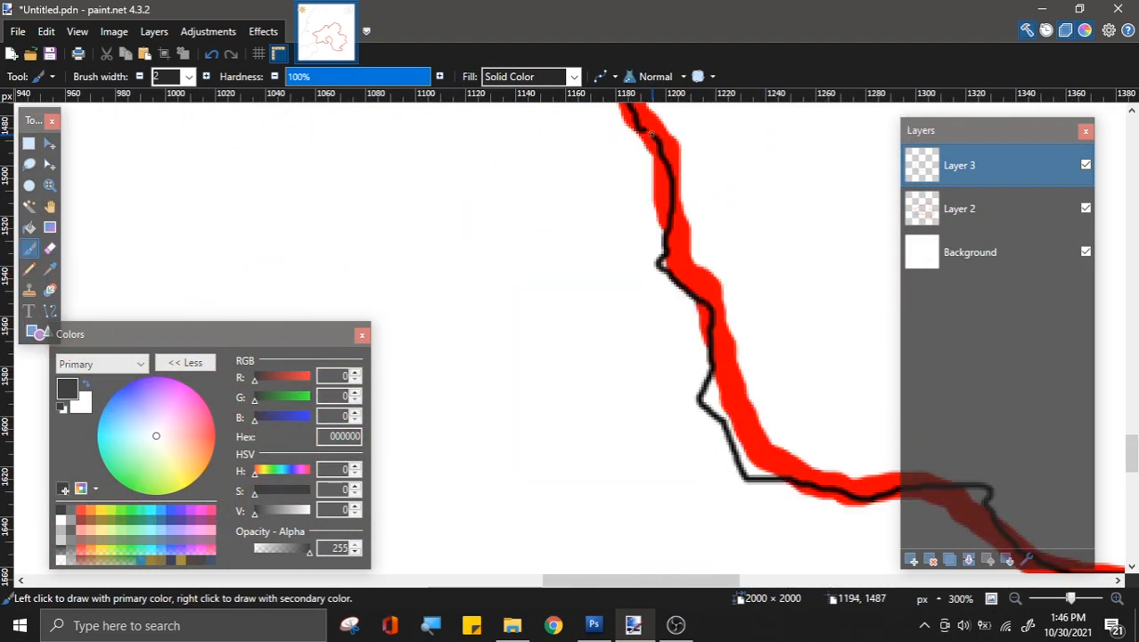
Step: Check the traced coastline for gaps by temporarily hiding the red guide on Layer 2
scroll(681, 252, down, 6)
scroll(775, 234, down, 1)
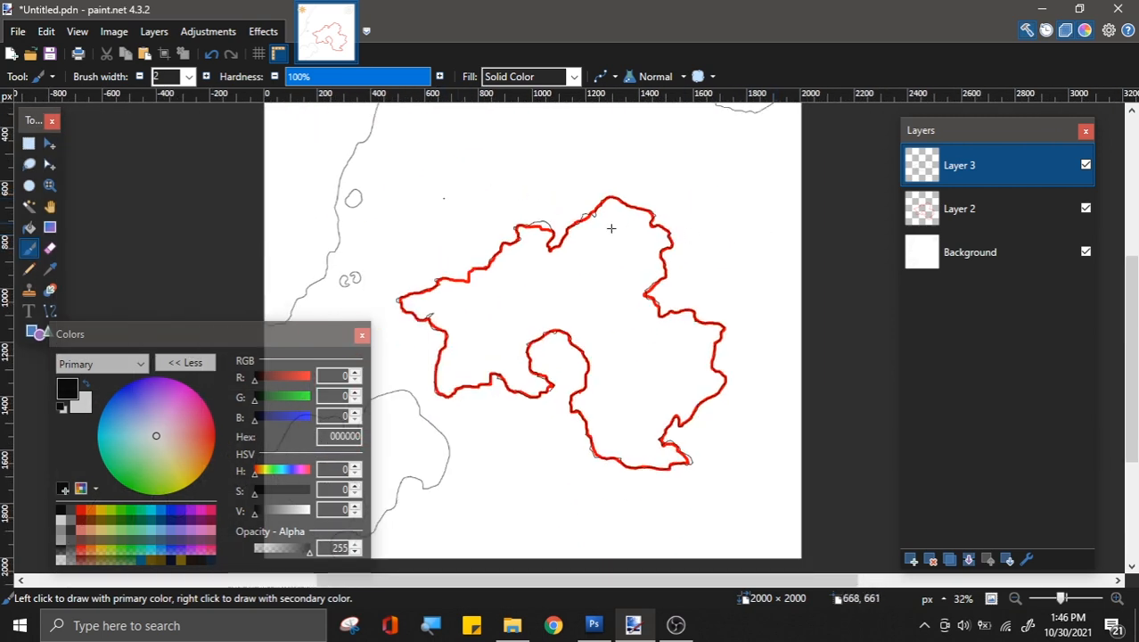
scroll(599, 250, up, 2)
scroll(850, 264, down, 3)
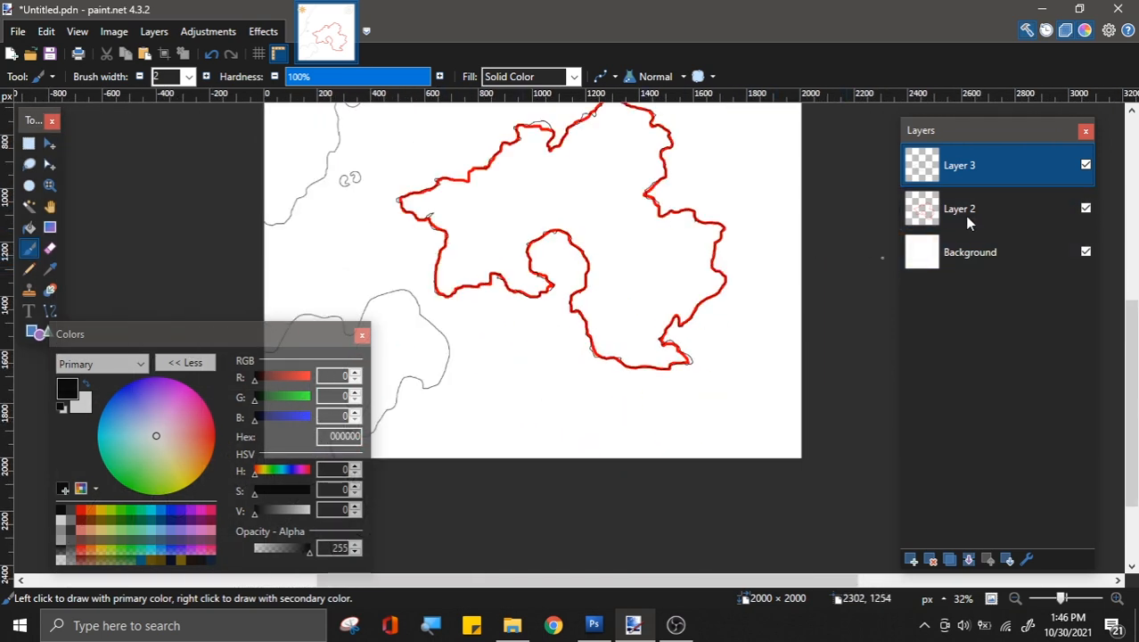
click(1086, 208)
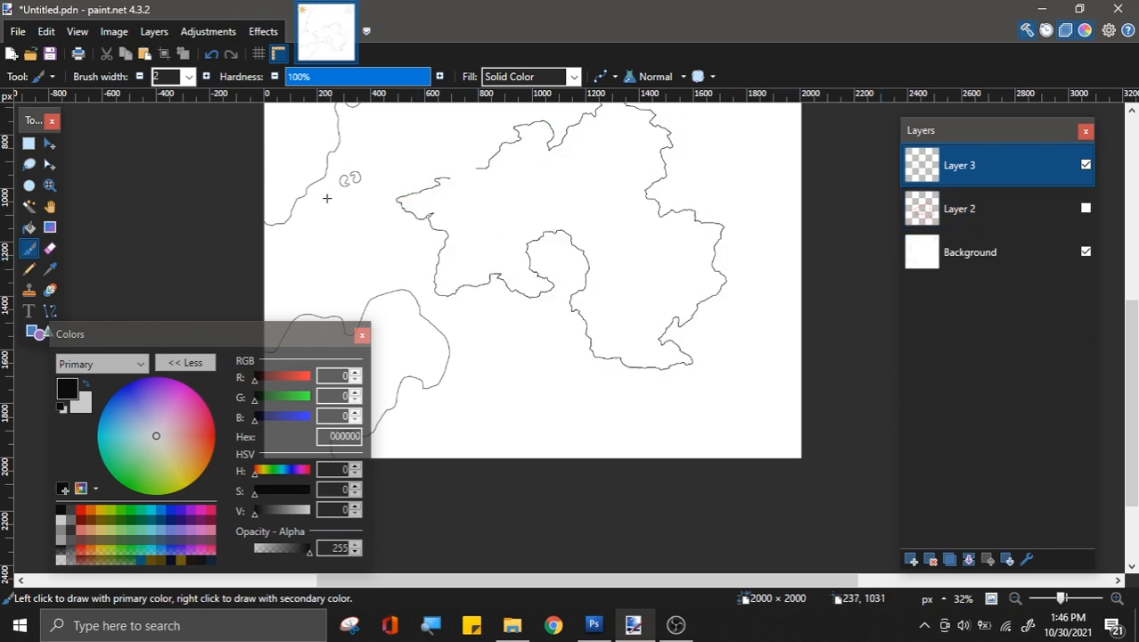
click(1086, 208)
Step: Close the gap in the north-western coastline with a black stroke following the stepped red guide
scroll(394, 140, up, 6)
scroll(581, 226, up, 1)
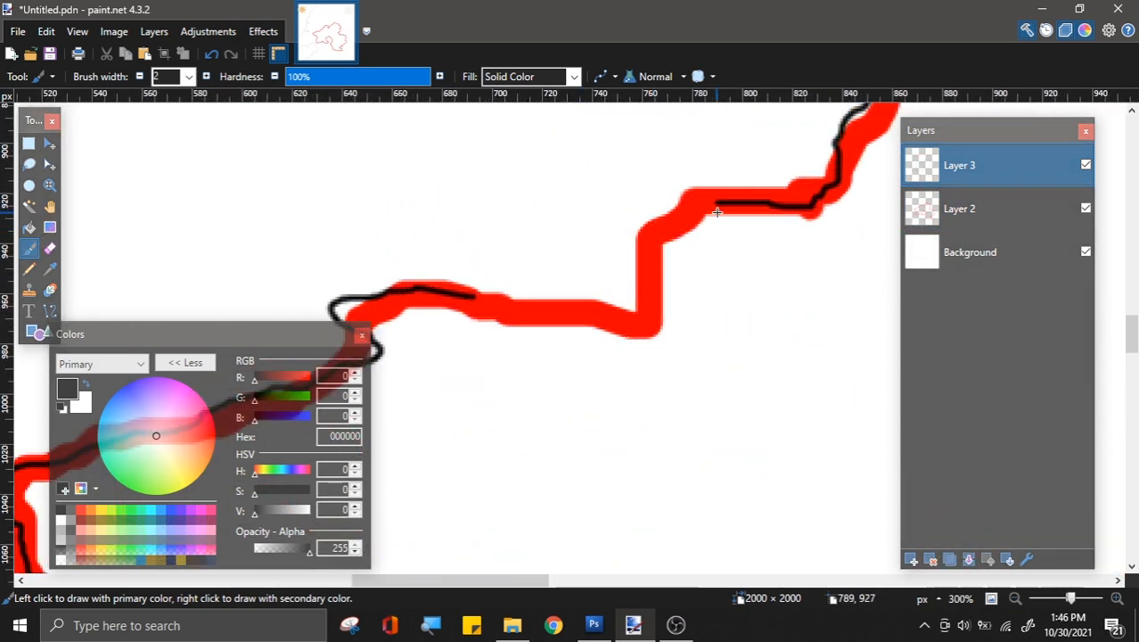
mouse_move(718, 200)
mouse_down()
mouse_move(686, 203)
mouse_move(636, 233)
mouse_move(643, 300)
mouse_move(629, 334)
mouse_move(599, 318)
mouse_move(495, 305)
mouse_up()
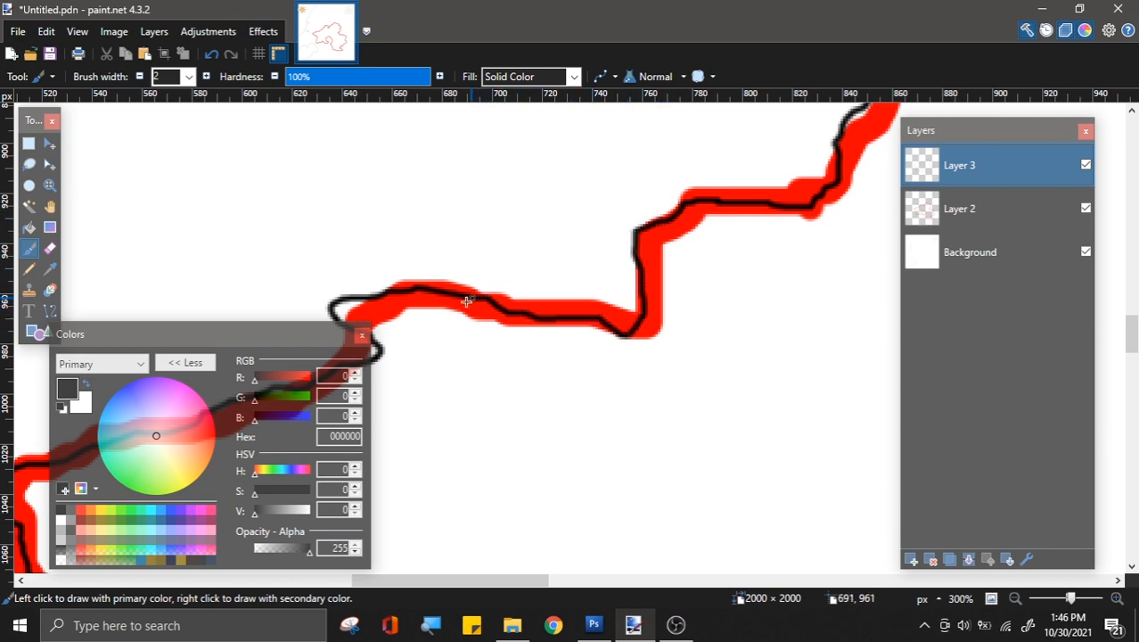
Step: Hide Layer 2 and check the black coastline on its own around the landmass
scroll(446, 267, down, 8)
ctrl+click(1089, 212)
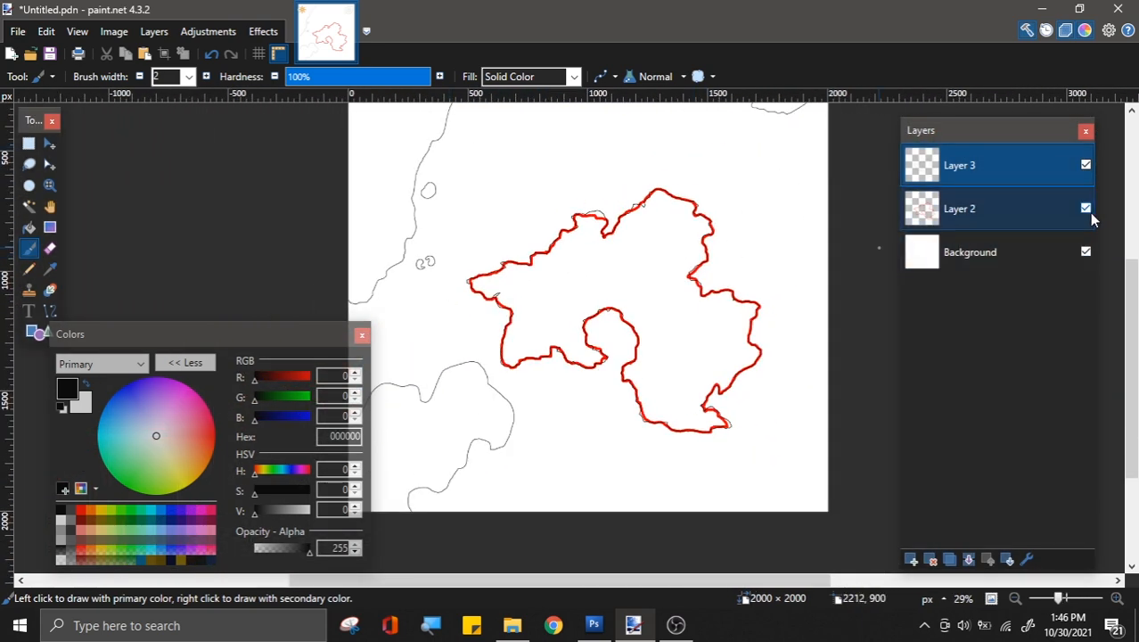
click(1086, 209)
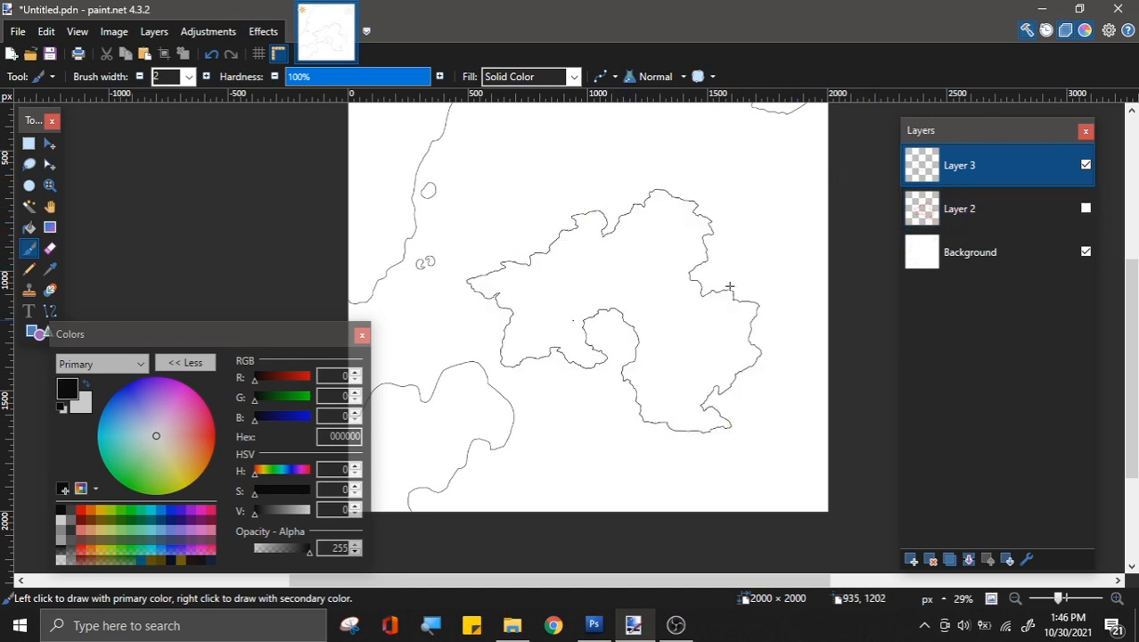
scroll(503, 266, up, 3)
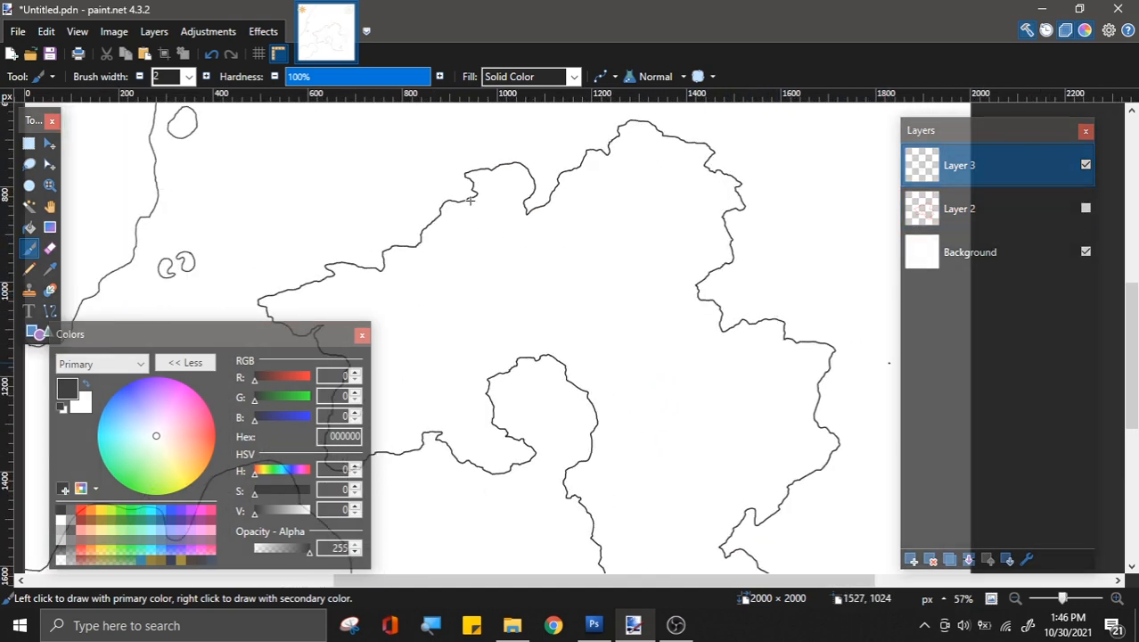
scroll(641, 408, down, 2)
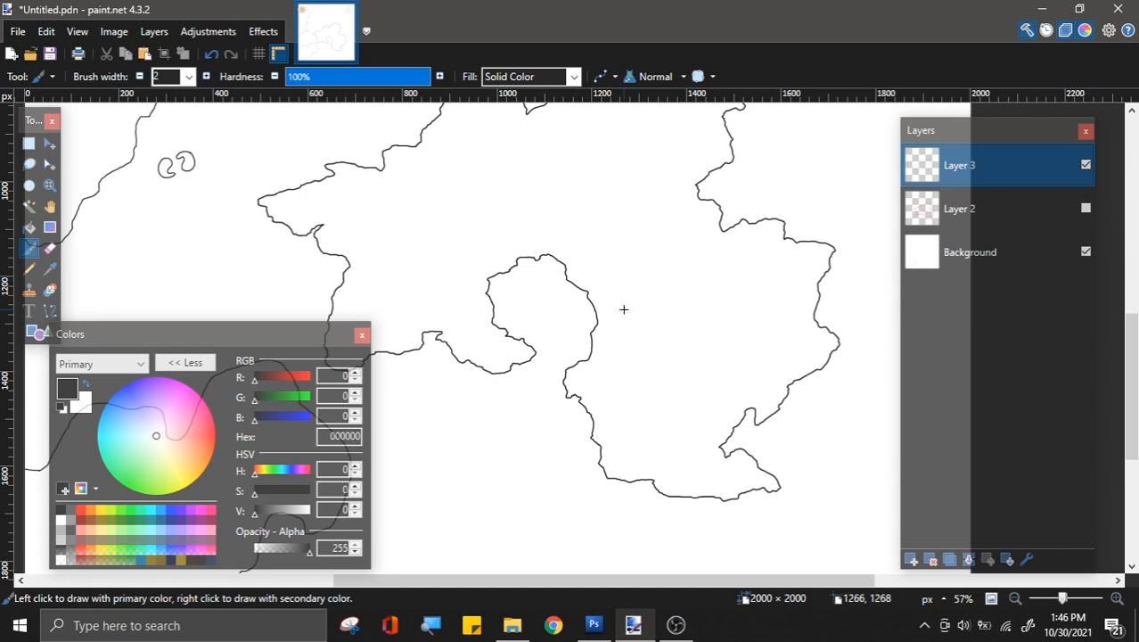
scroll(714, 276, down, 2)
scroll(687, 268, up, 4)
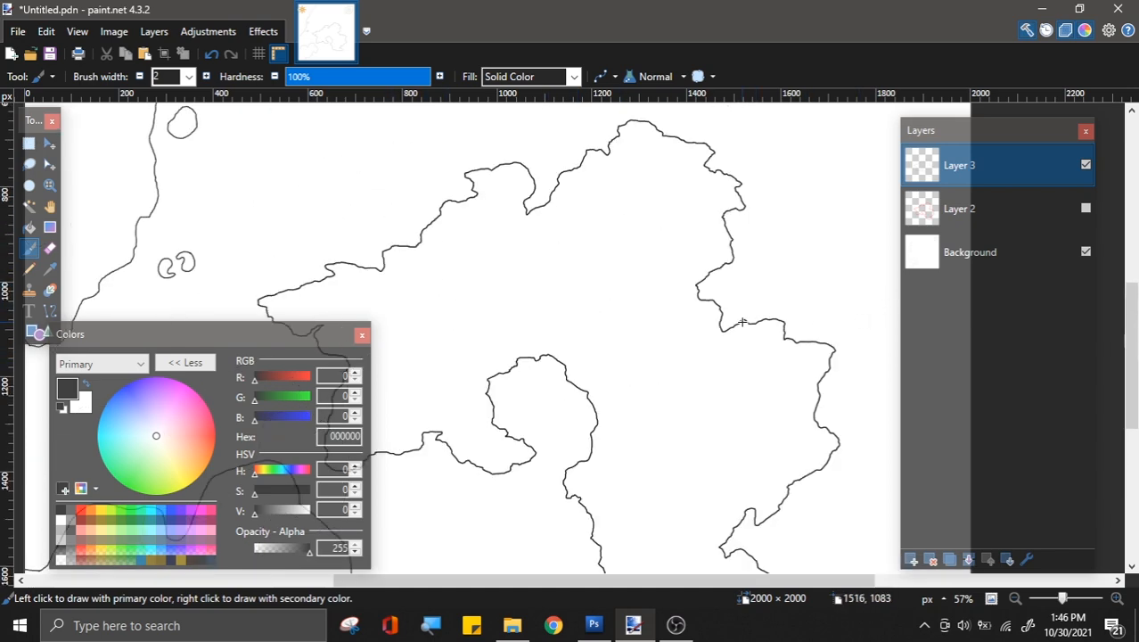
Step: Draw three small closed black outlines near the landmass's northern tip, the largest about 58 px wide and the second about 21 px
scroll(765, 191, up, 6)
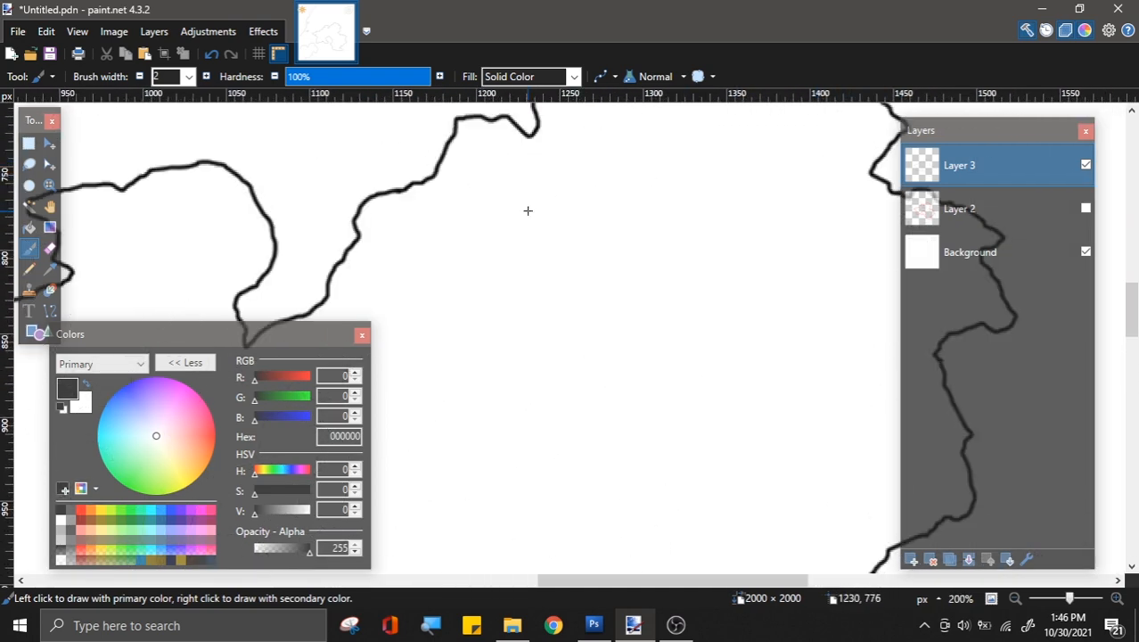
mouse_move(642, 158)
mouse_down()
mouse_move(540, 201)
mouse_move(550, 215)
mouse_move(626, 211)
mouse_move(682, 187)
mouse_move(648, 162)
mouse_up()
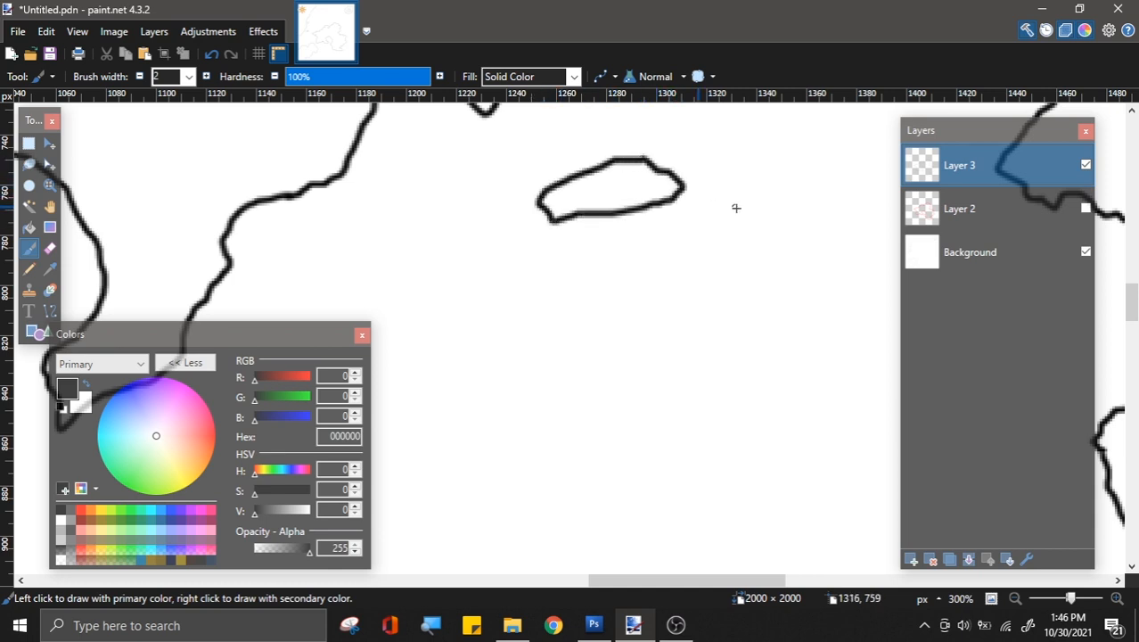
mouse_move(736, 208)
mouse_down()
mouse_move(722, 207)
mouse_move(715, 237)
mouse_move(759, 221)
mouse_move(740, 207)
mouse_up()
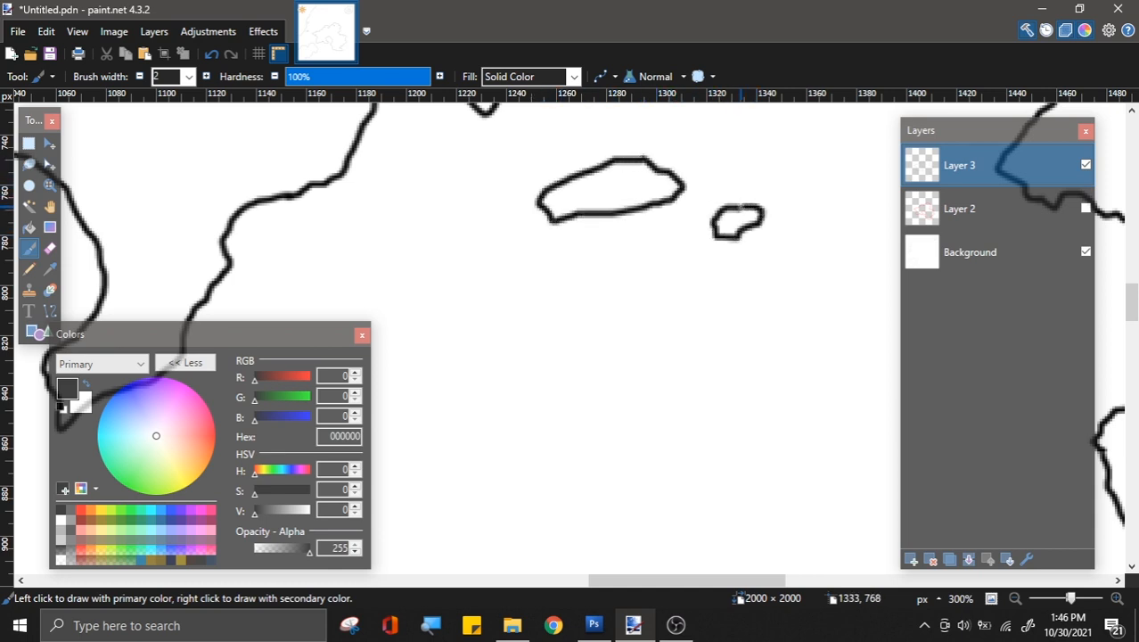
scroll(751, 212, up, 3)
mouse_move(738, 265)
mouse_down()
mouse_move(721, 272)
mouse_move(748, 297)
mouse_move(744, 269)
mouse_up()
scroll(733, 266, down, 7)
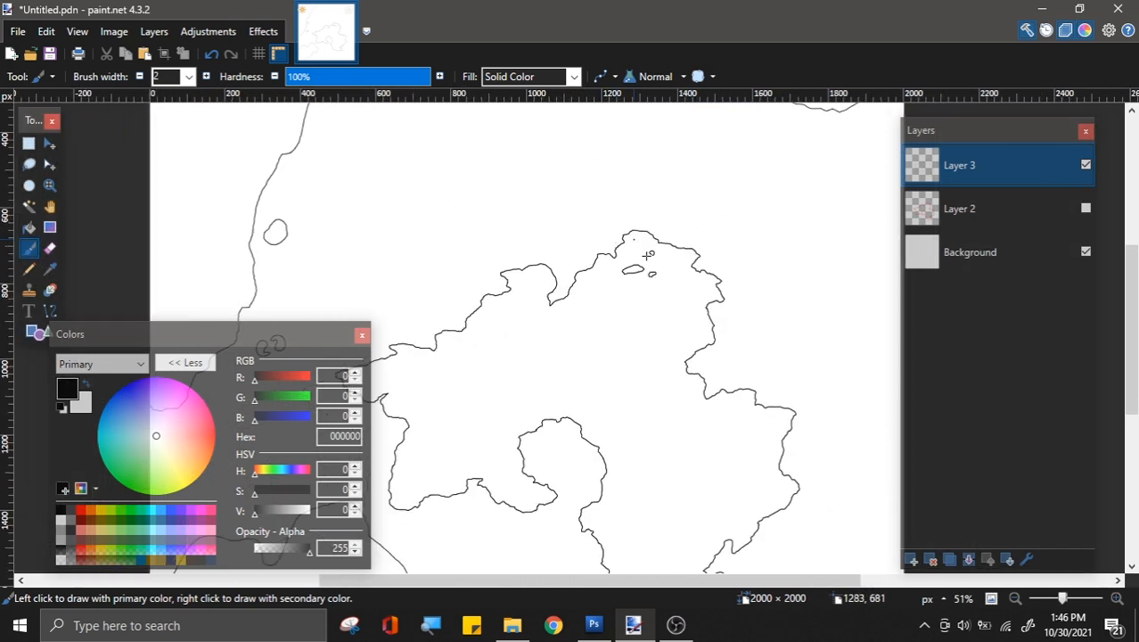
Step: Draw a small closed black outline about 24 px wide inside the landmass's south-eastern part, west of the narrow inlet
scroll(590, 458, up, 2)
scroll(748, 540, up, 4)
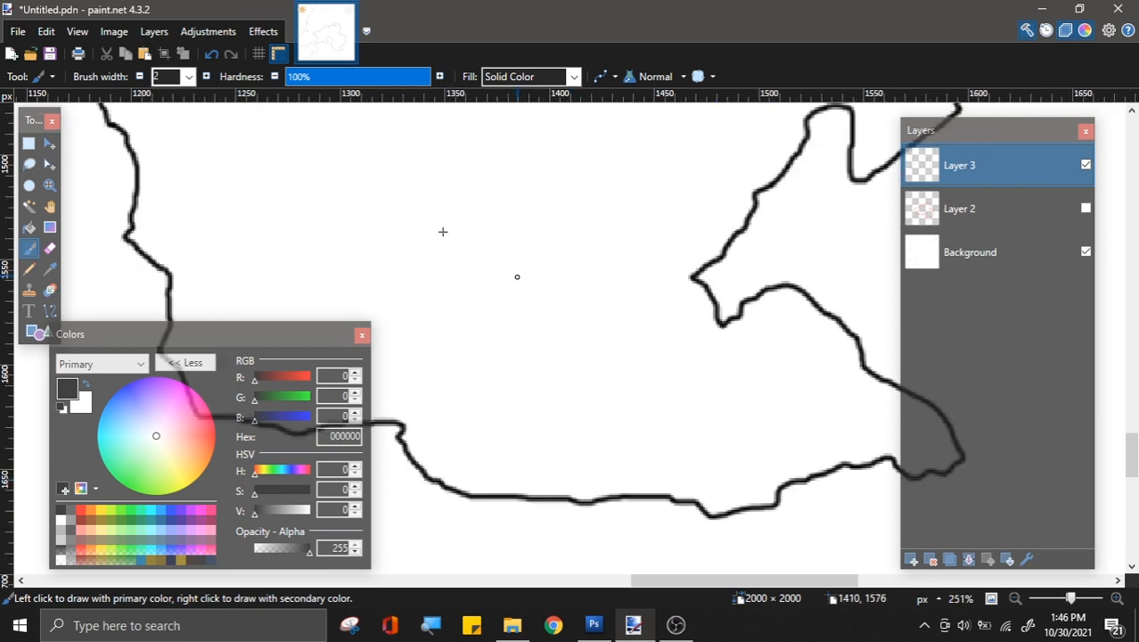
drag(460, 232, 423, 252)
scroll(686, 250, up, 3)
mouse_move(567, 343)
mouse_down()
mouse_move(513, 387)
mouse_move(543, 395)
mouse_move(592, 358)
mouse_move(563, 353)
mouse_up()
scroll(689, 331, down, 8)
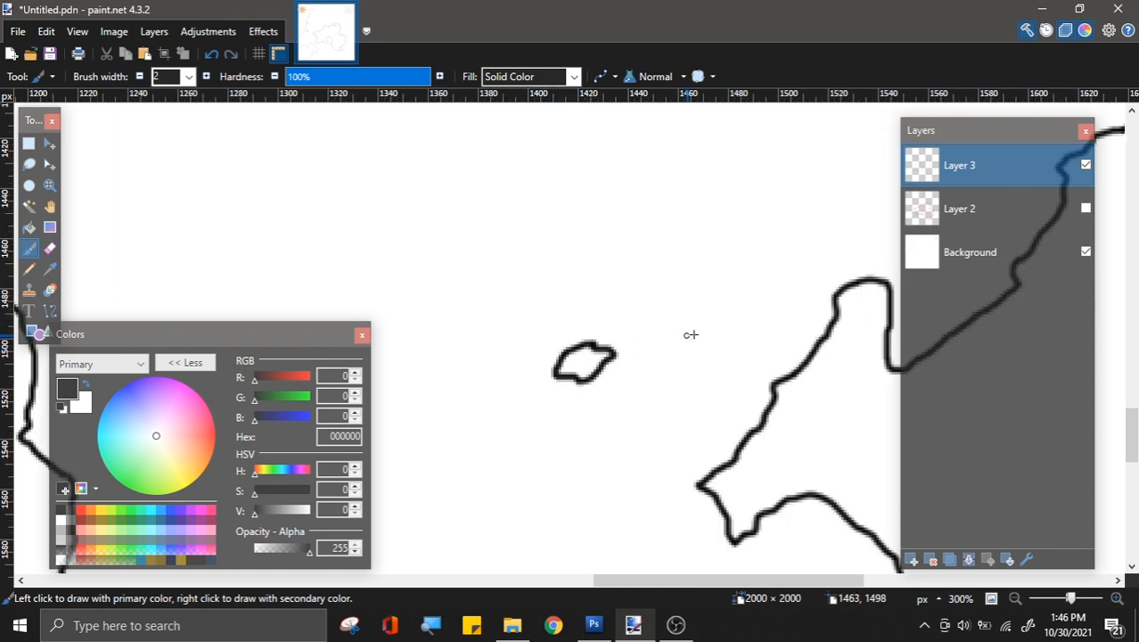
Step: Examine the whole landmass with its small inner outlines against the surrounding coasts
scroll(745, 340, down, 2)
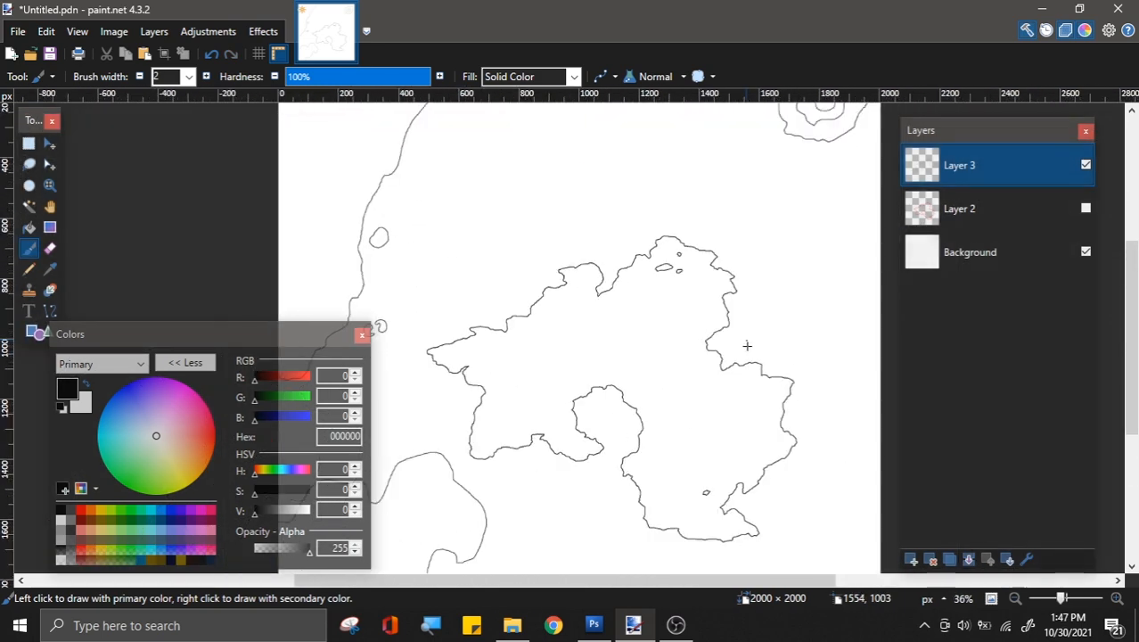
scroll(677, 437, up, 2)
scroll(665, 402, up, 3)
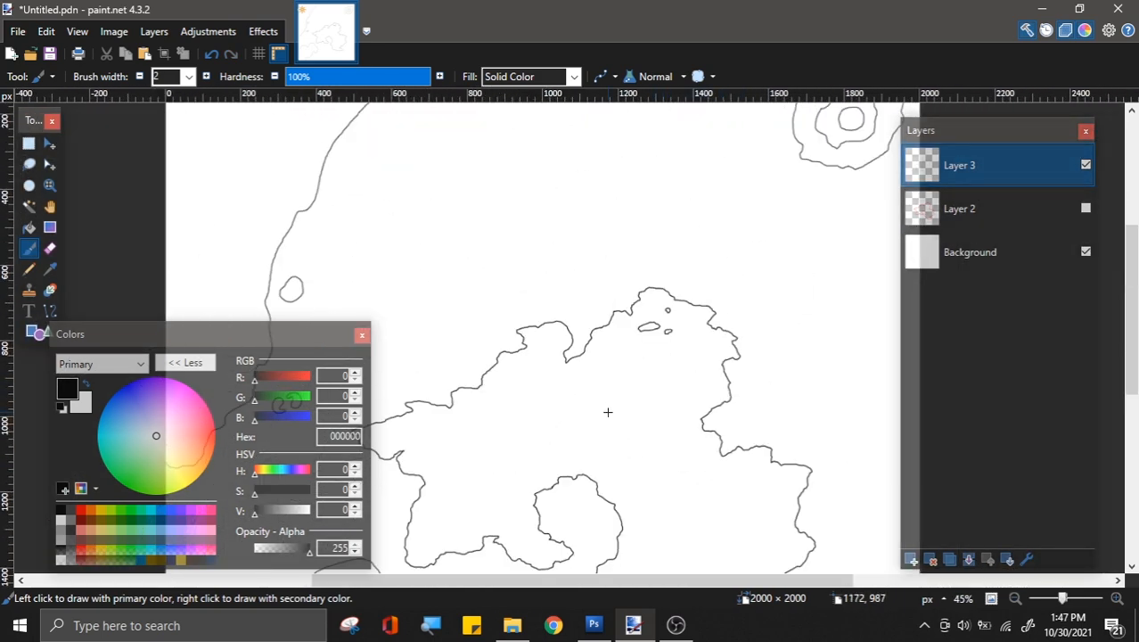
scroll(615, 406, down, 3)
scroll(608, 235, up, 2)
scroll(641, 333, down, 2)
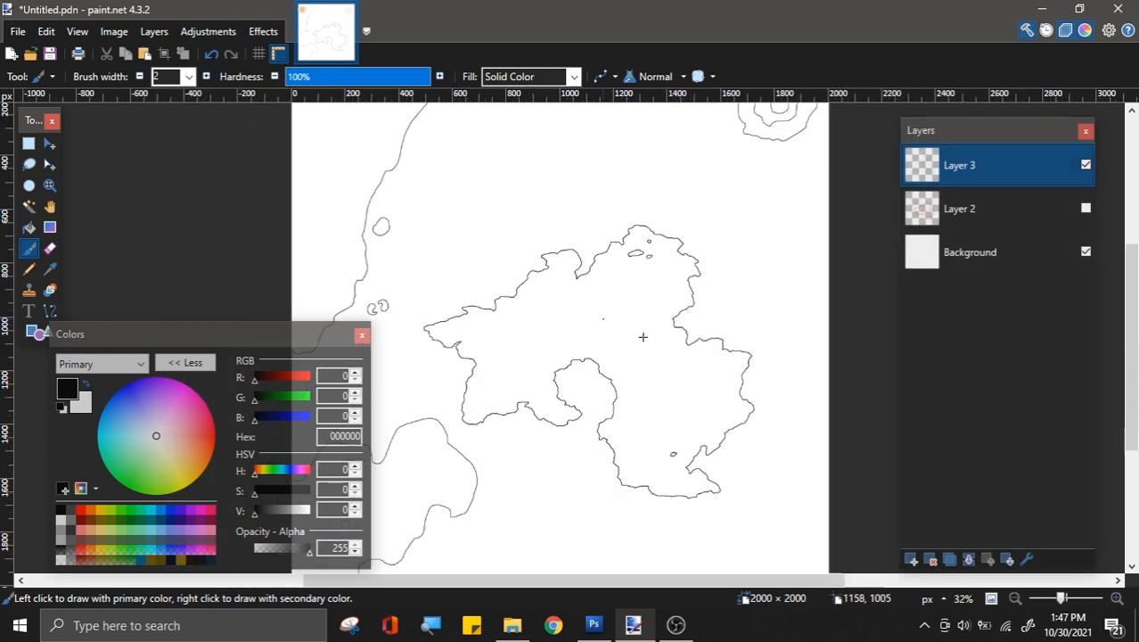
scroll(509, 440, up, 2)
scroll(726, 266, up, 1)
Step: Draw an irregular islet about 39 px wide and a tiny one beside it off the western tip, undoing the first attempt
scroll(529, 292, up, 4)
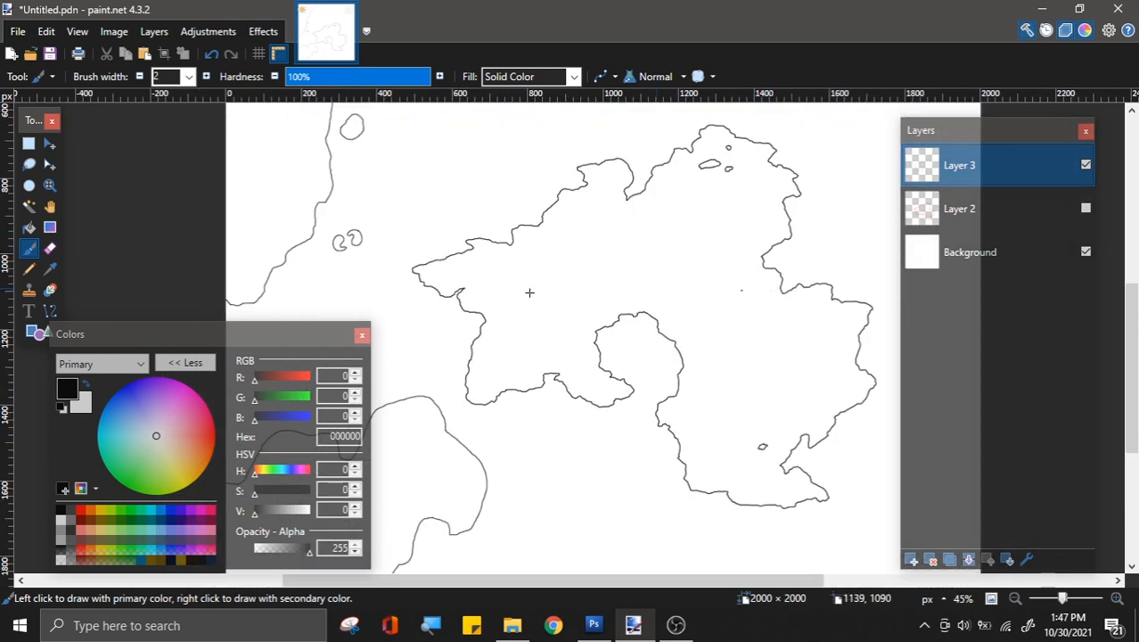
scroll(682, 395, up, 3)
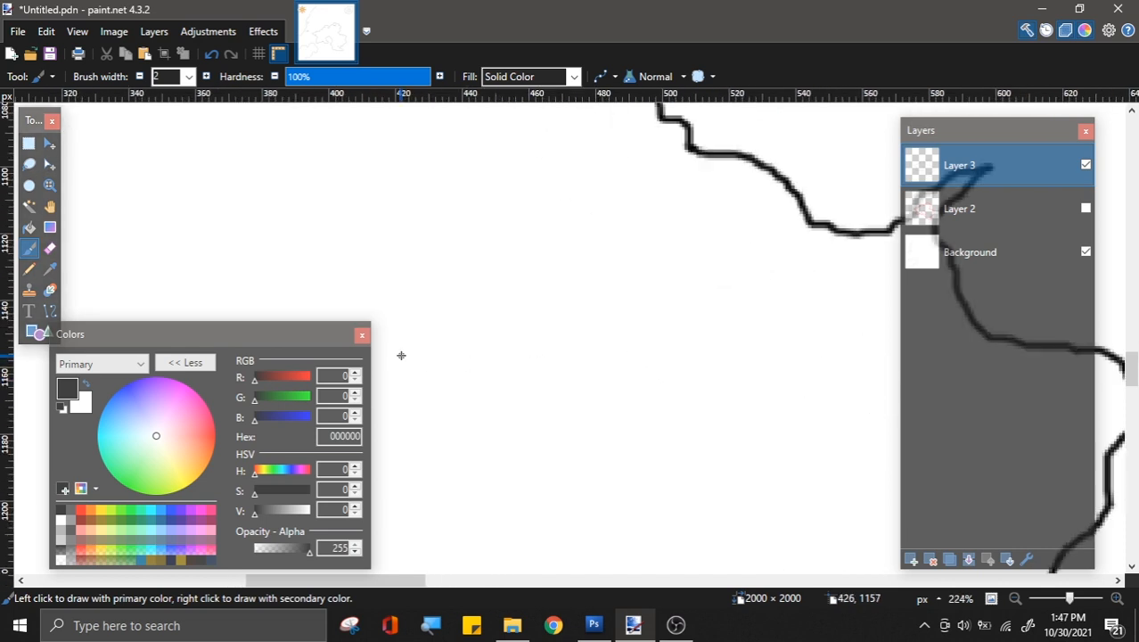
mouse_move(657, 223)
mouse_down()
mouse_move(586, 230)
mouse_move(553, 247)
mouse_move(538, 275)
mouse_move(568, 314)
mouse_move(567, 403)
mouse_move(621, 400)
mouse_move(644, 372)
mouse_move(658, 343)
mouse_move(638, 314)
mouse_move(686, 240)
mouse_move(653, 224)
mouse_up()
key(ctrl+z)
mouse_move(588, 244)
mouse_down()
mouse_move(536, 284)
mouse_move(548, 383)
mouse_move(603, 368)
mouse_move(639, 317)
mouse_move(672, 303)
mouse_move(675, 271)
mouse_move(656, 240)
mouse_move(609, 244)
mouse_up()
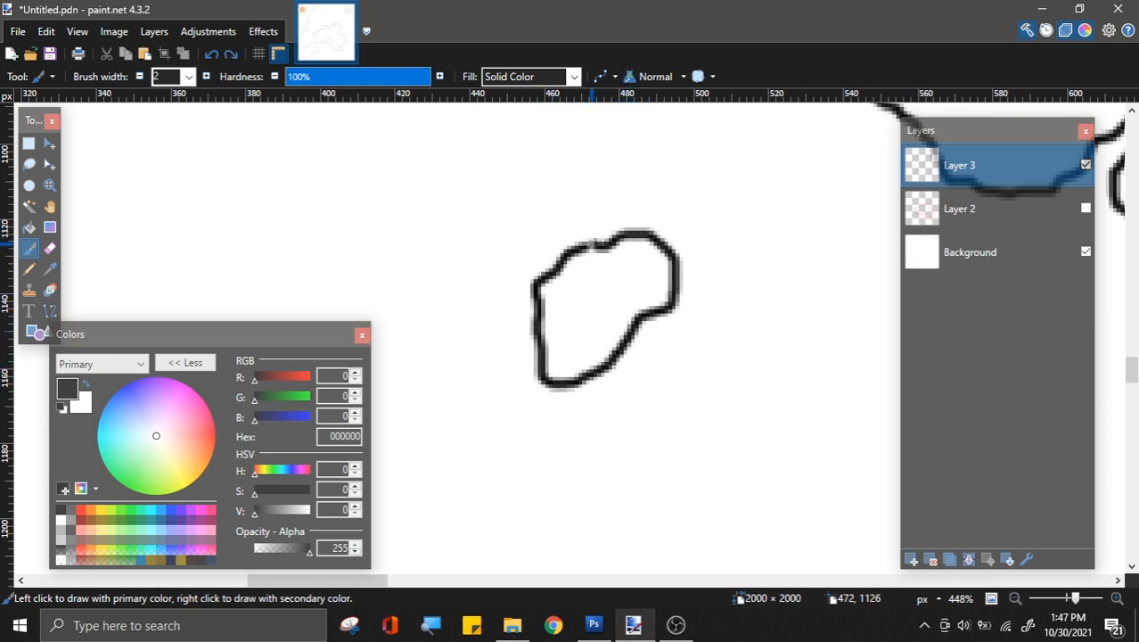
mouse_move(732, 325)
mouse_down()
mouse_move(730, 361)
mouse_move(756, 331)
mouse_move(724, 314)
mouse_move(722, 328)
mouse_up()
scroll(504, 317, down, 10)
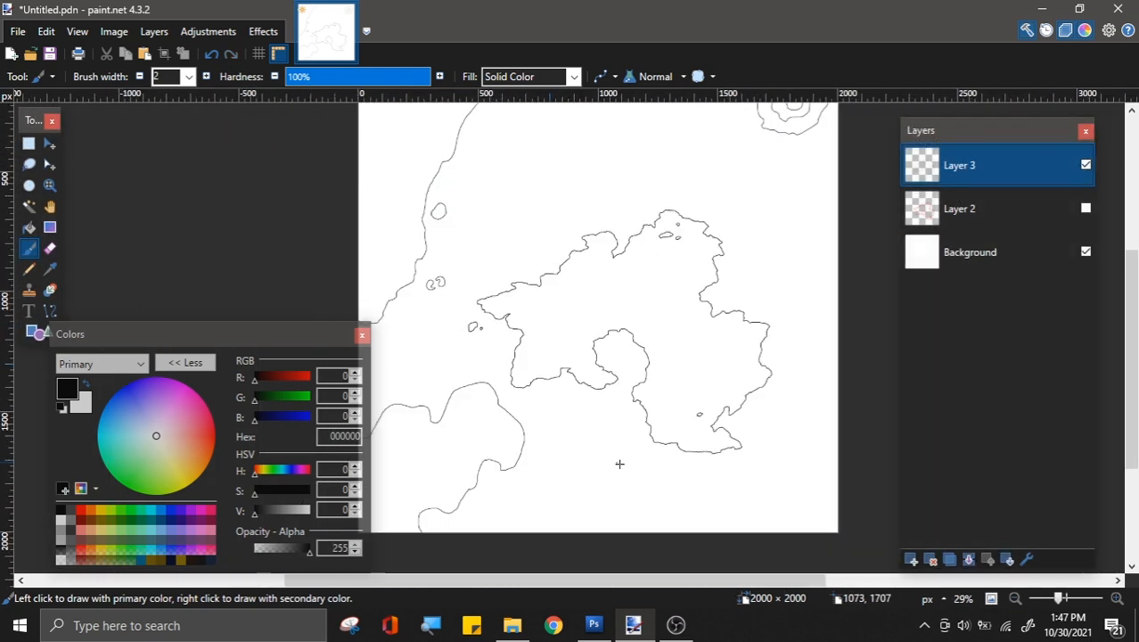
Step: Examine the finished coastline, the islets and the open space between the landmass and the map's edges
scroll(500, 203, up, 3)
scroll(694, 306, up, 2)
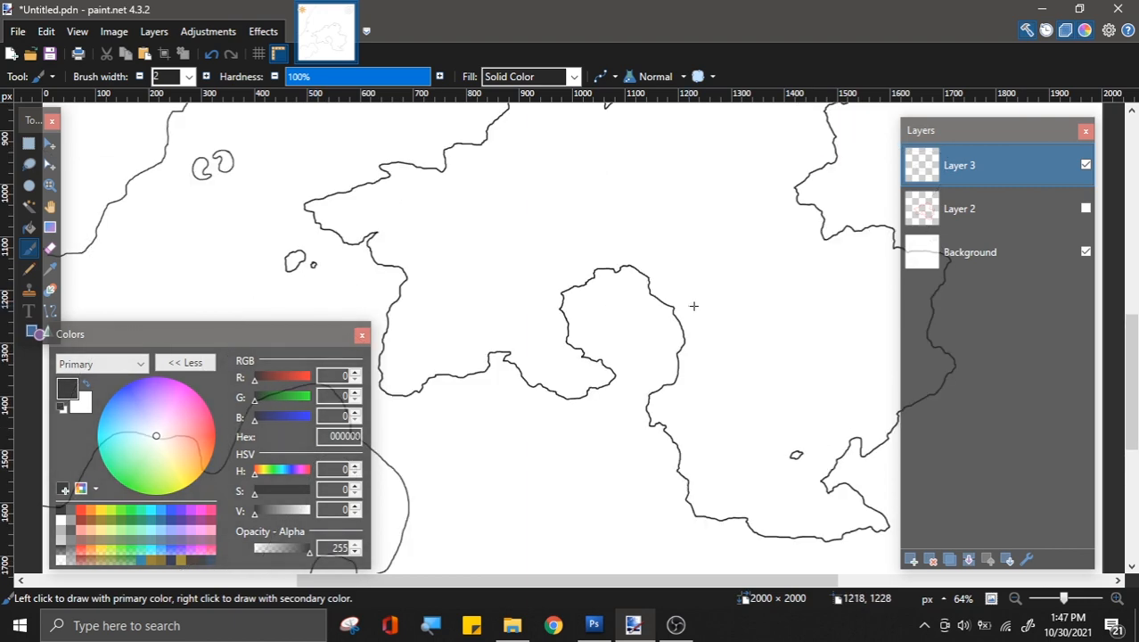
scroll(638, 268, down, 3)
scroll(654, 344, up, 1)
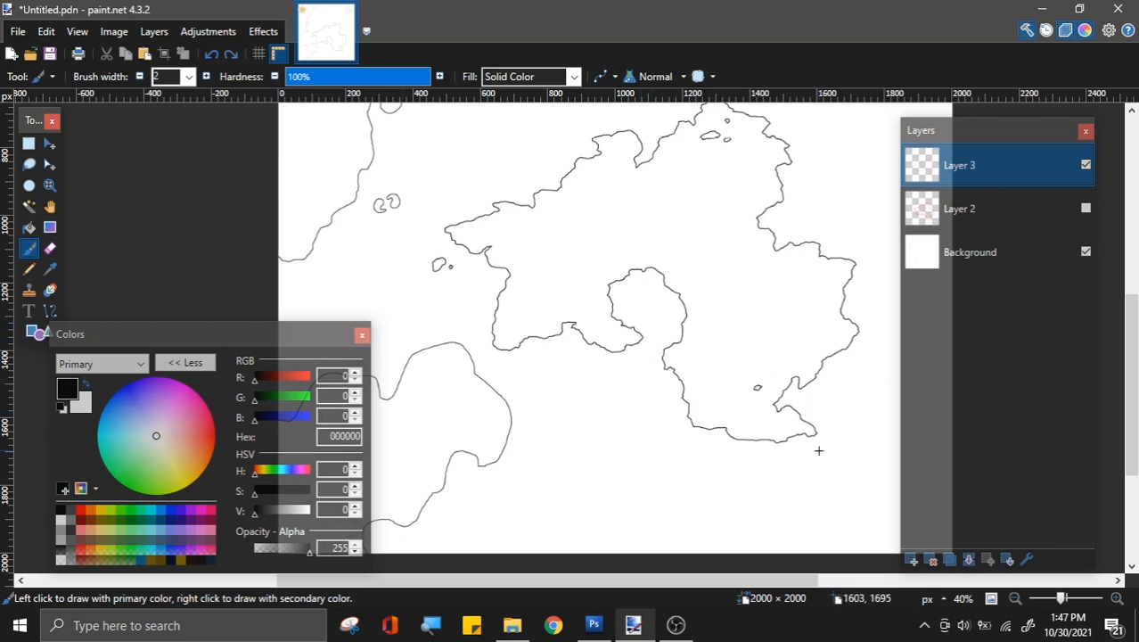
scroll(774, 338, up, 3)
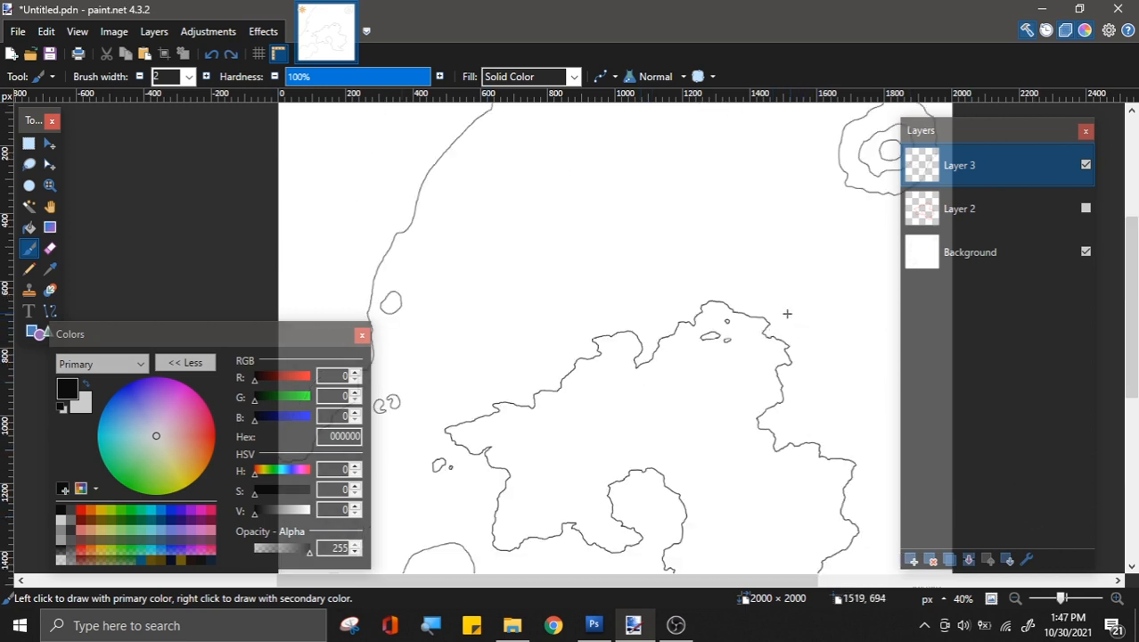
scroll(787, 314, down, 5)
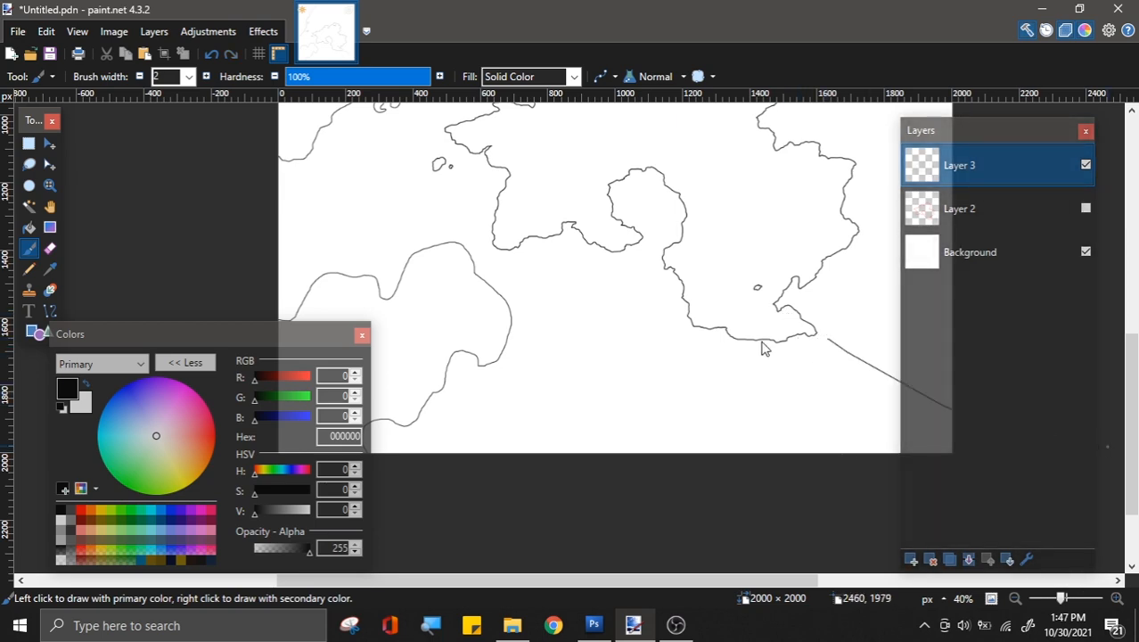
scroll(763, 348, up, 8)
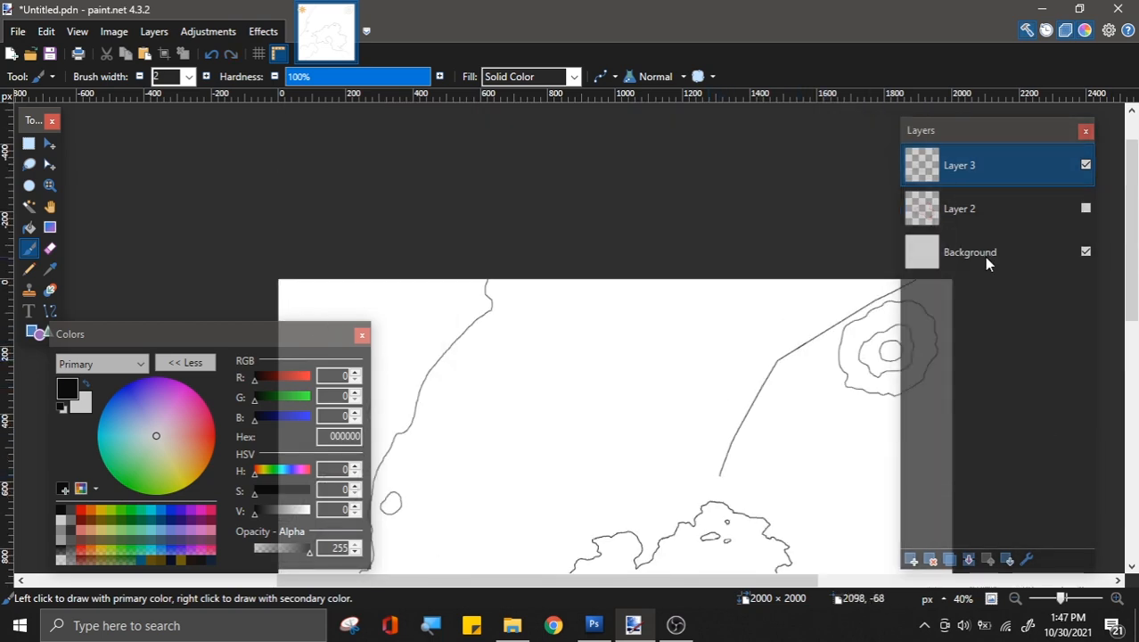
scroll(732, 205, down, 7)
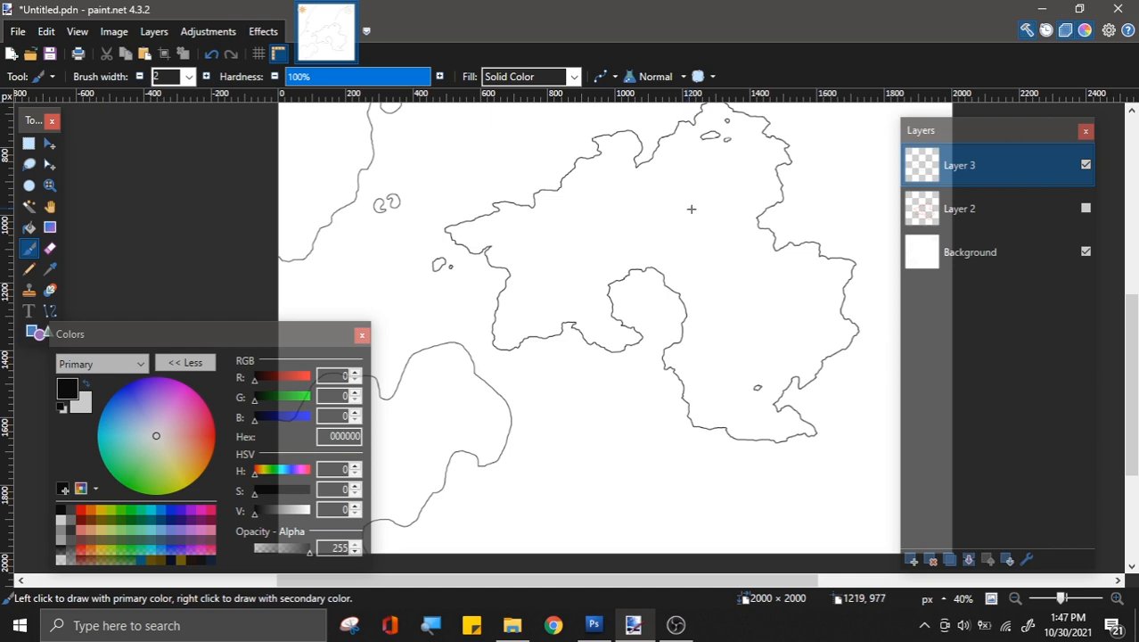
scroll(782, 183, up, 2)
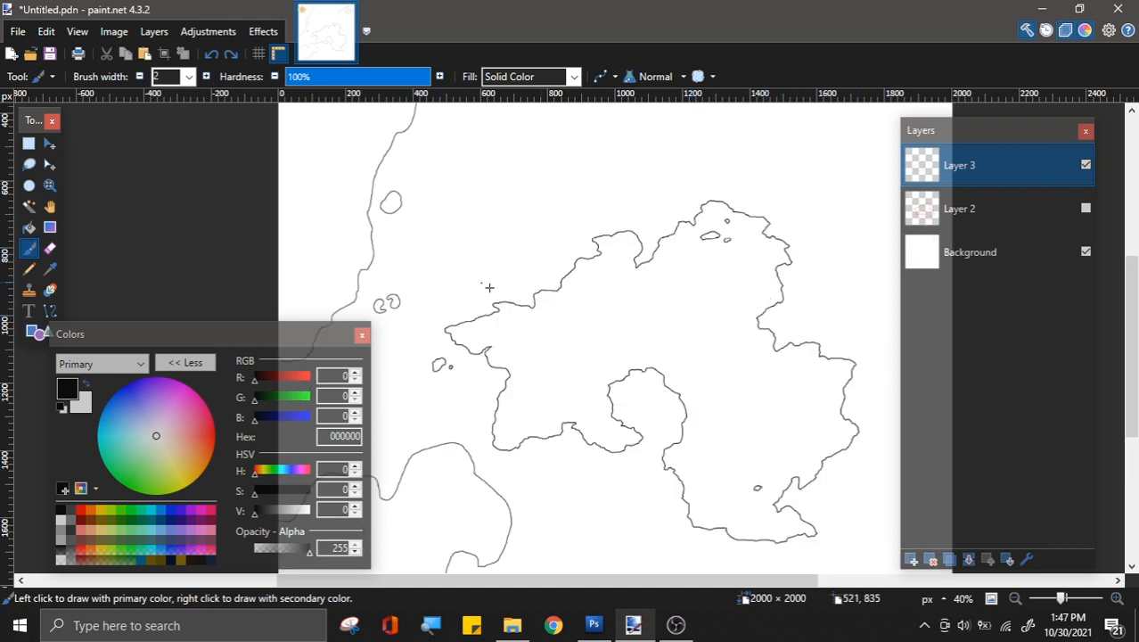
scroll(480, 215, up, 1)
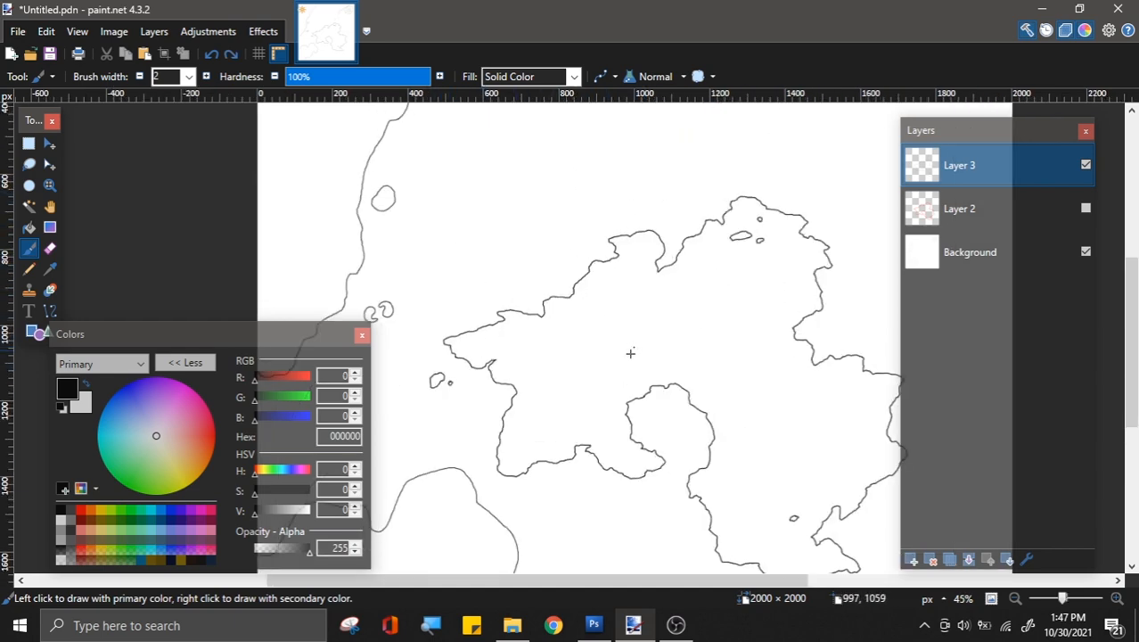
scroll(631, 354, up, 4)
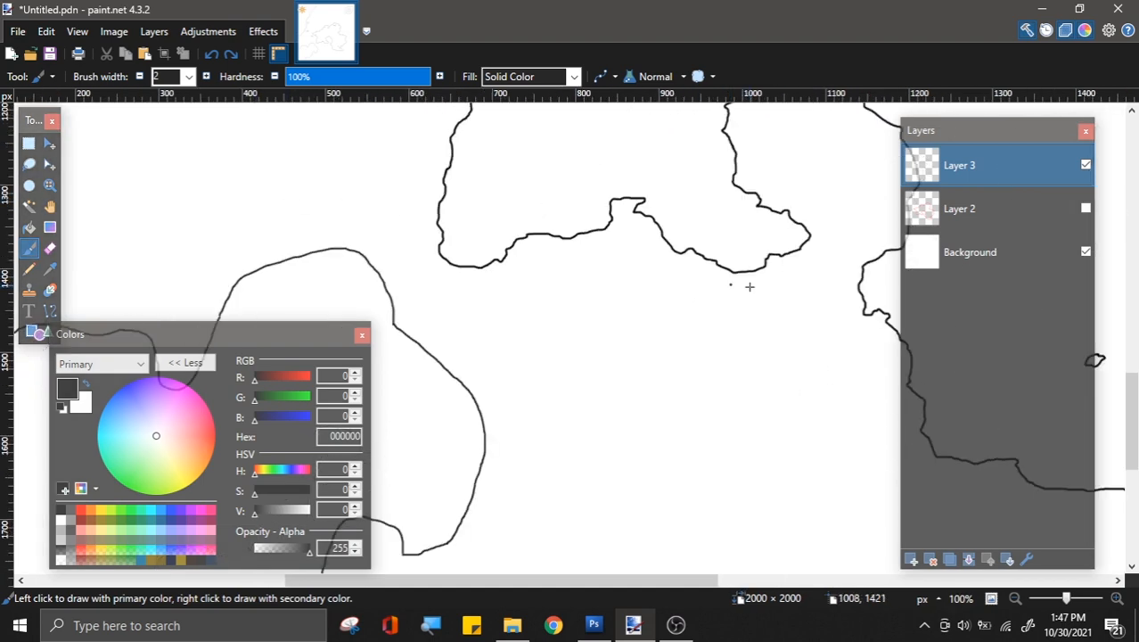
Step: Draw a tiny irregular closed islet about 19 px wide in the sea off the landmass's south-western corner
scroll(750, 286, up, 4)
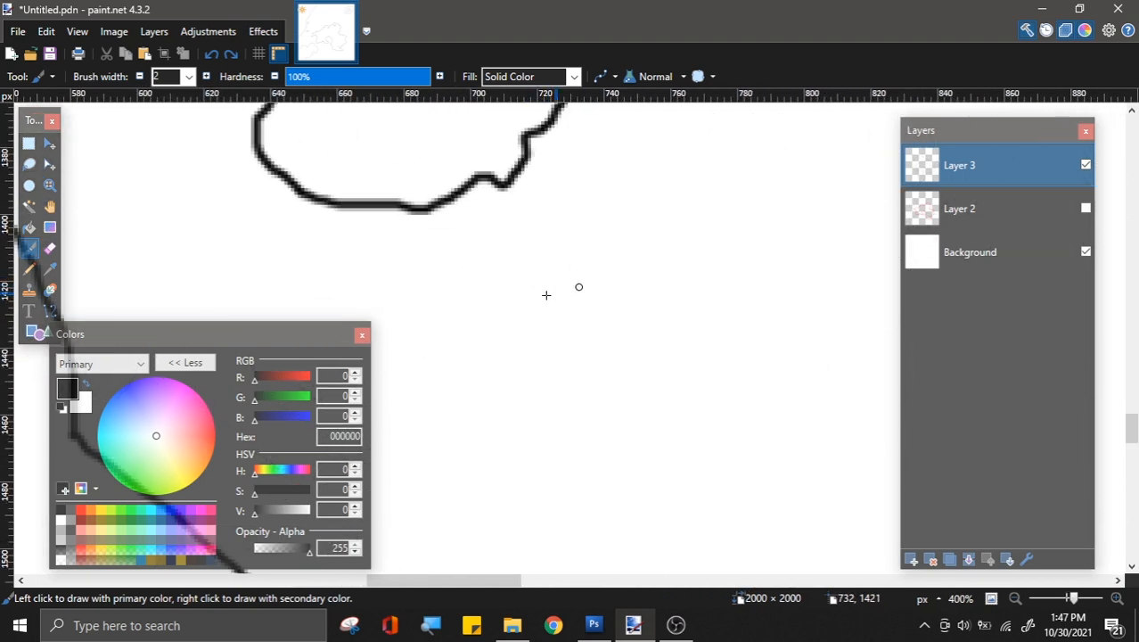
scroll(298, 289, down, 3)
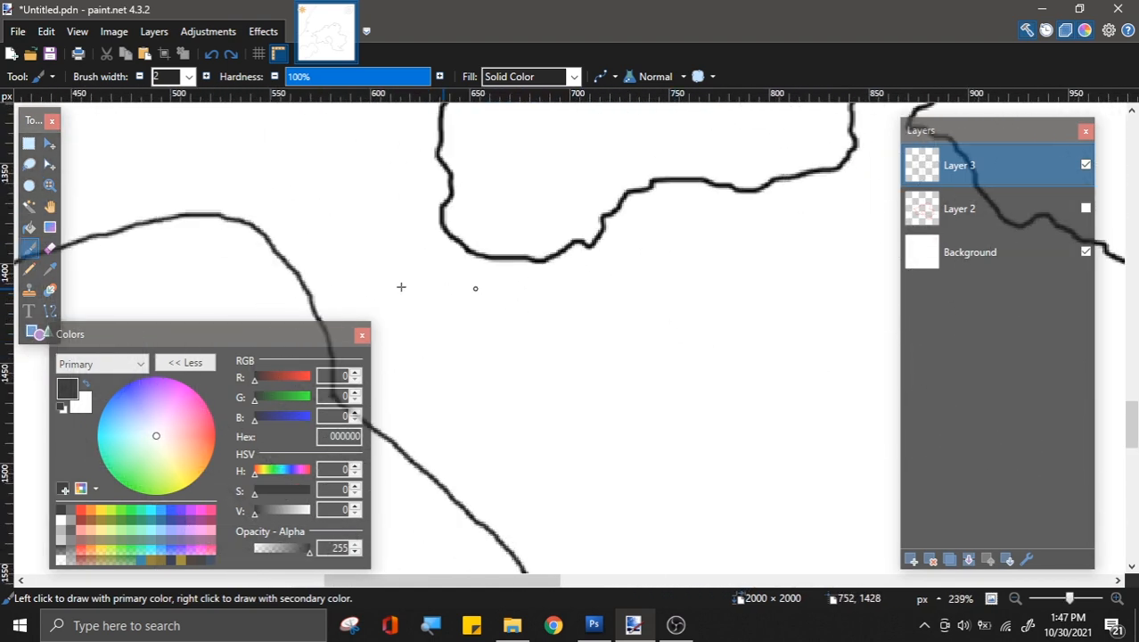
scroll(400, 286, up, 3)
mouse_move(409, 167)
mouse_down()
mouse_move(381, 163)
mouse_move(337, 202)
mouse_move(378, 206)
mouse_move(402, 163)
mouse_up()
scroll(671, 272, down, 3)
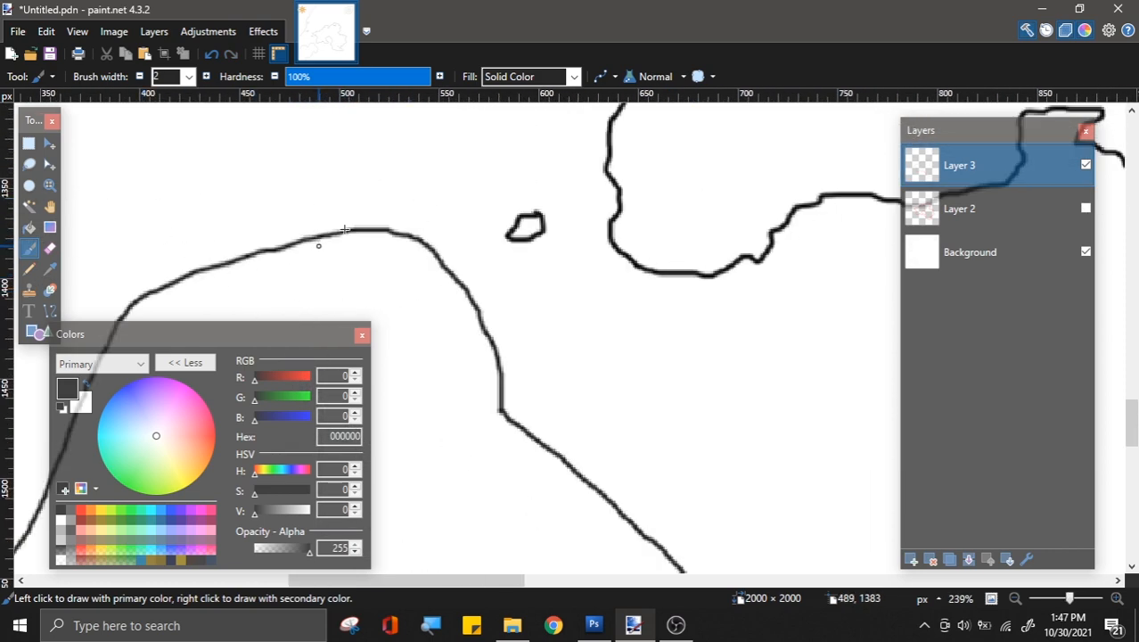
Step: Draw an elongated irregular islet about 90 px wide off the landmass's northern coast, north-west of the deep northern bay
scroll(643, 331, up, 3)
scroll(646, 327, down, 4)
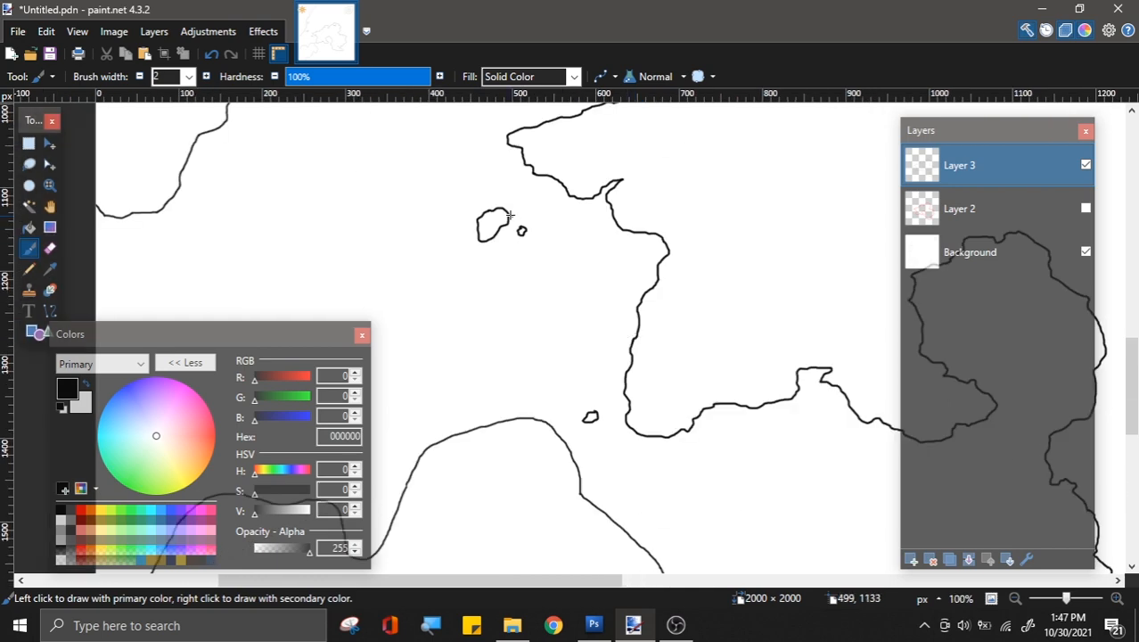
scroll(510, 214, up, 2)
scroll(631, 369, down, 4)
scroll(337, 309, down, 6)
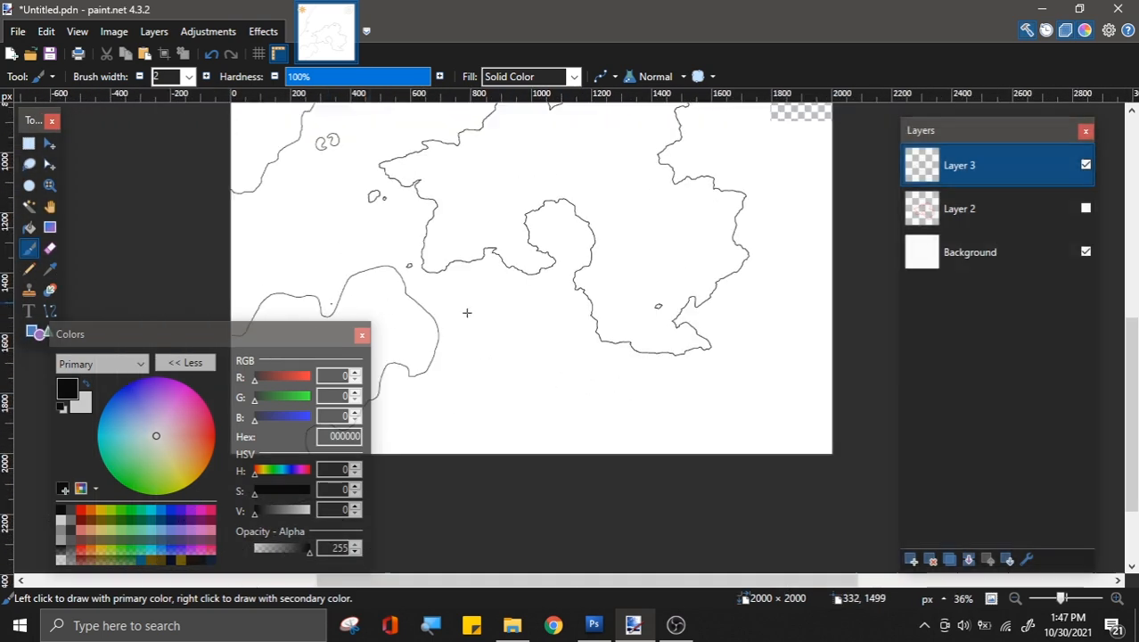
scroll(682, 322, up, 2)
ctrl+scroll(452, 237, up, 1)
scroll(461, 258, up, 3)
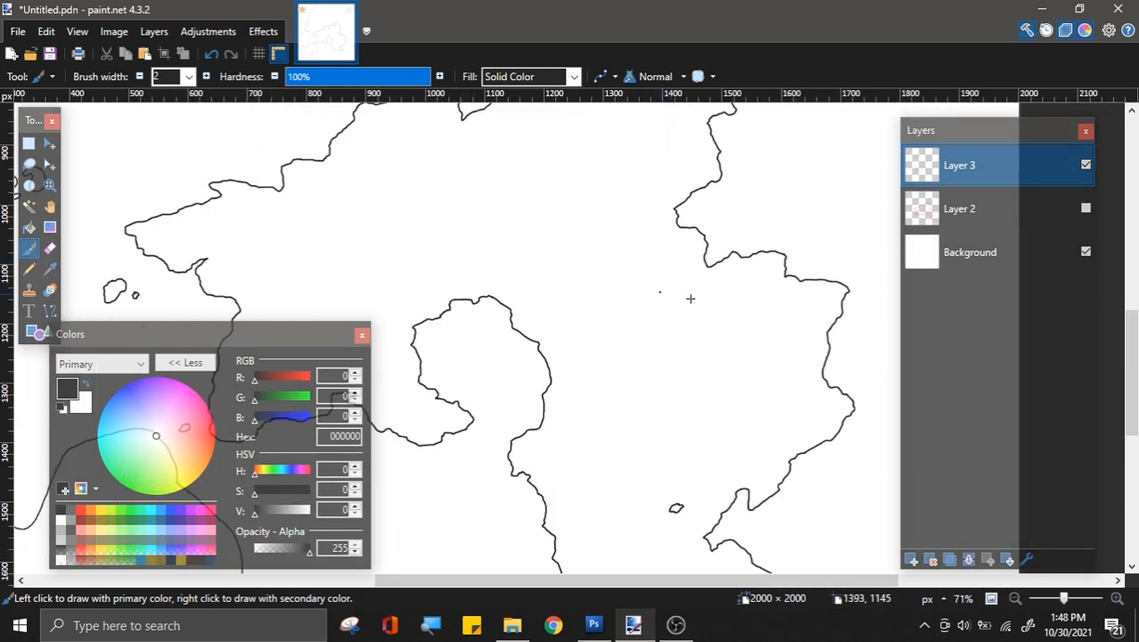
scroll(692, 310, down, 2)
scroll(585, 155, up, 7)
mouse_move(587, 157)
mouse_down()
mouse_move(496, 198)
mouse_move(546, 357)
mouse_move(635, 382)
mouse_move(653, 239)
mouse_move(590, 167)
mouse_up()
scroll(590, 178, down, 7)
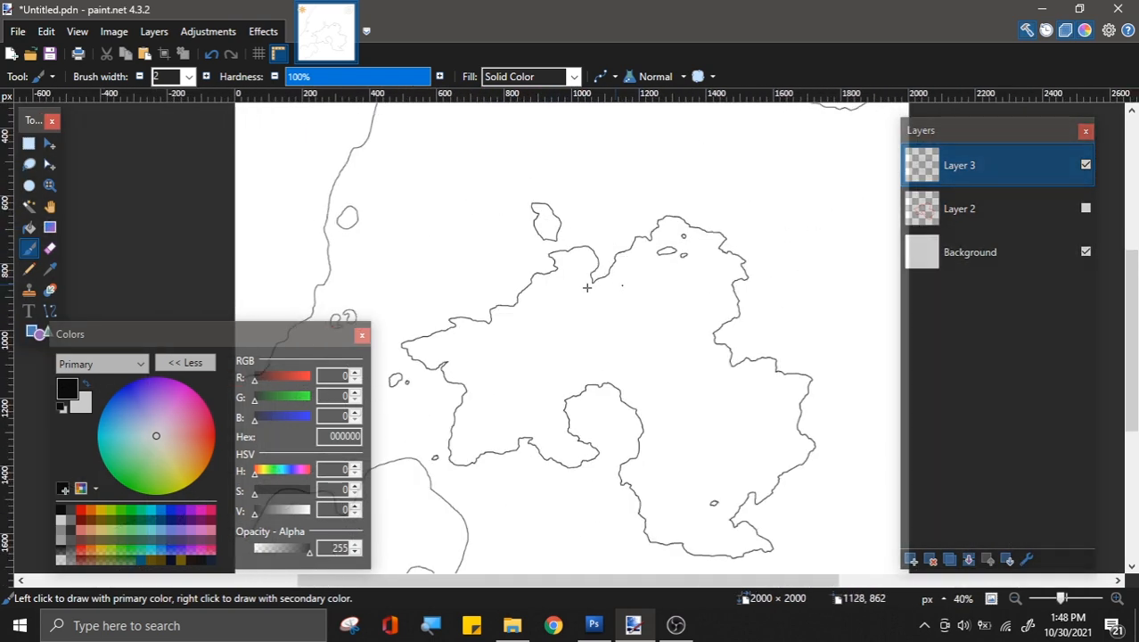
Step: Draw two small closed islets, about 42 px and 12 px wide, north of the elongated northern islet
scroll(586, 287, up, 8)
mouse_move(560, 234)
mouse_down()
mouse_move(463, 196)
mouse_move(559, 224)
mouse_up()
mouse_move(723, 198)
mouse_down()
mouse_move(718, 223)
mouse_move(695, 206)
mouse_up()
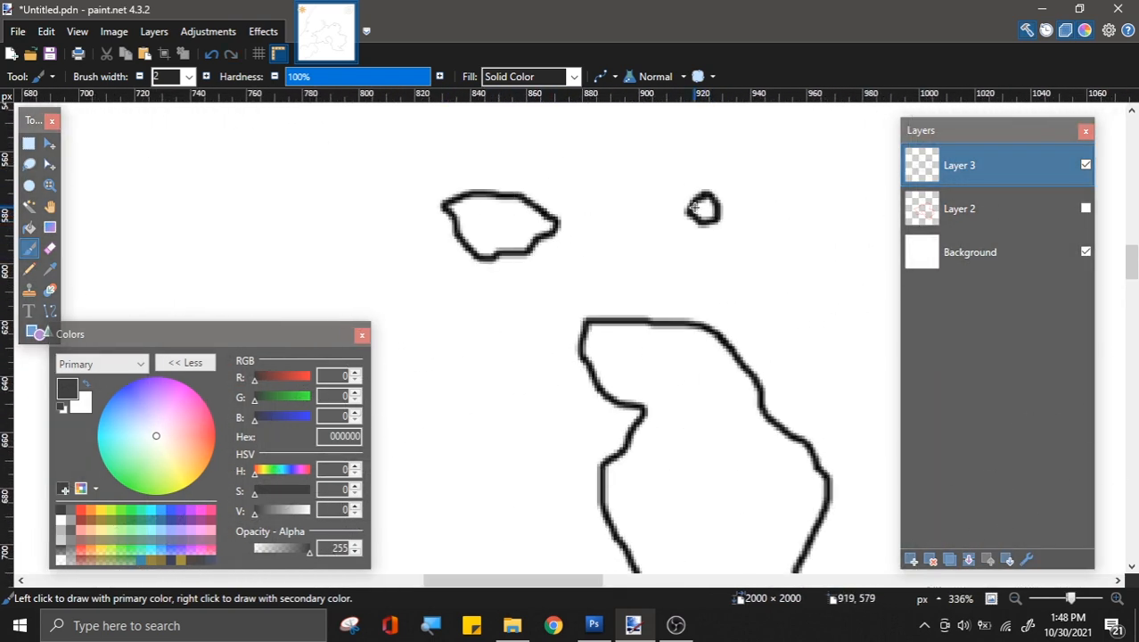
scroll(478, 351, down, 8)
scroll(646, 331, up, 8)
scroll(522, 274, down, 7)
scroll(546, 148, down, 1)
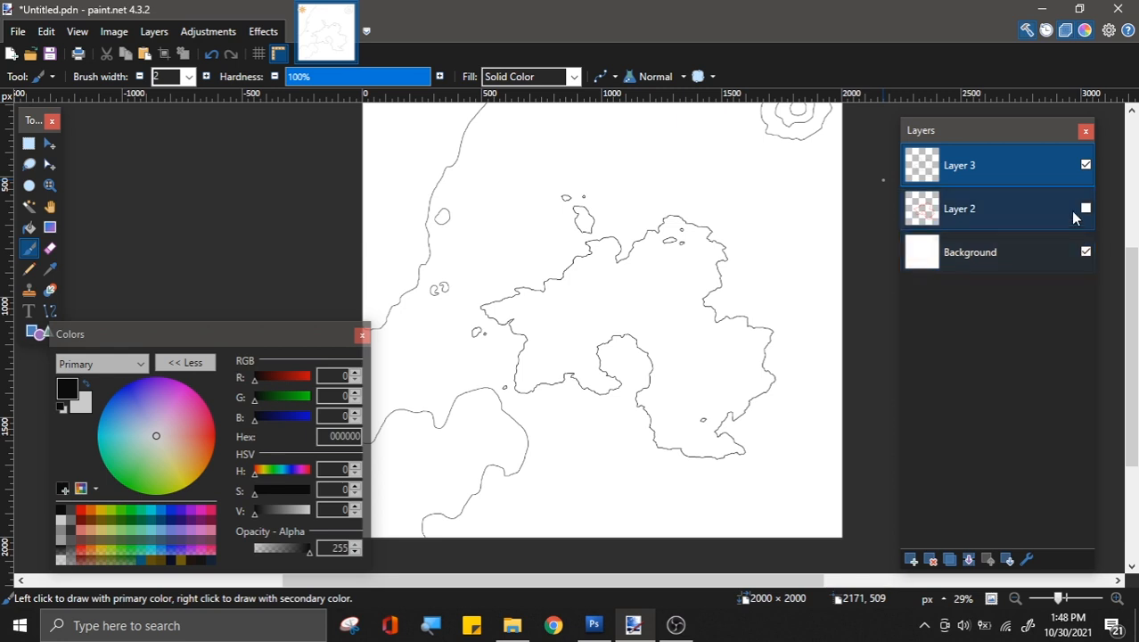
Step: Hide the Background layer and duplicate Layer 3, making the lower copy the active layer
click(1086, 253)
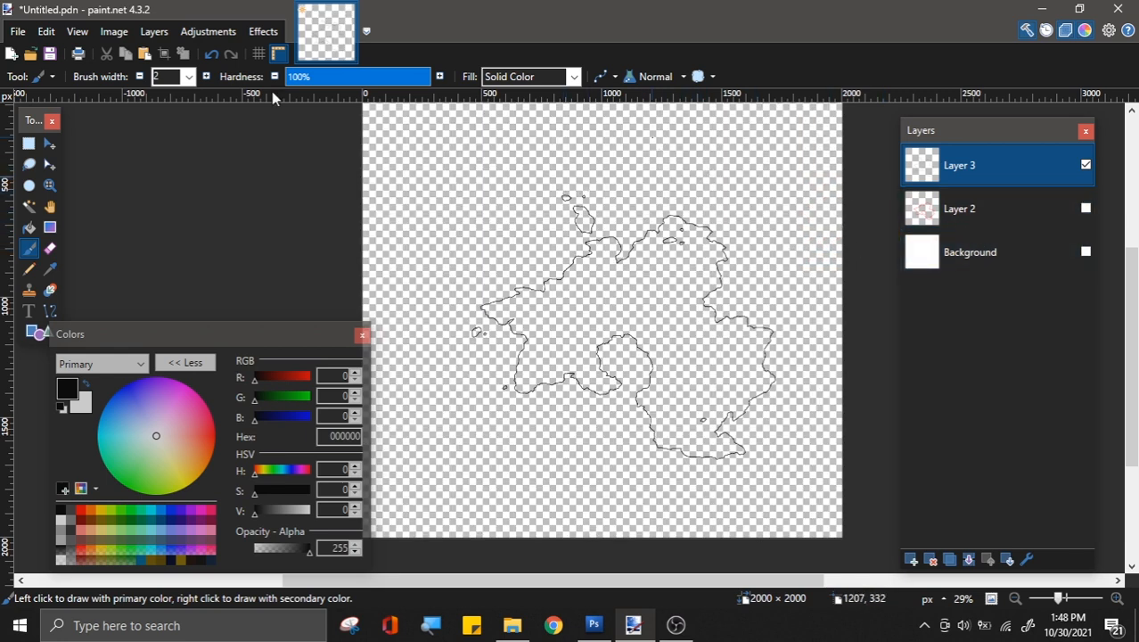
scroll(731, 267, up, 3)
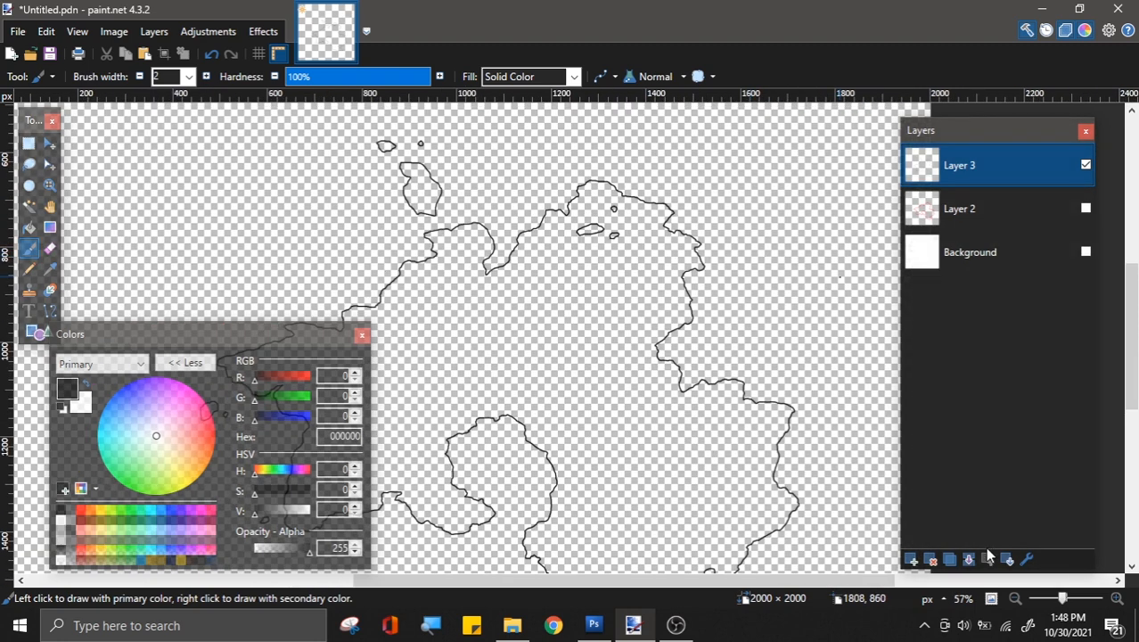
click(950, 559)
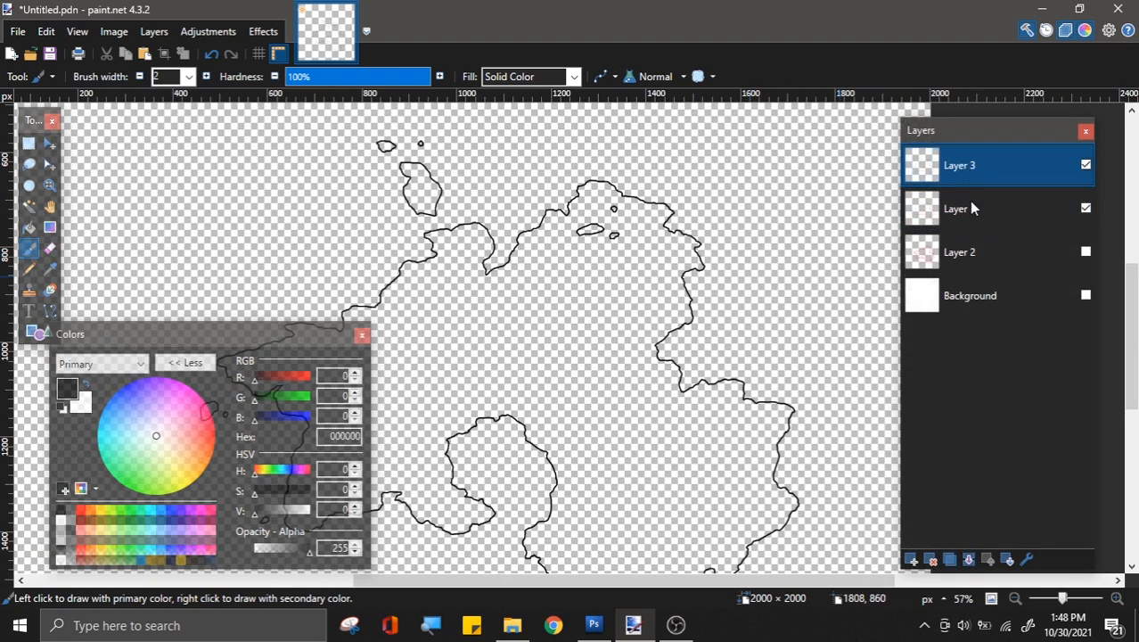
click(970, 206)
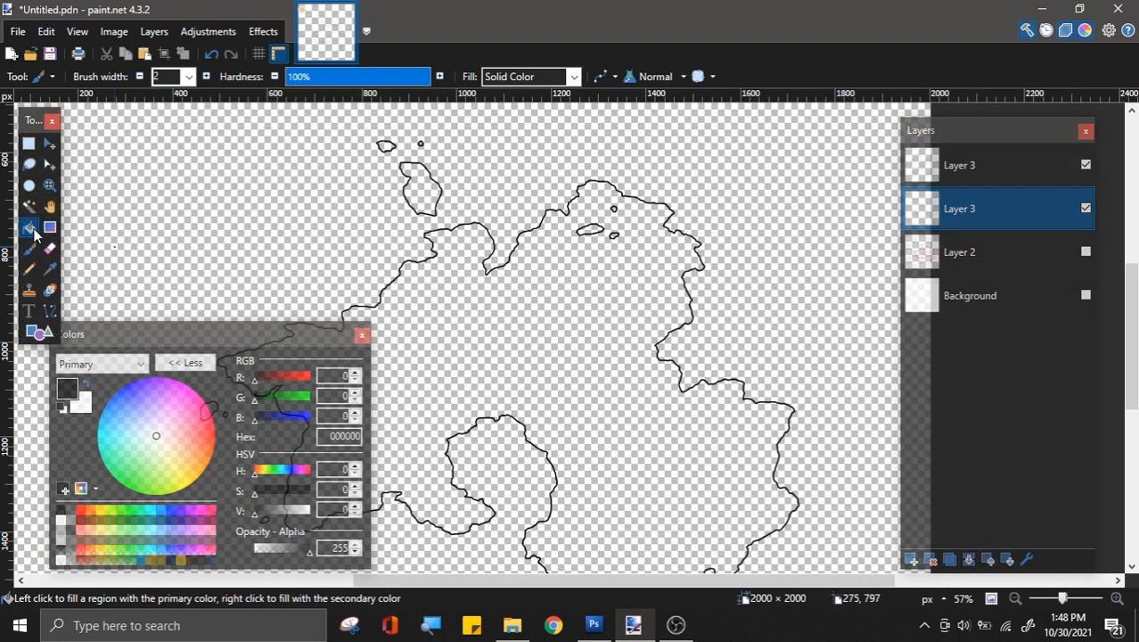
Step: Fill the sea around the landmass with white on the lower Layer 3 copy using Paint Bucket
click(30, 226)
click(87, 383)
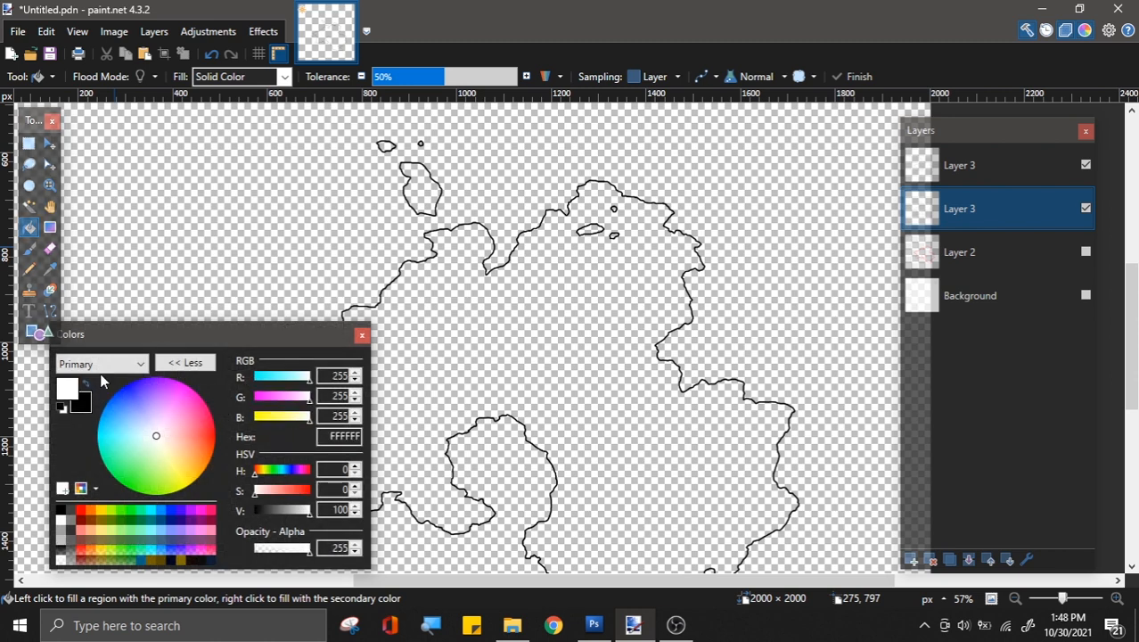
drag(105, 345, 79, 380)
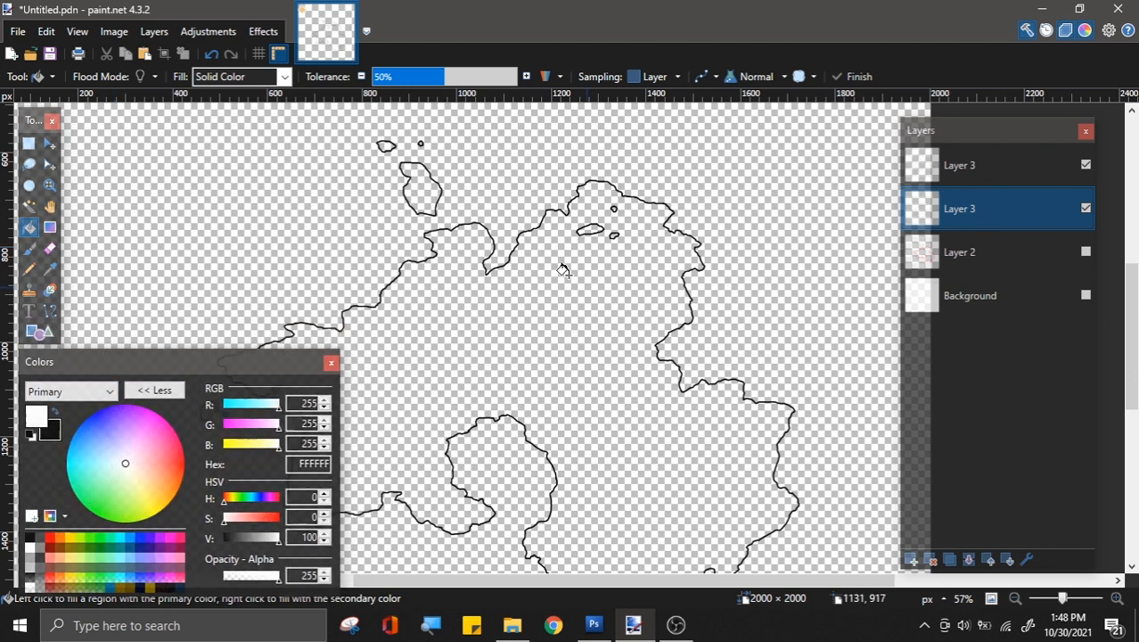
scroll(512, 221, up, 3)
scroll(564, 232, down, 4)
scroll(552, 199, up, 2)
scroll(550, 197, up, 2)
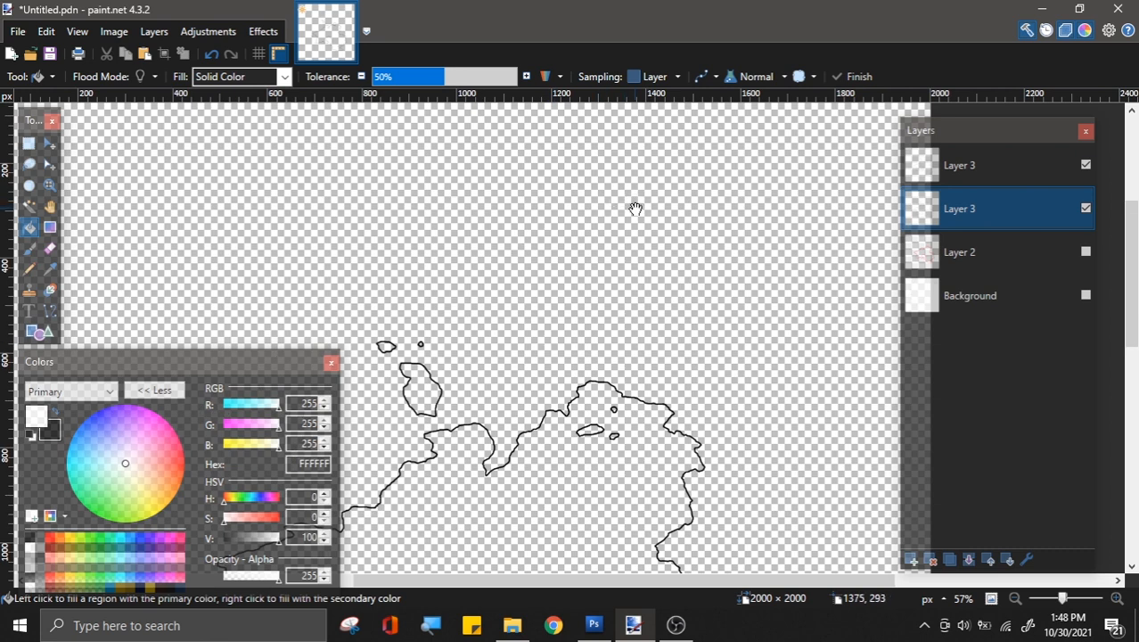
click(638, 210)
scroll(649, 221, down, 3)
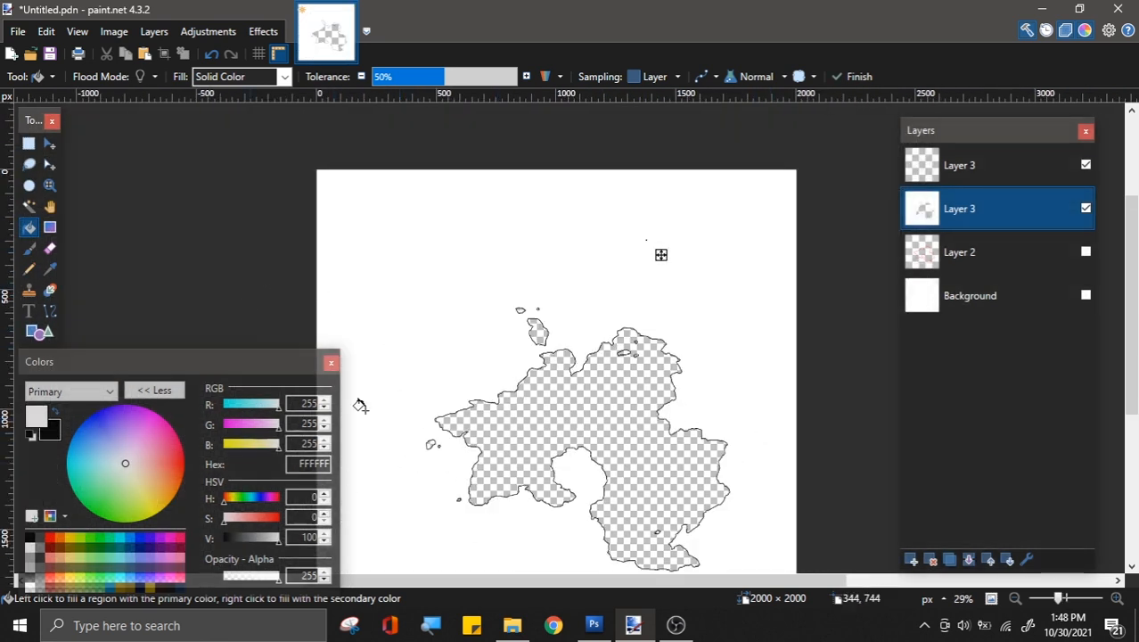
scroll(624, 404, down, 3)
Step: Fill the three small lakes in the landmass's northern part with white on the same layer
scroll(659, 232, up, 8)
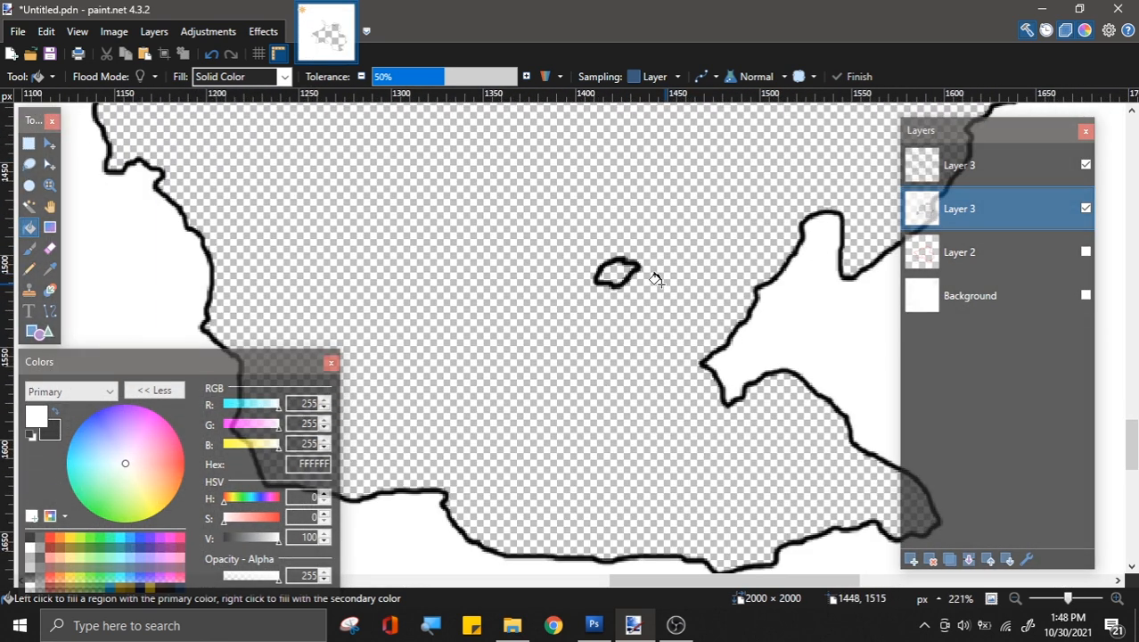
scroll(671, 259, up, 18)
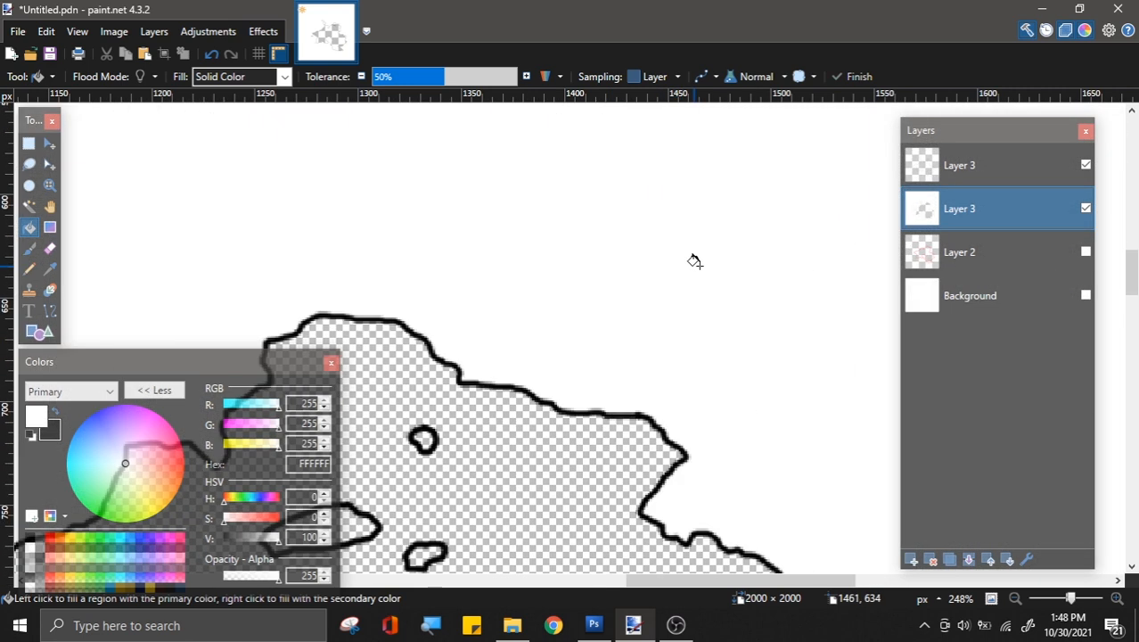
scroll(700, 264, down, 3)
scroll(441, 426, up, 3)
click(557, 372)
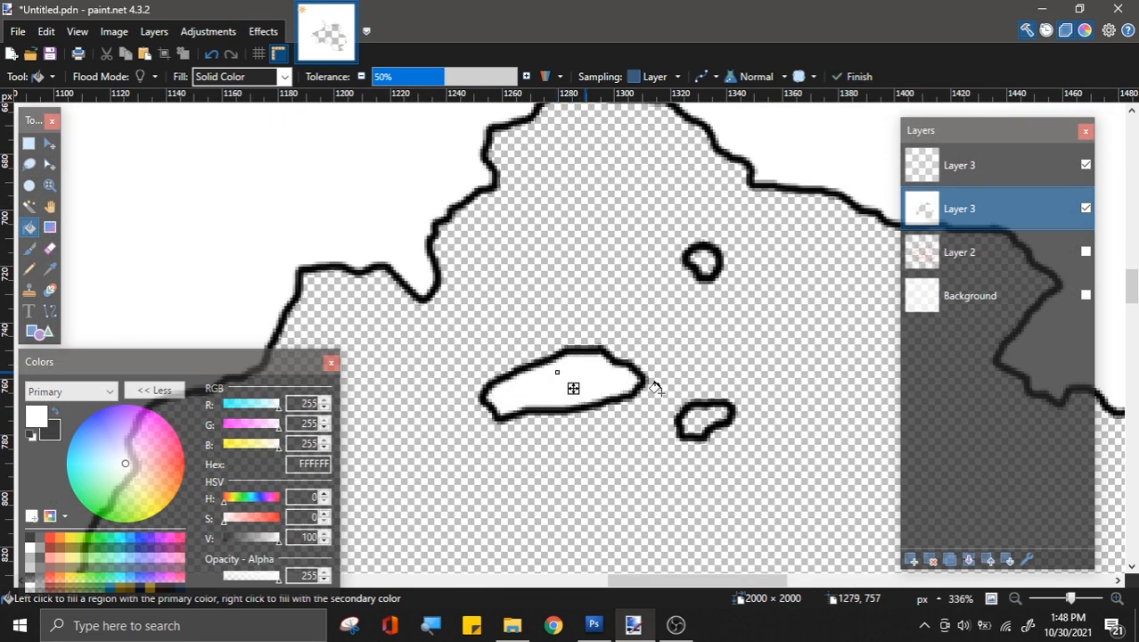
click(709, 425)
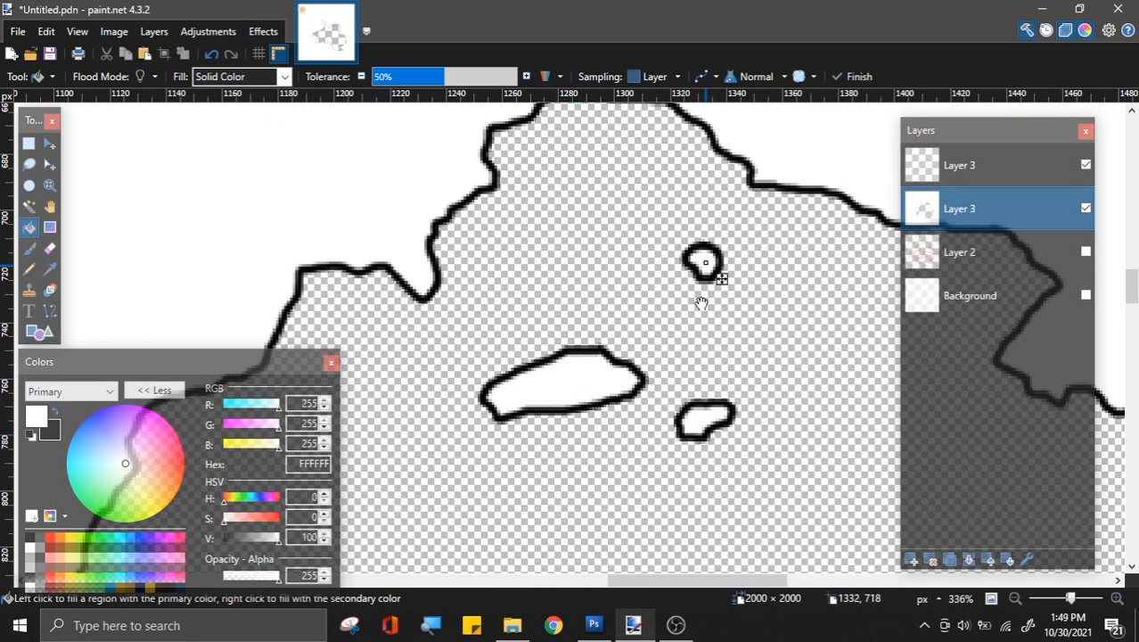
scroll(636, 369, down, 1)
scroll(637, 368, down, 10)
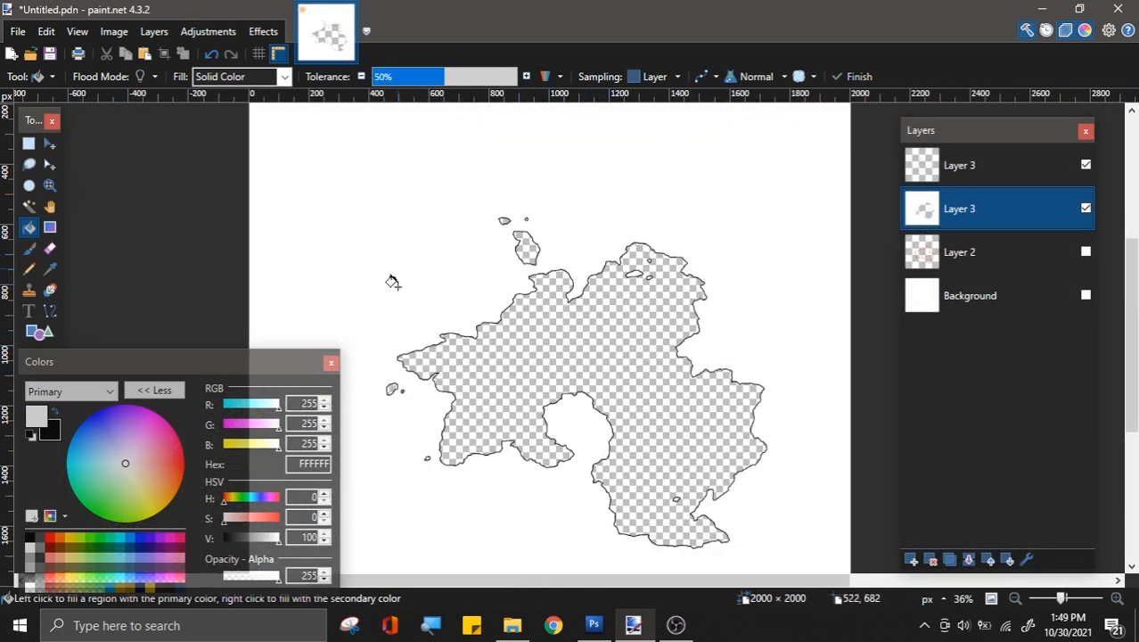
scroll(667, 368, down, 1)
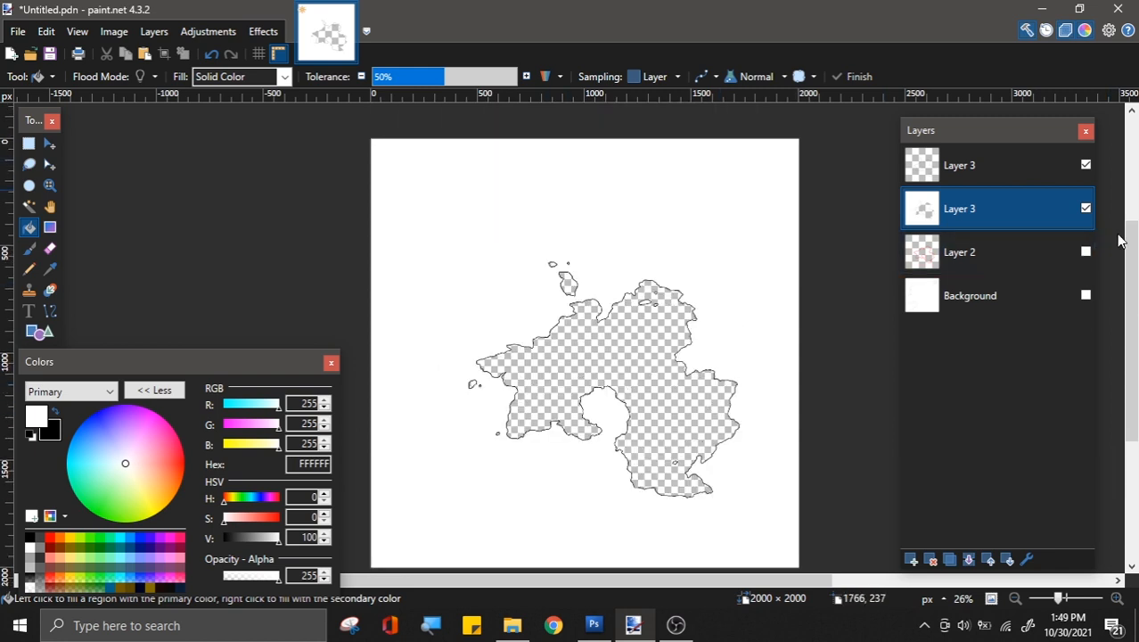
Step: Hide the white-filled Layer 3 copy and keep only the outline layer shown
click(1086, 207)
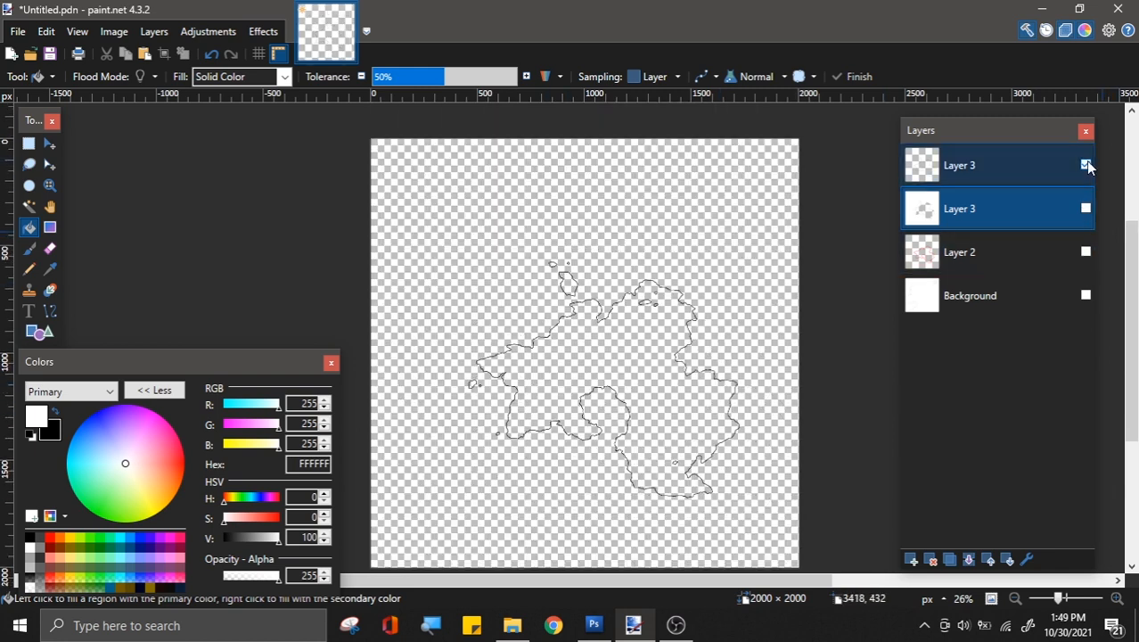
click(1086, 165)
click(1084, 165)
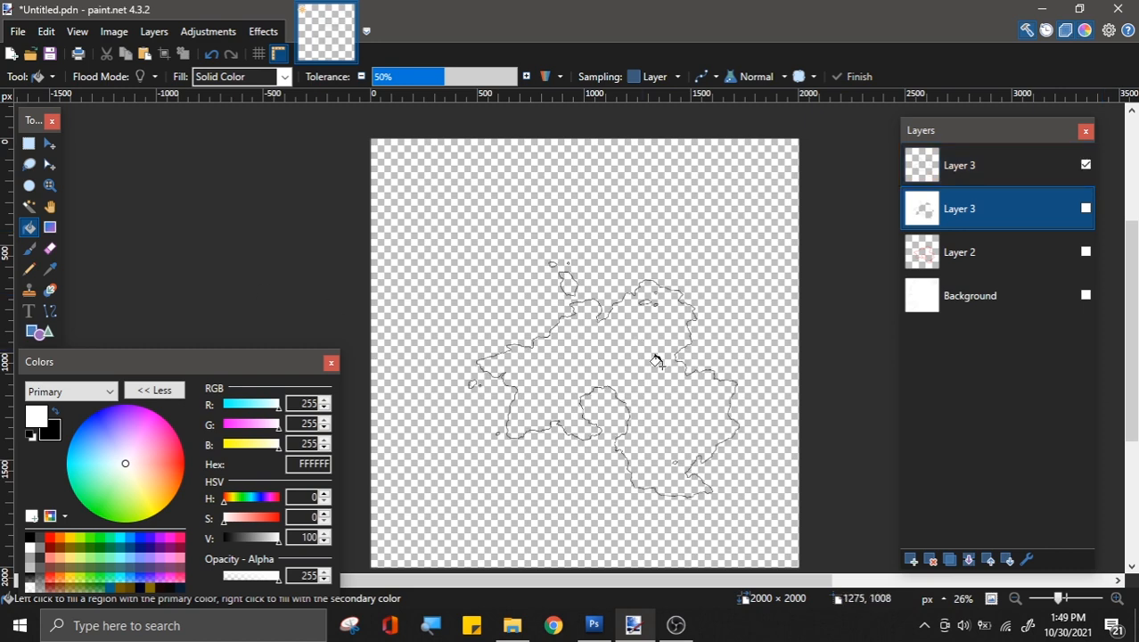
scroll(656, 364, up, 3)
scroll(637, 299, down, 4)
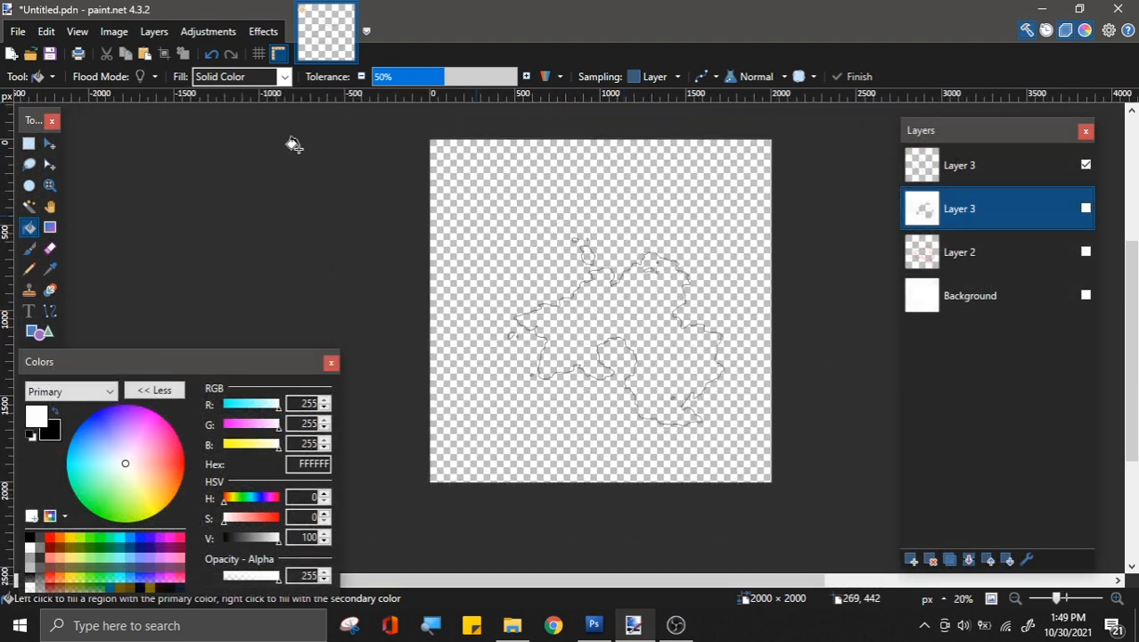
Step: Save the transparent outline as a PNG named T1, accepting the save configuration and flattening the image
click(17, 31)
click(52, 158)
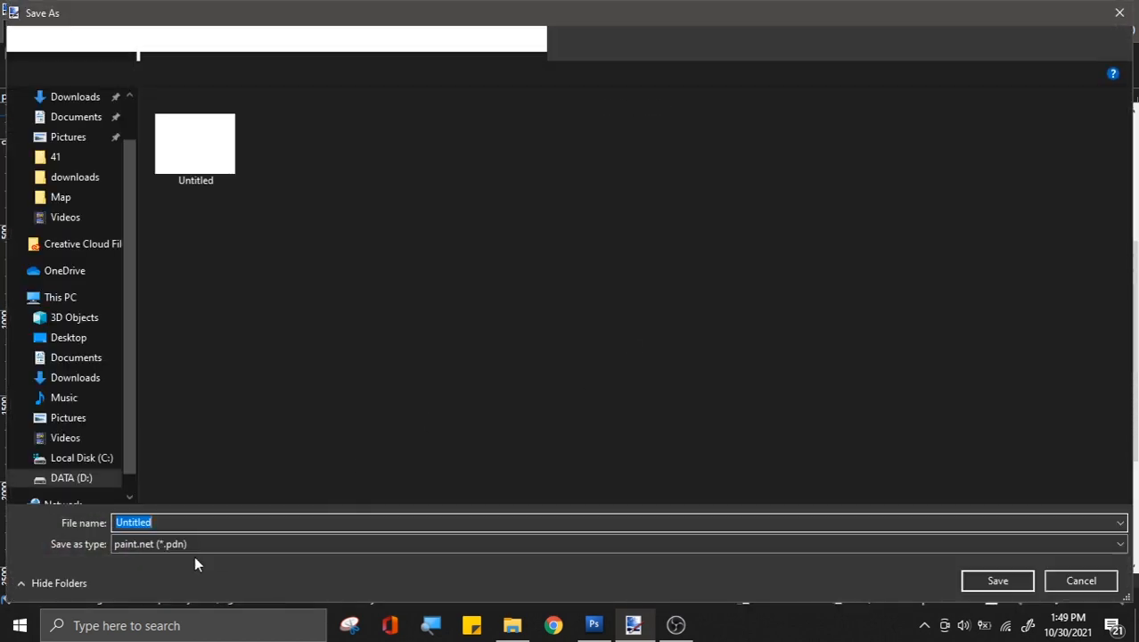
click(169, 544)
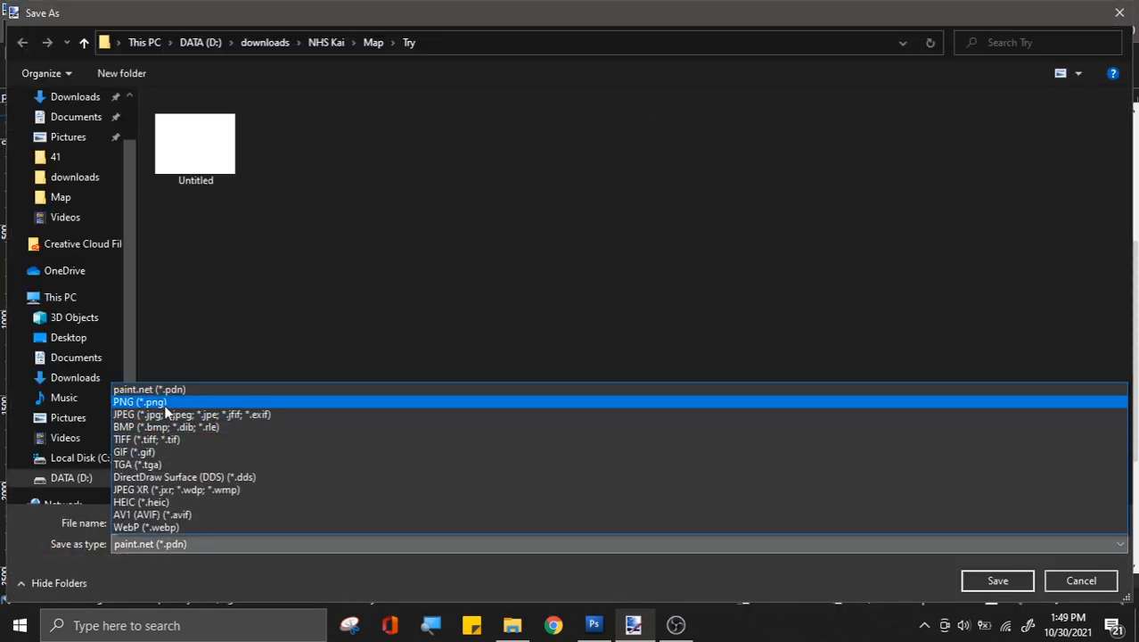
click(165, 402)
double_click(174, 523)
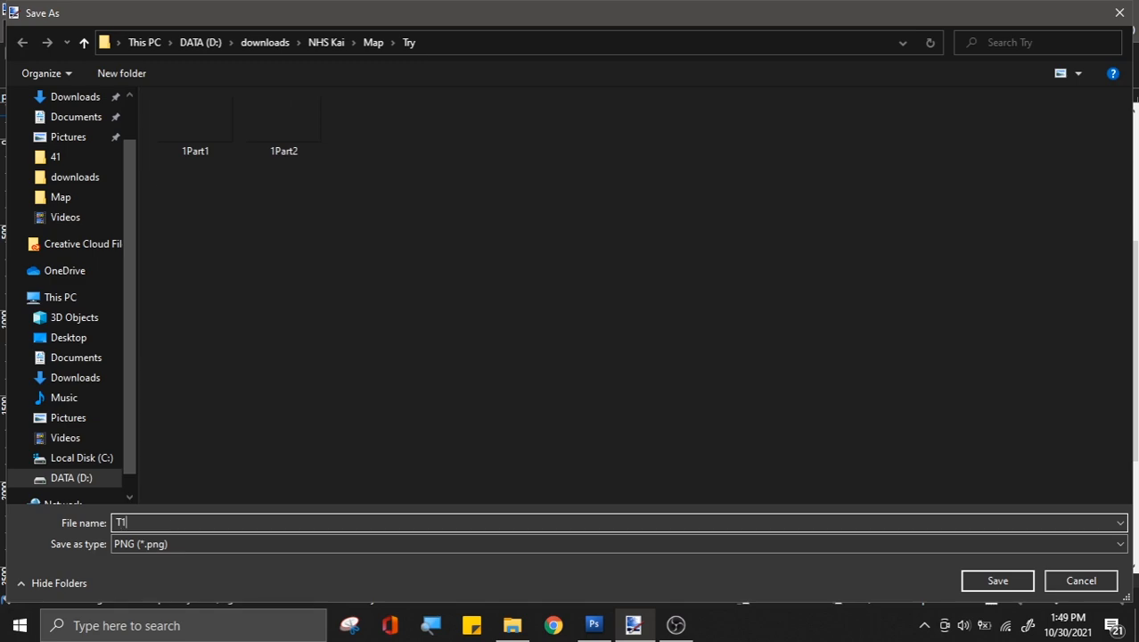
key(Return)
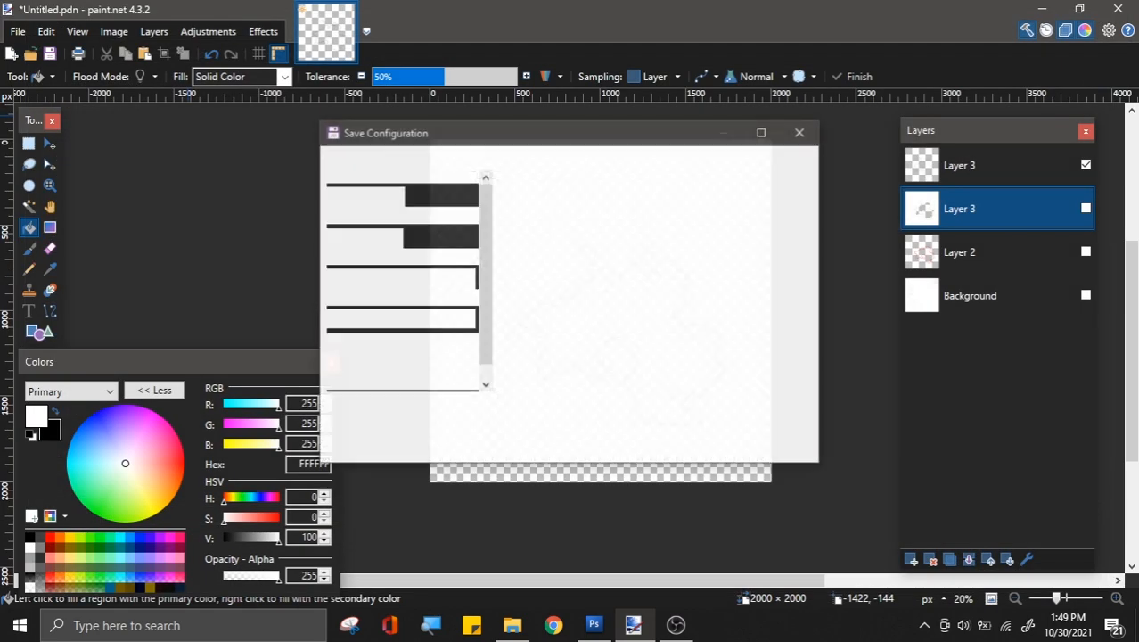
click(717, 440)
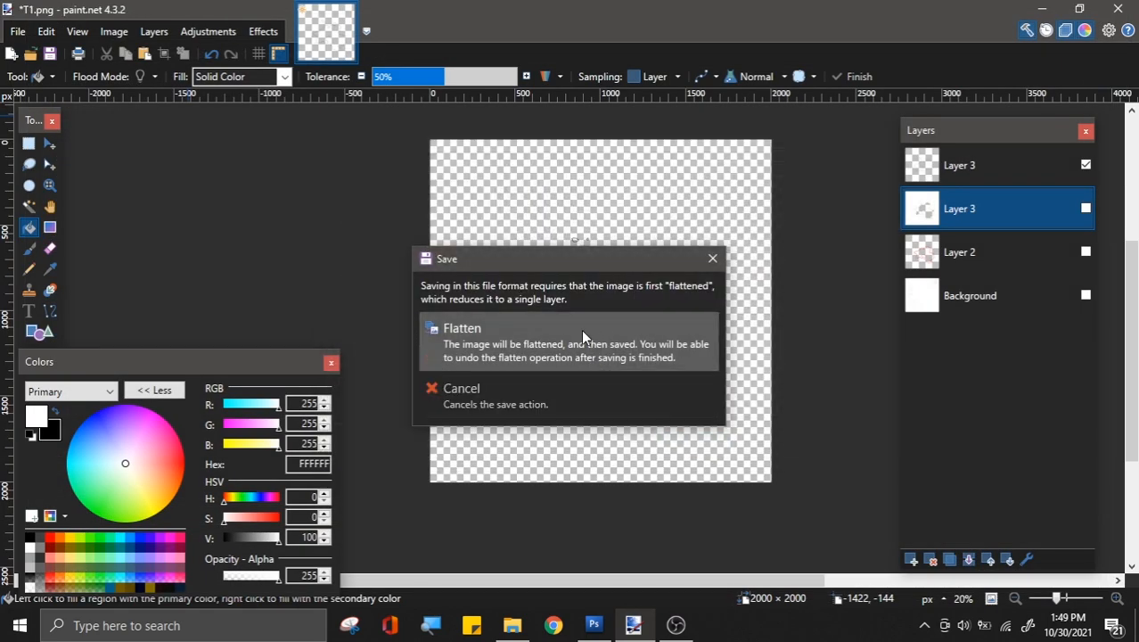
click(581, 330)
click(676, 291)
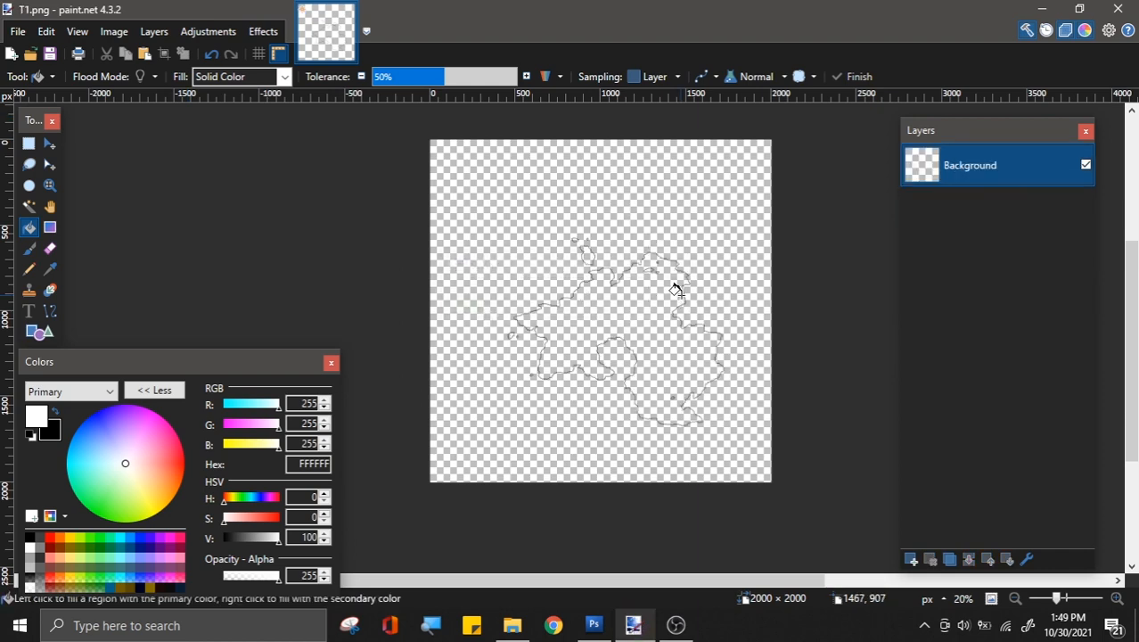
Step: Undo the flattening to restore the layers and show the white-filled Layer 3 copy again
key(ctrl+z)
scroll(723, 330, up, 7)
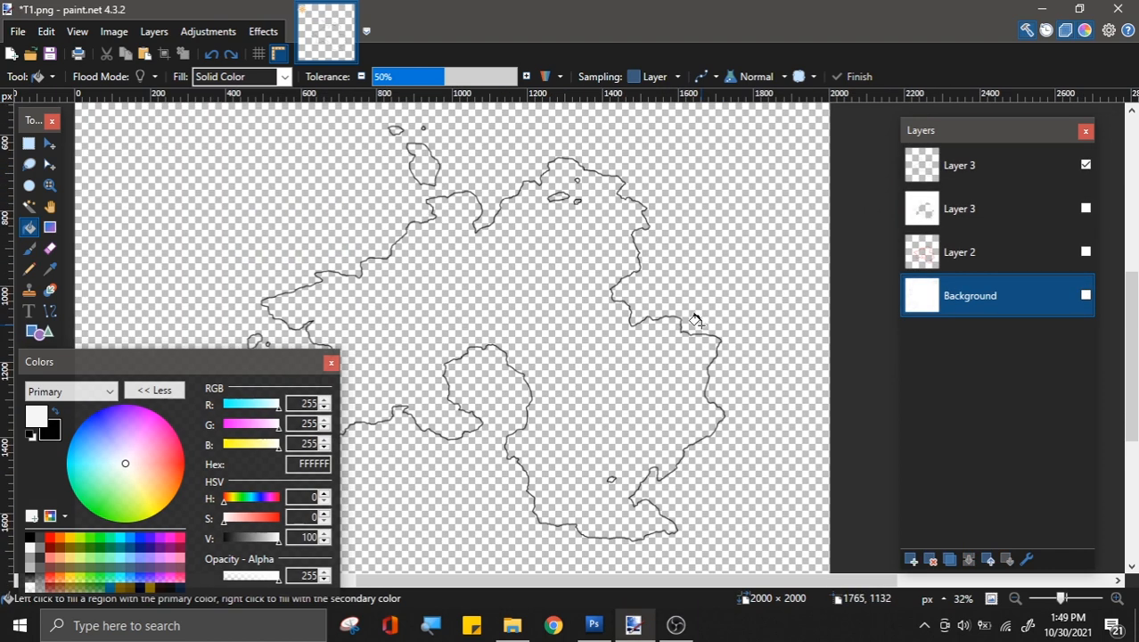
click(1086, 208)
scroll(737, 257, down, 3)
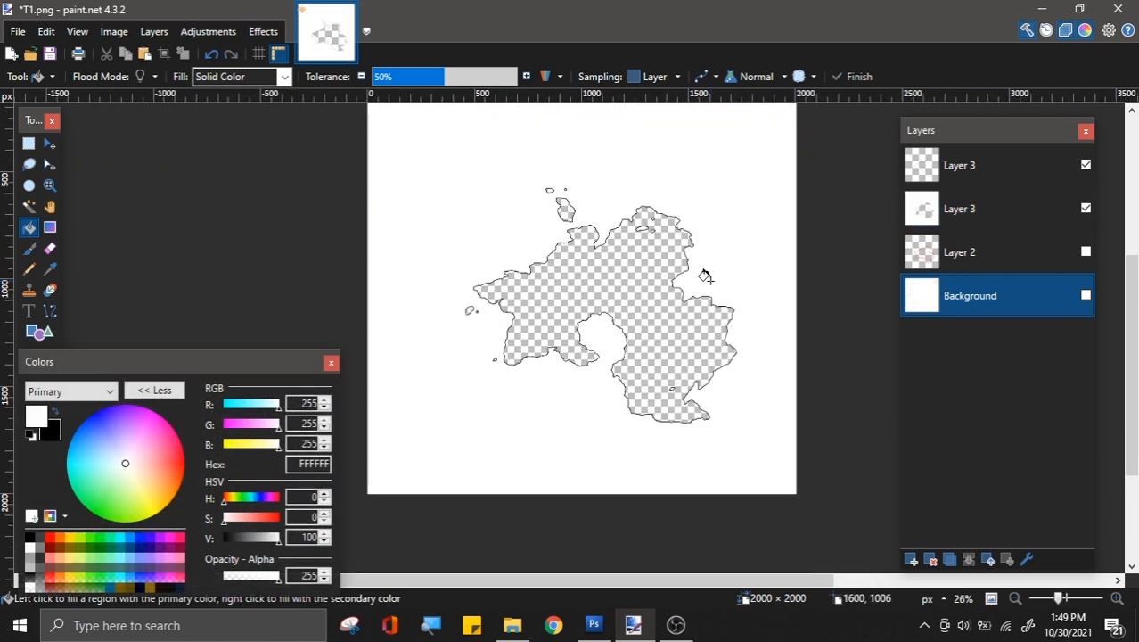
Step: Save the image with the white-filled sea as a PNG named T2, accepting the save configuration and flattening the image
scroll(593, 254, down, 2)
click(17, 32)
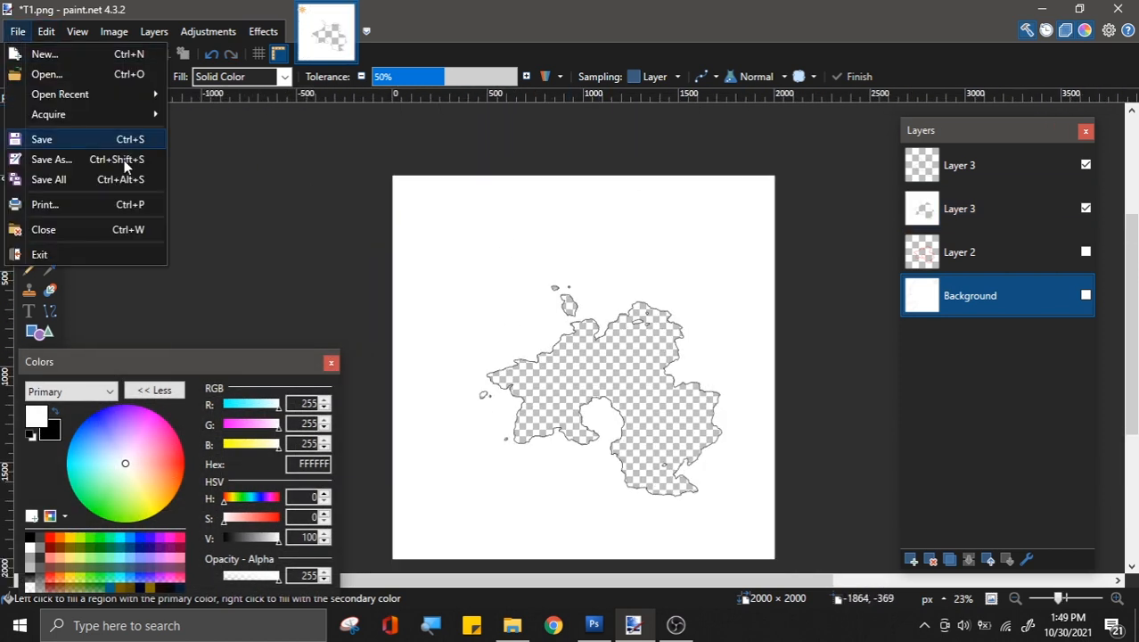
click(127, 161)
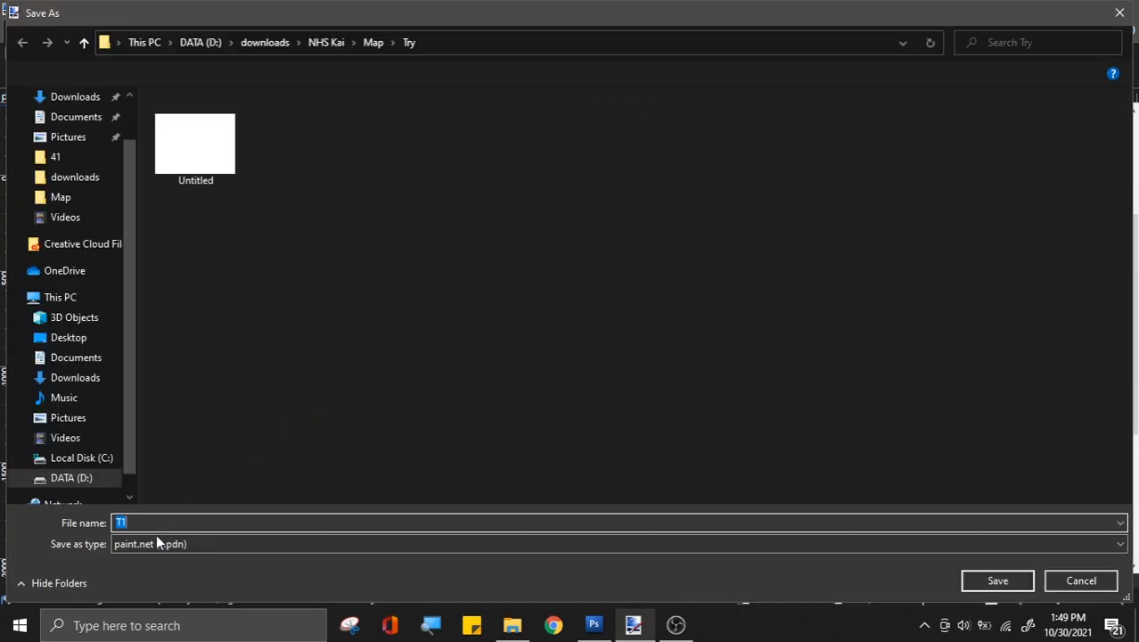
click(156, 543)
click(173, 403)
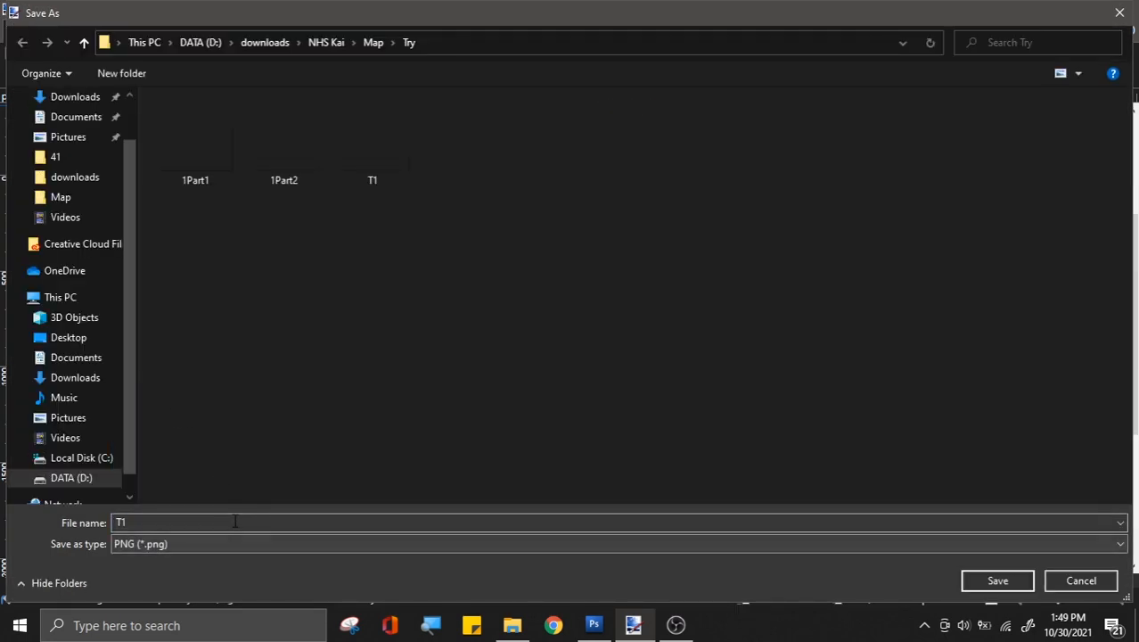
double_click(234, 521)
text(T2)
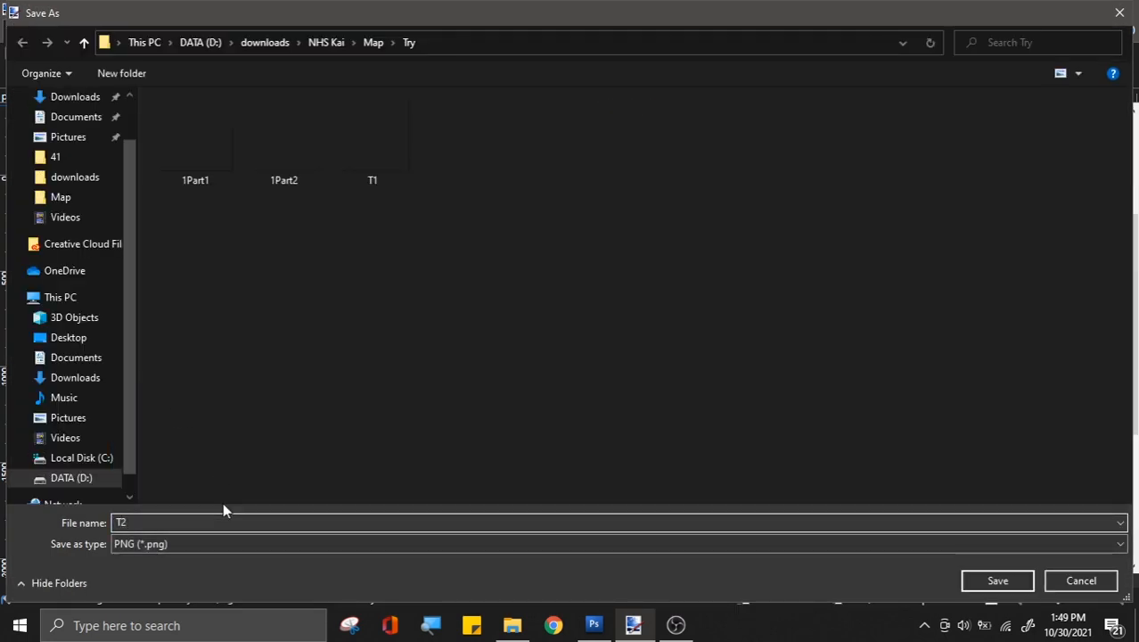
key(Return)
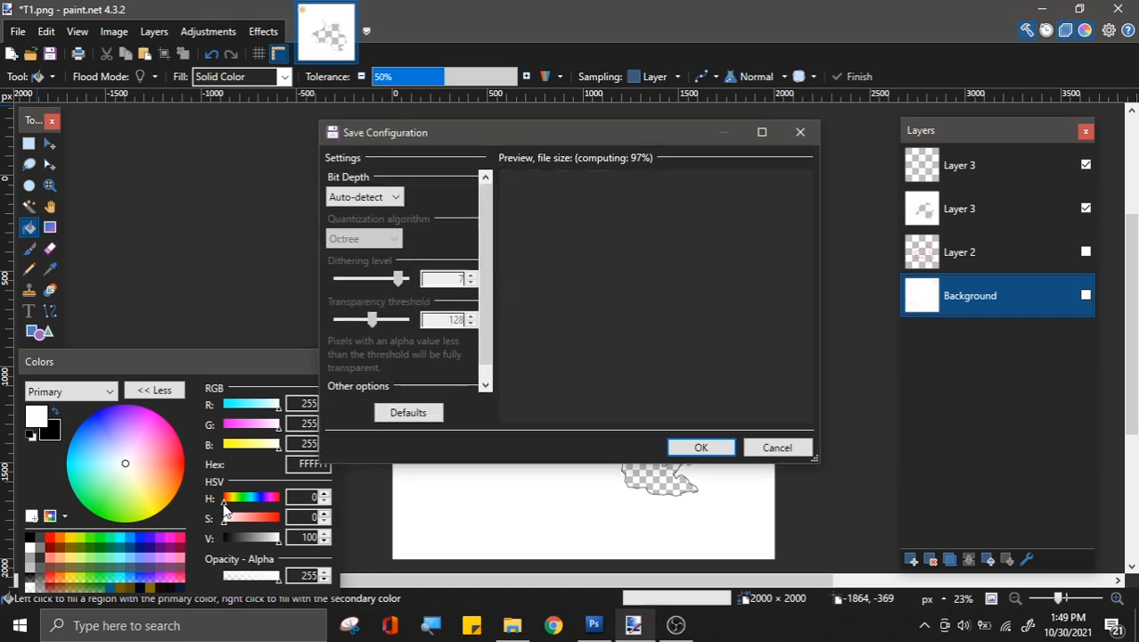
key(Return)
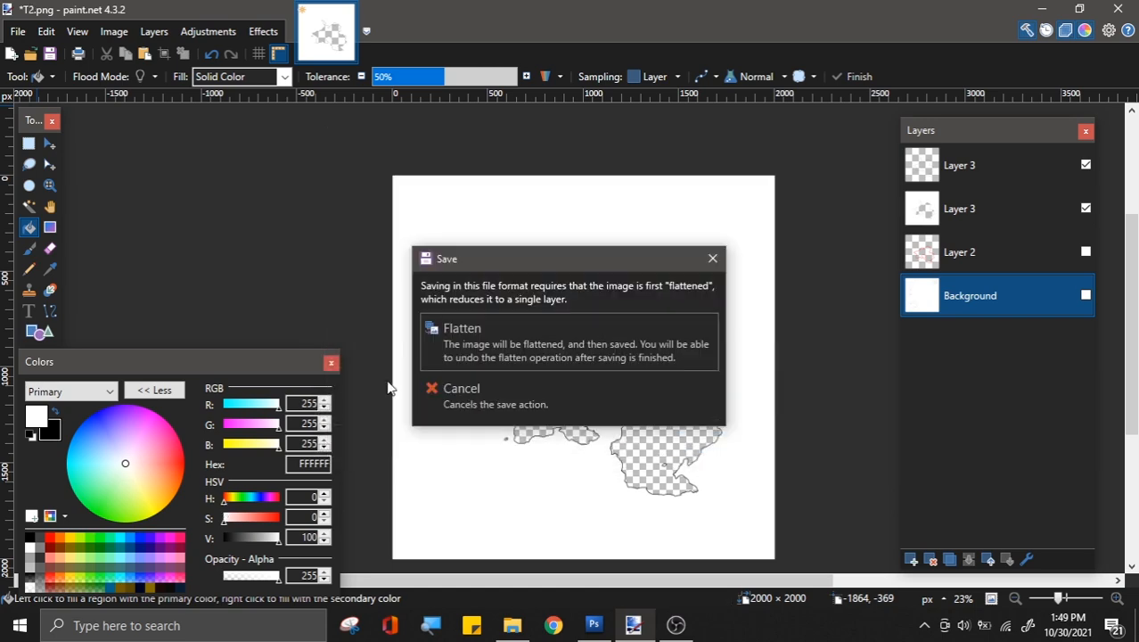
click(495, 329)
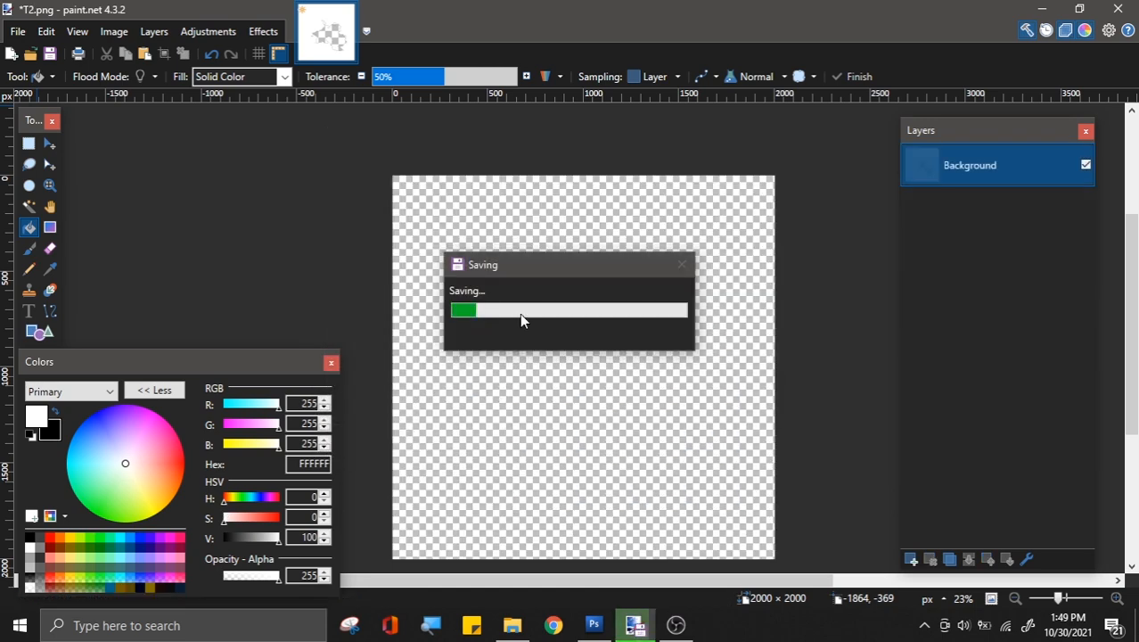
Step: Undo the flattening to restore the layers, keep the white-filled Layer 3 copy shown, and show the Background layer
key(ctrl+z)
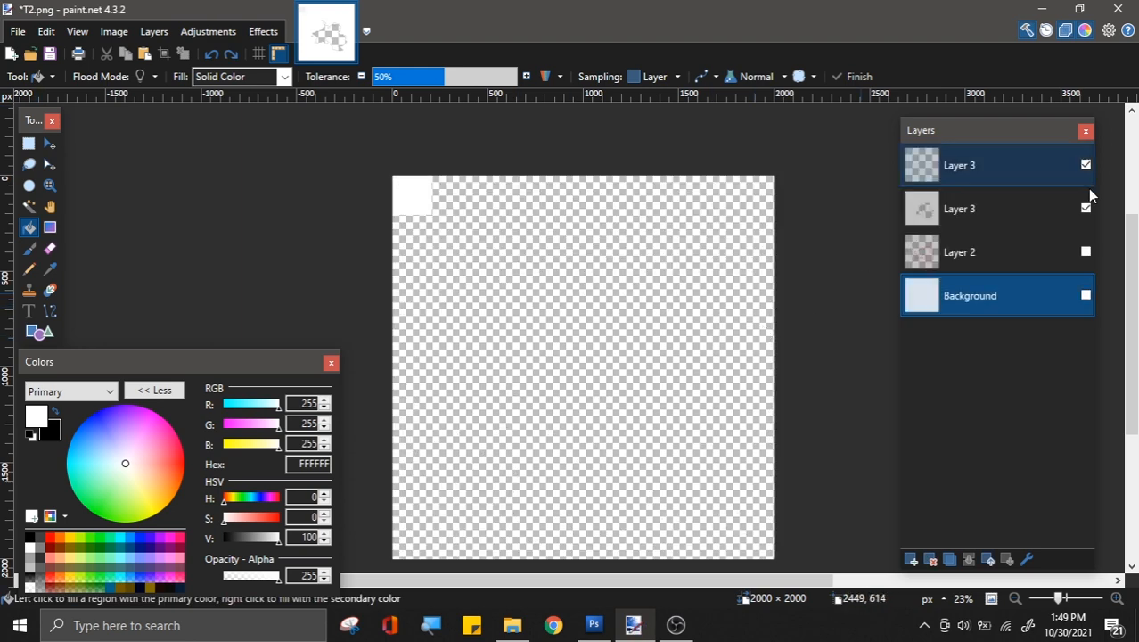
click(1086, 201)
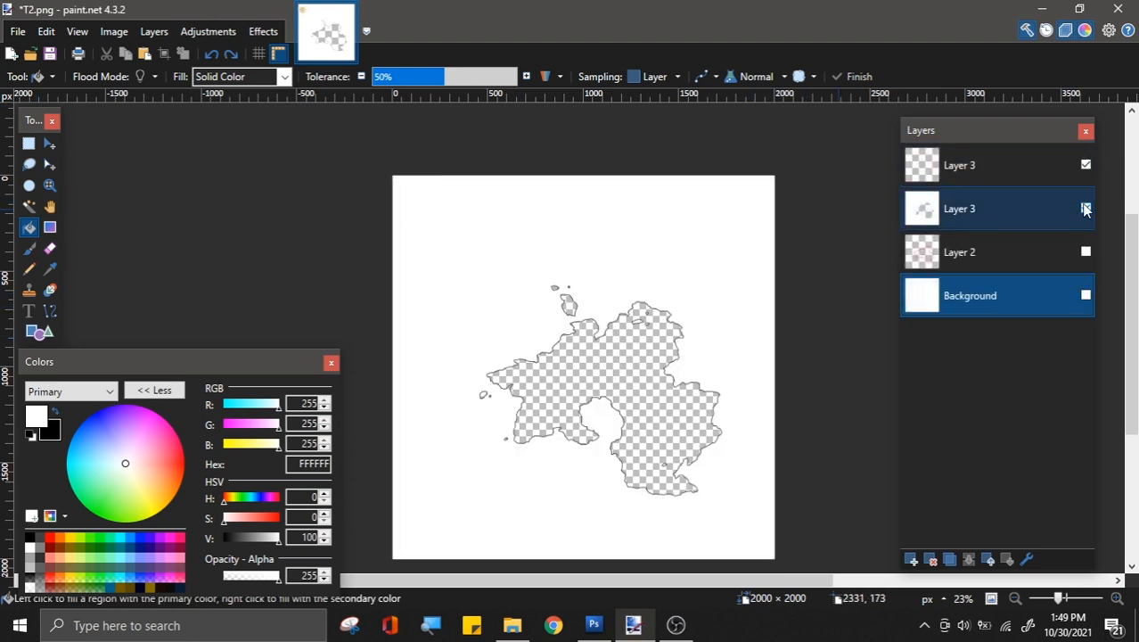
click(1086, 209)
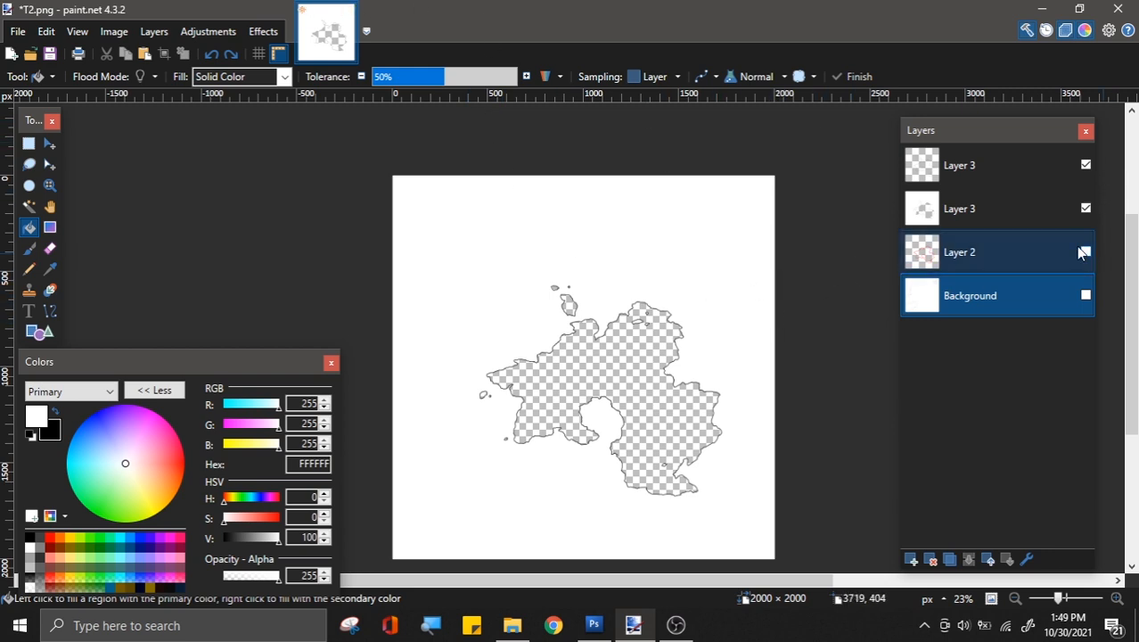
click(1086, 295)
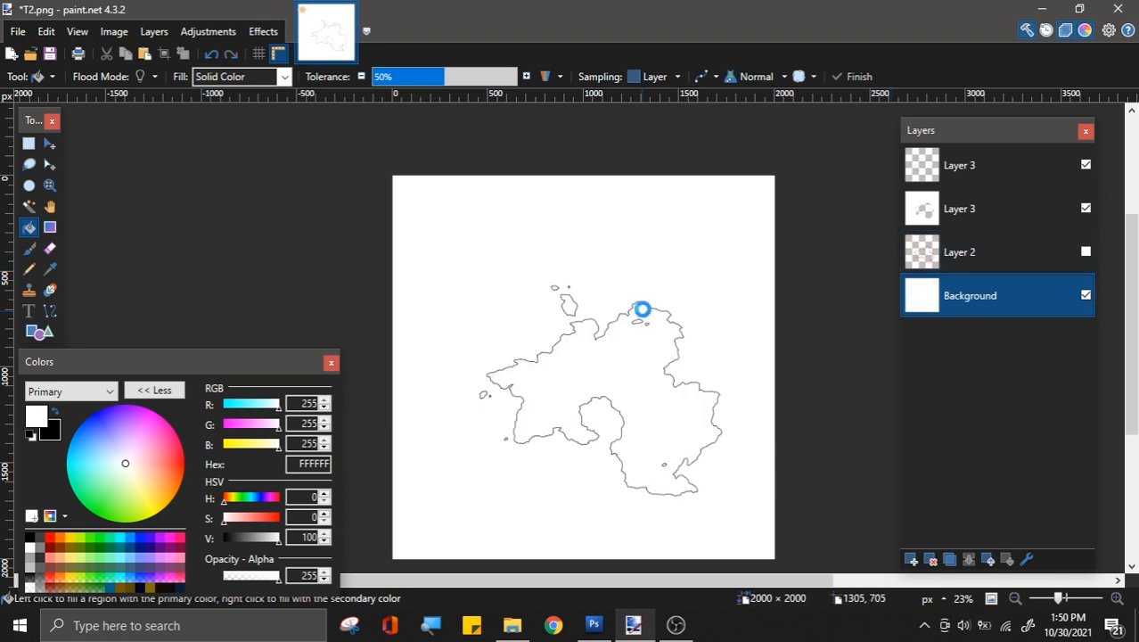
Step: Save the layered image as a paint.net file over the existing Untitled.pdn, replacing it
key(ctrl+shift+s)
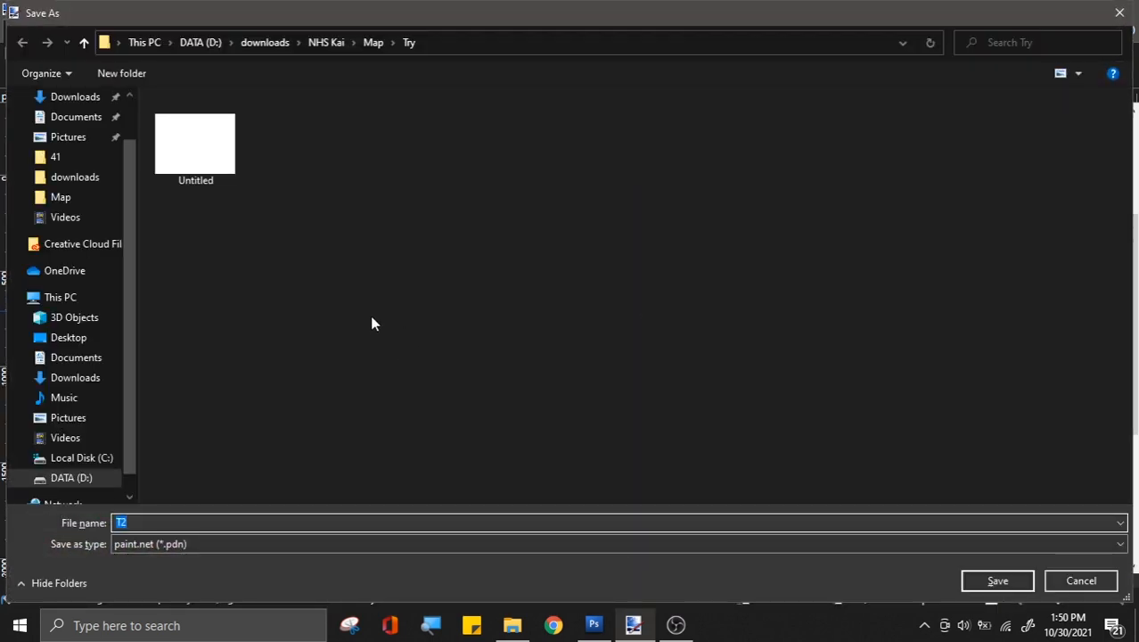
click(226, 146)
click(1012, 582)
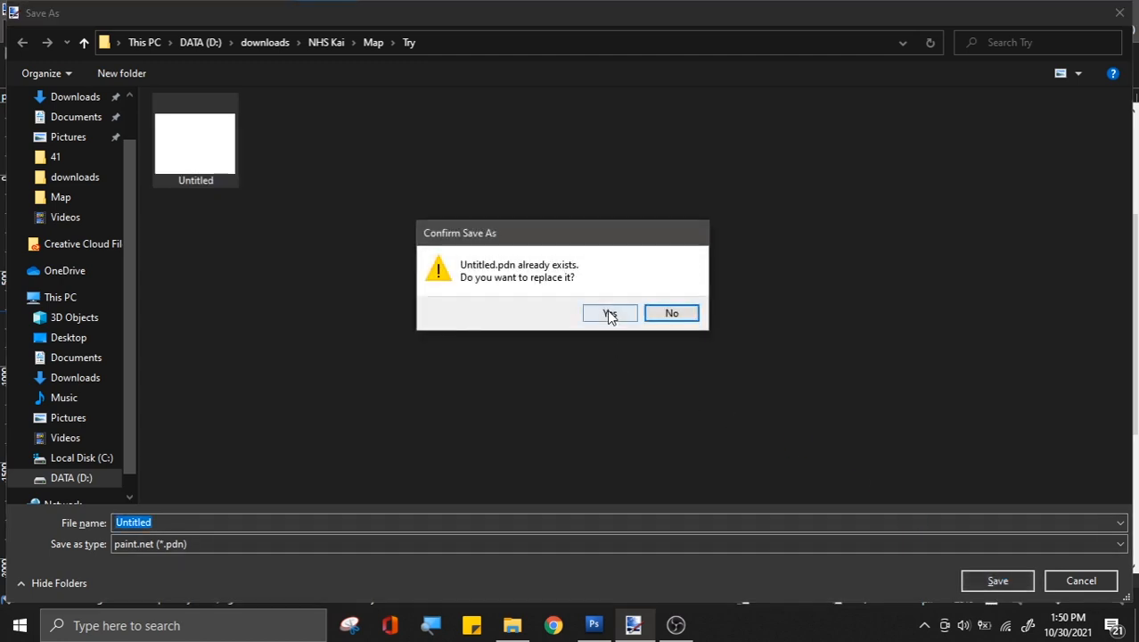
click(611, 314)
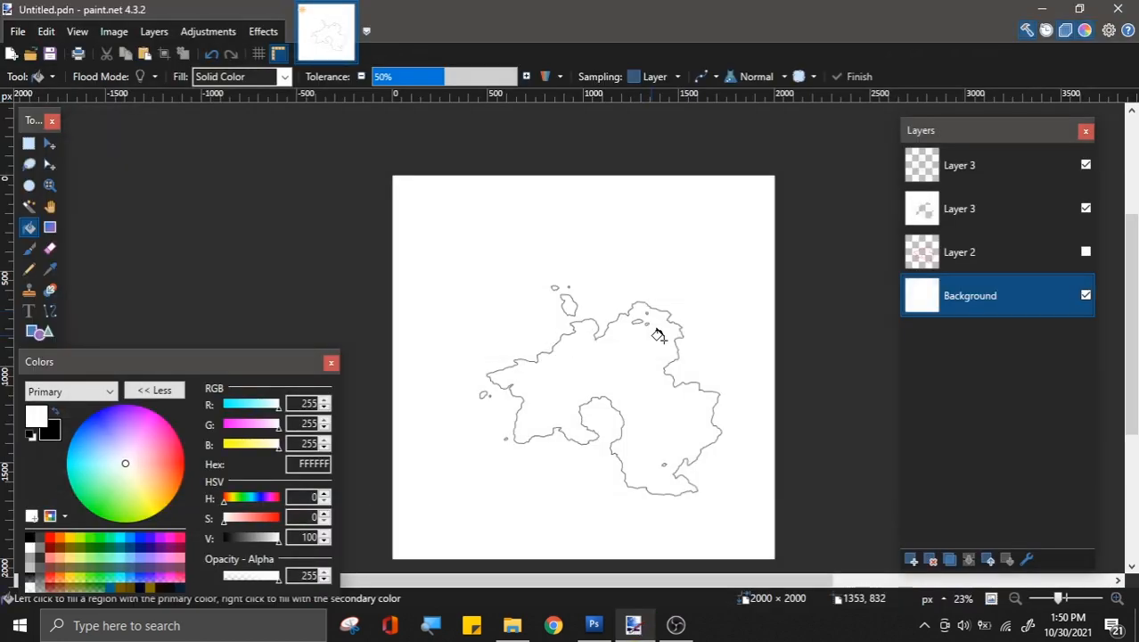
Step: Switch to Photoshop with the blank Untitled-1.psd document
click(595, 625)
mouse_move(636, 631)
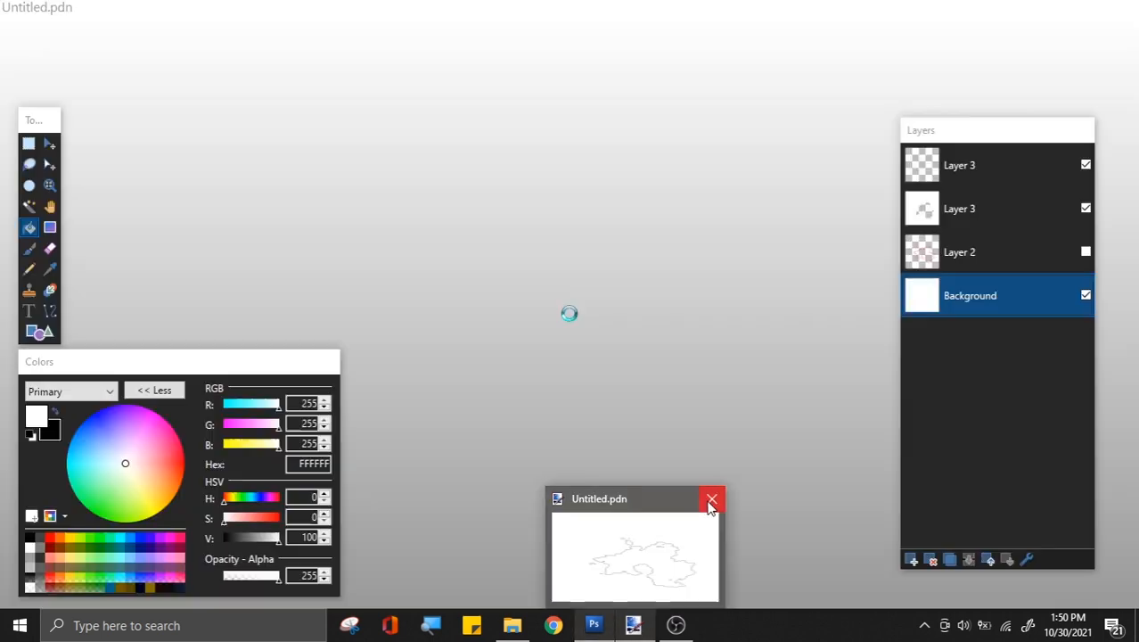
click(709, 517)
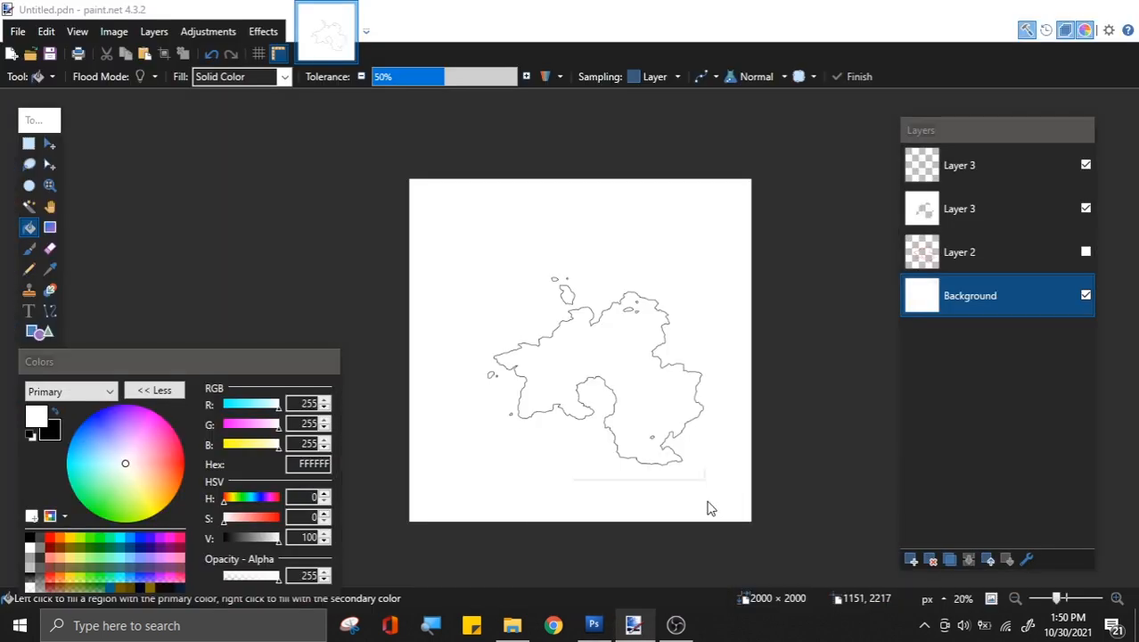
click(594, 624)
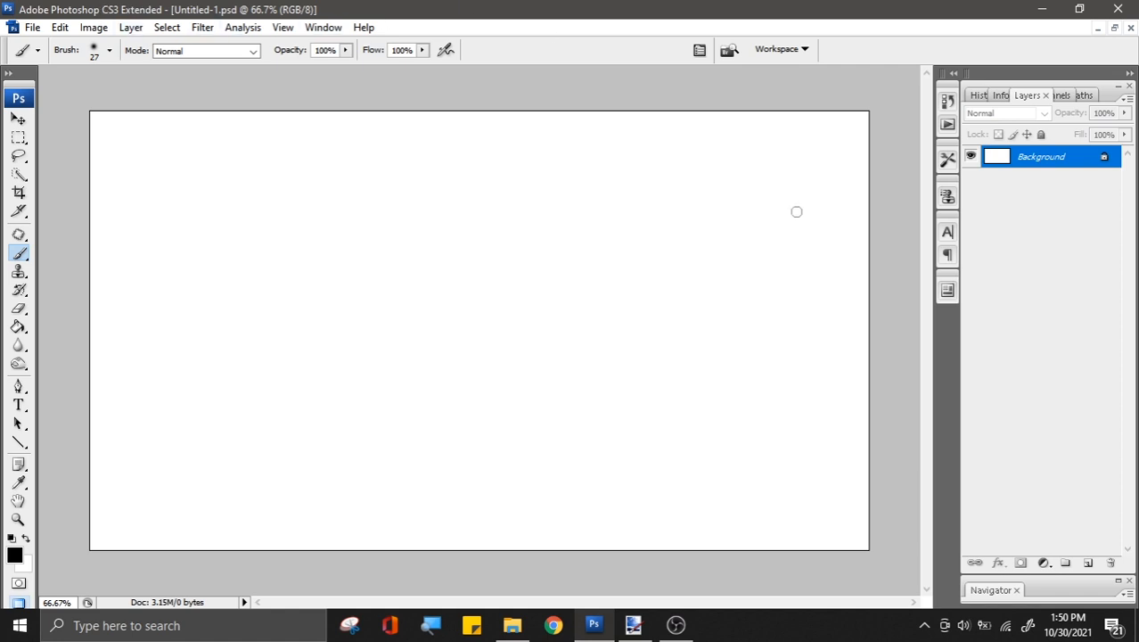
scroll(628, 219, up, 2)
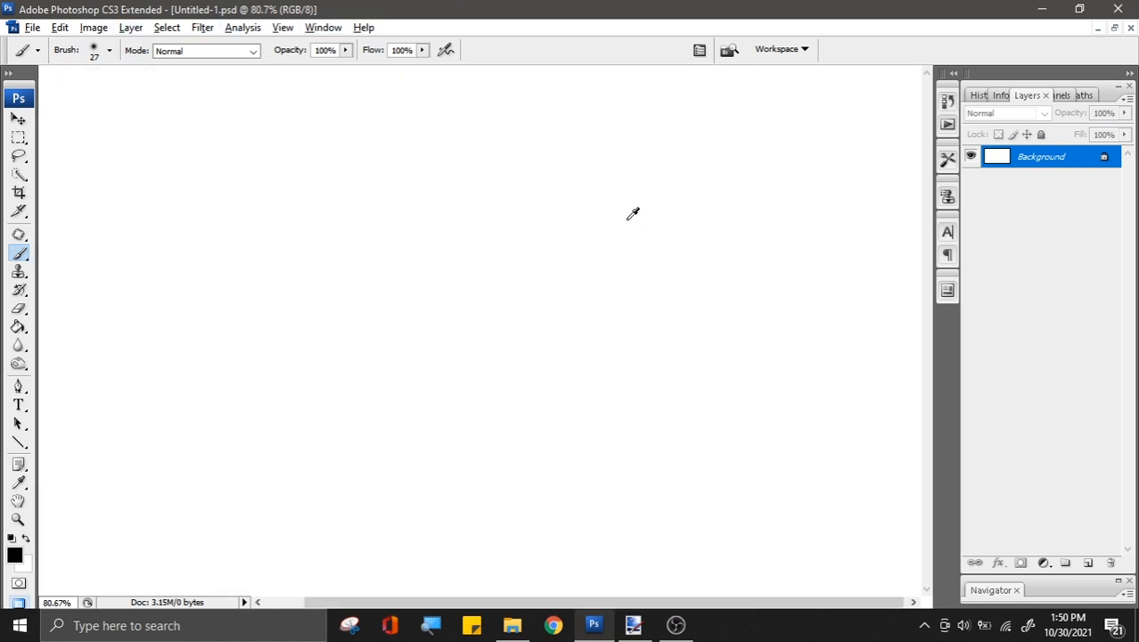
scroll(633, 214, down, 2)
scroll(534, 171, up, 3)
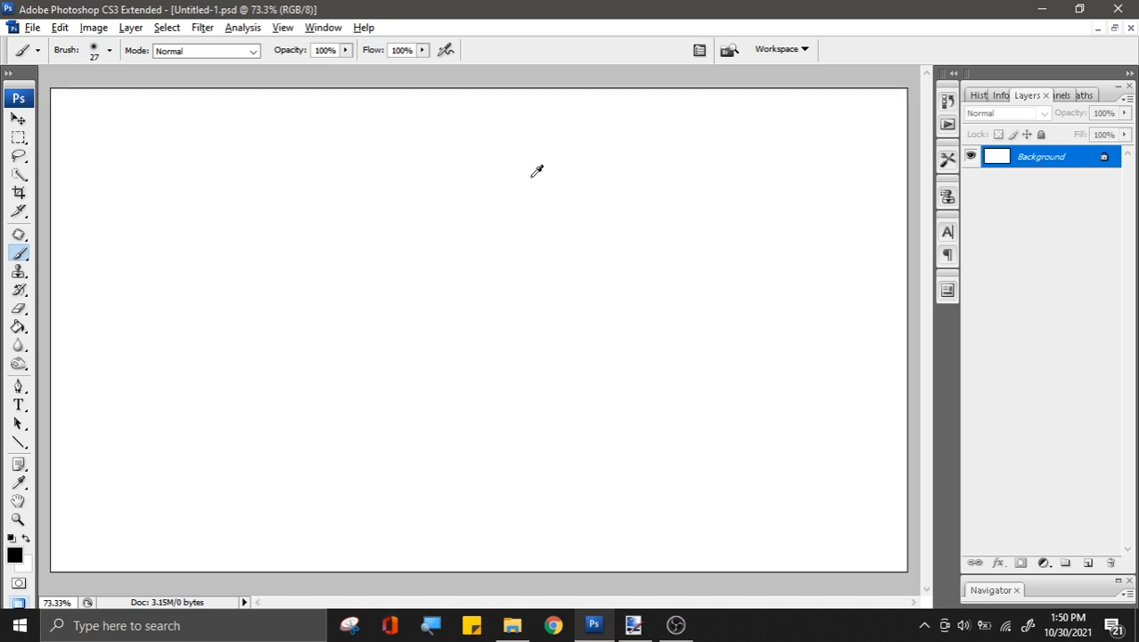
scroll(540, 174, down, 3)
scroll(468, 150, up, 1)
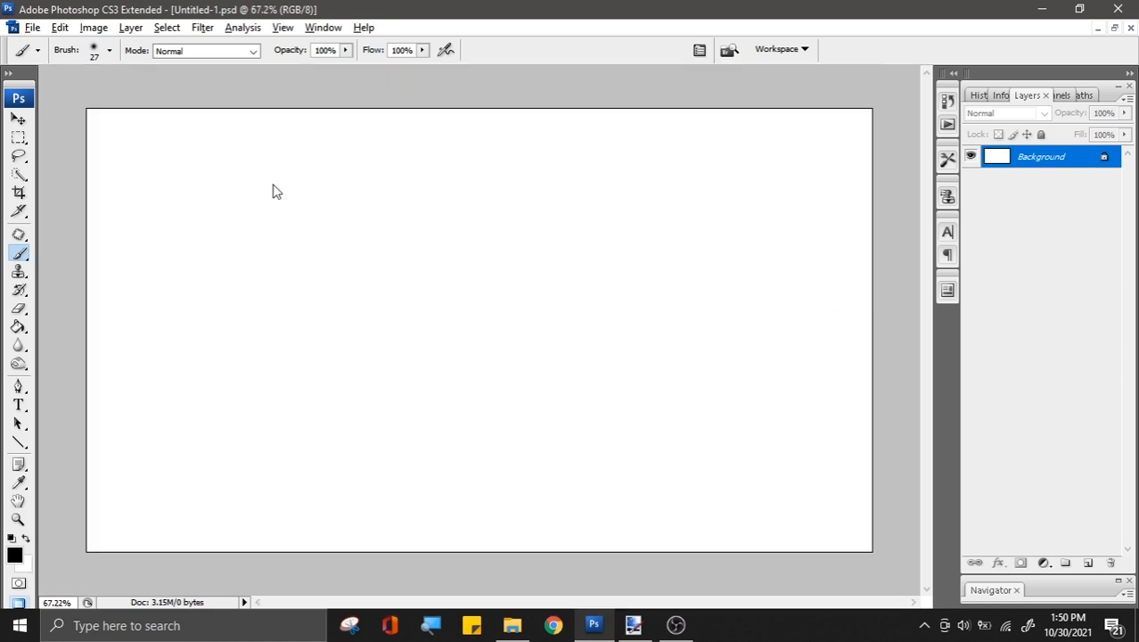
mouse_move(424, 183)
mouse_down()
mouse_move(319, 267)
mouse_move(346, 290)
mouse_up()
key(ctrl+z)
Step: Open T1 and T2 from the Try folder together
click(32, 28)
click(65, 64)
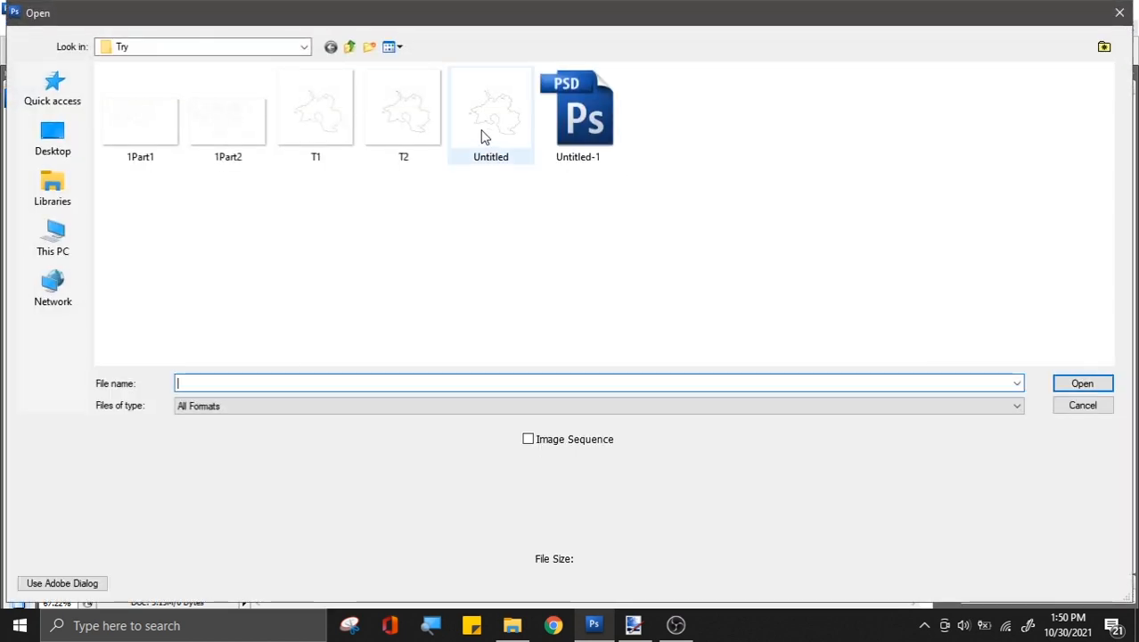
click(334, 128)
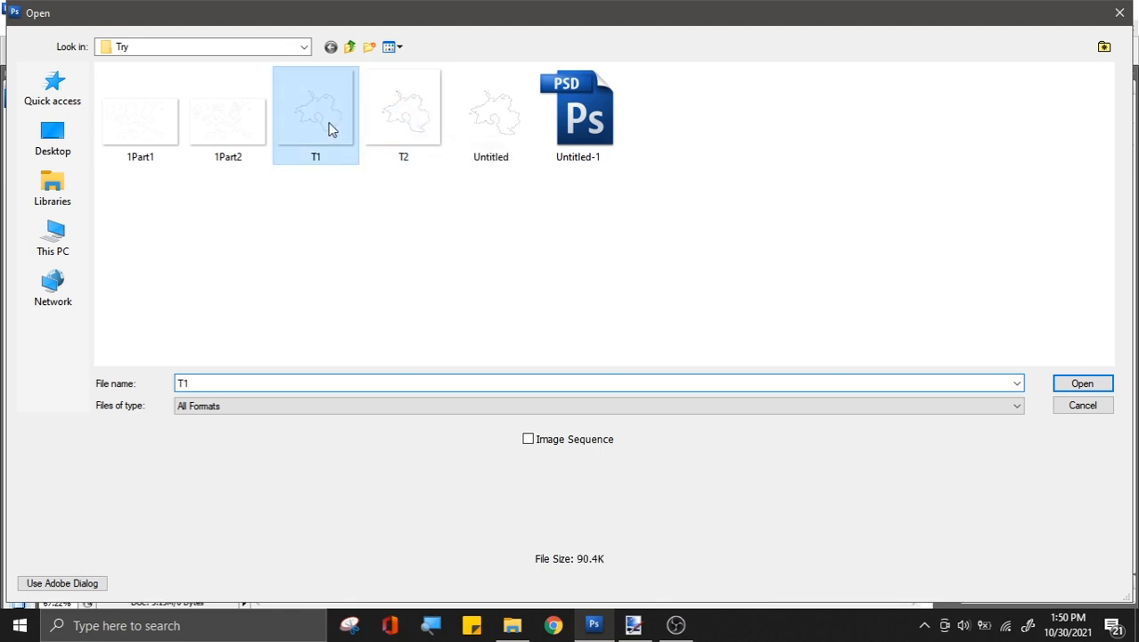
ctrl+click(398, 130)
click(1084, 385)
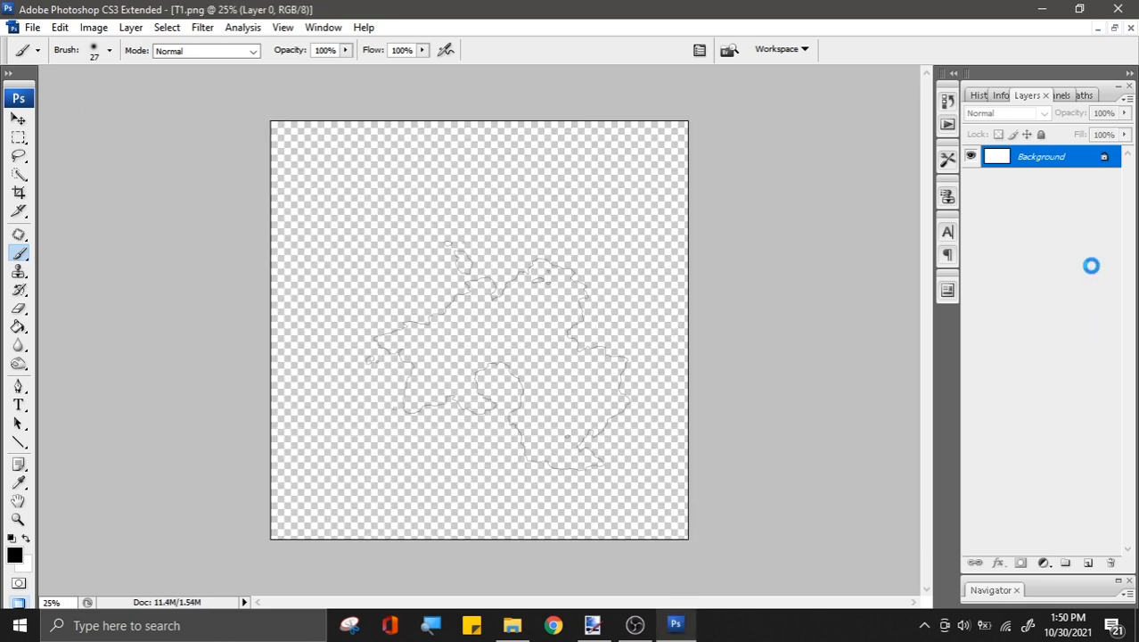
Step: Copy the T2 white-sea image into Untitled-1.psd as a layer with the Move tool, and close T2.png
click(1114, 28)
click(18, 120)
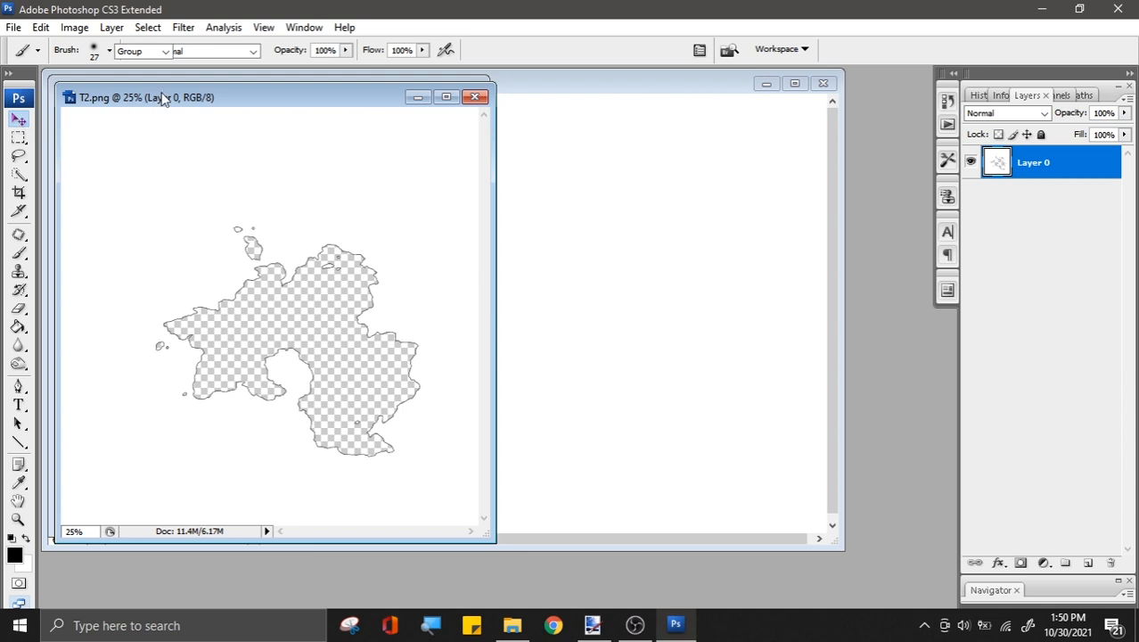
drag(160, 96, 501, 217)
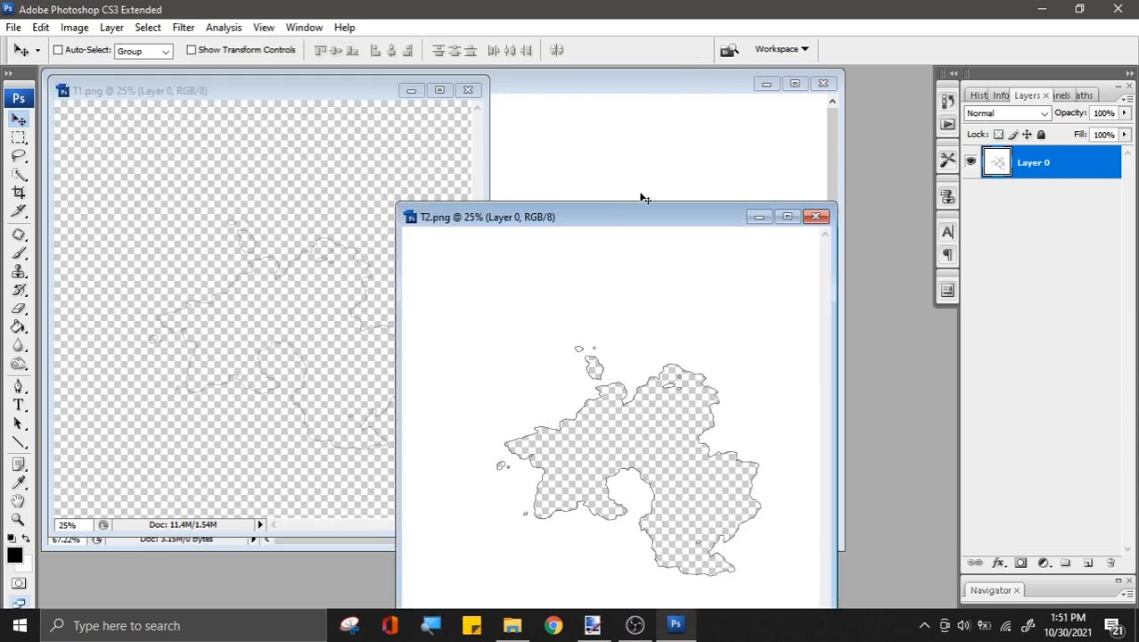
drag(645, 197, 646, 197)
click(666, 582)
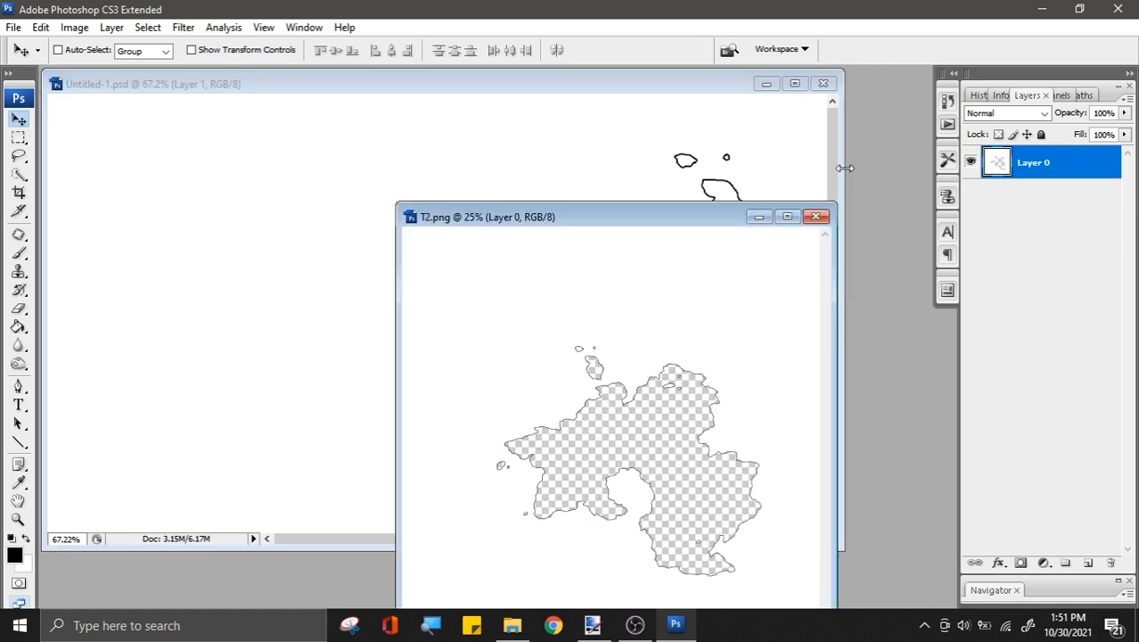
click(816, 217)
Step: Copy the T1 outline into Untitled-1.psd as another layer, and close T1.png
drag(526, 87, 574, 300)
click(303, 125)
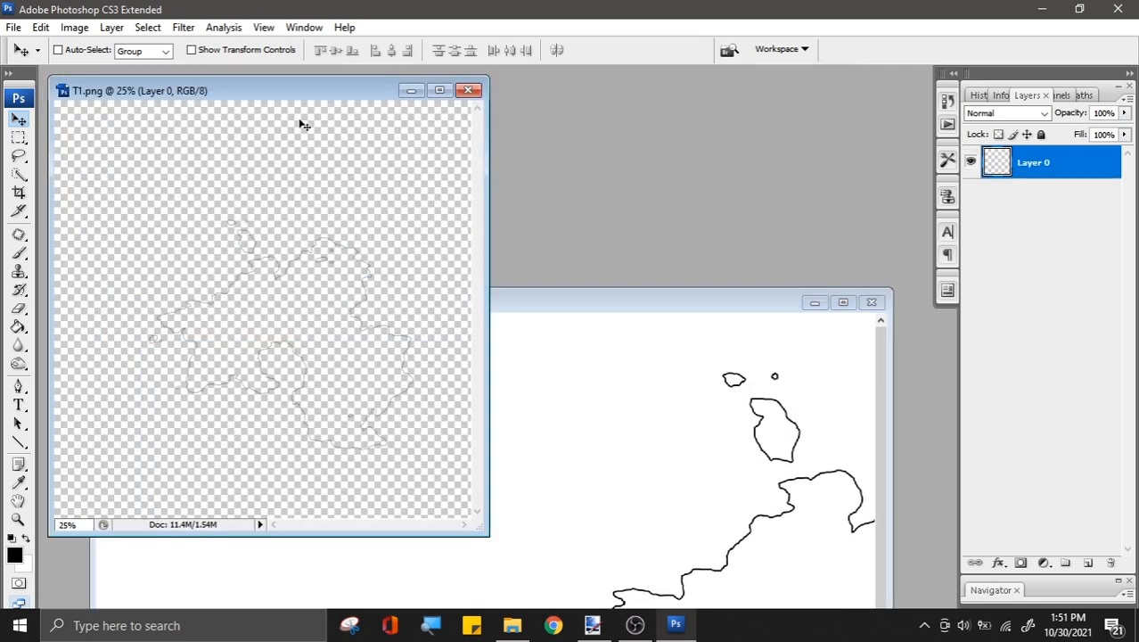
drag(303, 124, 748, 477)
click(468, 90)
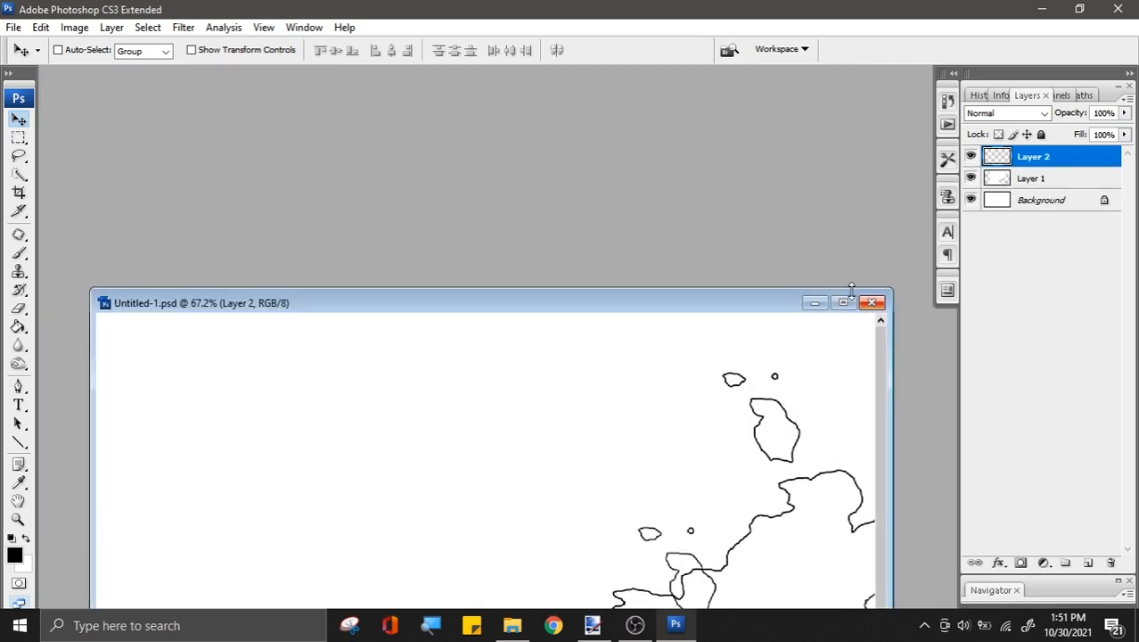
Step: Maximize the Untitled-1 document and move the Layer 2 outline up and to the left on the canvas
click(845, 303)
scroll(704, 309, down, 3)
drag(671, 400, 489, 242)
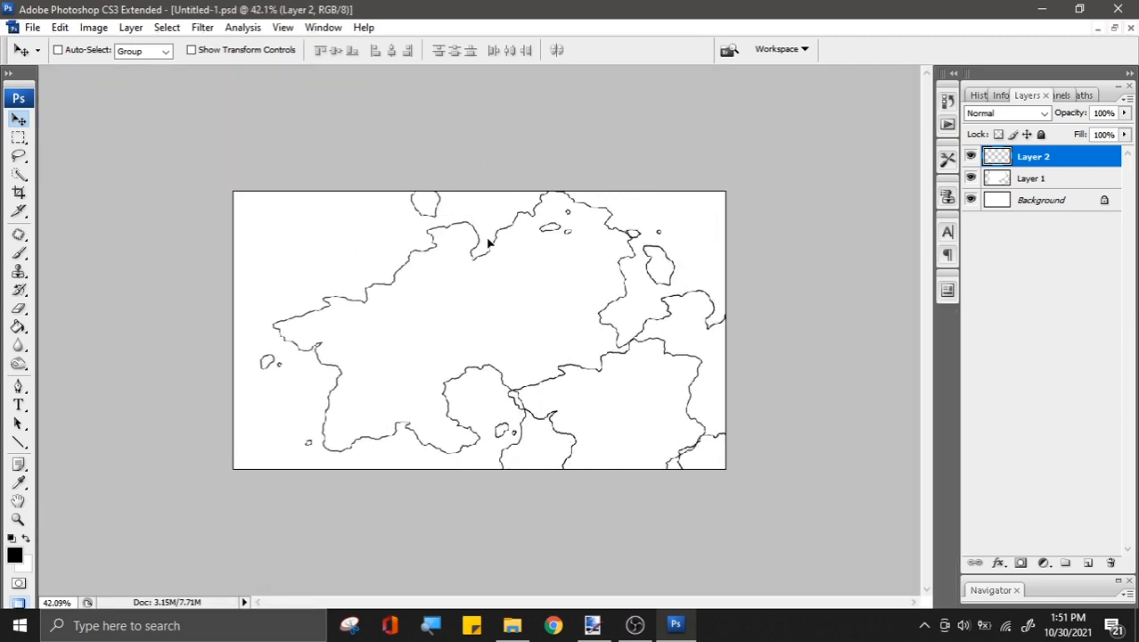
Step: Enlarge the canvas to 3000 by 3000 pixels, keeping the centre anchor
click(92, 27)
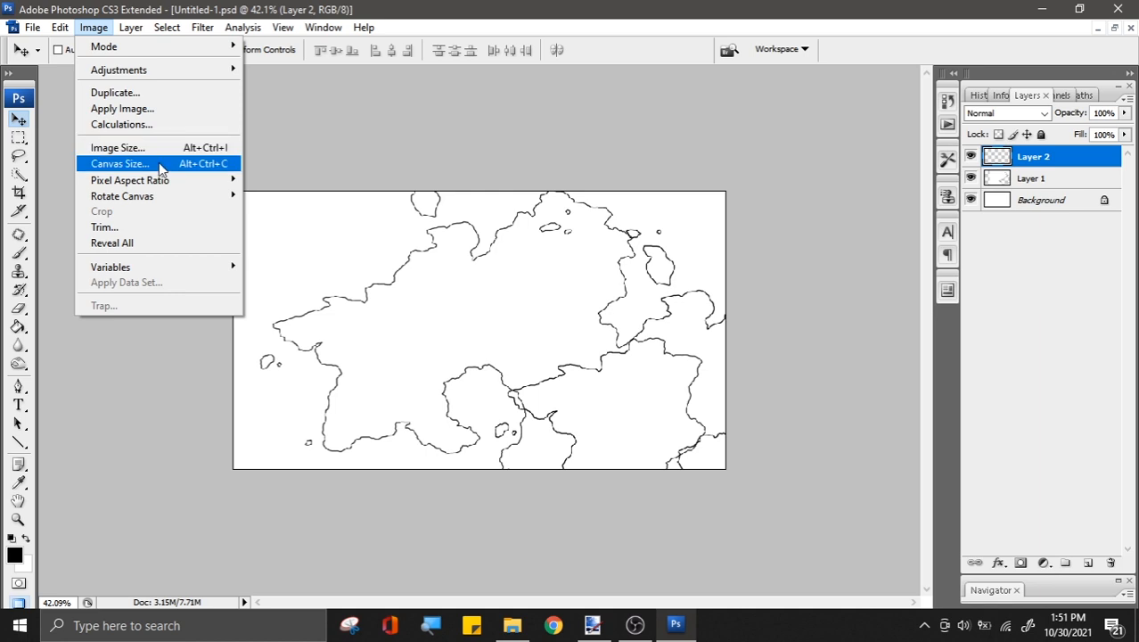
click(159, 163)
click(869, 230)
click(854, 266)
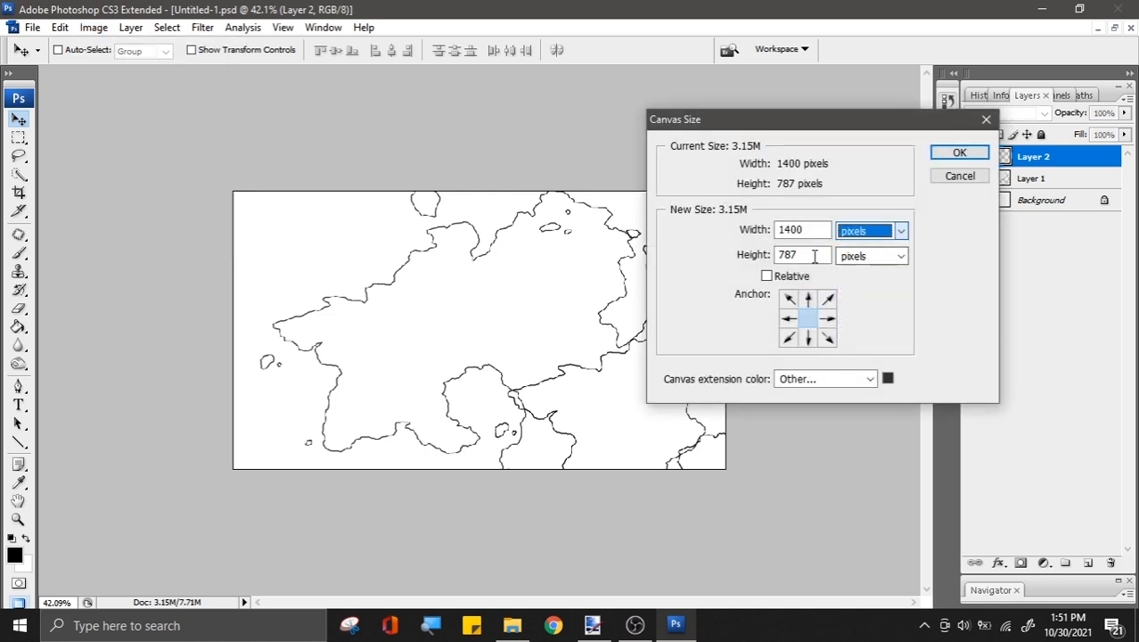
double_click(814, 256)
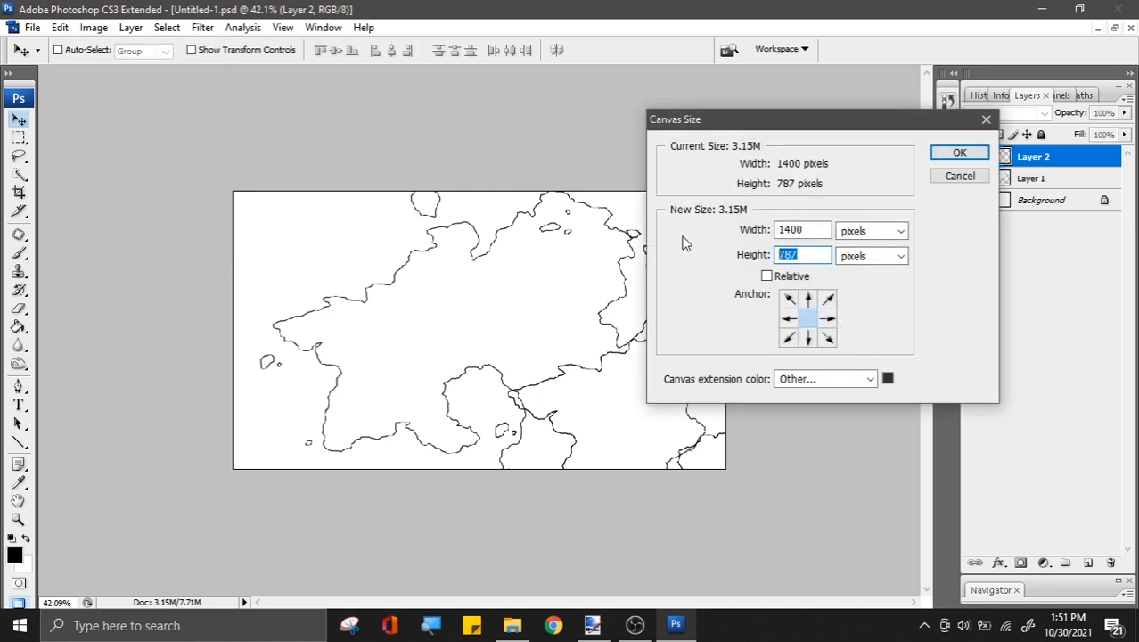
text(3000)
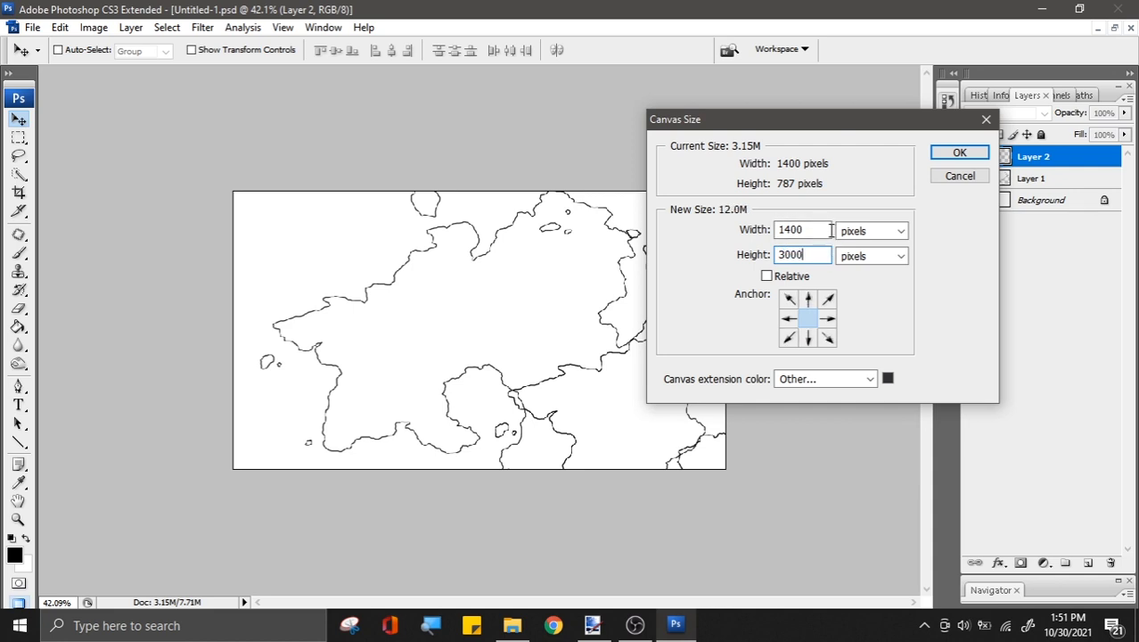
double_click(829, 230)
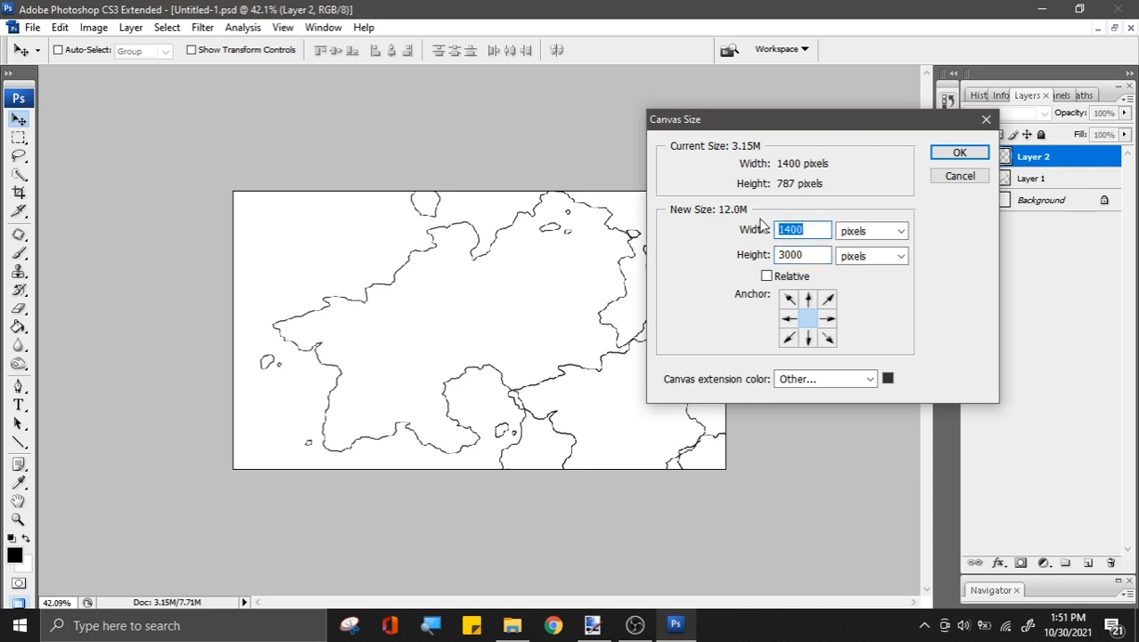
text(30008)
click(958, 154)
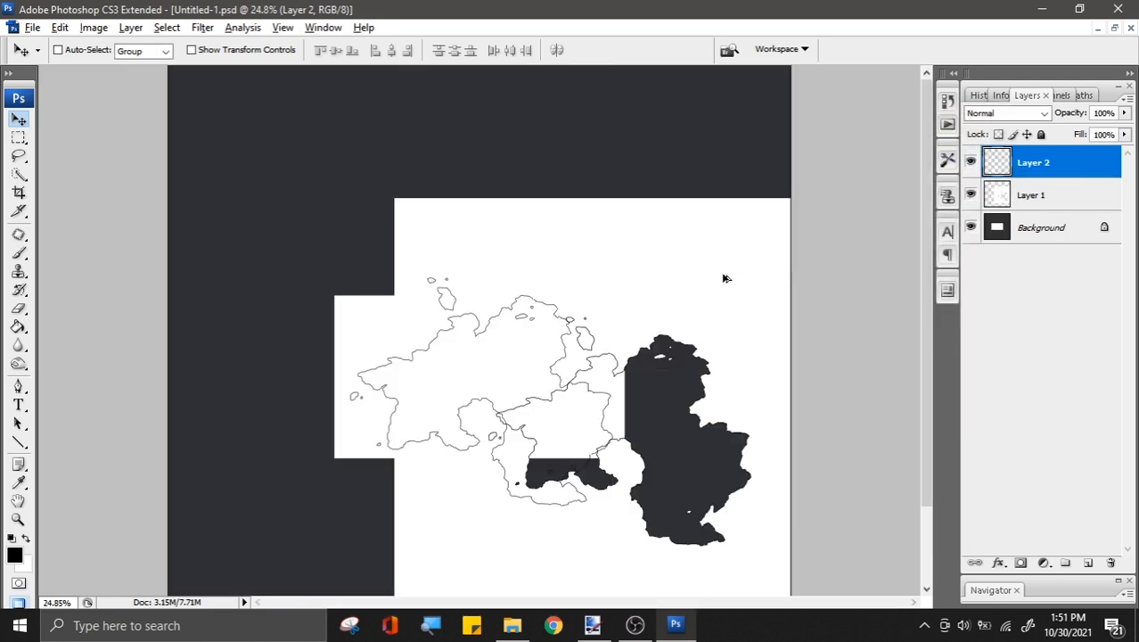
Step: Convert the locked Background into a regular layer, keeping the default layer settings
scroll(709, 311, up, 5)
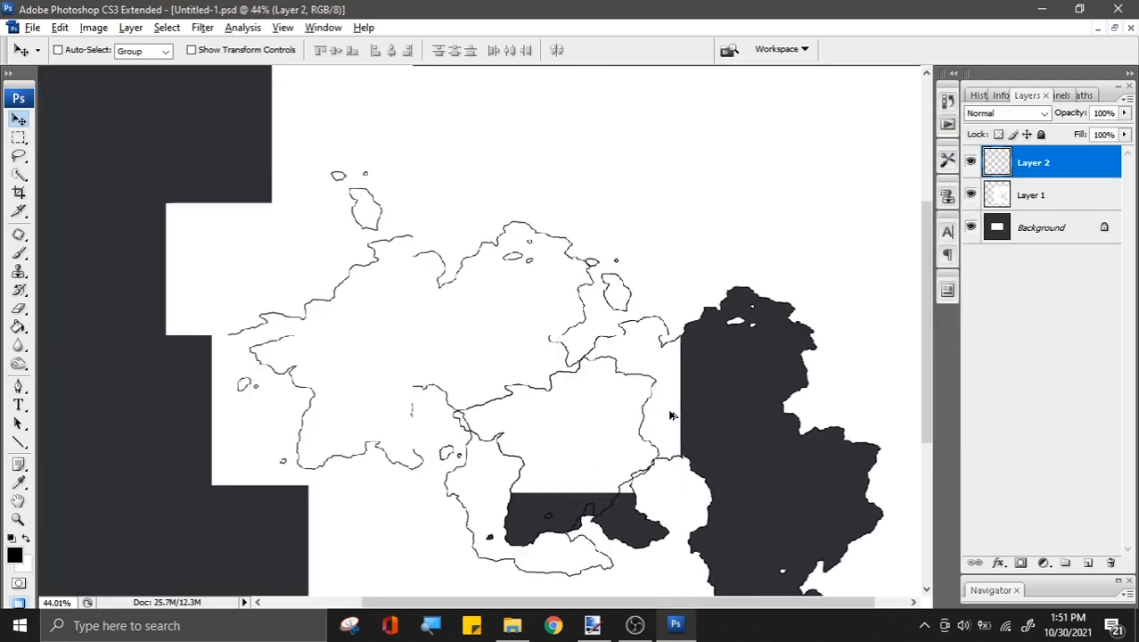
key(ctrl+0)
click(1043, 231)
right_click(1047, 240)
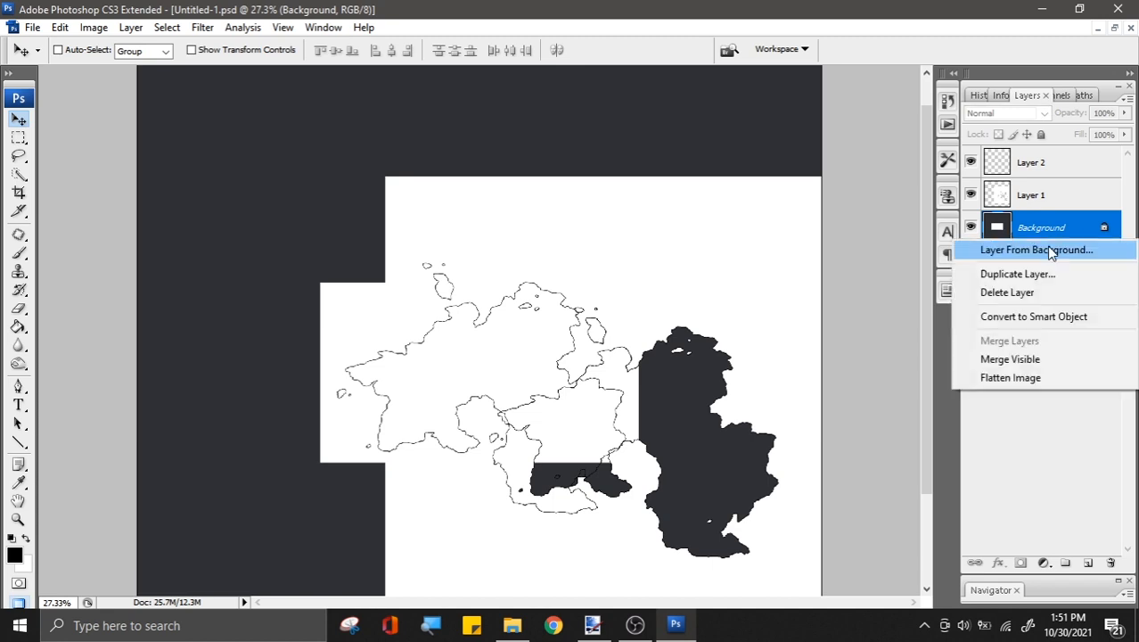
click(1037, 250)
click(712, 196)
Step: Swap the foreground colour to white and fill the dark area of Layer 0 with the Paint Bucket
key(x)
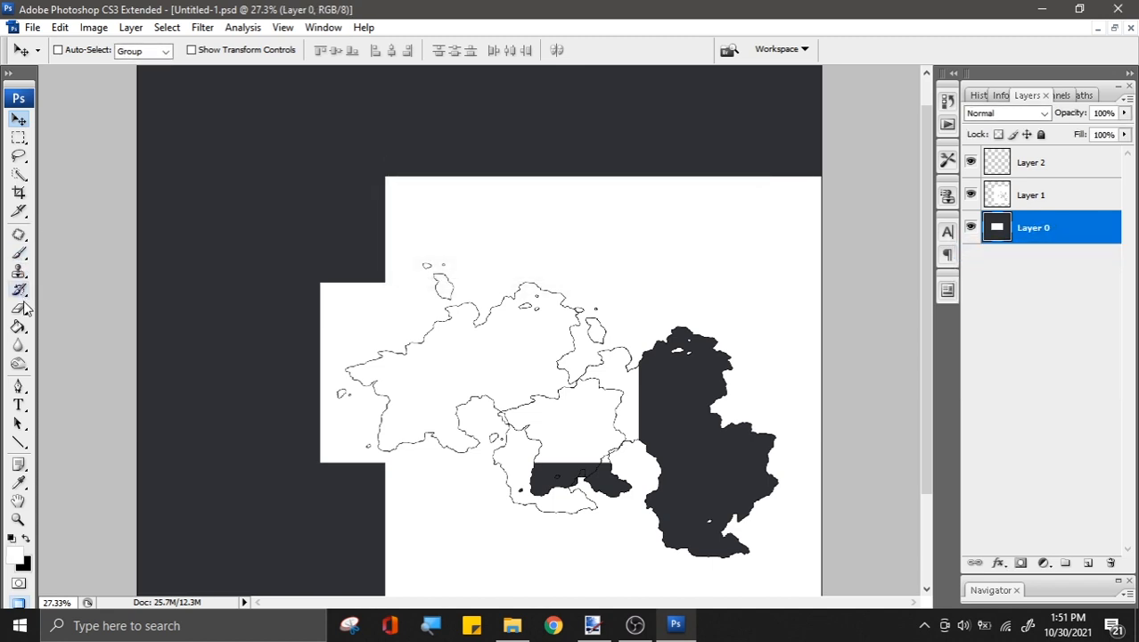
click(19, 327)
click(231, 203)
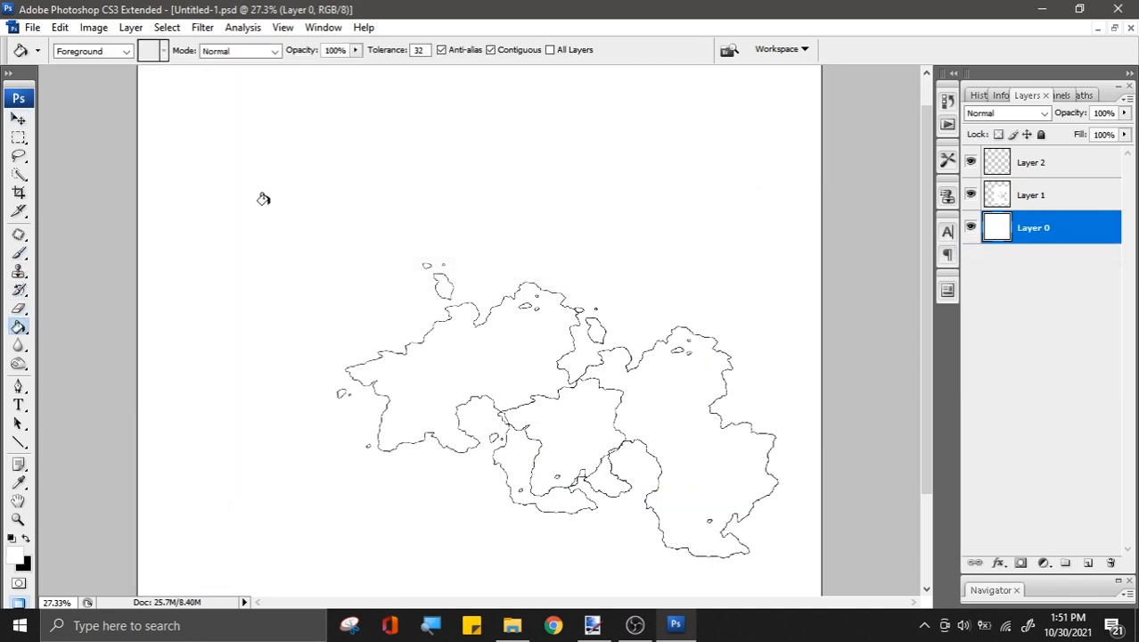
Step: Move the Layer 1 landmass up and to the left with the Move tool, towards the Layer 2 outline
click(22, 122)
click(1050, 201)
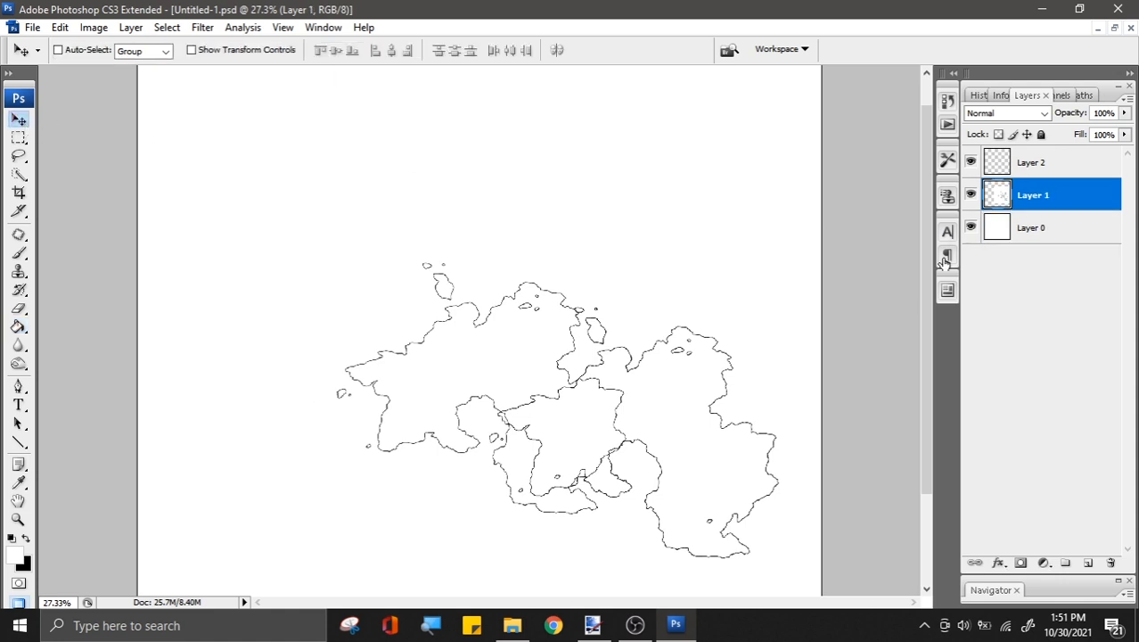
drag(718, 392, 537, 272)
Step: Move the Layer 2 outline up and to the left so it lies over the Layer 1 landmass
click(1043, 162)
scroll(416, 285, up, 2)
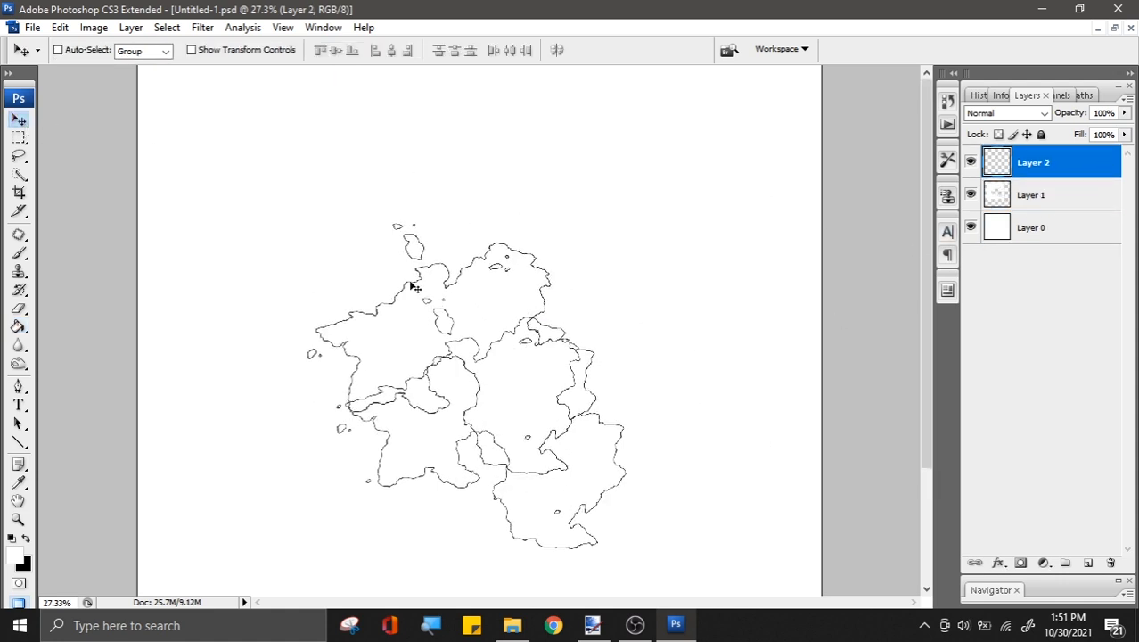
scroll(454, 385, up, 8)
drag(522, 393, 460, 245)
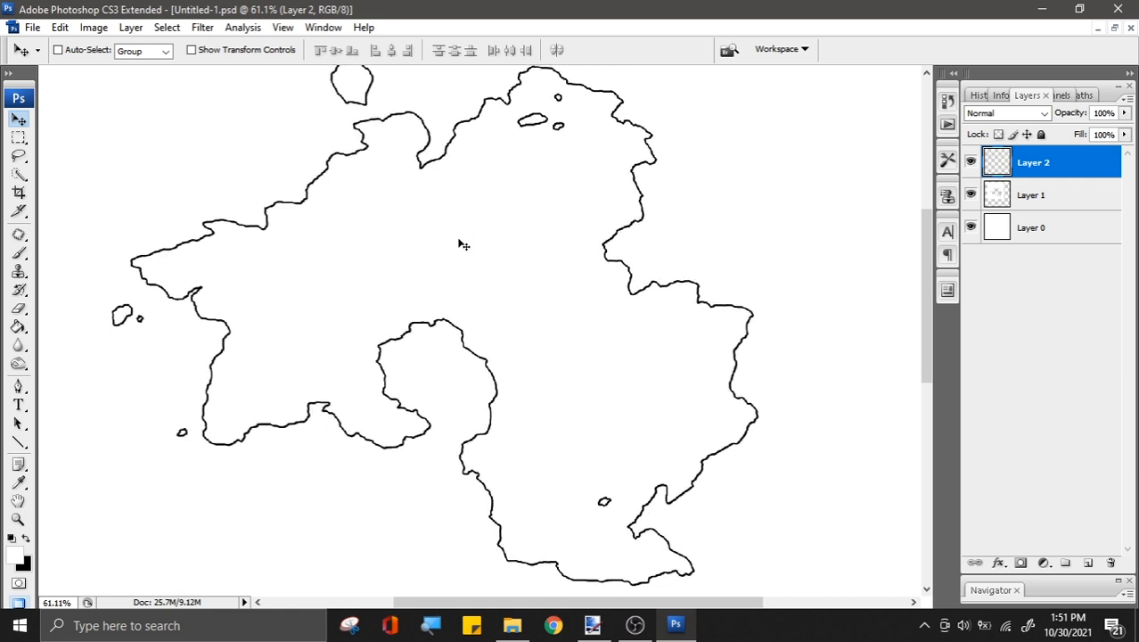
Step: Examine the coastline and small islands up close, toggling Layer 2's visibility to compare its alignment with Layer 1
scroll(89, 313, up, 6)
scroll(214, 382, up, 6)
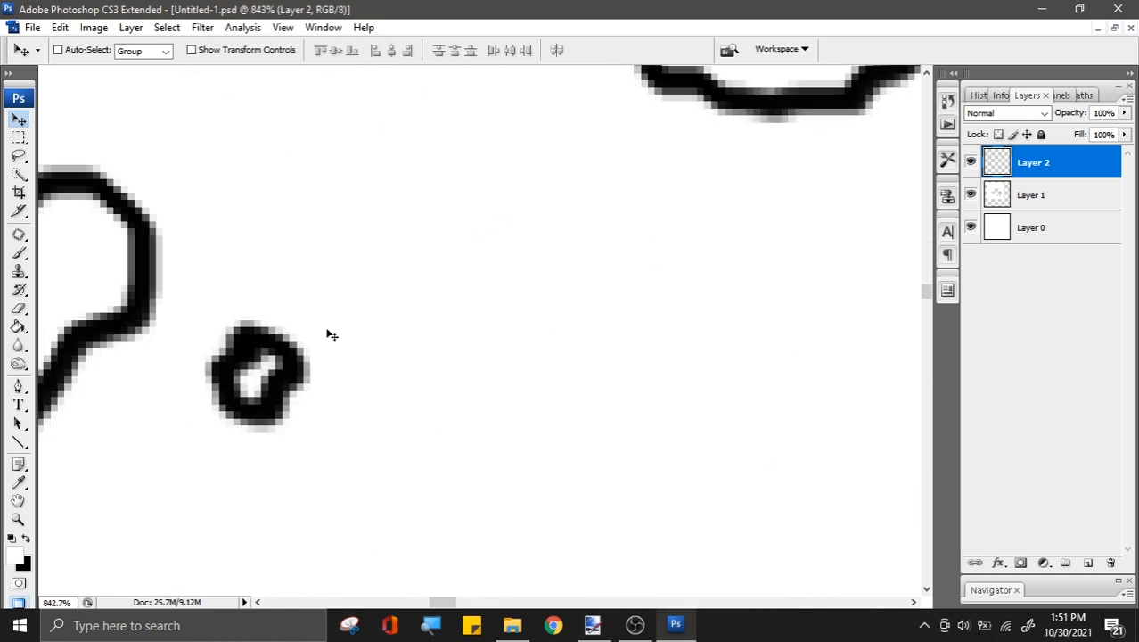
scroll(325, 321, down, 6)
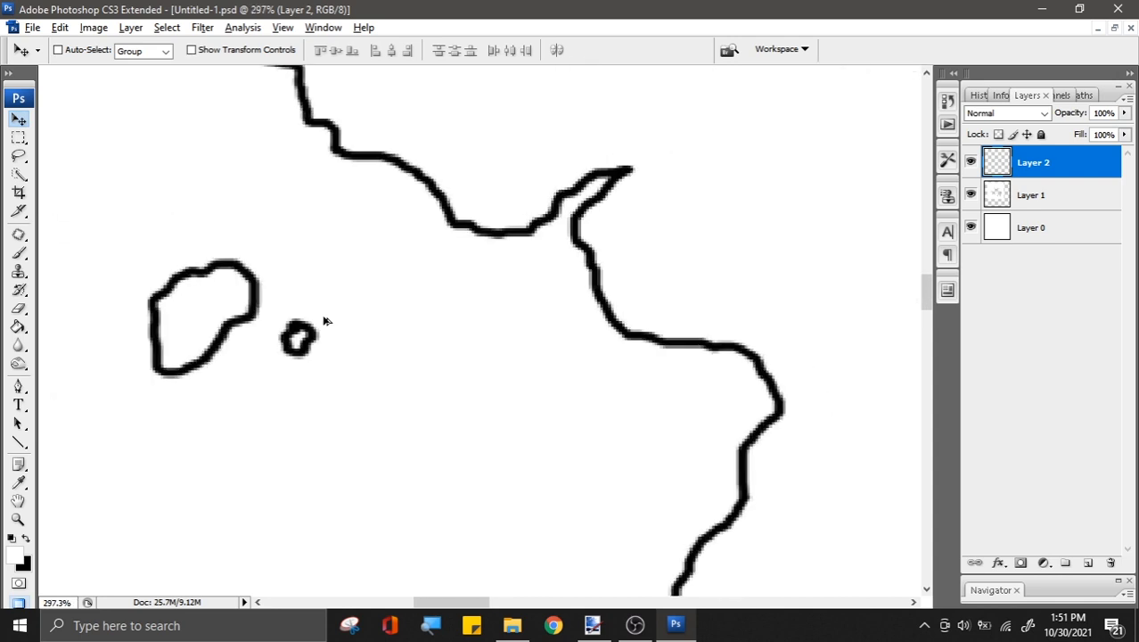
scroll(445, 403, down, 6)
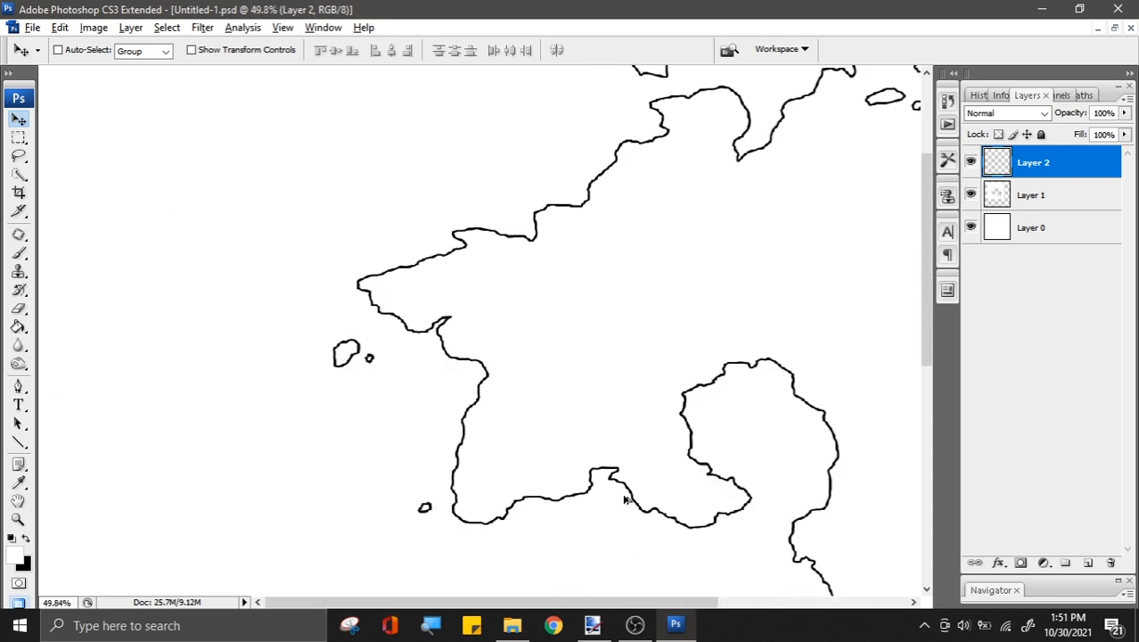
scroll(589, 525, up, 3)
scroll(589, 525, up, 8)
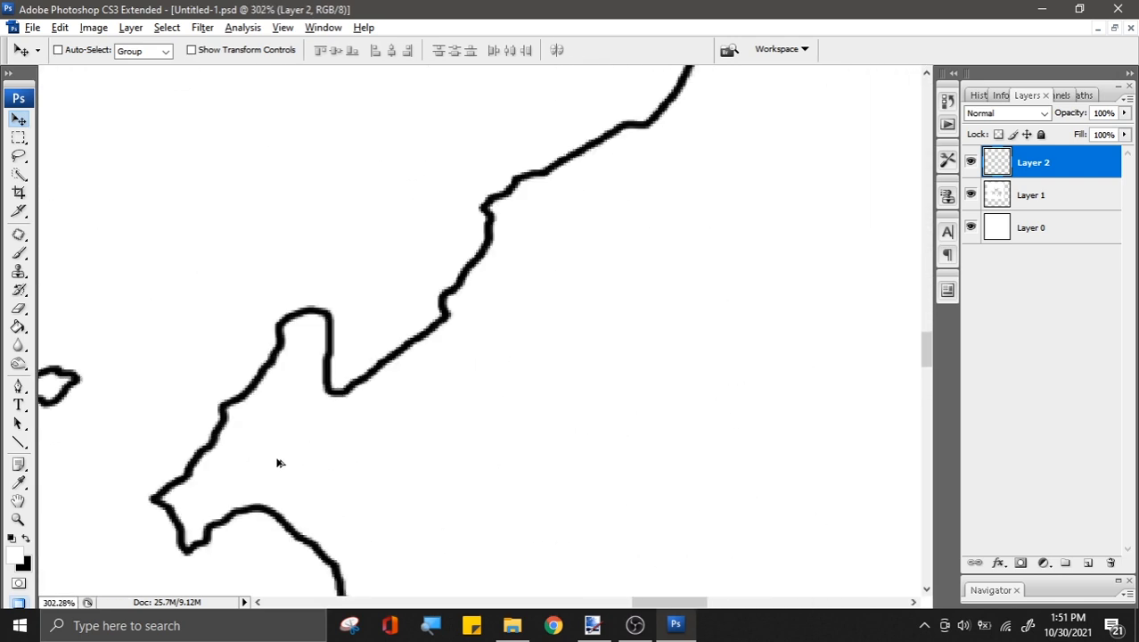
click(970, 161)
click(970, 162)
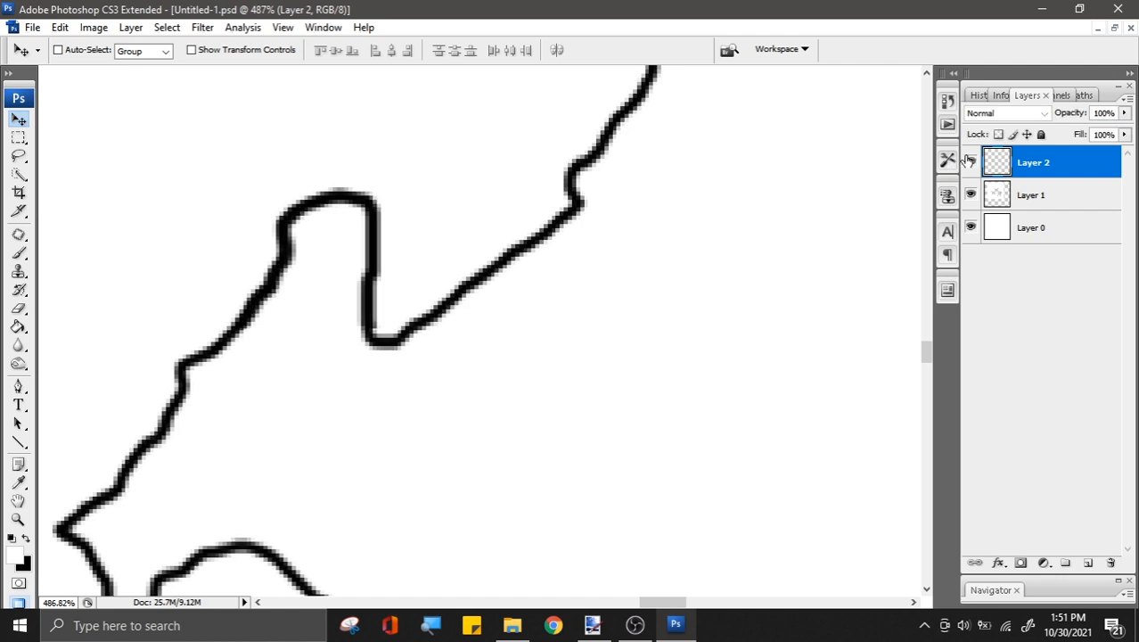
Step: Fine-adjust Layer 2's position over the Layer 1 coastline at pixel level, toggling Layer 2's visibility to check the match
scroll(443, 255, up, 4)
drag(540, 258, 533, 251)
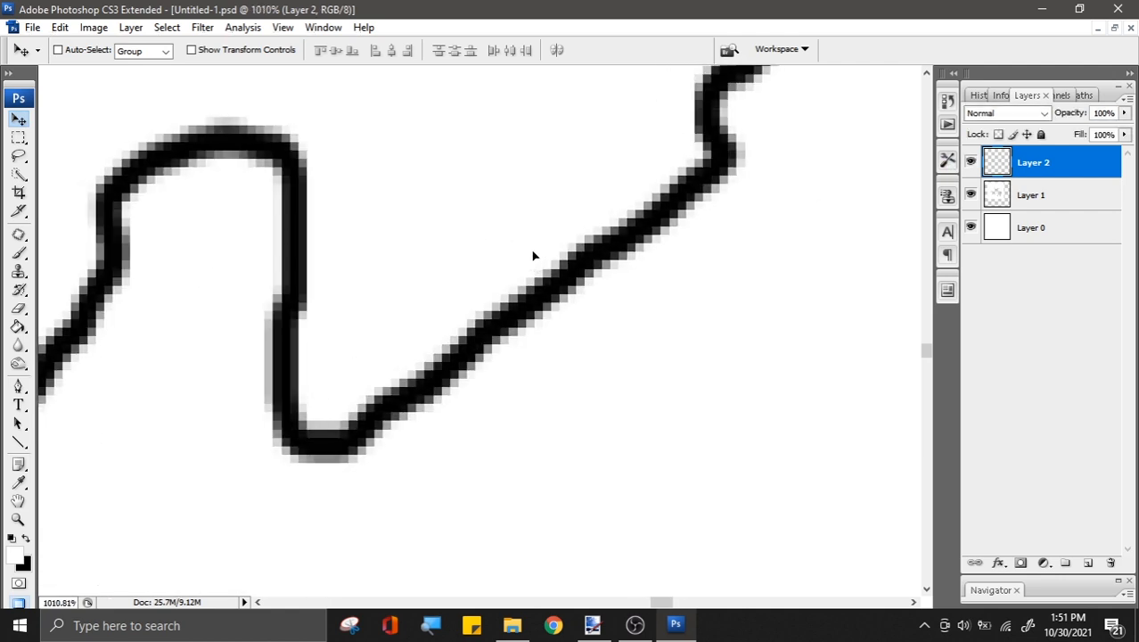
click(975, 164)
drag(554, 203, 554, 208)
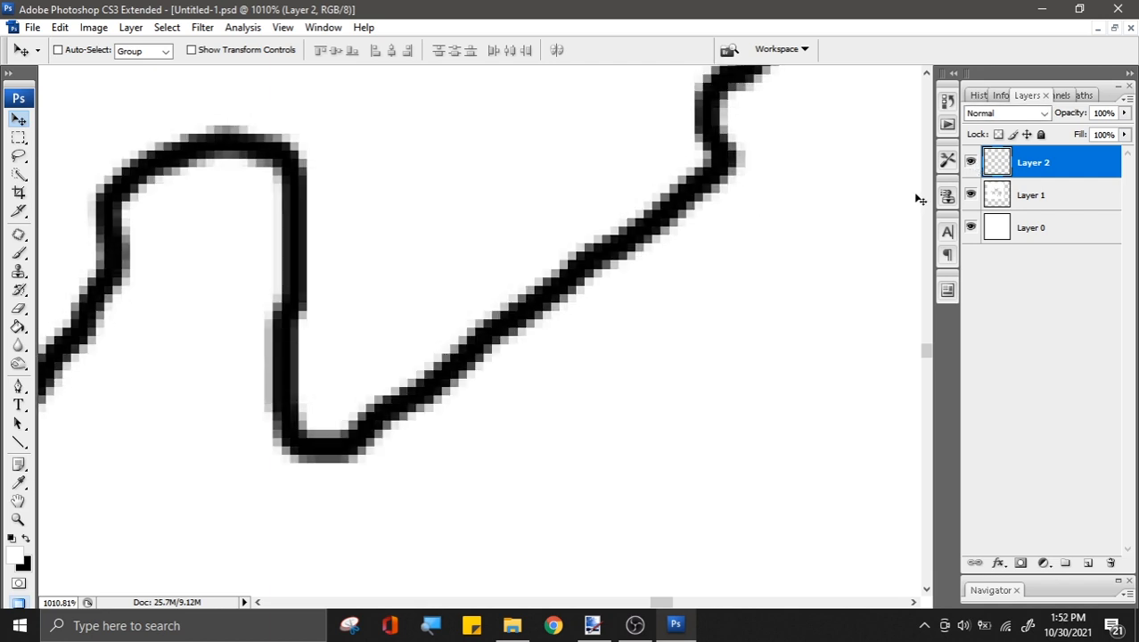
click(971, 163)
click(972, 164)
click(972, 163)
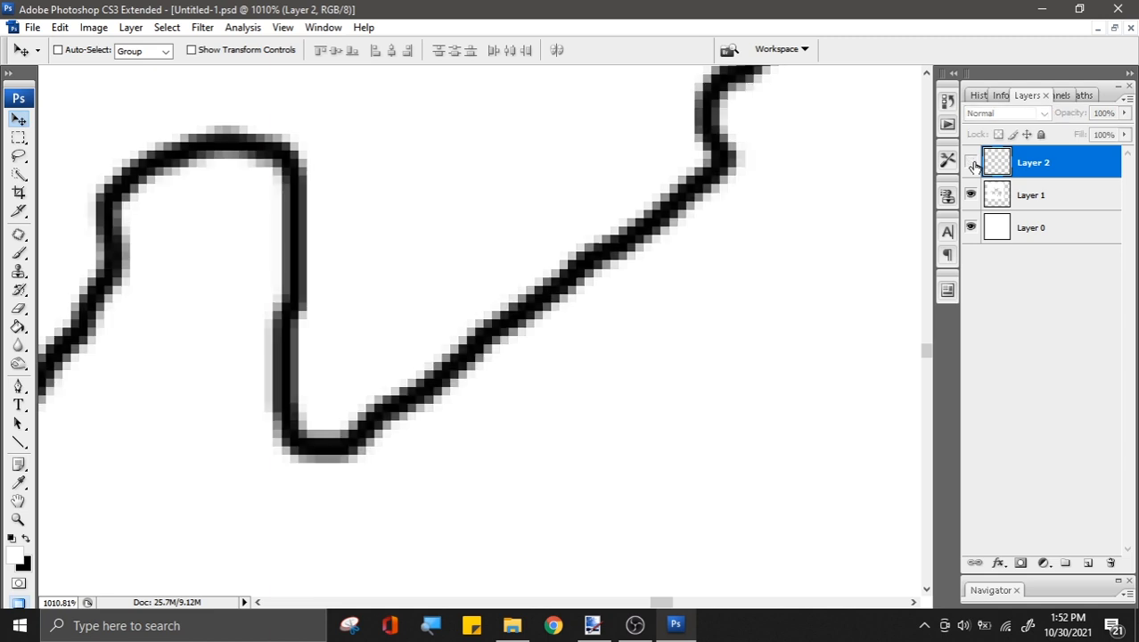
Step: Show Layer 2 and place Layer 2 and Layer 1 together in a new collapsed layer group
click(972, 163)
scroll(409, 318, down, 10)
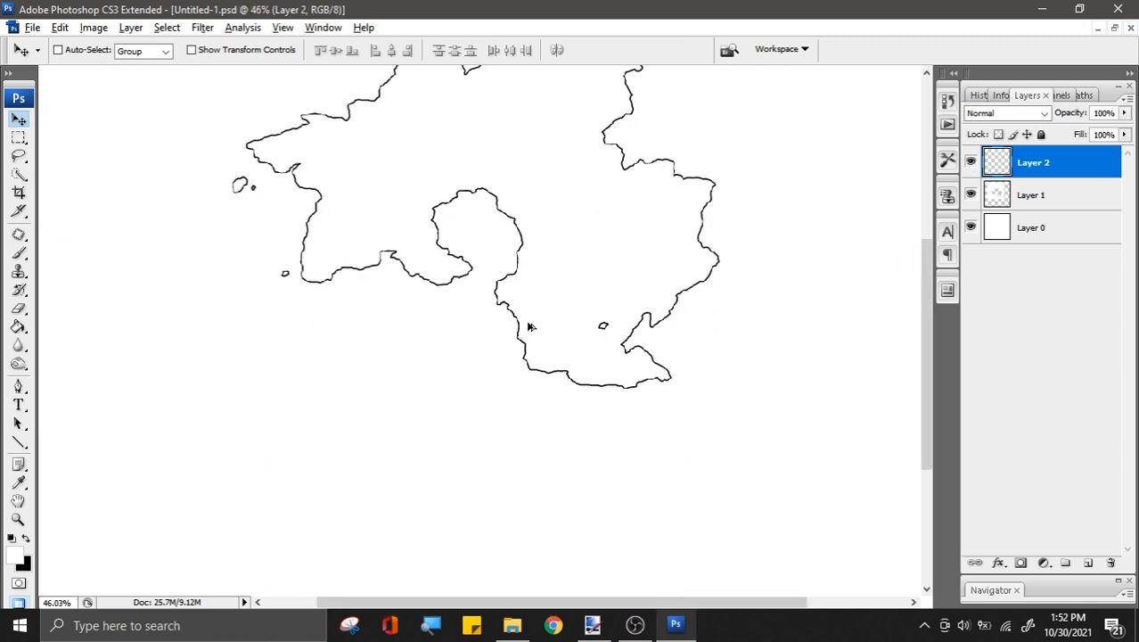
mouse_move(930, 362)
mouse_down()
mouse_move(930, 267)
mouse_move(929, 284)
mouse_up()
click(1066, 564)
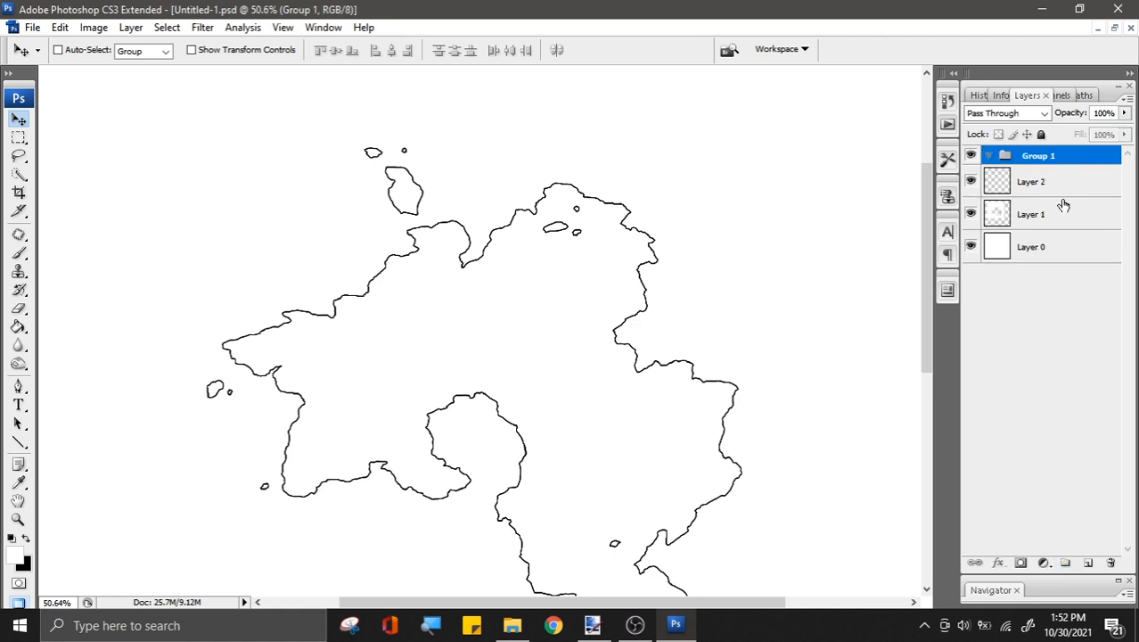
click(1054, 189)
shift+click(1054, 212)
drag(1050, 188, 1047, 159)
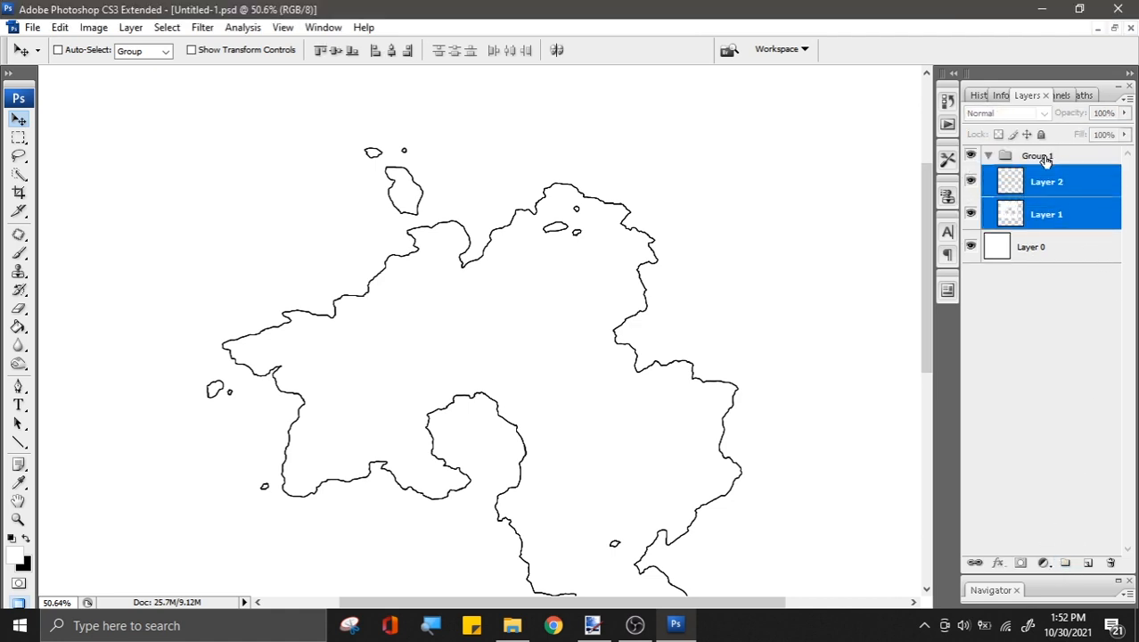
click(987, 157)
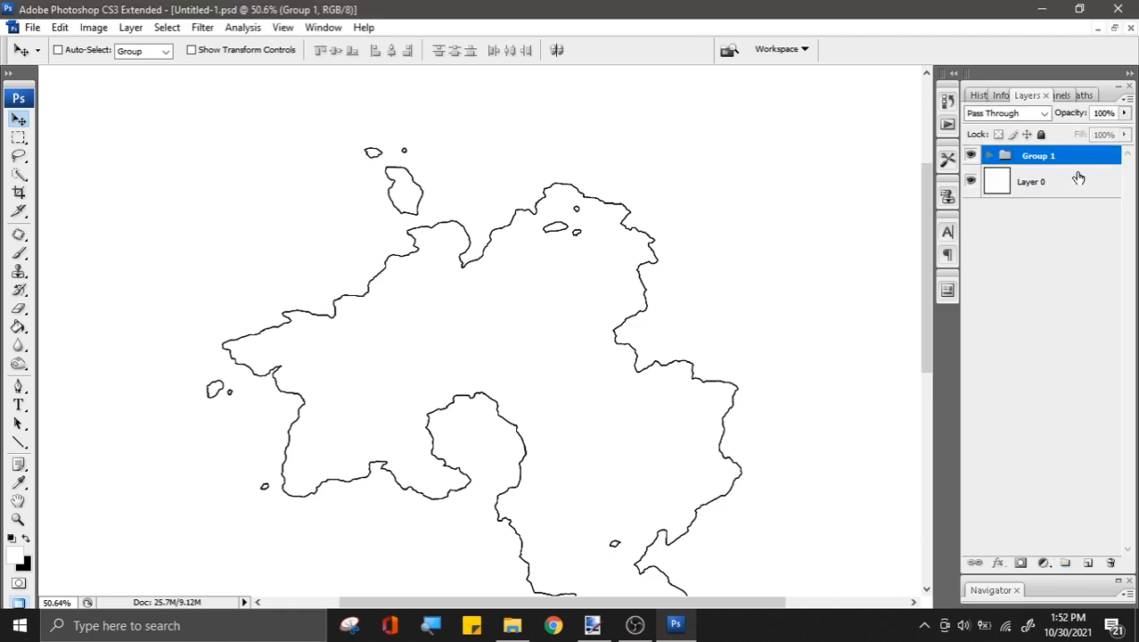
click(987, 157)
click(987, 157)
key(ctrl+0)
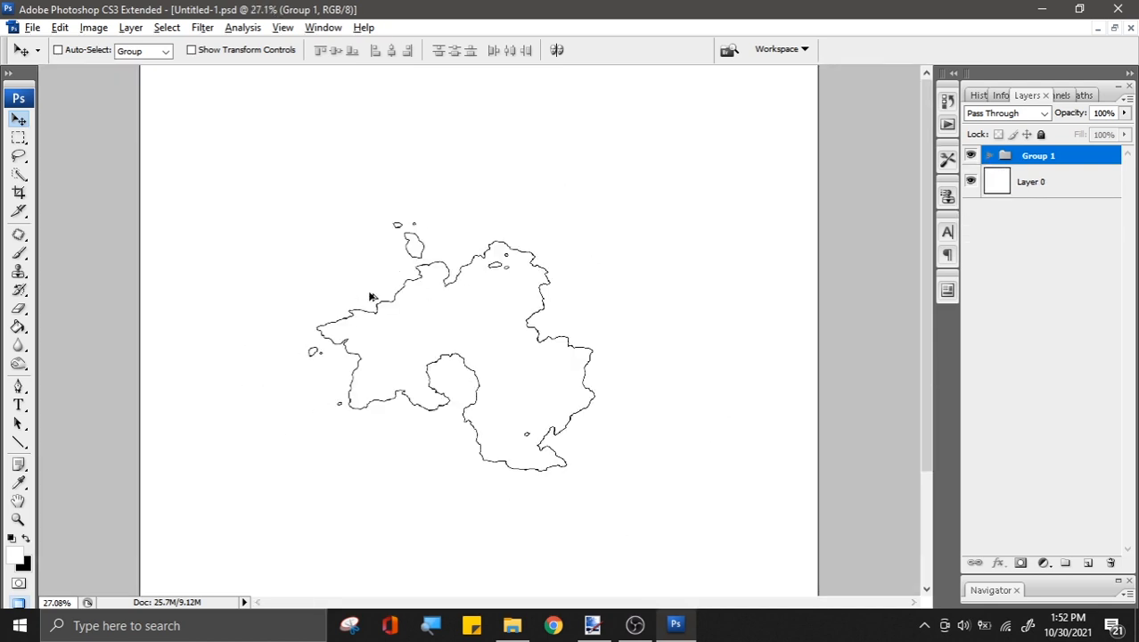
Step: Open the 1Part2 PNG map from the Try folder
click(35, 28)
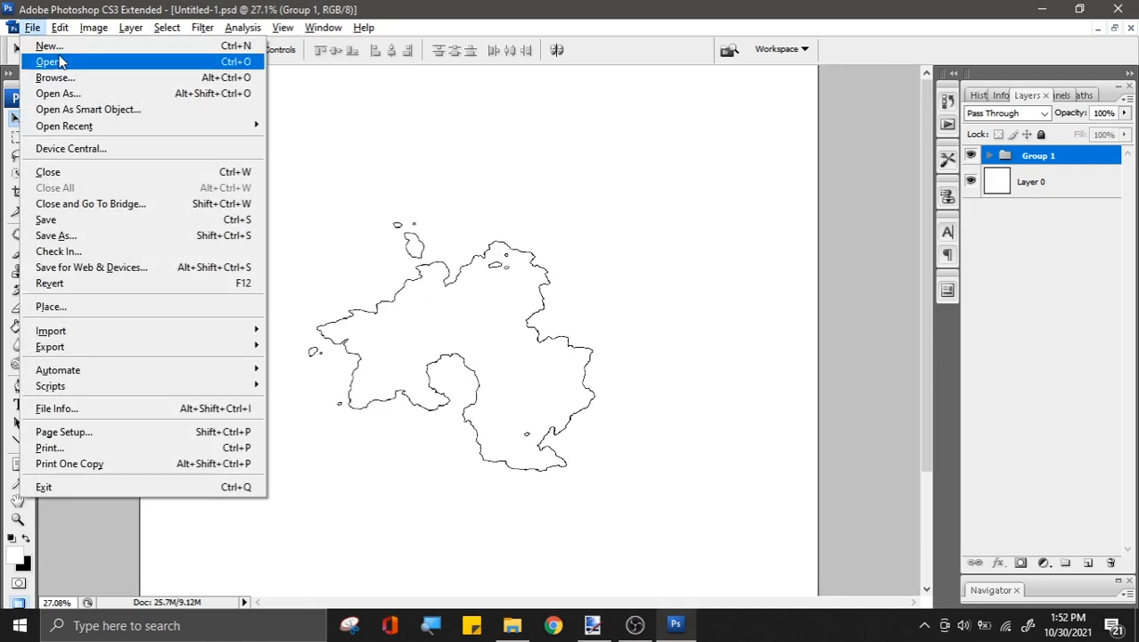
click(69, 60)
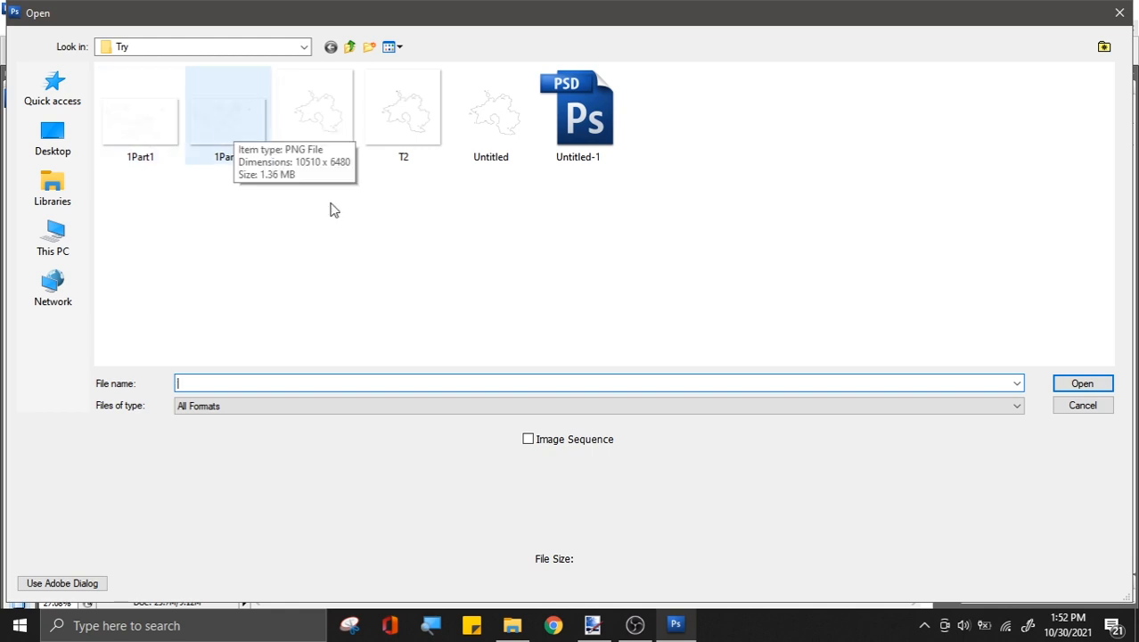
double_click(229, 125)
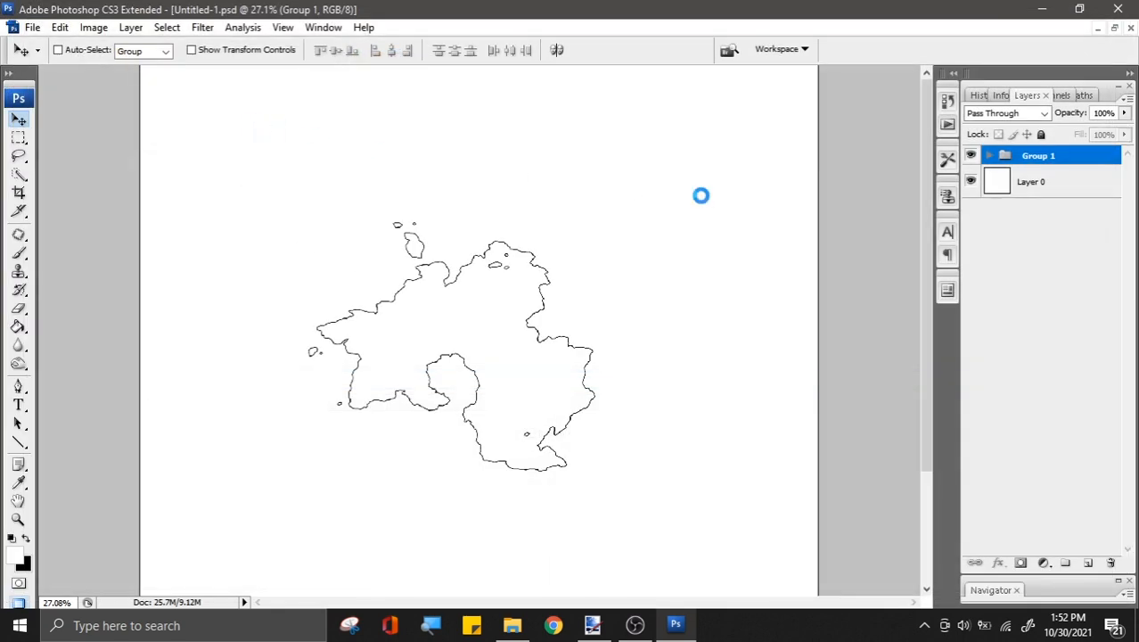
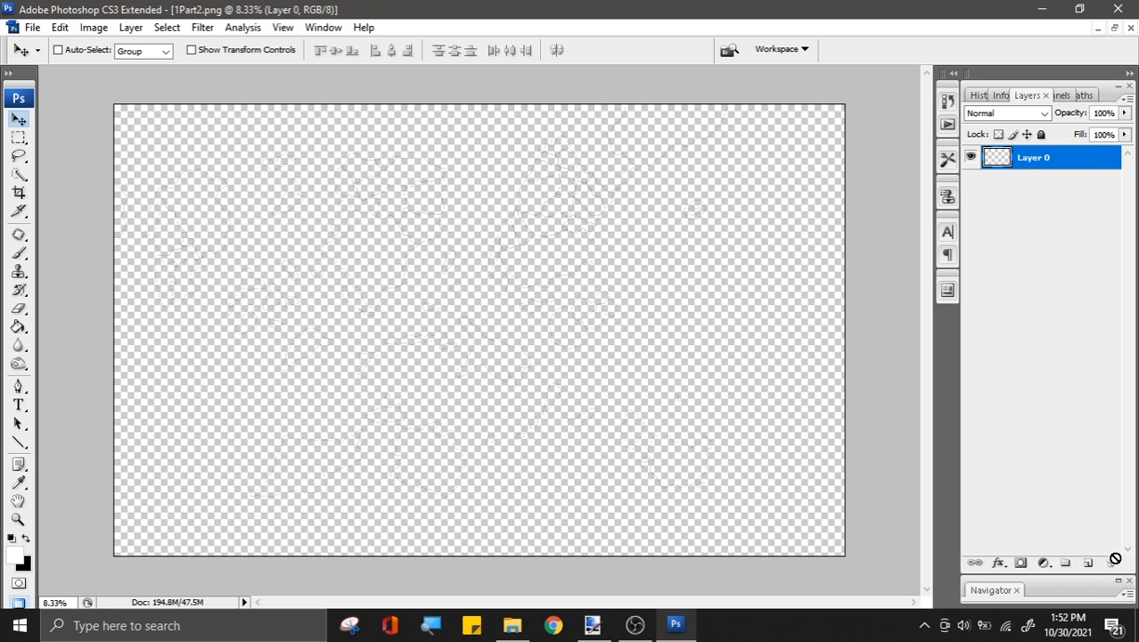
Step: Add a new layer beneath the map outlines on Layer 0 and fill it with white
click(1089, 563)
drag(1052, 156, 1045, 204)
click(19, 329)
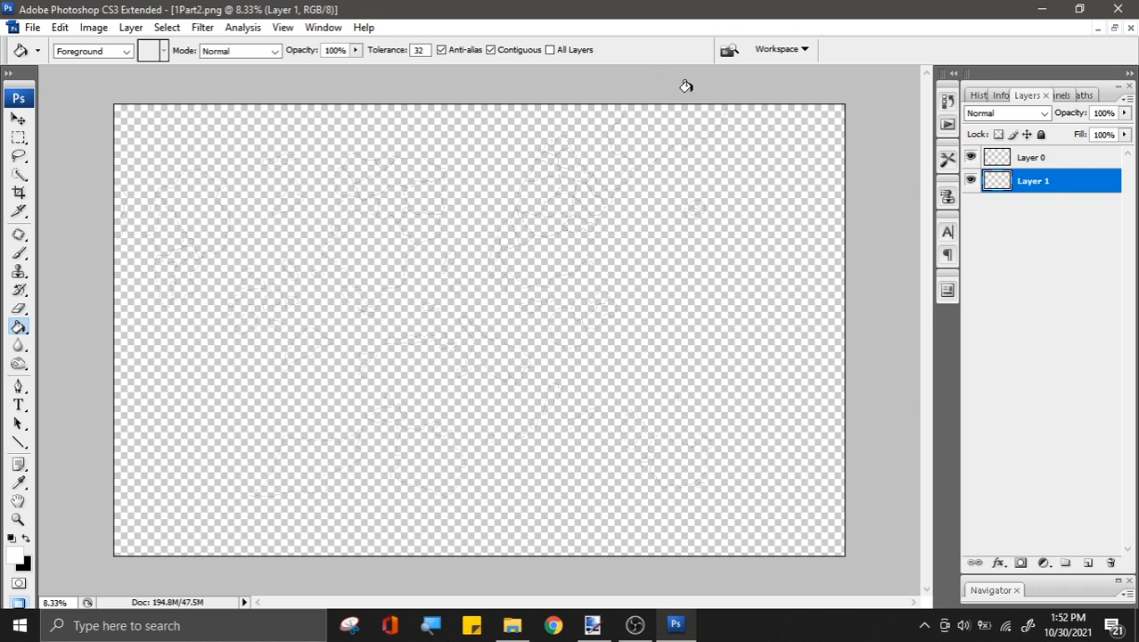
key(alt+BackSpace)
scroll(647, 233, up, 5)
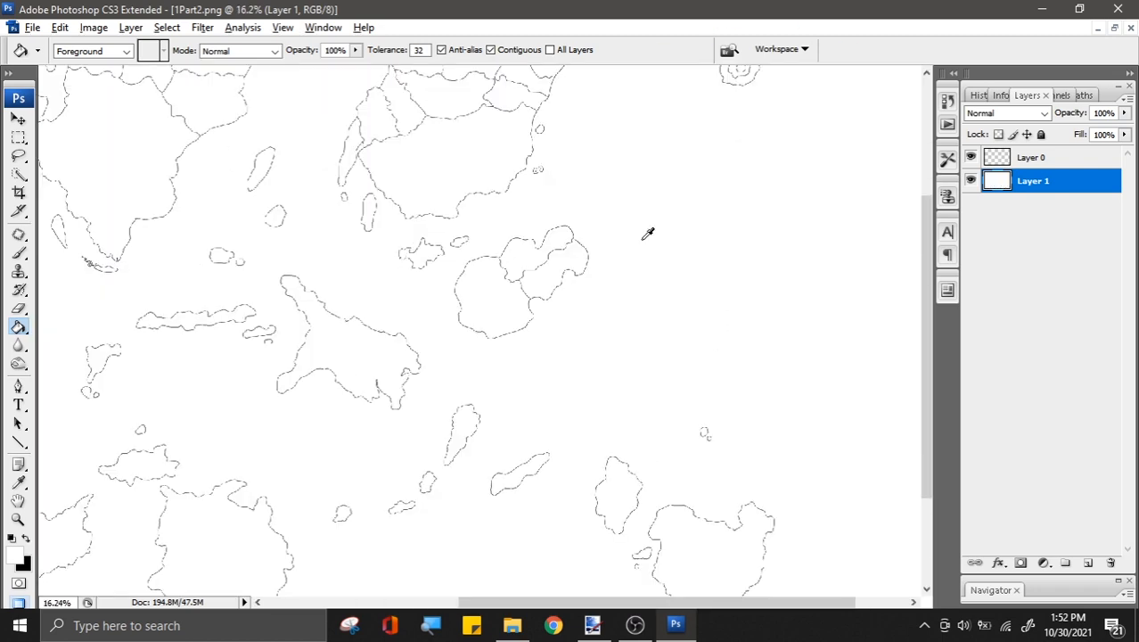
scroll(764, 228, down, 4)
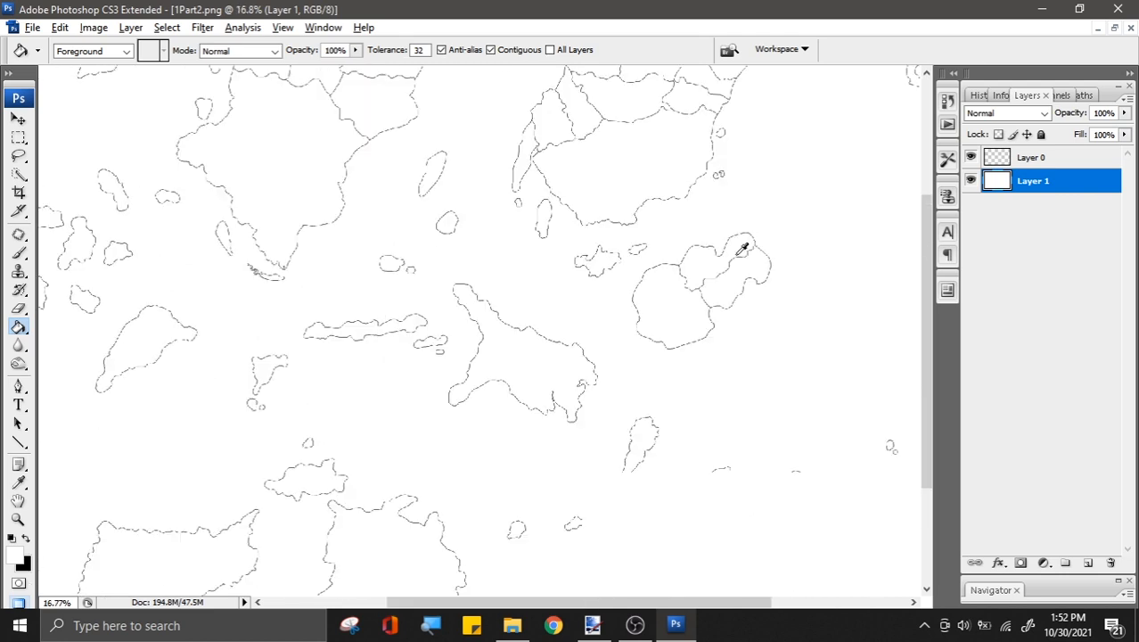
scroll(765, 228, up, 1)
Step: Copy Group 1 with the coastline drawing from the other document into 1Part2.png, between Layer 0 and Layer 1
click(1115, 29)
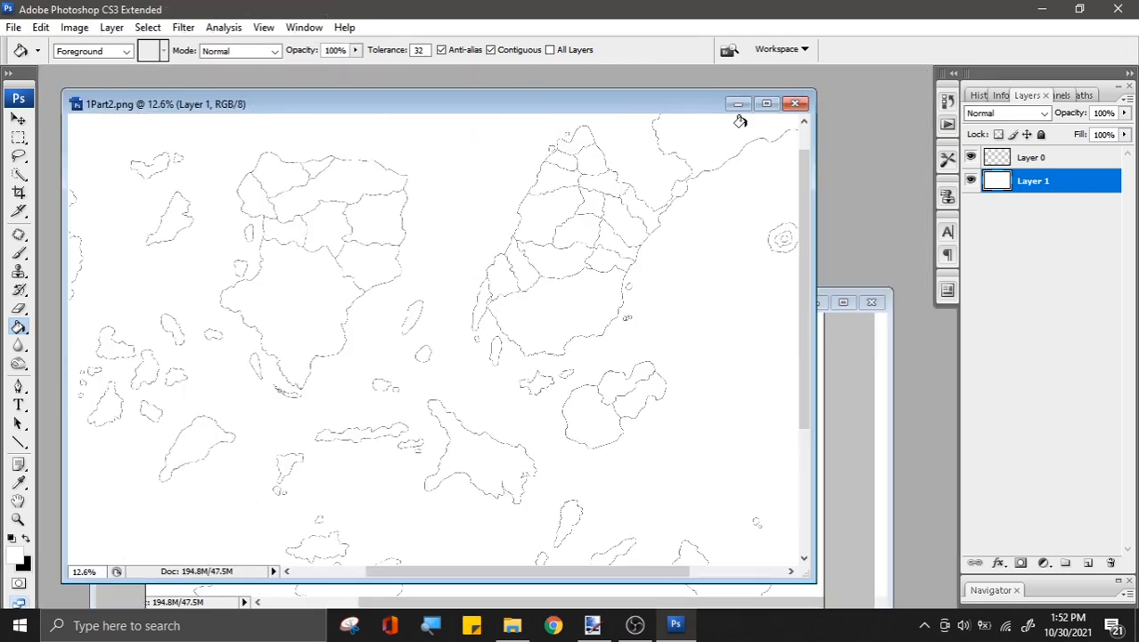
drag(545, 105, 239, 189)
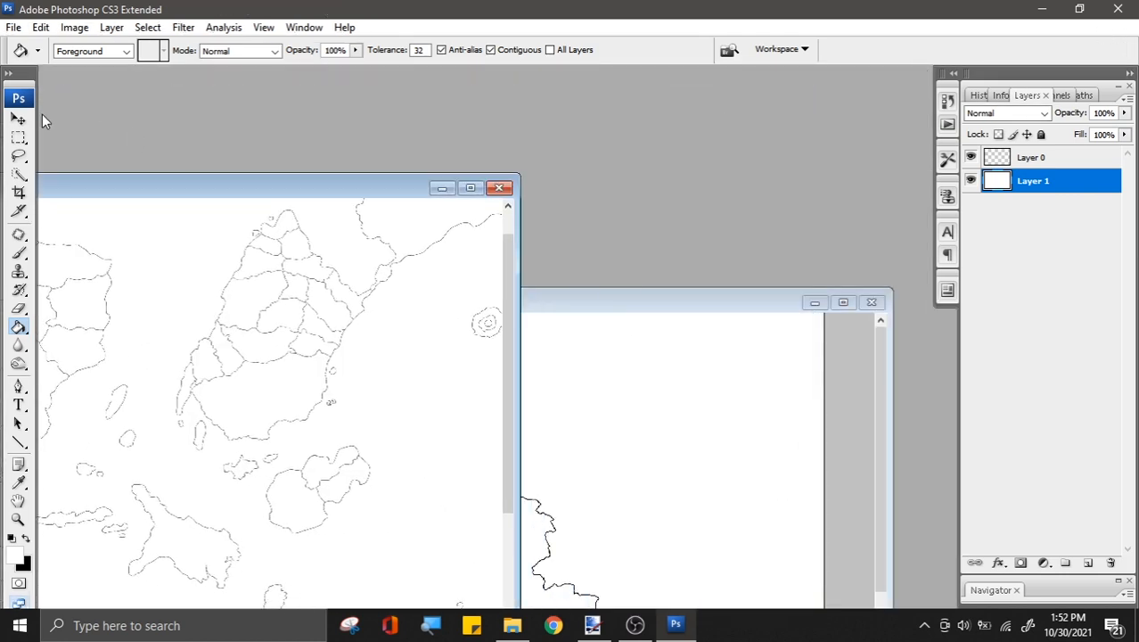
click(18, 118)
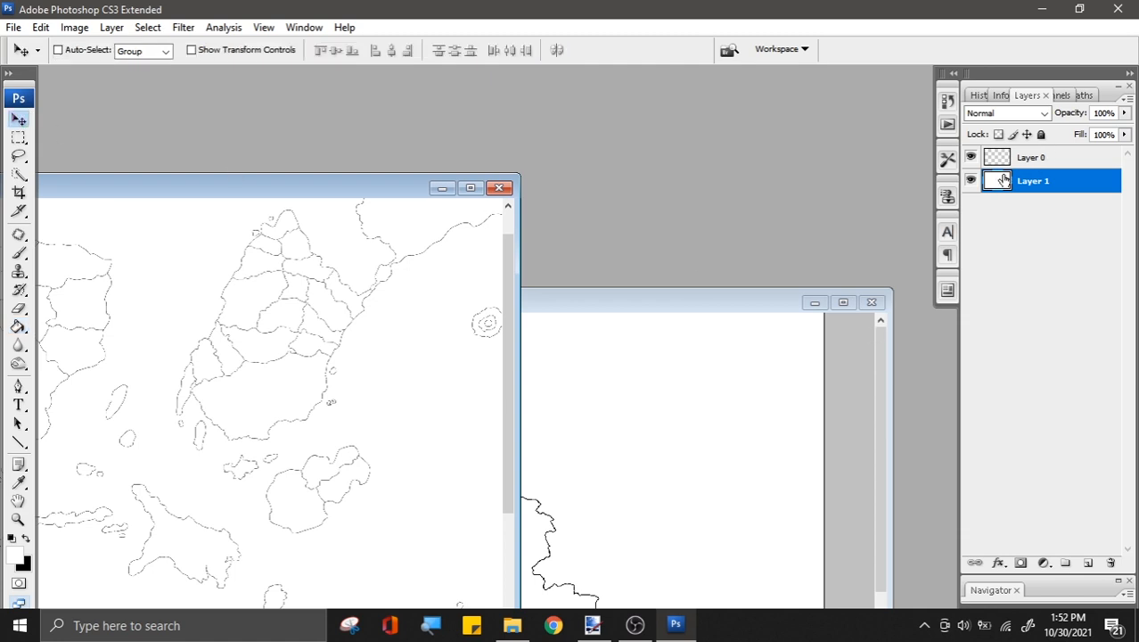
drag(1004, 181, 615, 381)
drag(563, 471, 447, 234)
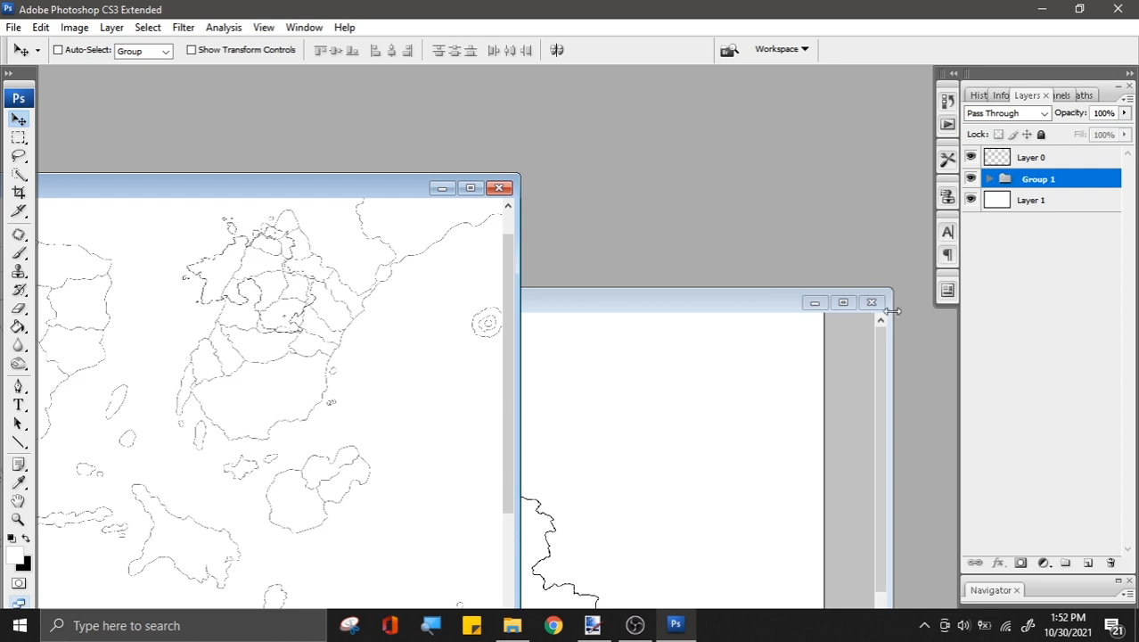
double_click(462, 196)
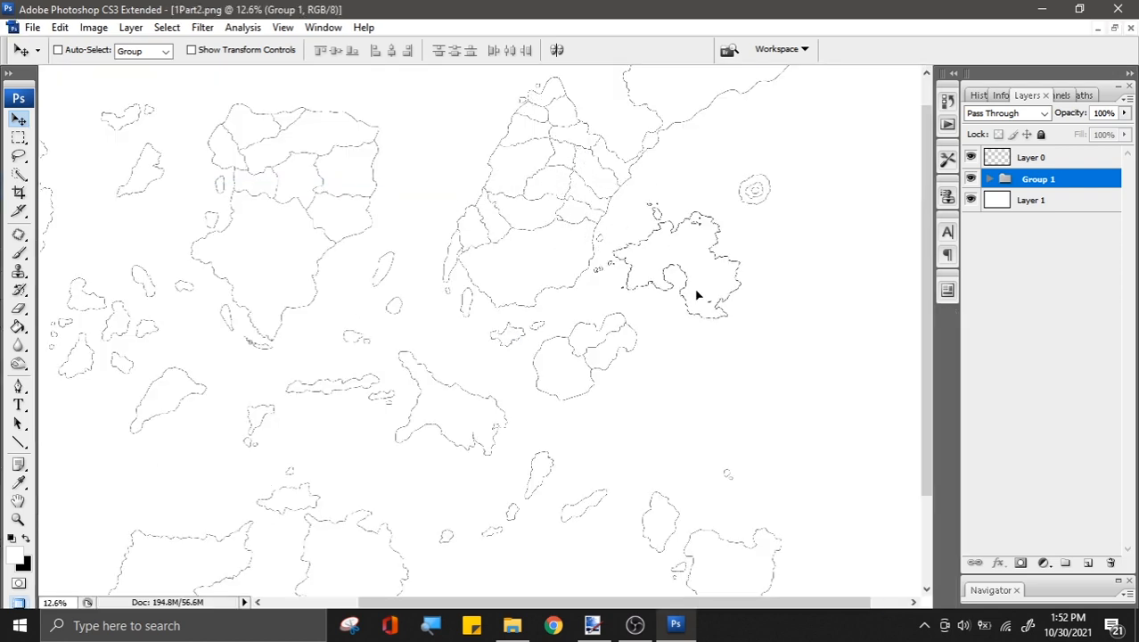
Step: Move the Group 1 landmass into the open sea just east of the northeastern continent, clear of the small coastal islands
scroll(698, 295, up, 8)
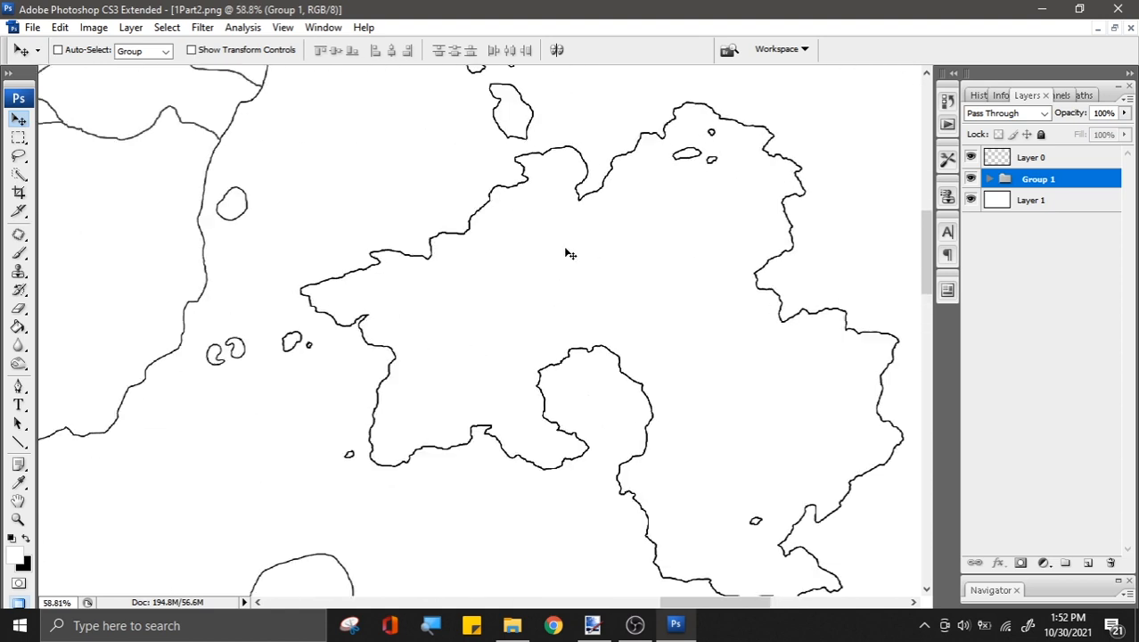
drag(566, 249, 537, 266)
scroll(693, 321, down, 3)
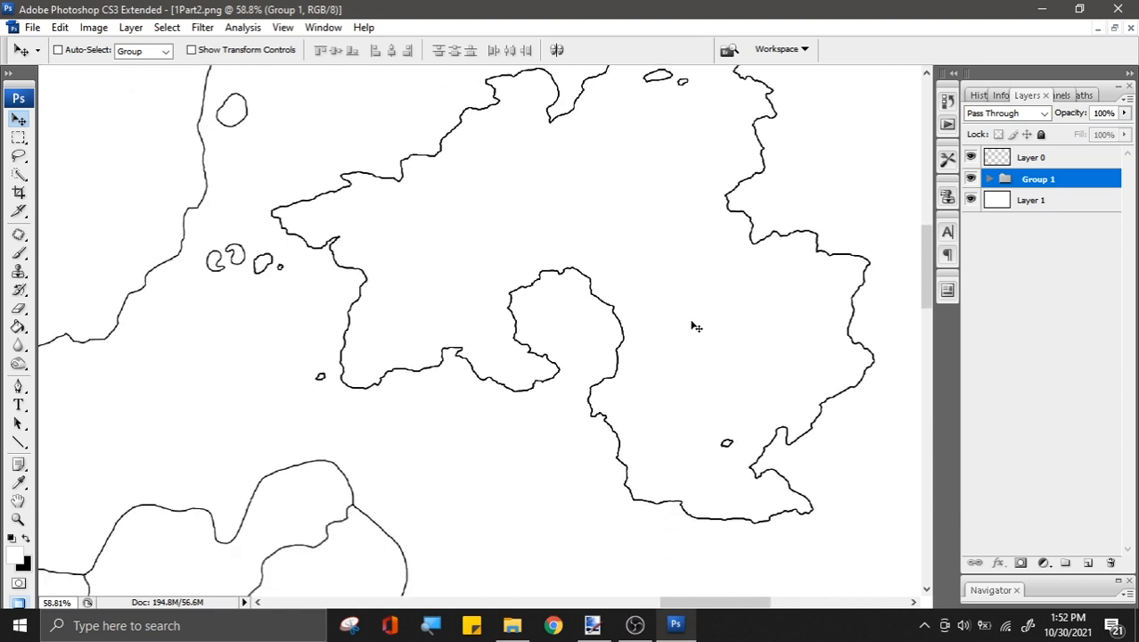
drag(604, 230, 683, 335)
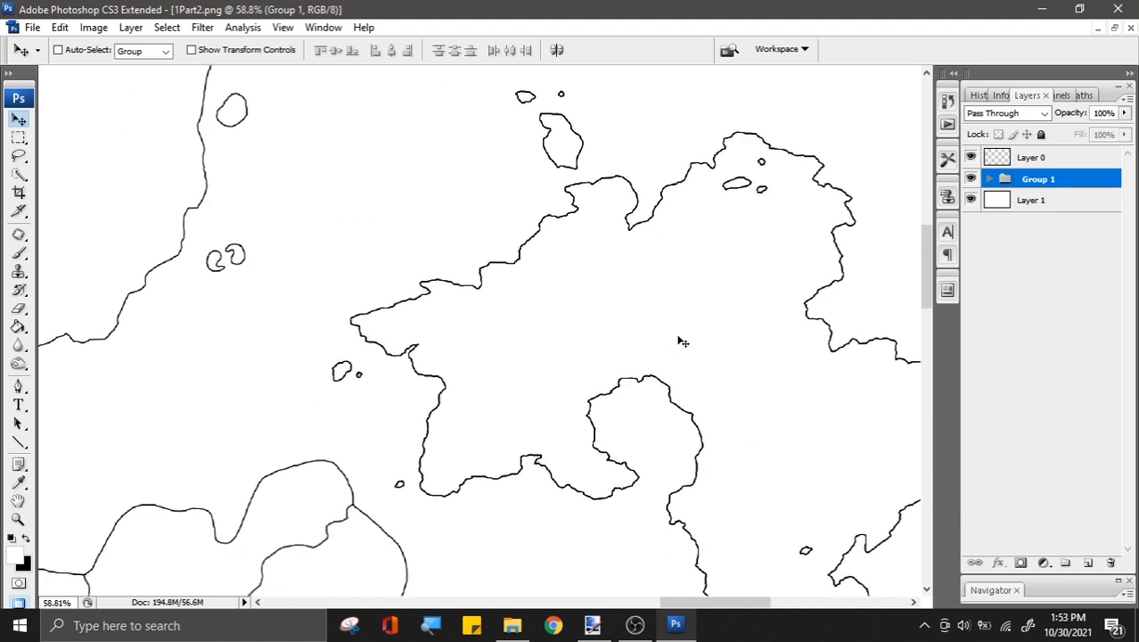
scroll(532, 300, down, 6)
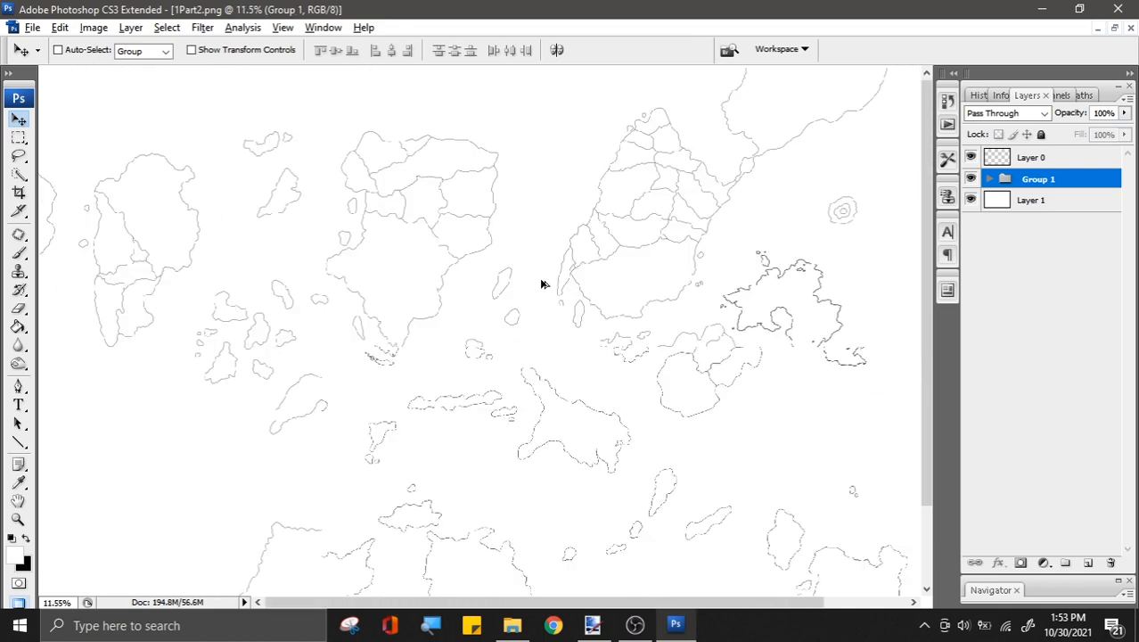
scroll(850, 247, up, 3)
scroll(853, 305, down, 5)
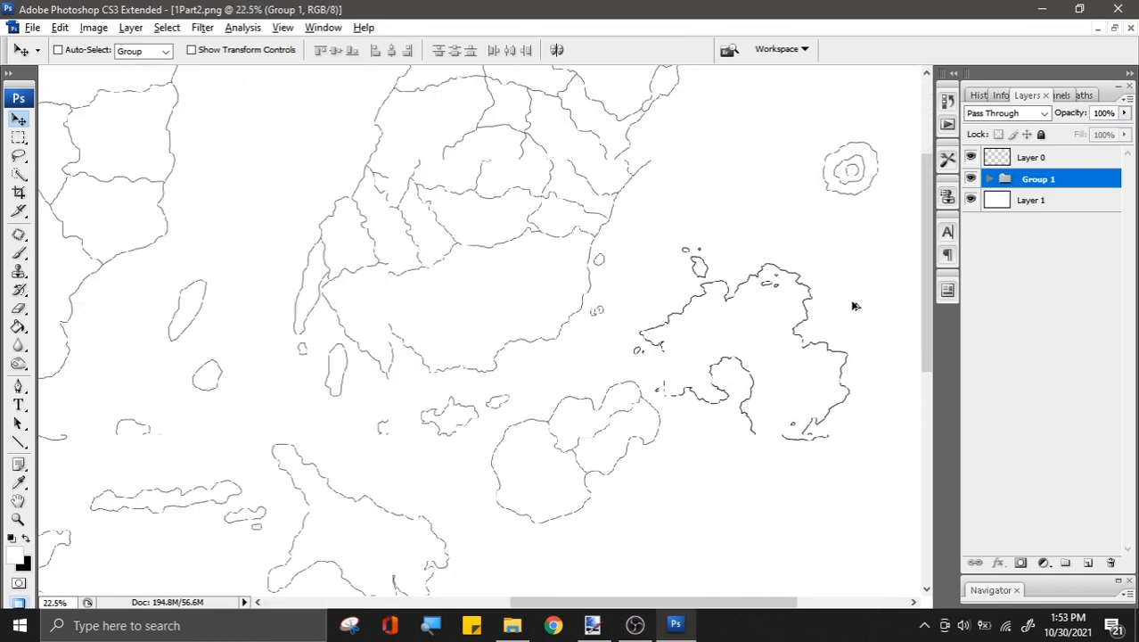
scroll(811, 187, up, 2)
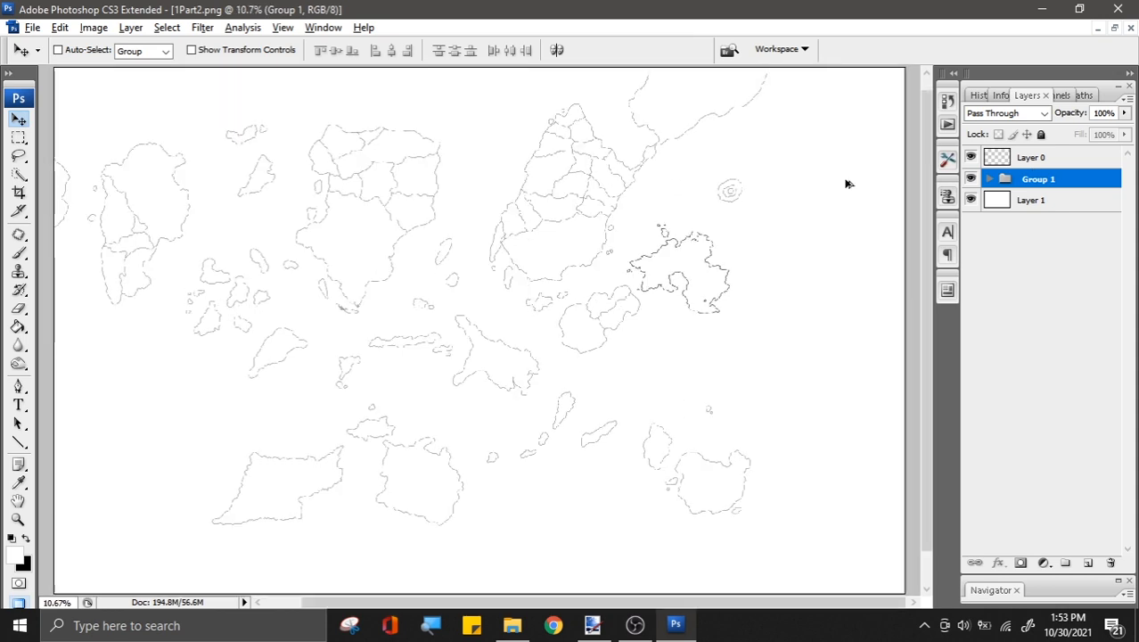
Step: Duplicate Layer 0 with the map outlines, keeping the default layer name
click(1036, 160)
click(1085, 565)
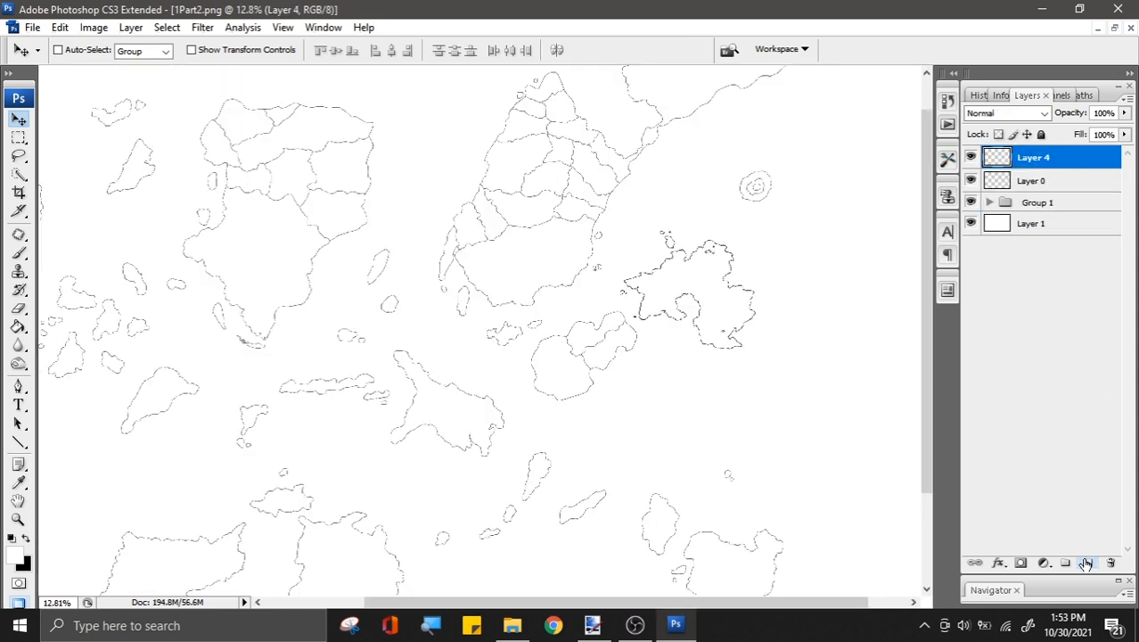
key(ctrl+z)
right_click(1061, 160)
click(1016, 211)
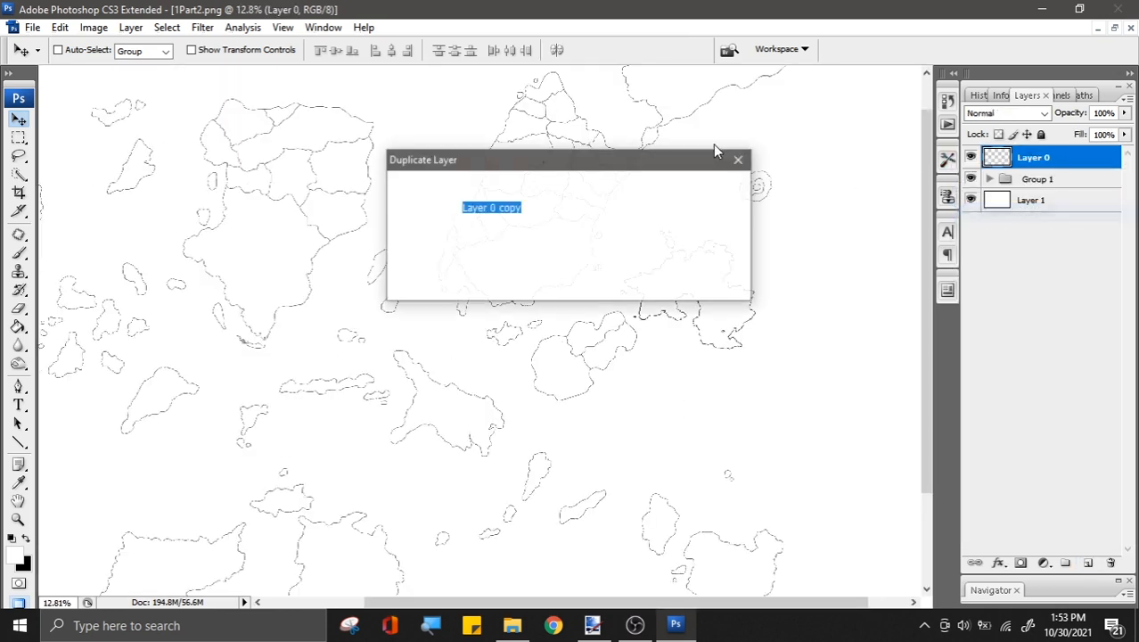
click(715, 185)
Step: Put Layer 0 into a new group and add an empty layer above it inside that group
click(1094, 182)
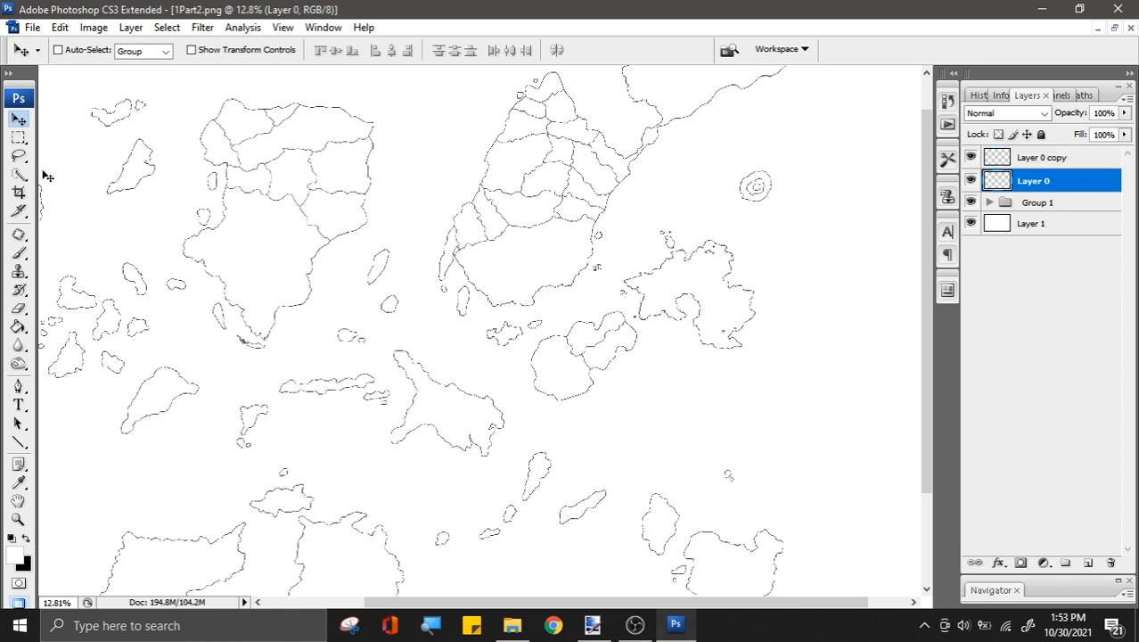
click(18, 326)
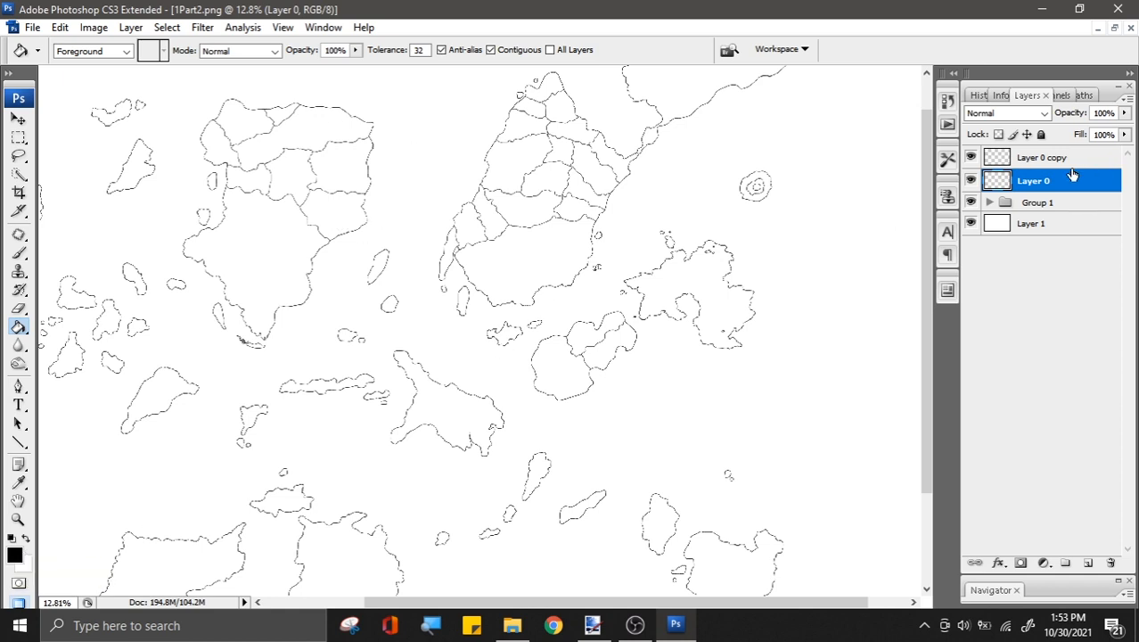
click(1068, 567)
mouse_move(1065, 202)
mouse_down()
mouse_move(1063, 179)
mouse_move(1046, 217)
mouse_move(1045, 202)
mouse_up()
click(1088, 562)
Step: Hide Group 1, the white Layer 1 and Layer 0 copy, keeping only the layers in Group 2 visible
click(970, 244)
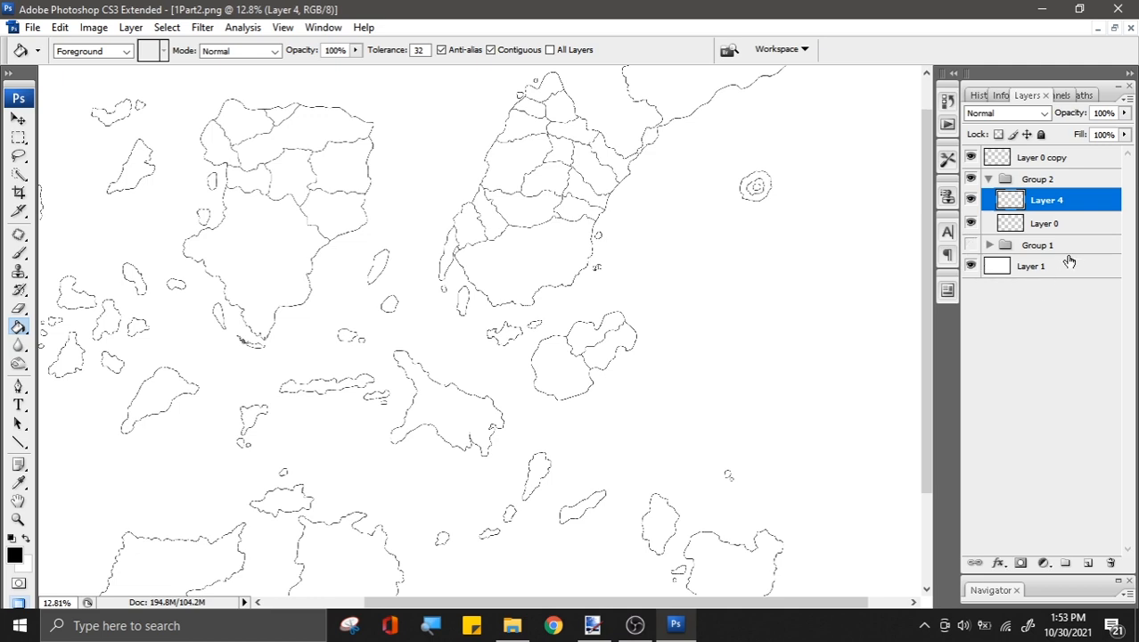
click(971, 266)
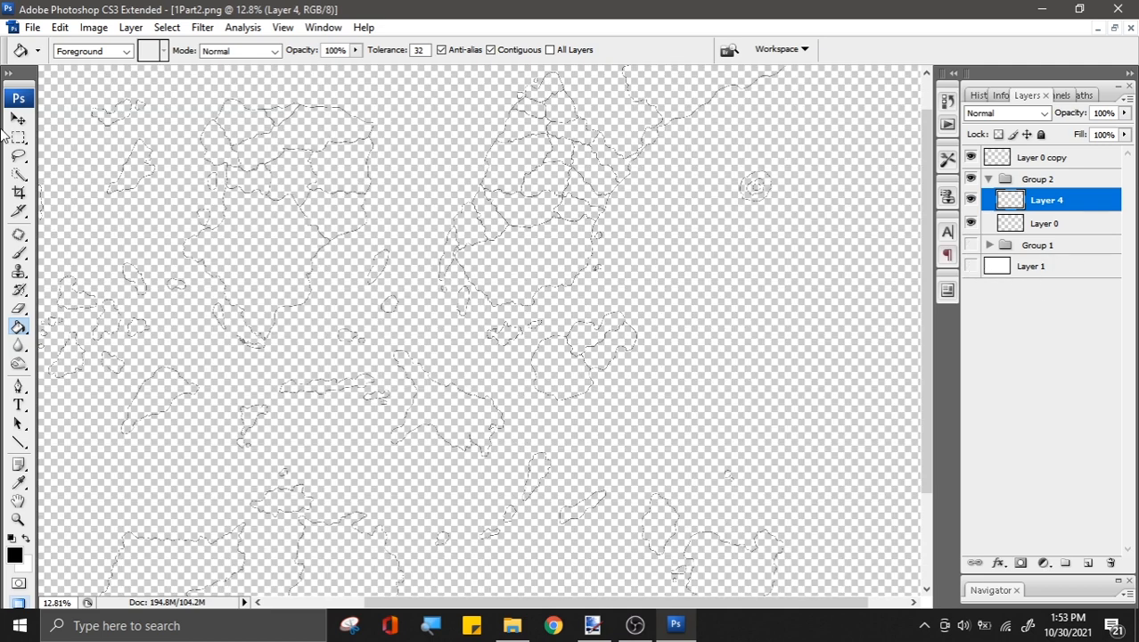
click(970, 199)
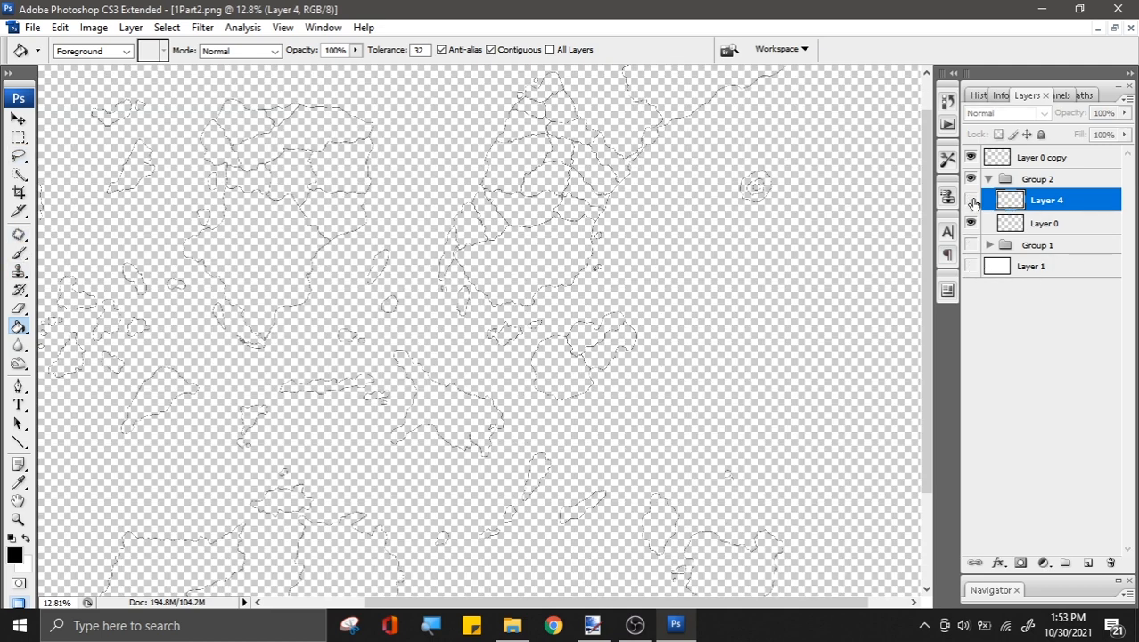
click(985, 156)
click(972, 157)
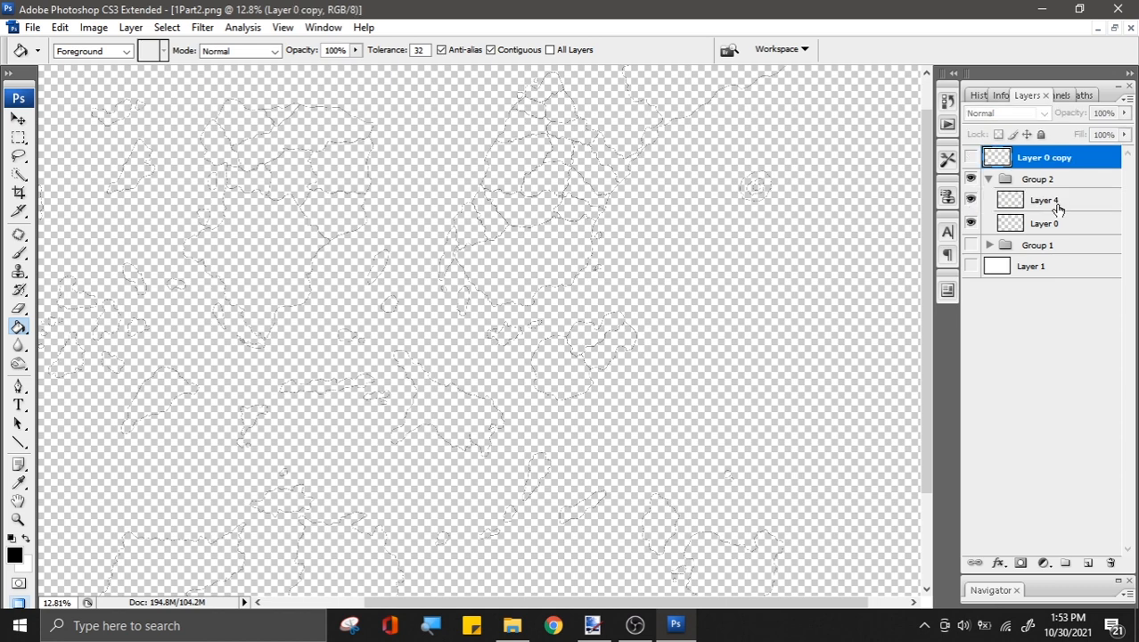
click(1058, 205)
click(972, 224)
click(971, 224)
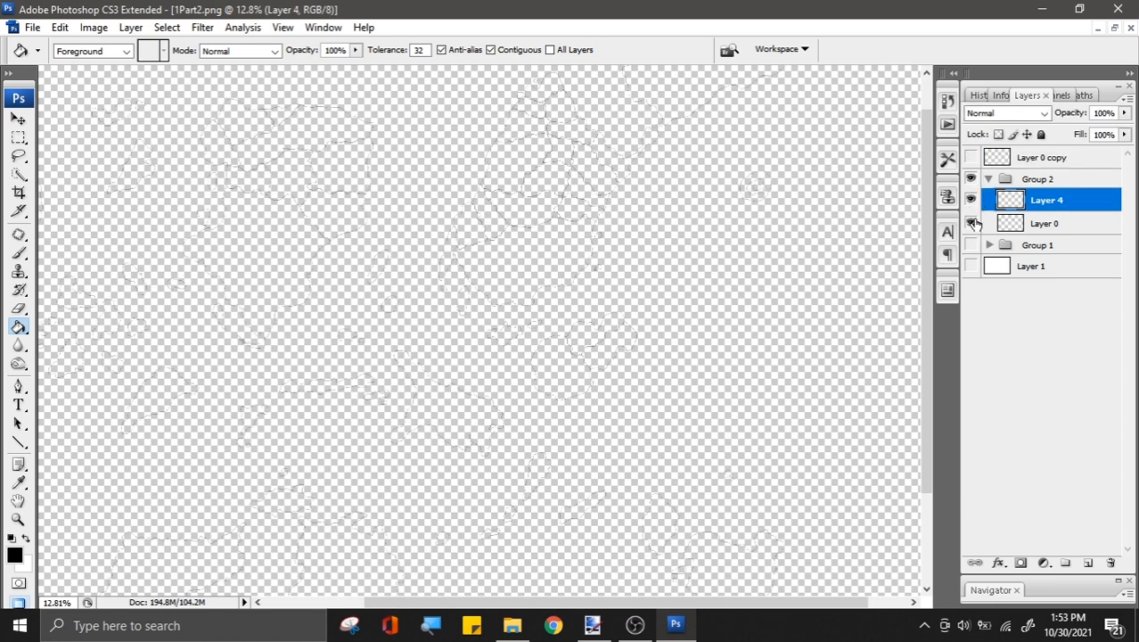
click(971, 224)
click(971, 224)
Step: Fill the sea around the landmasses on Layer 0 with white using the Paint Bucket
click(1056, 223)
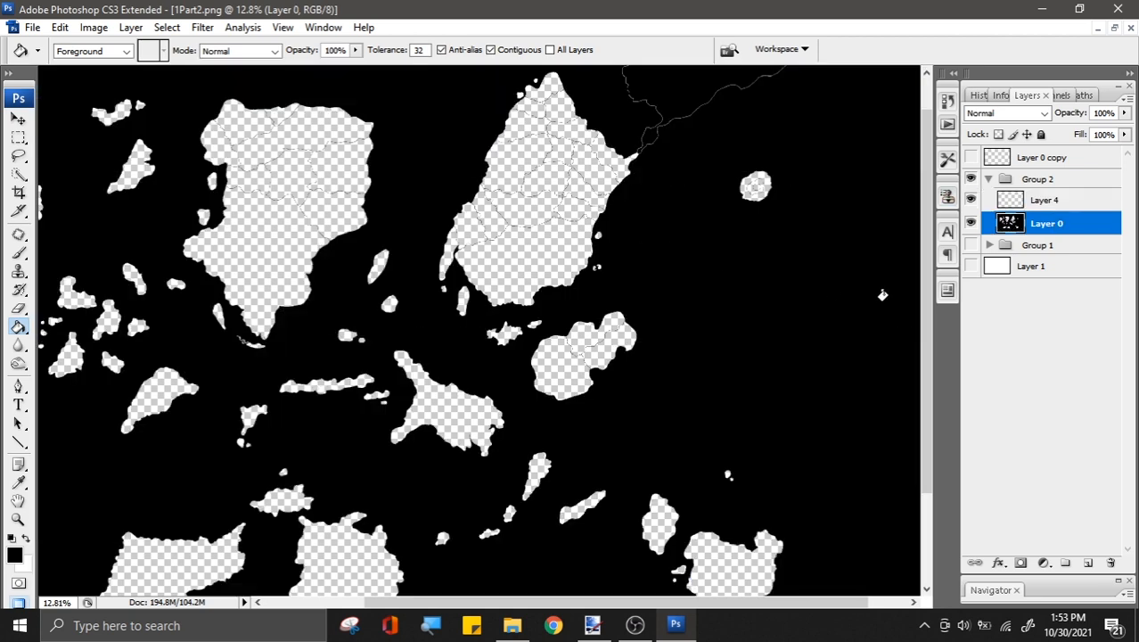
key(ctrl+z)
key(x)
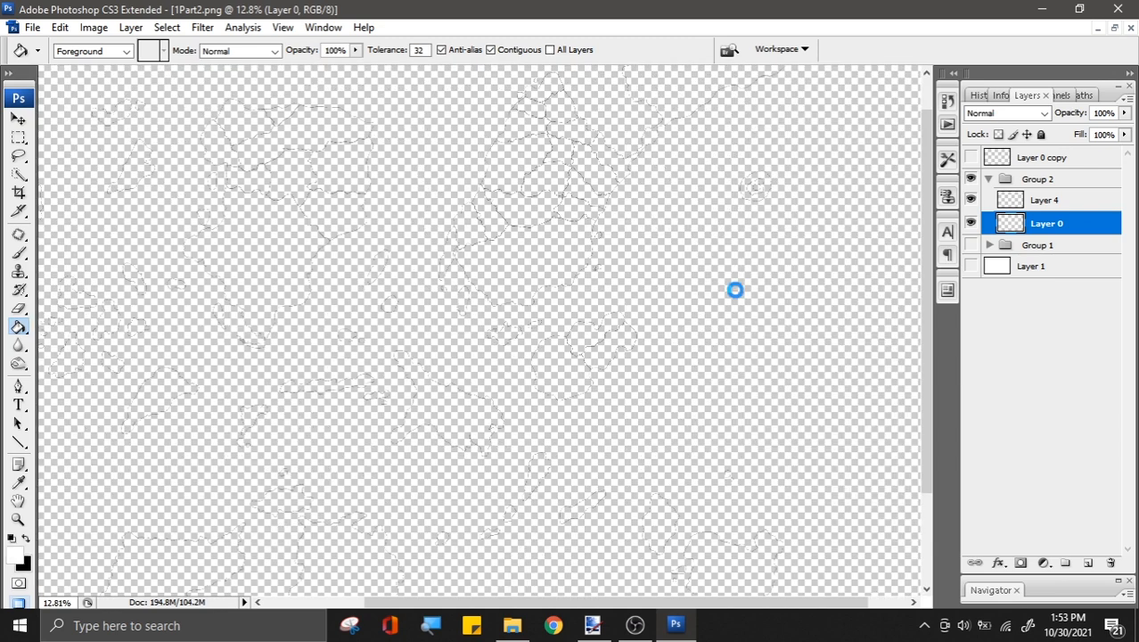
click(691, 234)
scroll(535, 263, up, 6)
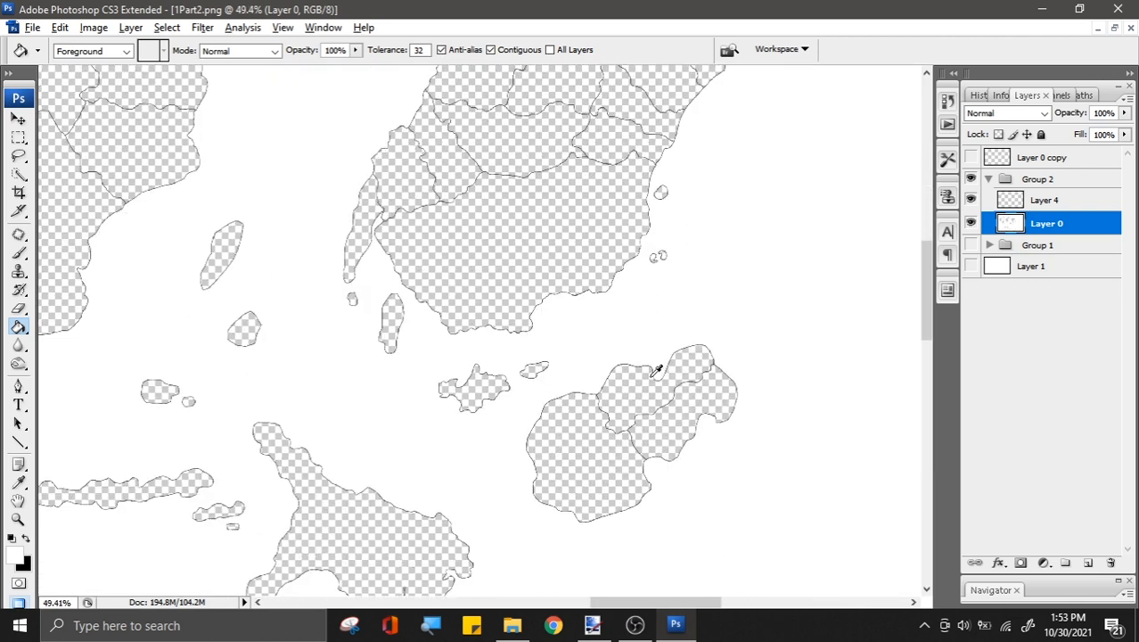
Step: Load Layer 0's pixels as a selection and invert it so the transparent land areas are selected
scroll(657, 370, up, 5)
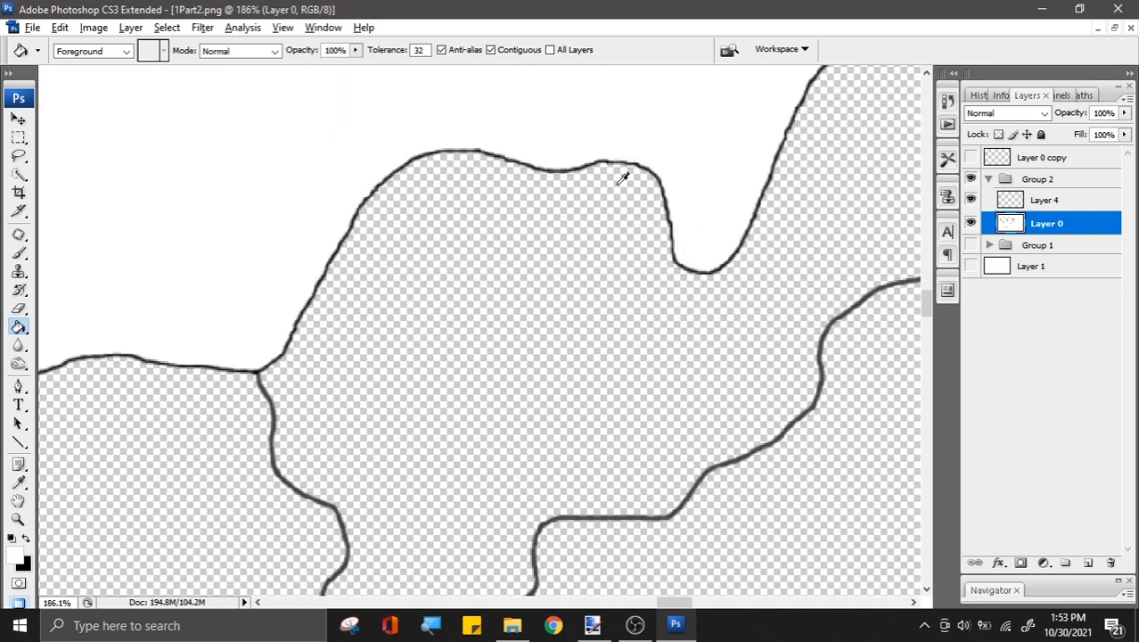
scroll(622, 178, down, 8)
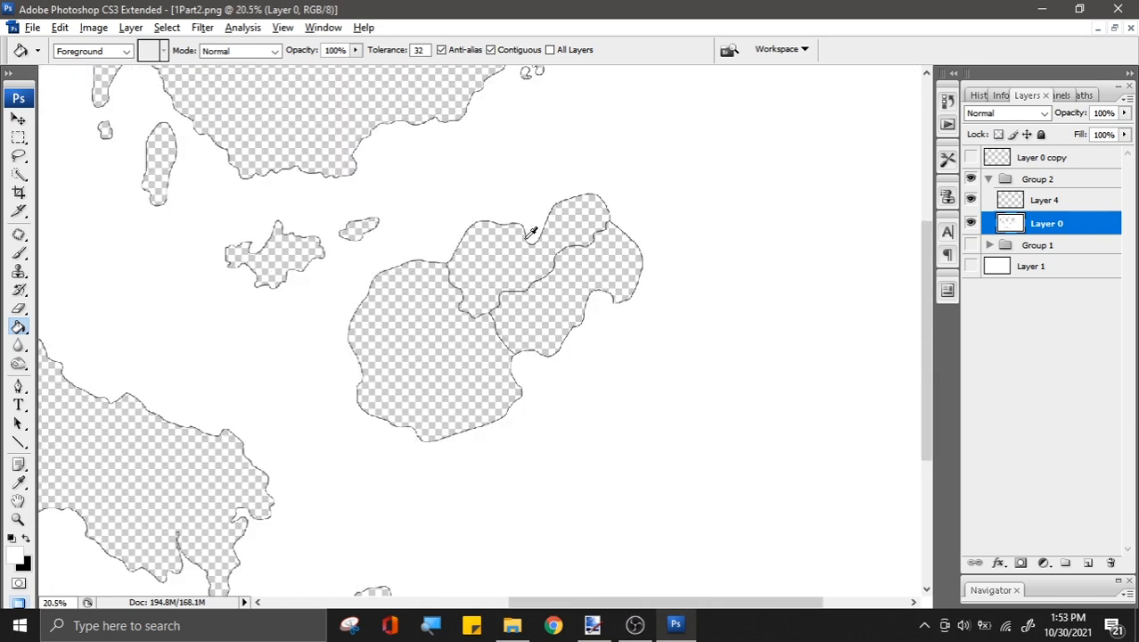
scroll(527, 238, down, 2)
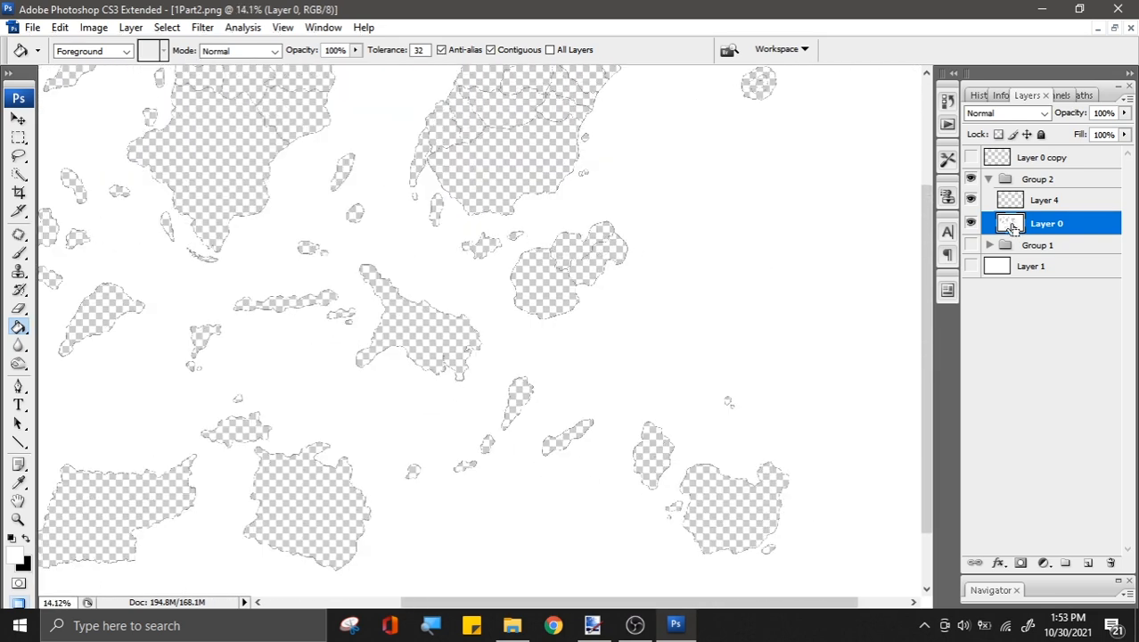
scroll(388, 224, up, 2)
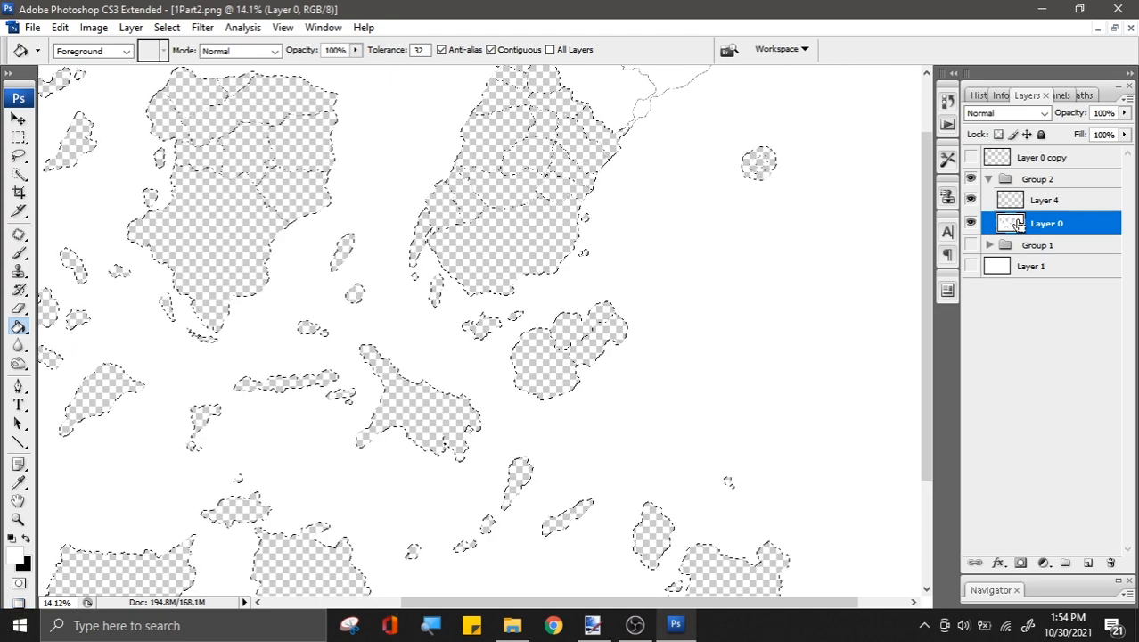
scroll(249, 305, up, 2)
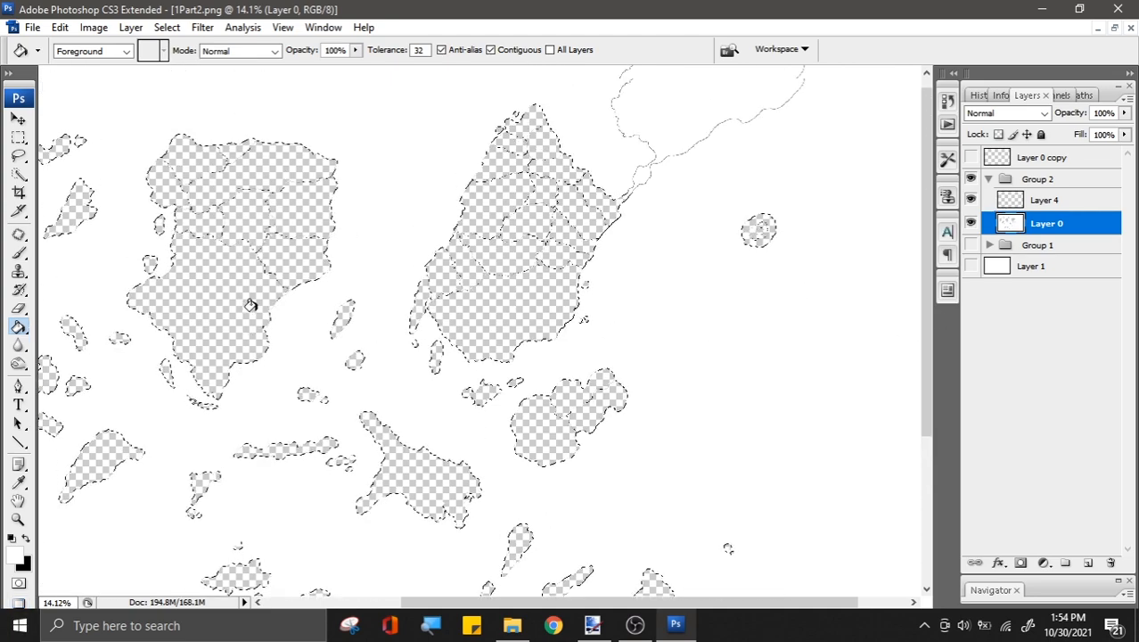
click(95, 29)
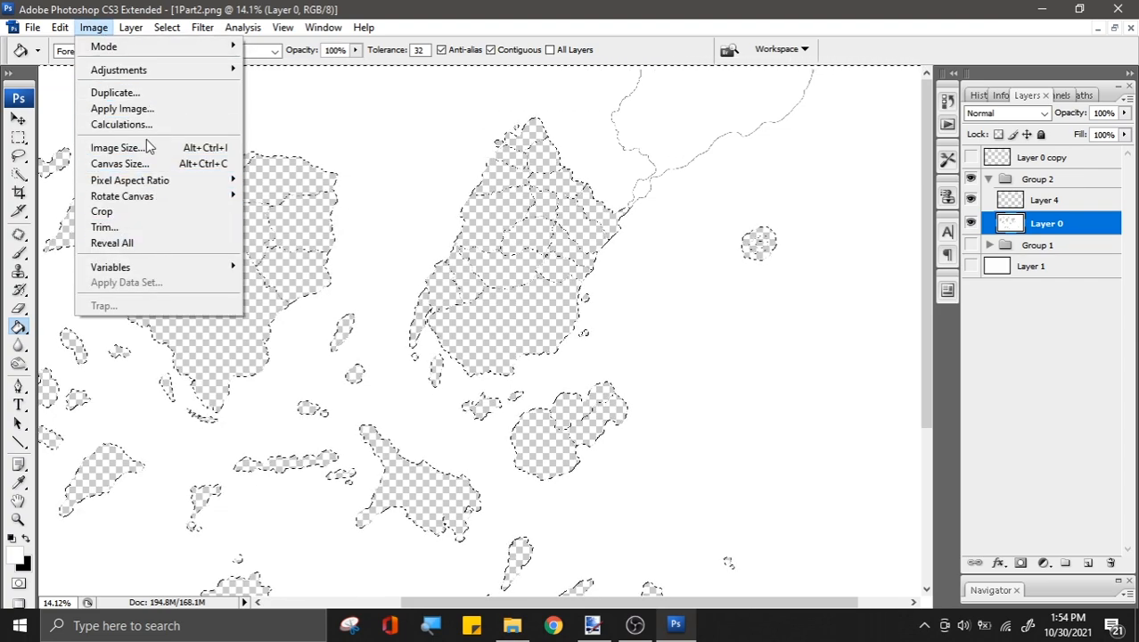
mouse_move(255, 33)
mouse_move(166, 27)
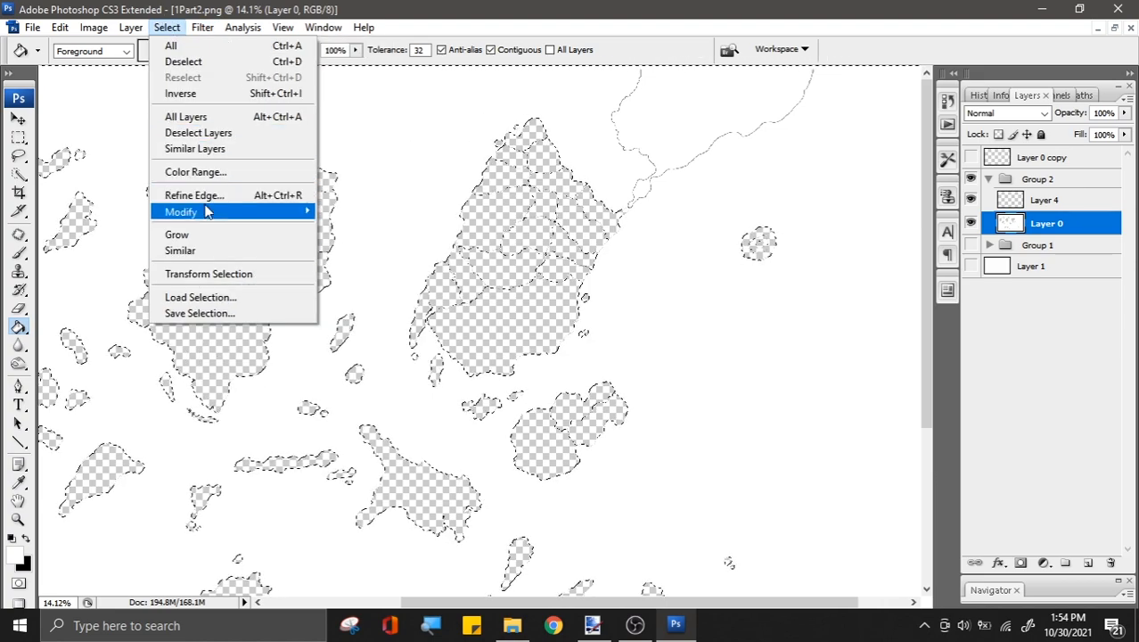
click(240, 94)
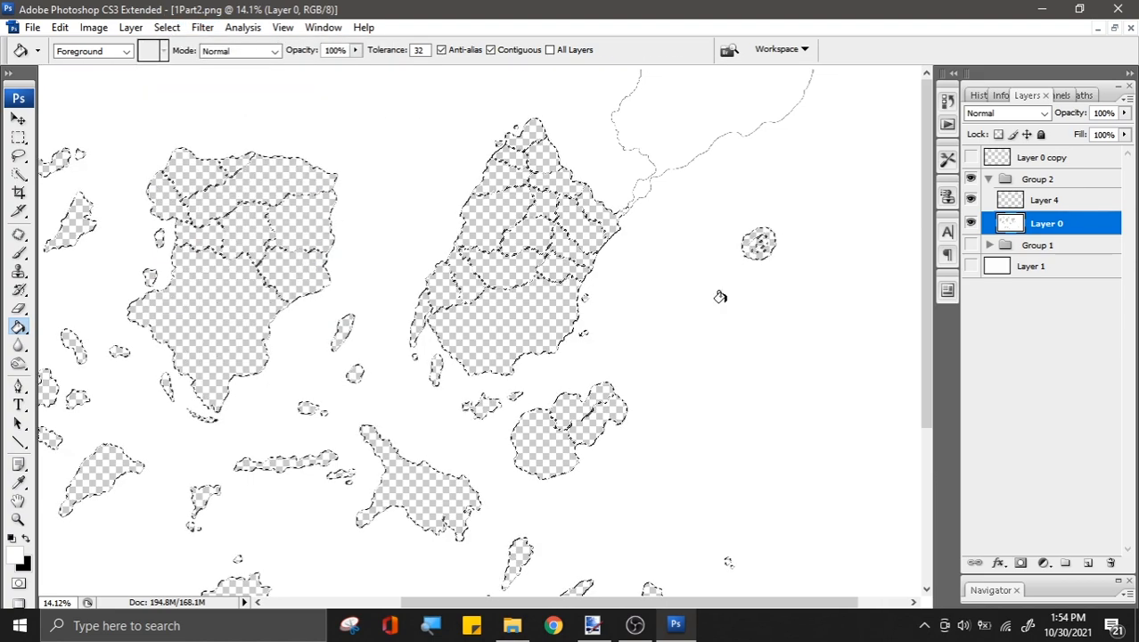
Step: Fill the selected land areas on Layer 4 with white in Normal mode at 100% opacity, and clear the selection
scroll(415, 309, up, 3)
click(1068, 201)
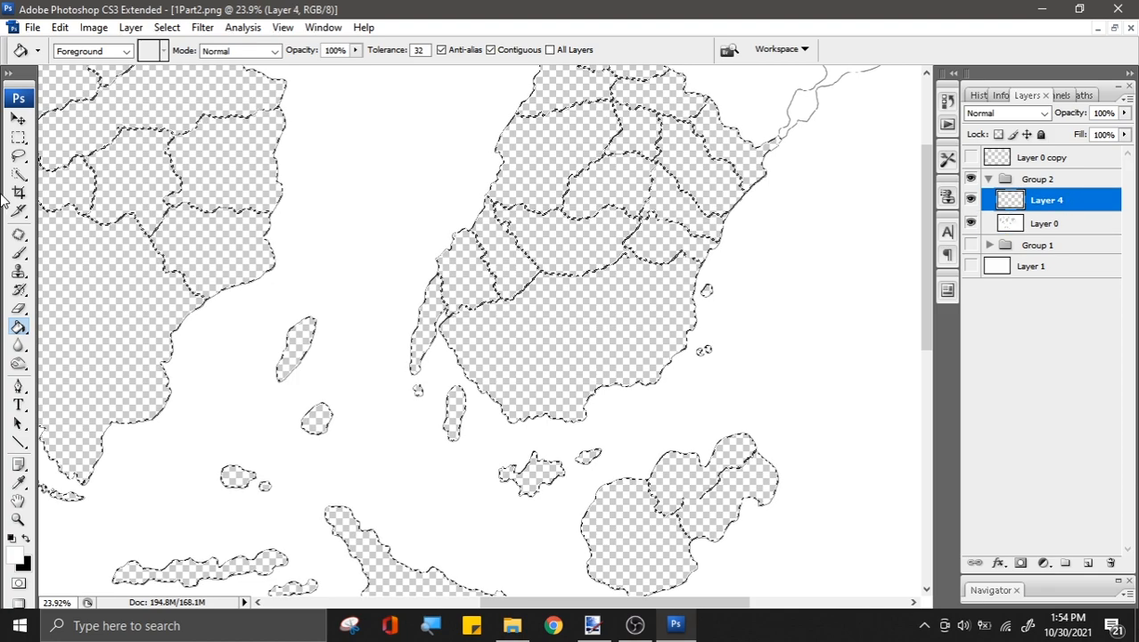
key(w)
right_click(697, 270)
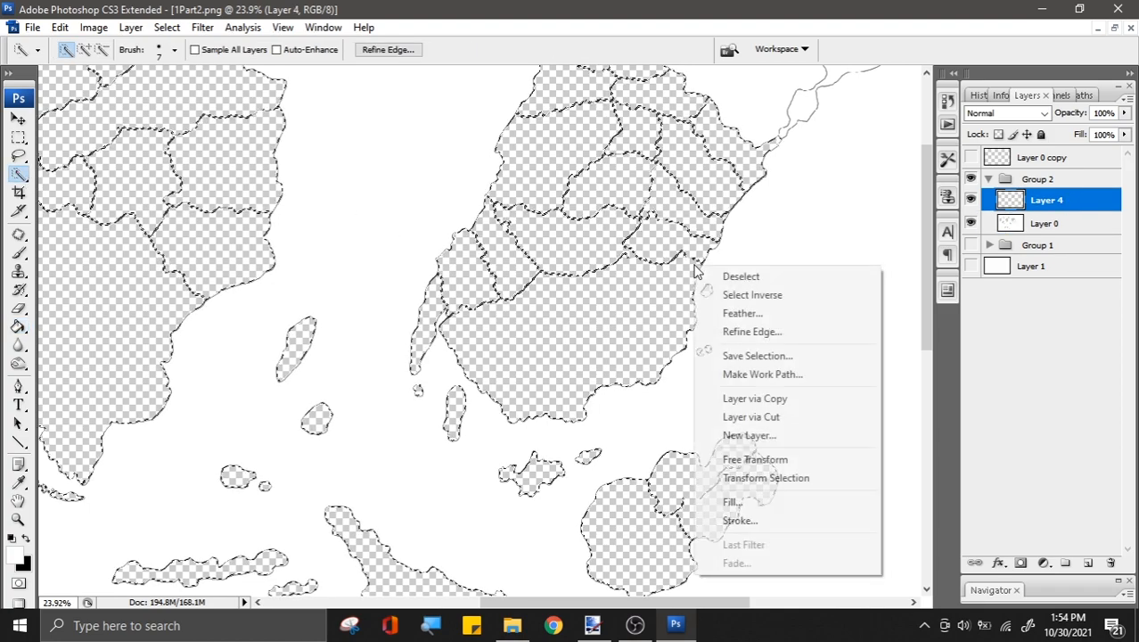
click(761, 505)
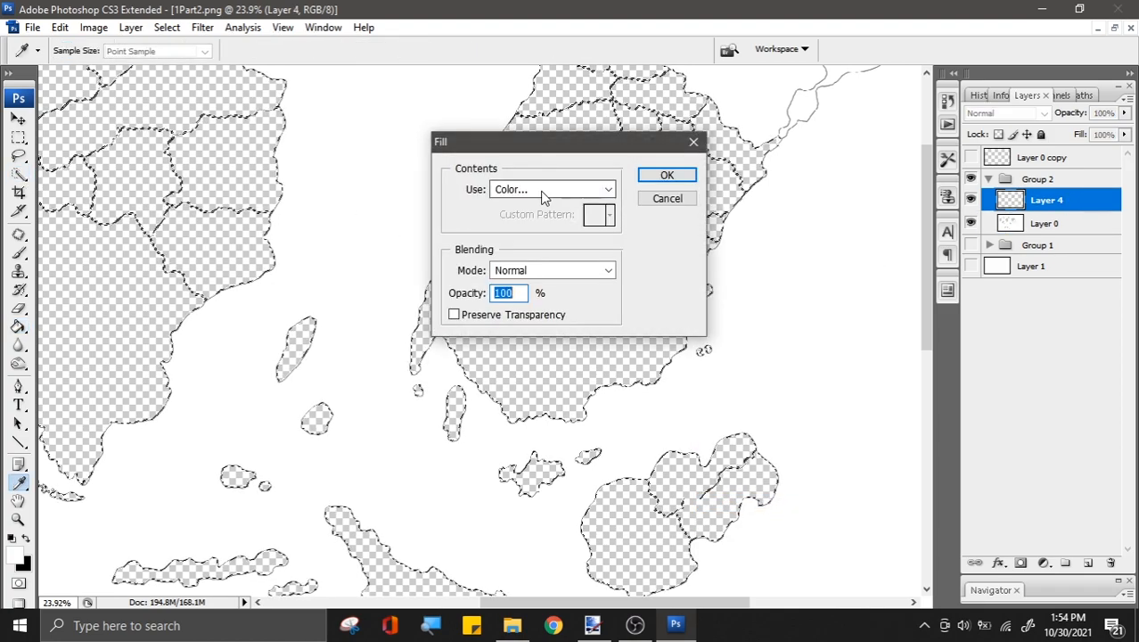
click(684, 176)
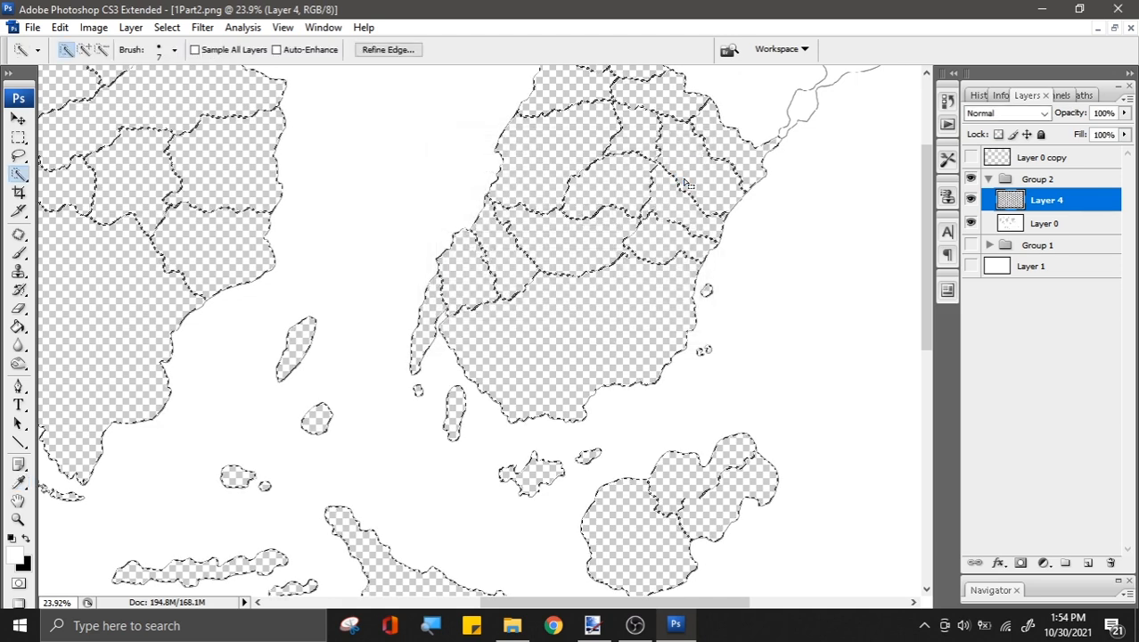
key(ctrl+d)
Step: Hide Layer 0 in Group 2 to reveal the land fill alone, and delete that layer
scroll(741, 243, up, 5)
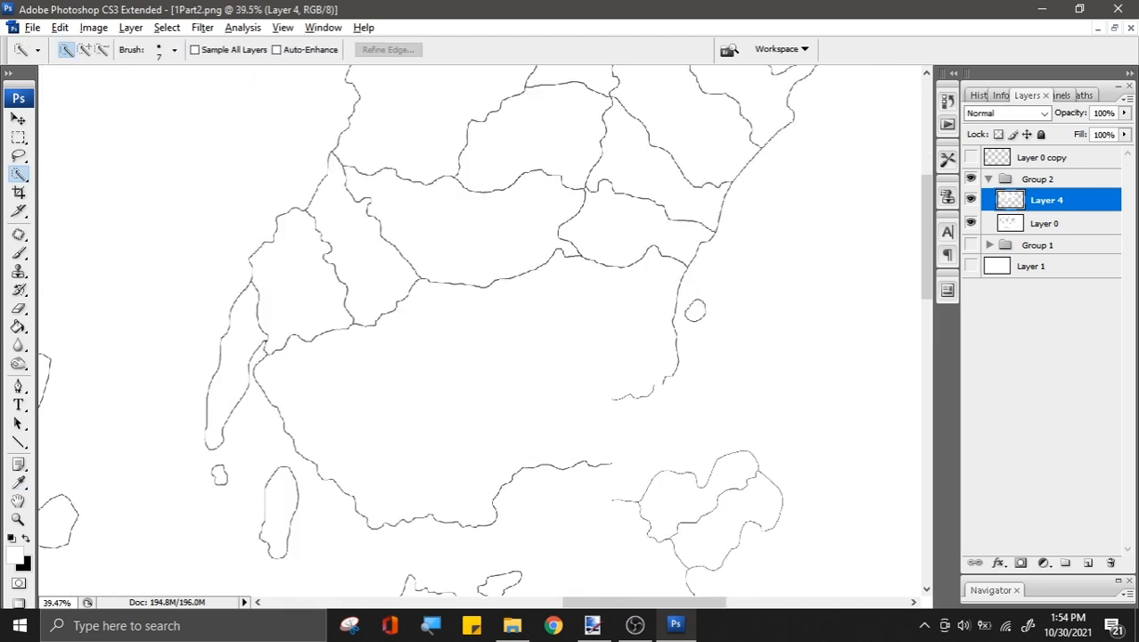
scroll(564, 376, down, 5)
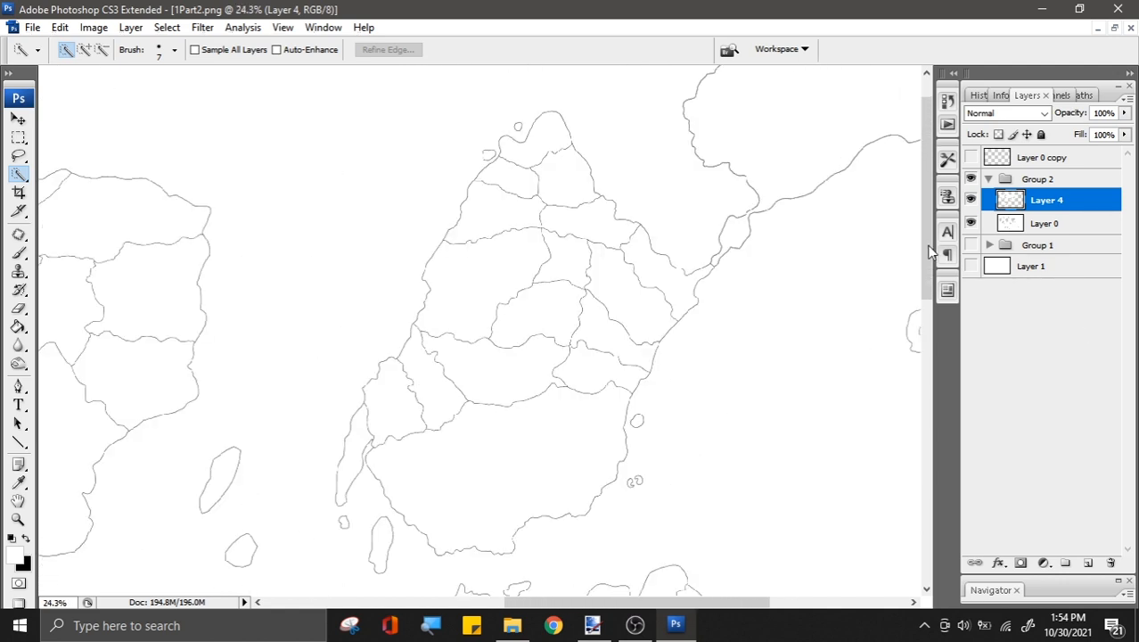
scroll(931, 252, down, 3)
click(972, 222)
click(1087, 221)
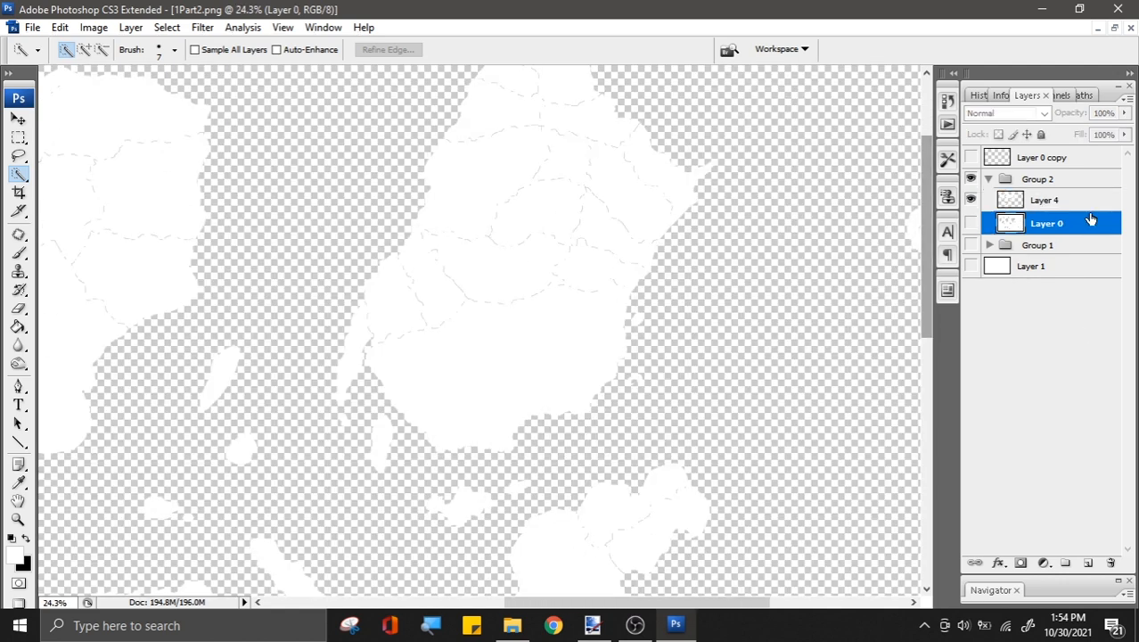
right_click(1085, 217)
click(1015, 313)
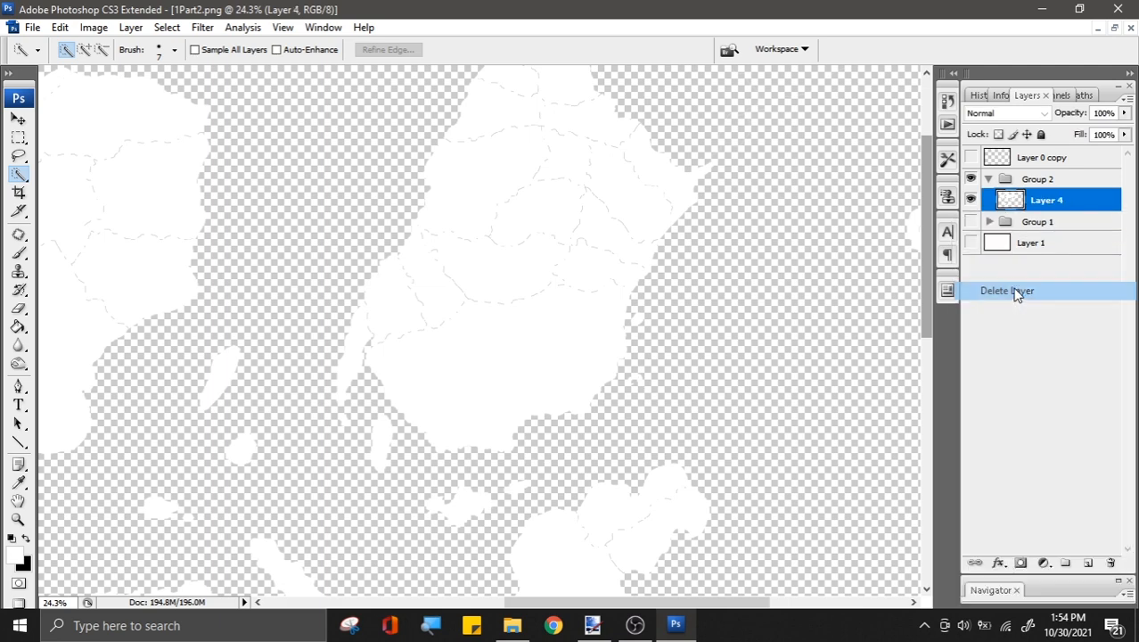
Step: Duplicate Layer 0 copy as Layer 0 copy 2, place it above Layer 4 in Group 2 and make it visible
click(1044, 157)
right_click(1044, 157)
click(1026, 207)
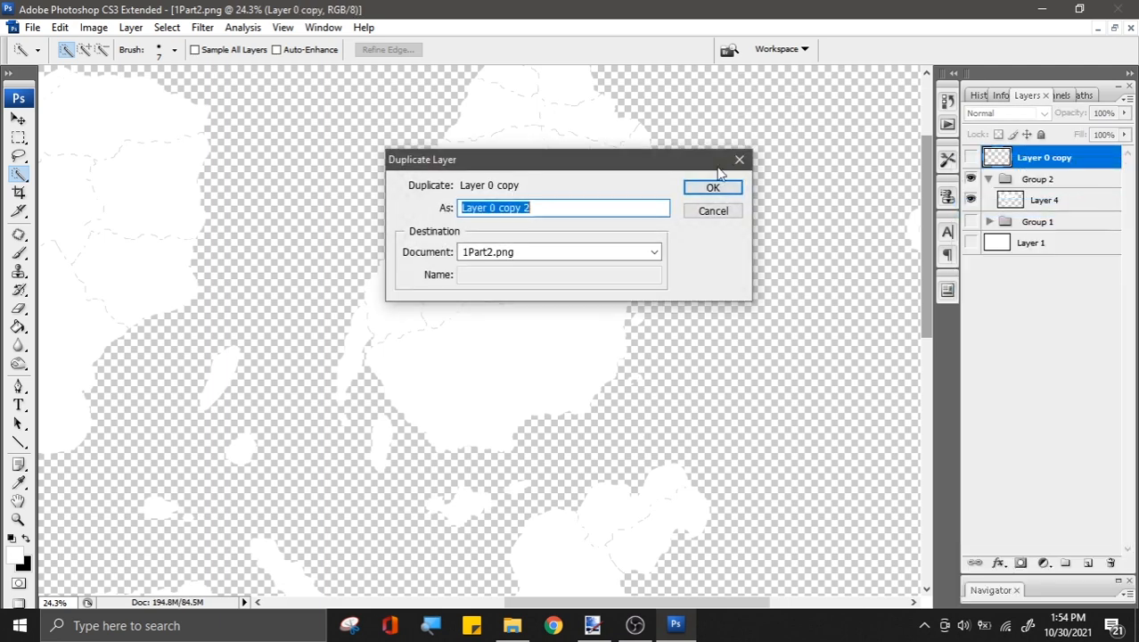
click(720, 187)
drag(1022, 157, 994, 218)
click(972, 200)
Step: Try to fill the open landmass outline northeast of the large continent on Layer 4 with the Paint Bucket
scroll(570, 299, up, 5)
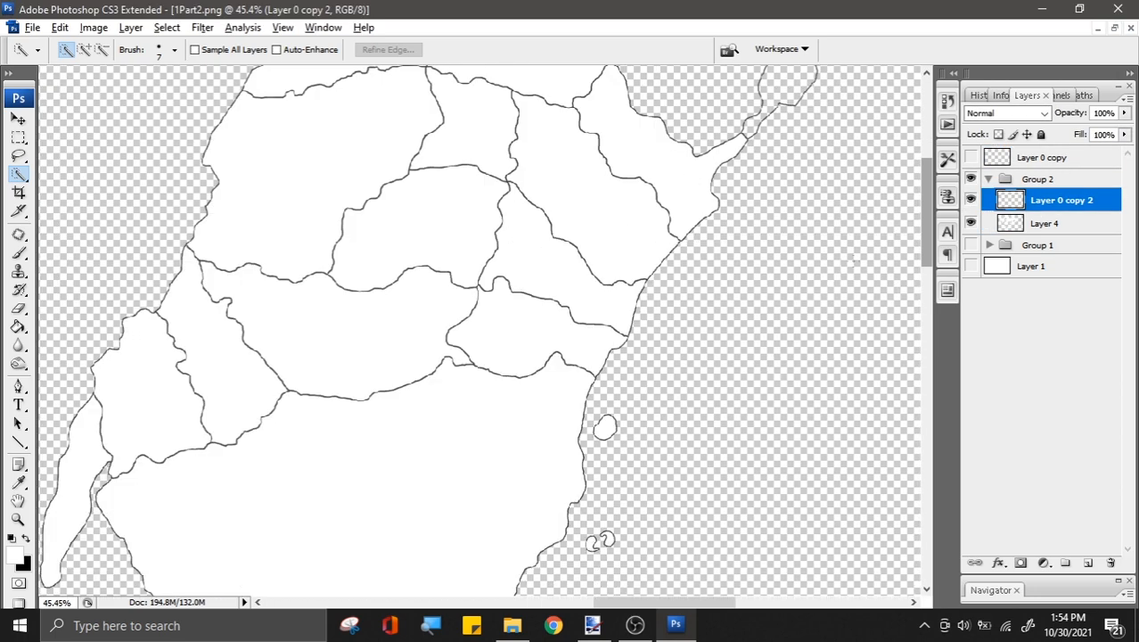
scroll(555, 313, down, 6)
scroll(555, 313, down, 7)
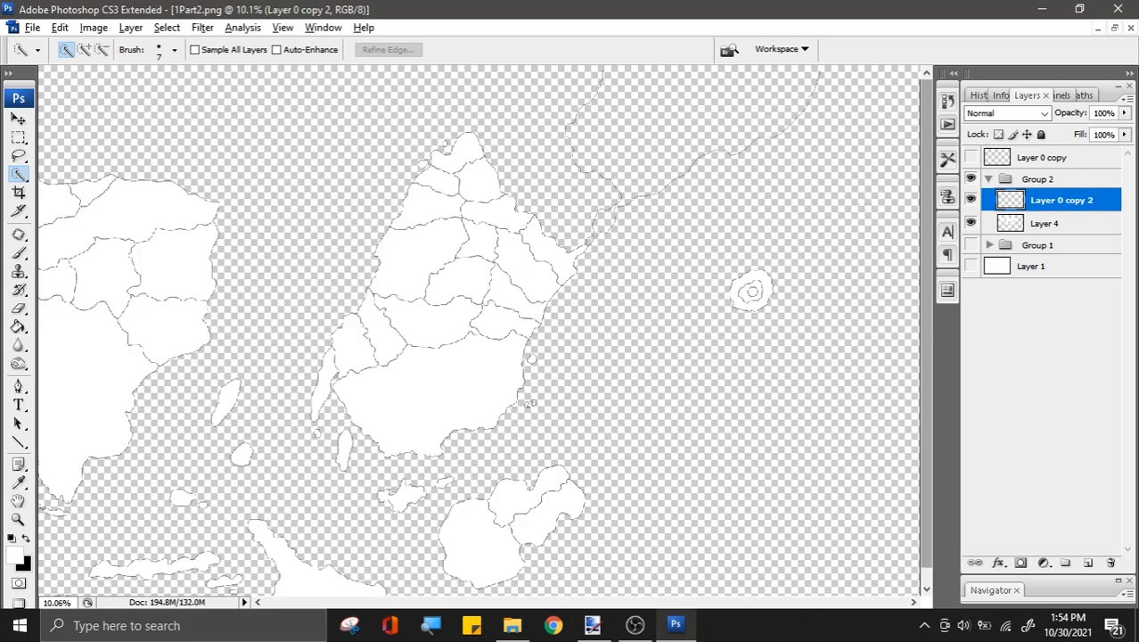
scroll(642, 133, up, 4)
scroll(659, 196, up, 5)
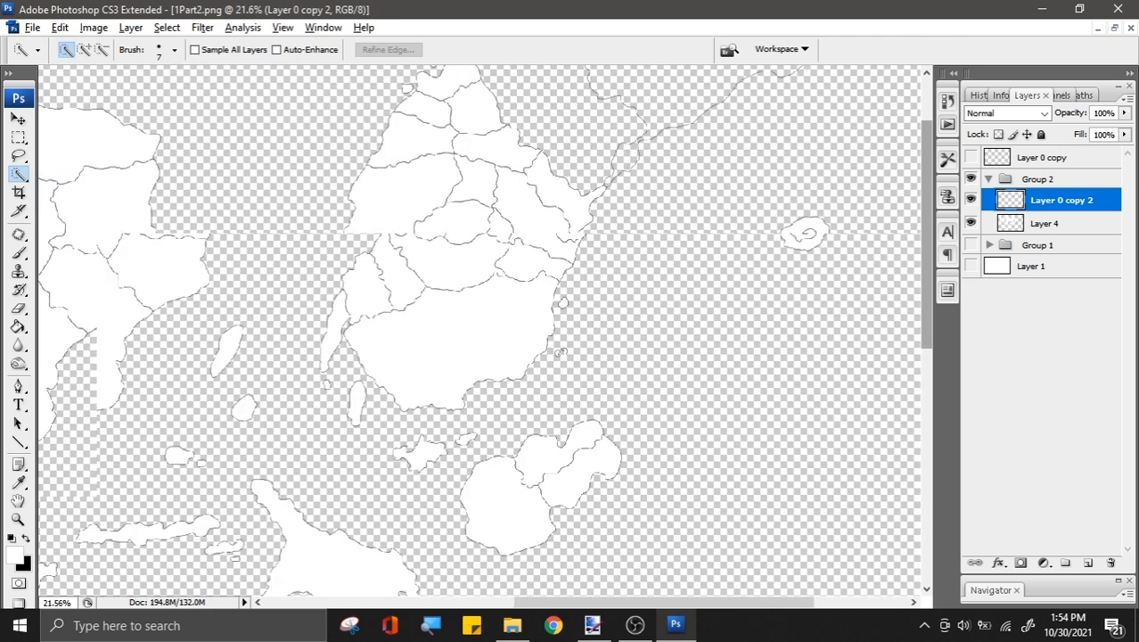
drag(929, 241, 965, 176)
click(1044, 223)
scroll(263, 141, up, 3)
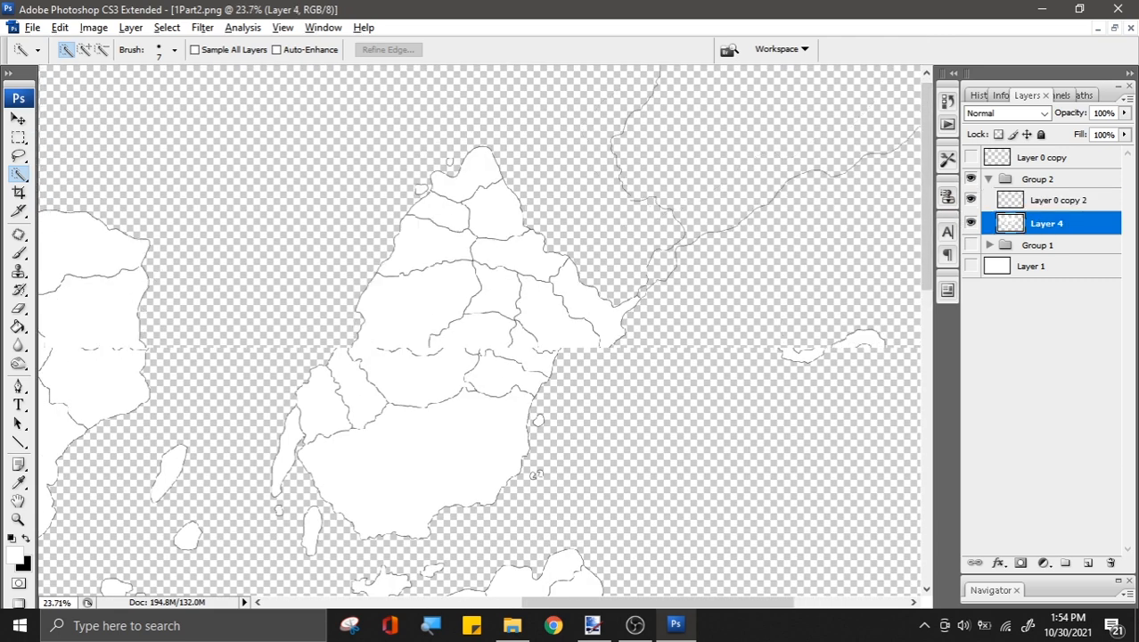
click(18, 326)
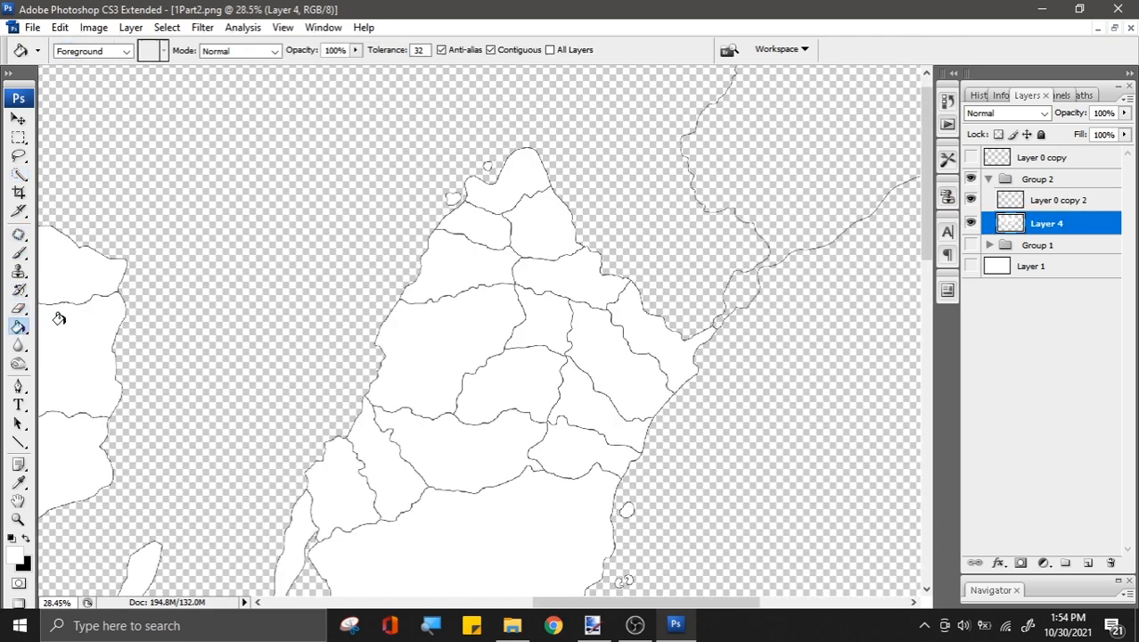
click(785, 142)
key(ctrl+z)
scroll(814, 127, up, 2)
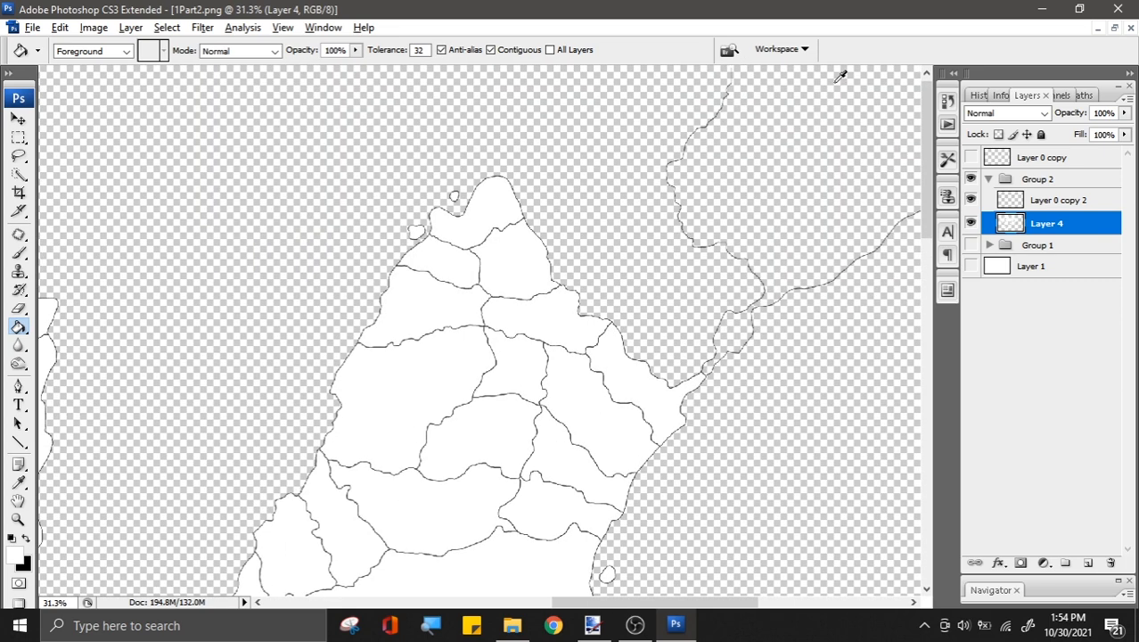
Step: Draw a 1 px horizontal line path across the open top of the northeastern landmass, joining its two coastline ends
scroll(829, 80, down, 14)
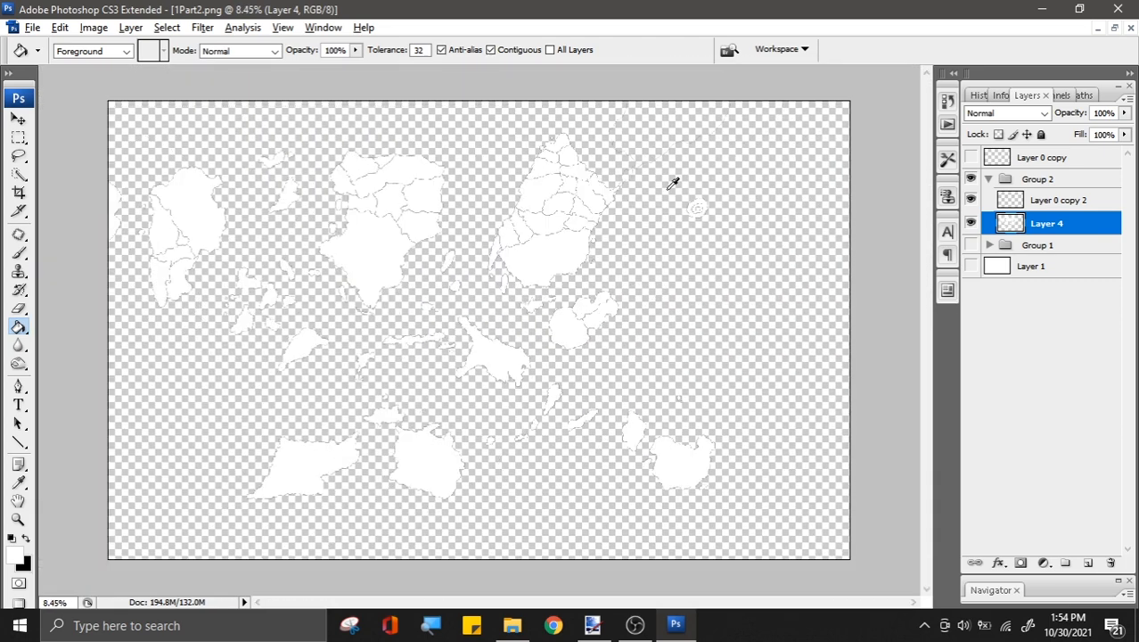
click(18, 137)
scroll(900, 176, up, 15)
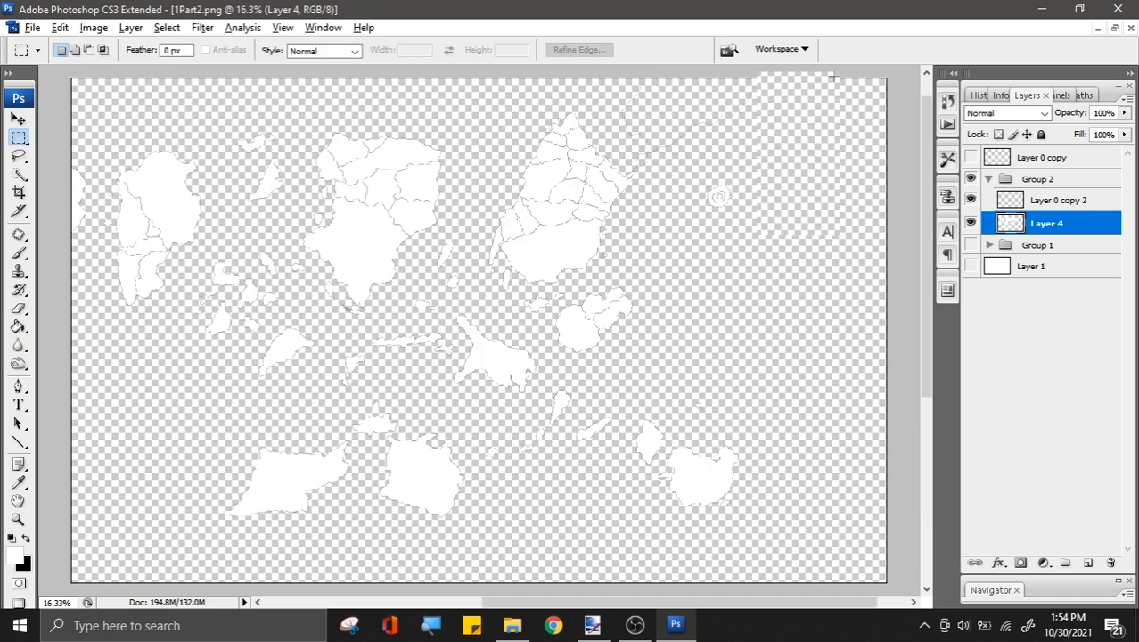
scroll(926, 134, up, 3)
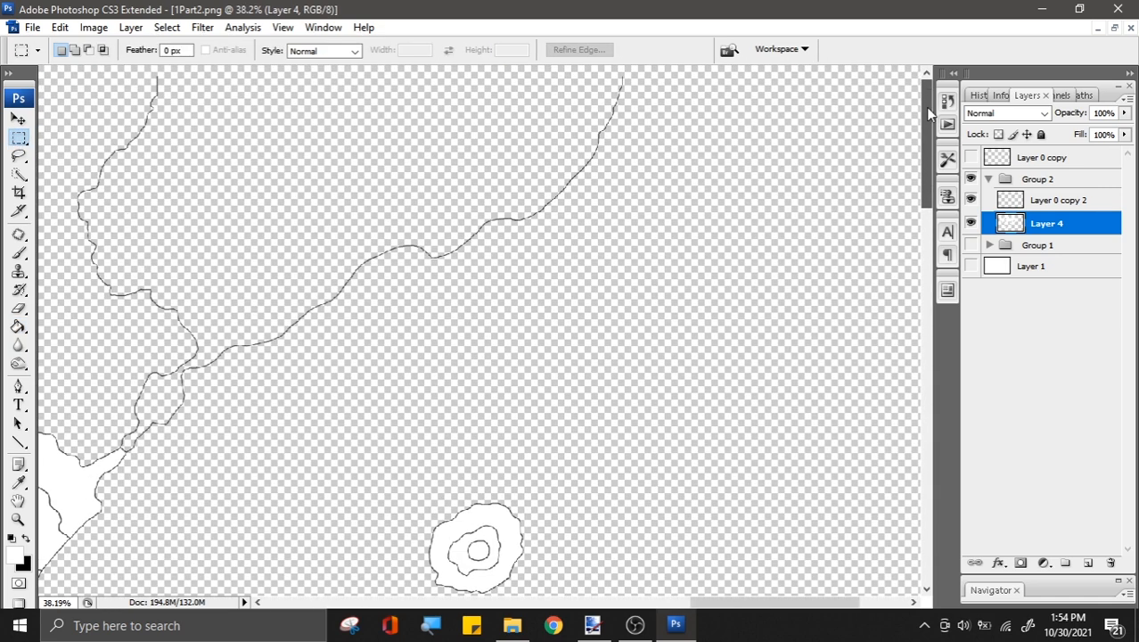
scroll(584, 115, up, 6)
scroll(918, 104, up, 3)
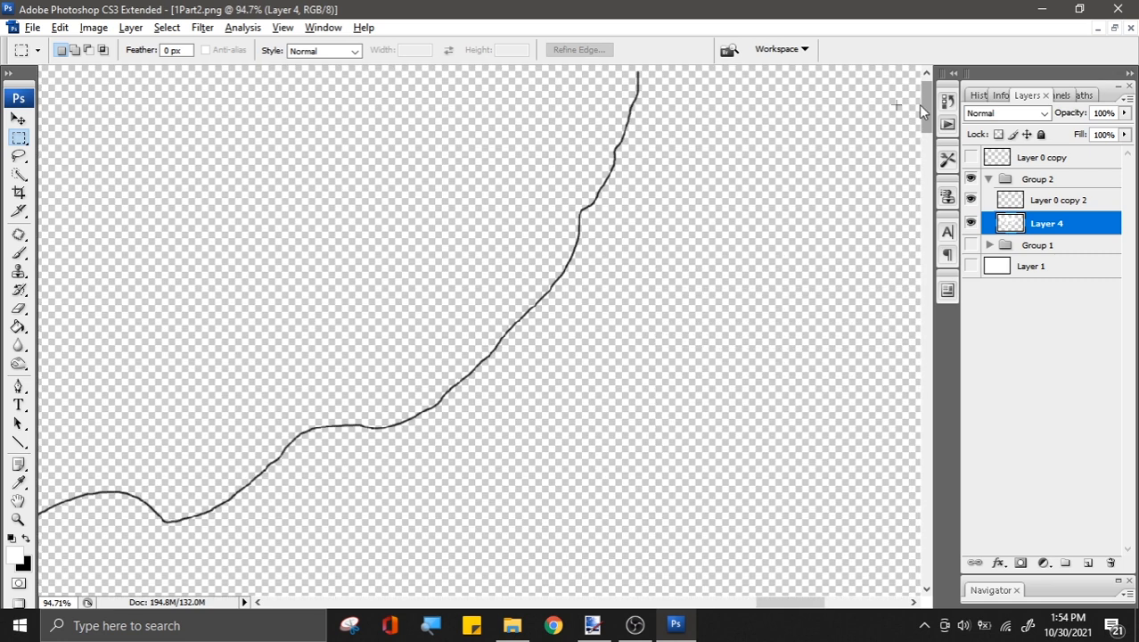
scroll(928, 93, up, 1)
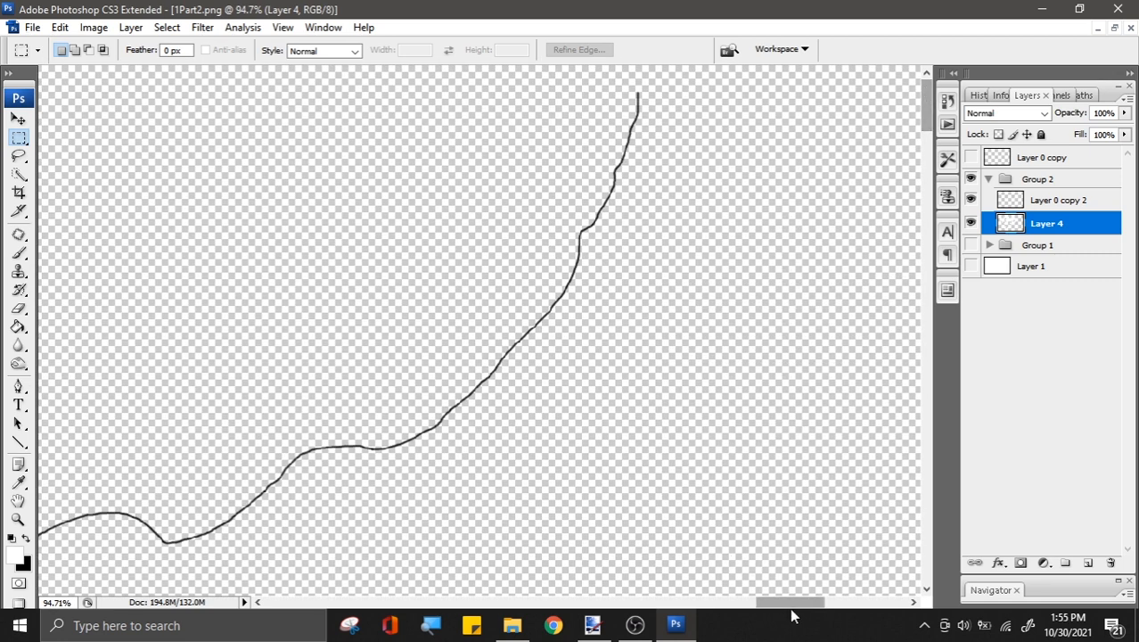
drag(792, 613, 726, 599)
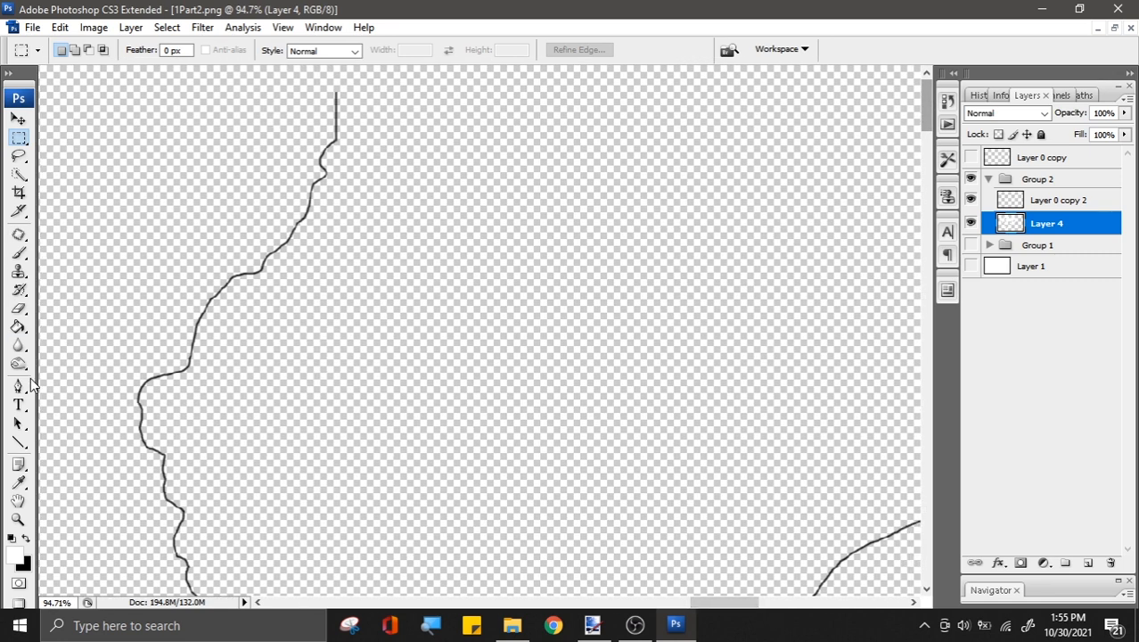
scroll(290, 89, up, 2)
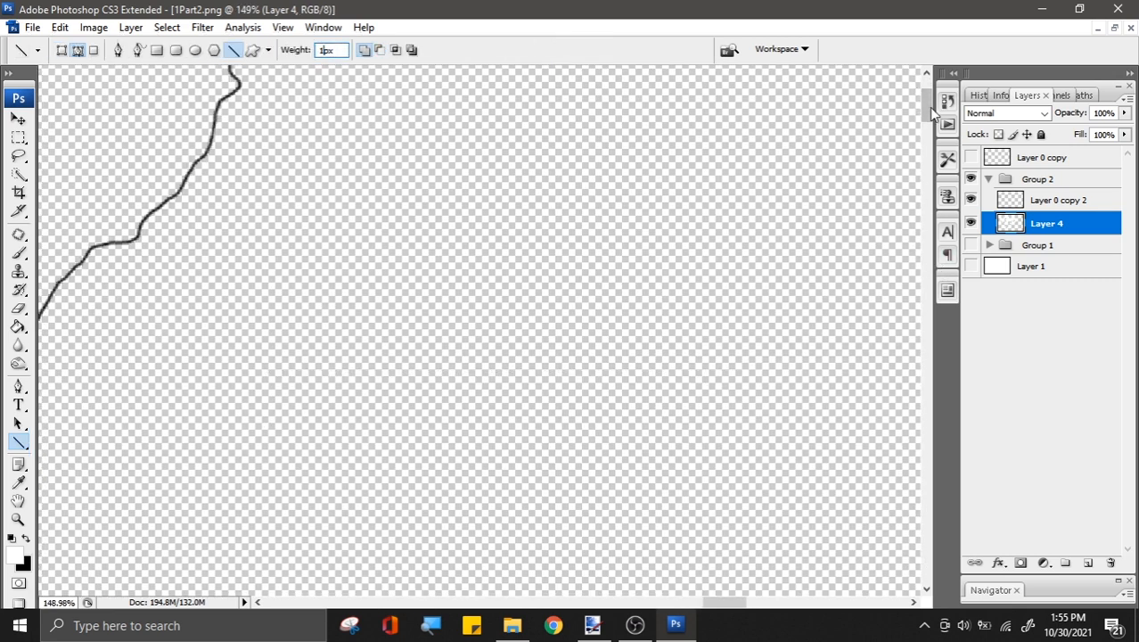
drag(929, 108, 927, 71)
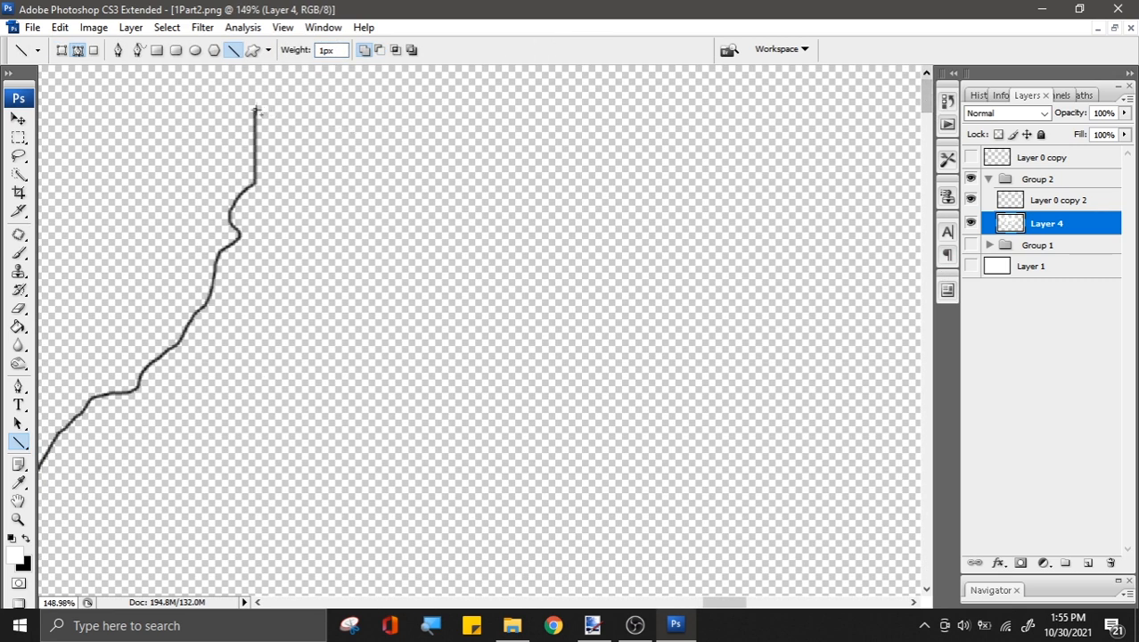
drag(255, 111, 43, 298)
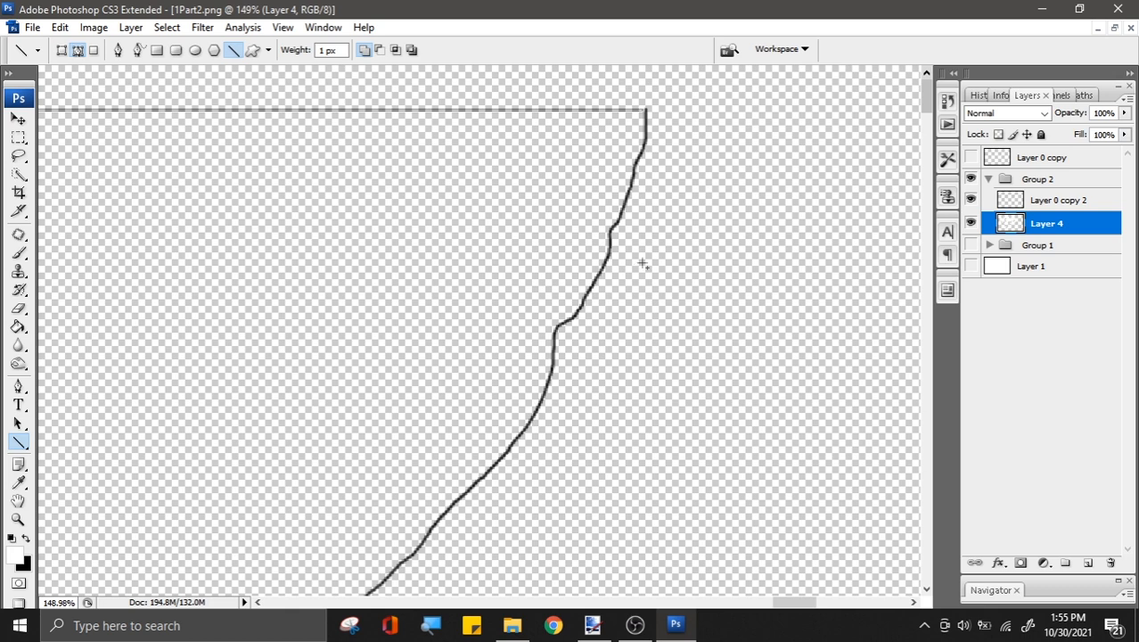
Step: Apply Fill Path to the new line path on Layer 4 and dismiss the path
right_click(441, 164)
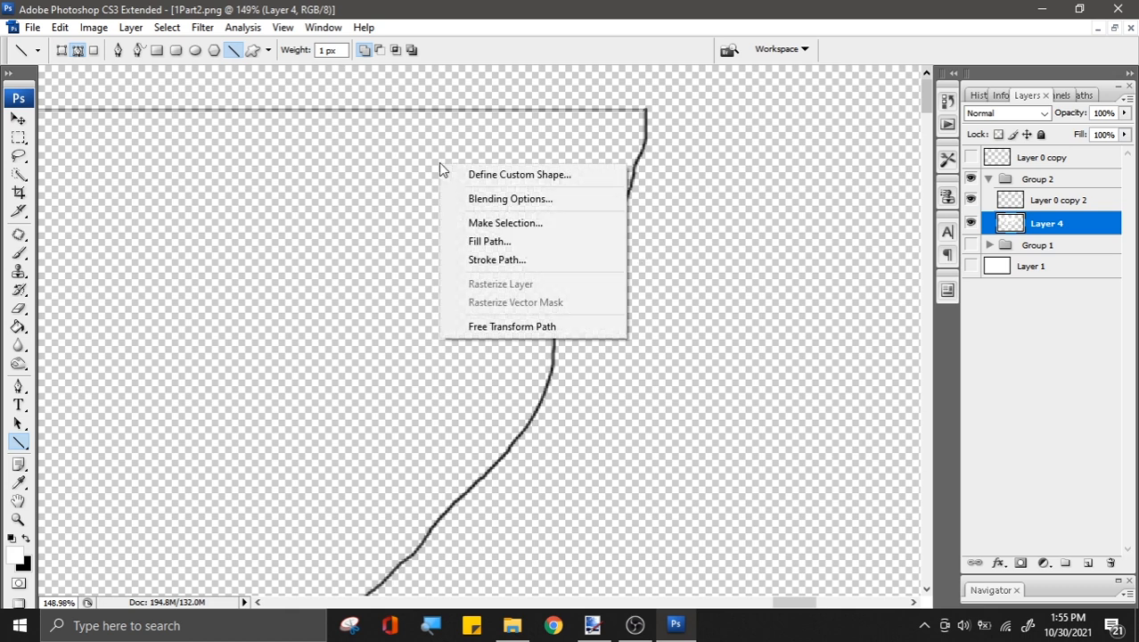
click(513, 241)
click(1095, 265)
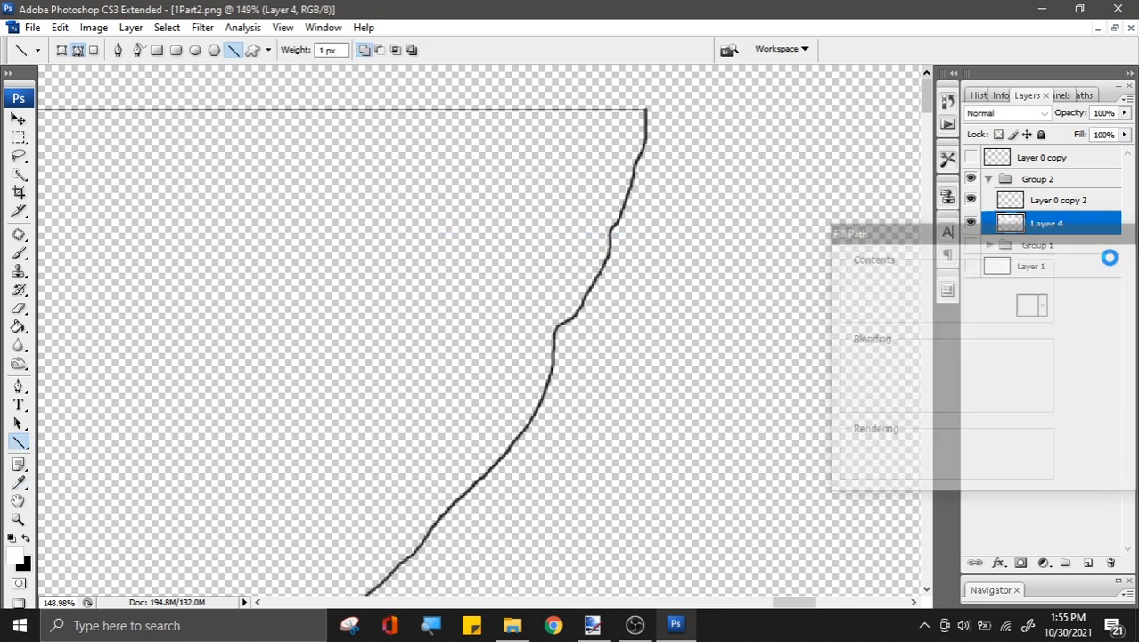
key(Return)
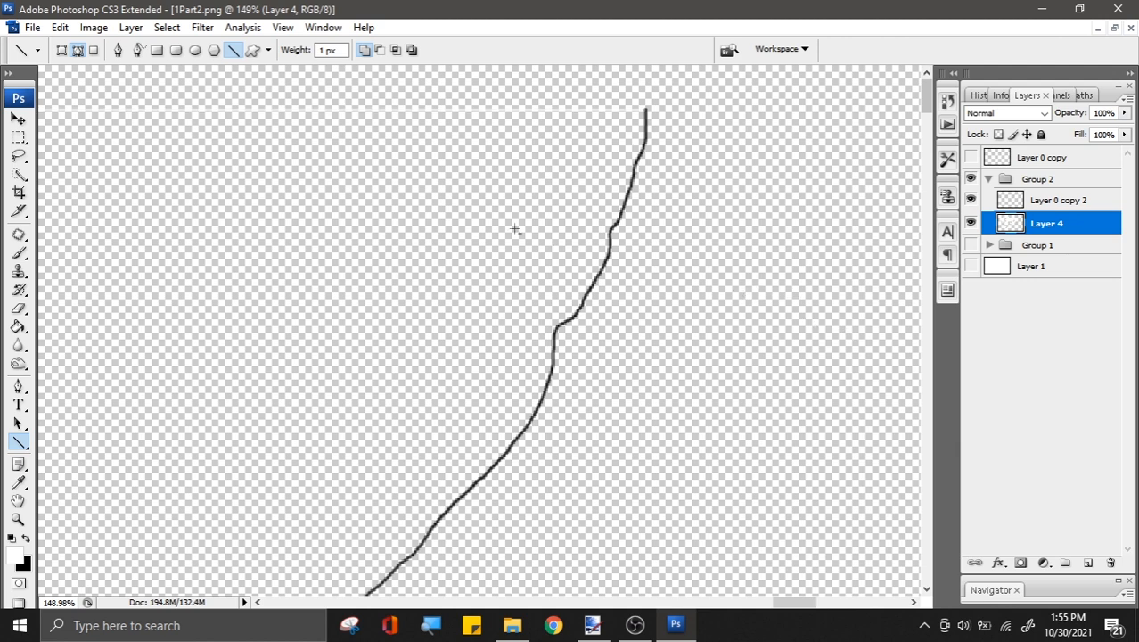
Step: Fill the enclosed northeastern landmass on Layer 4 with white using the Paint Bucket
click(24, 326)
click(390, 256)
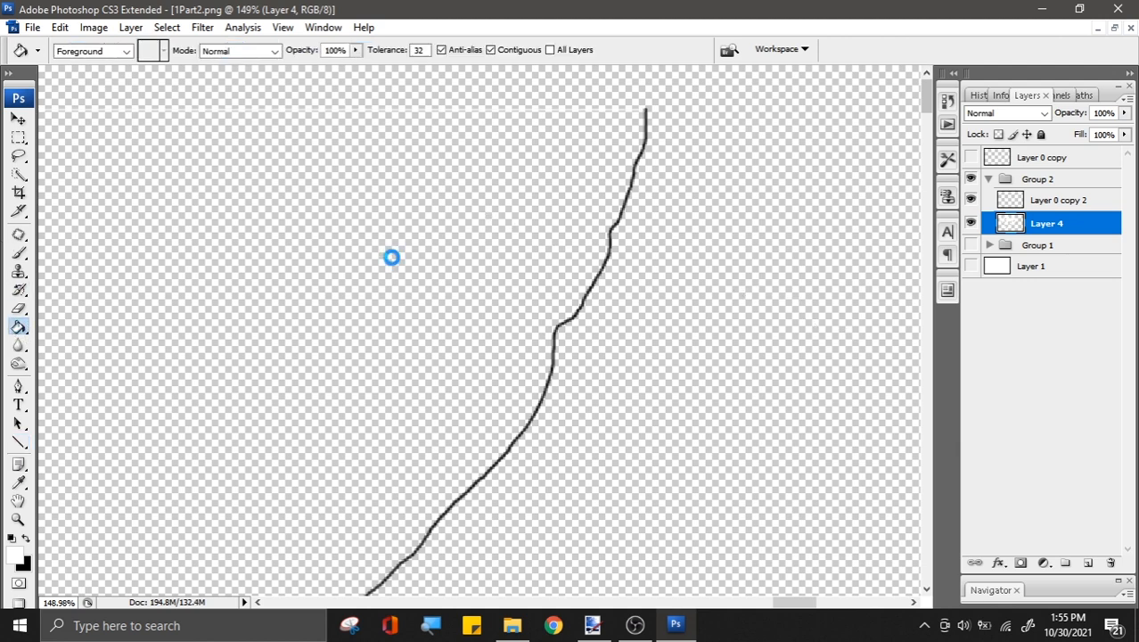
scroll(392, 252, down, 3)
scroll(408, 251, down, 6)
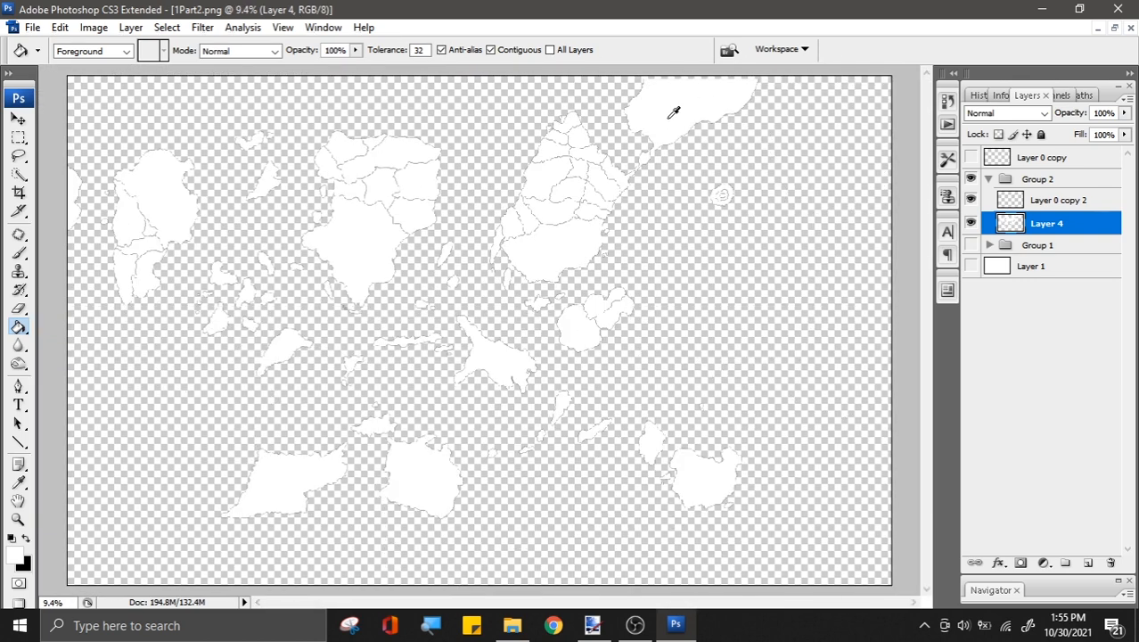
scroll(674, 113, up, 1)
click(482, 234)
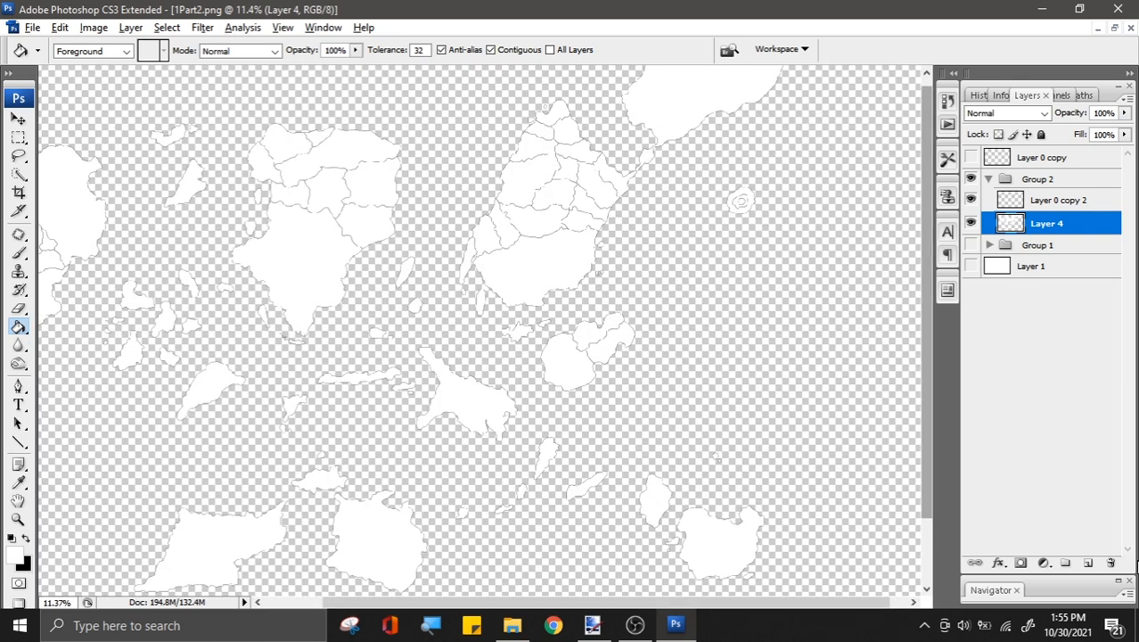
Step: Create a new layer above Layer 4 in Group 2 and clip it to Layer 4 with a clipping mask
click(1089, 564)
right_click(1048, 234)
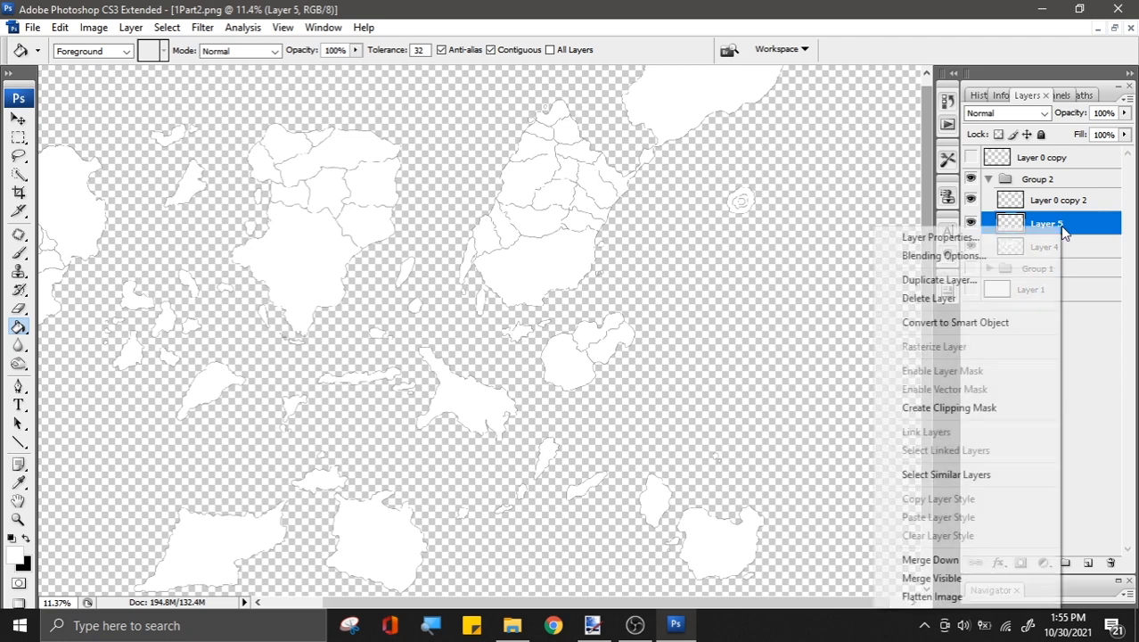
click(1010, 414)
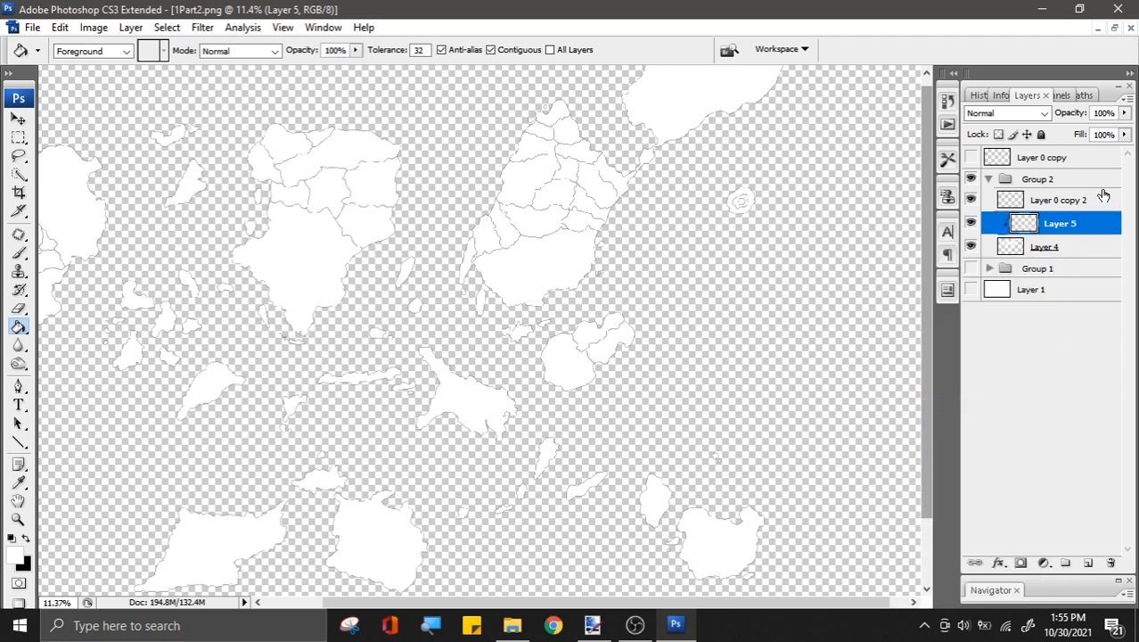
Step: Duplicate Layer 0 copy 2 within Group 2 under the default name, keeping Layer 0 copy 2 as the active layer
click(1070, 199)
right_click(1069, 199)
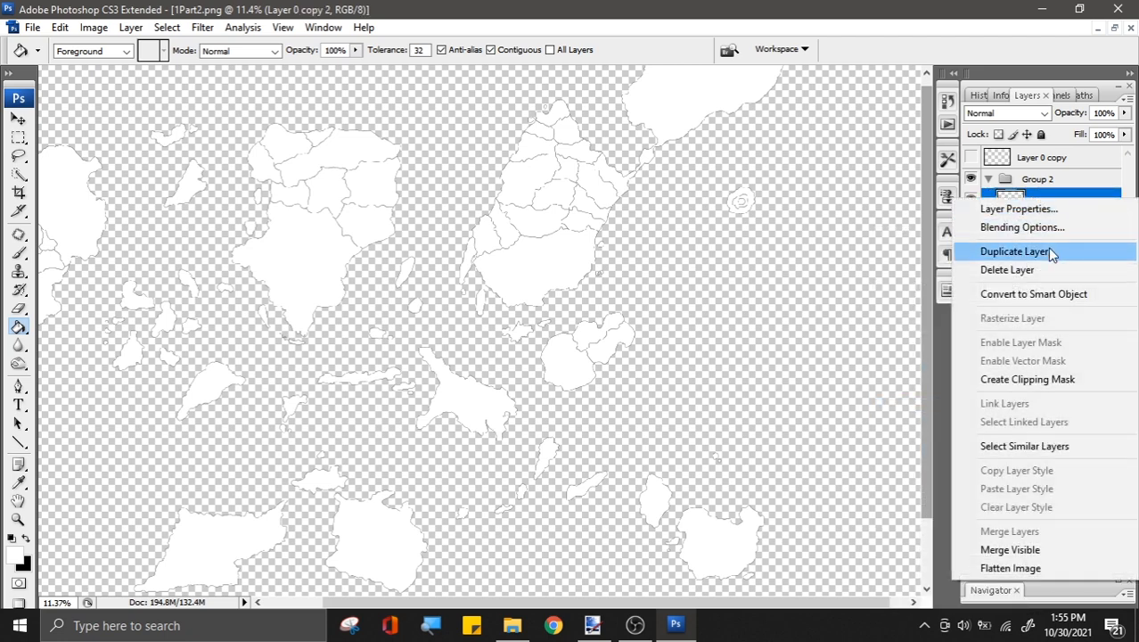
click(1077, 200)
scroll(575, 196, up, 6)
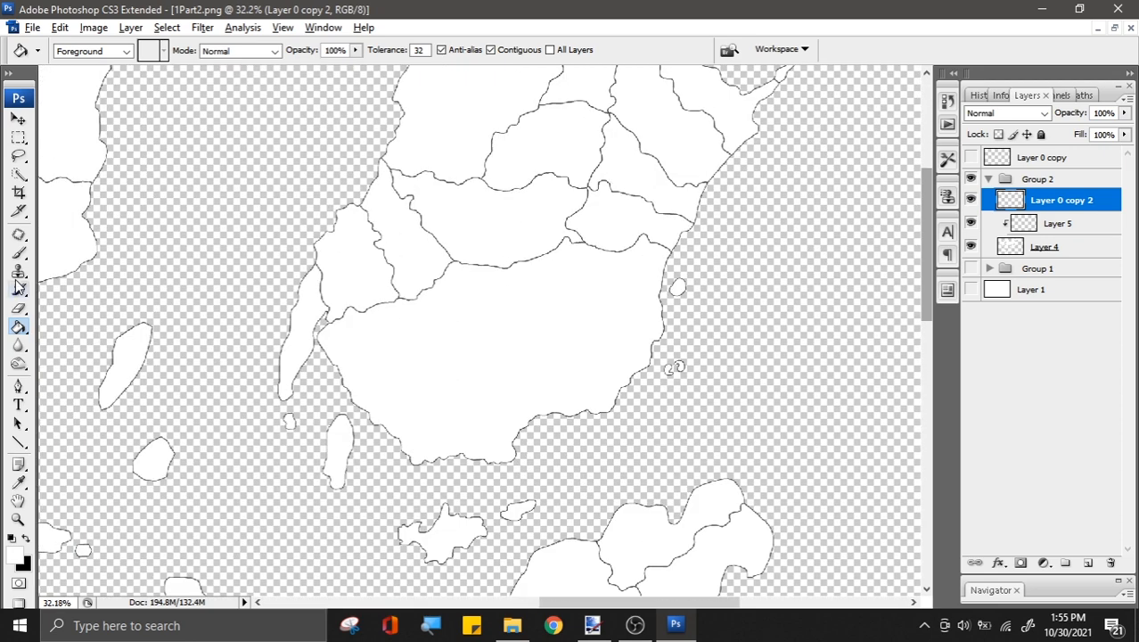
click(21, 257)
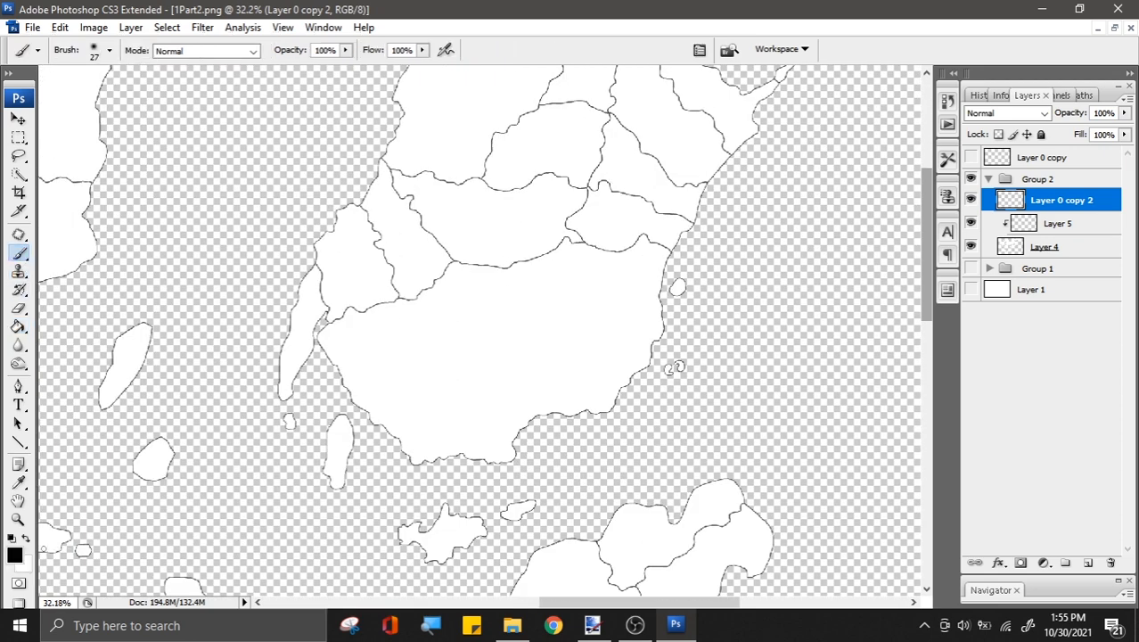
scroll(514, 362, down, 3)
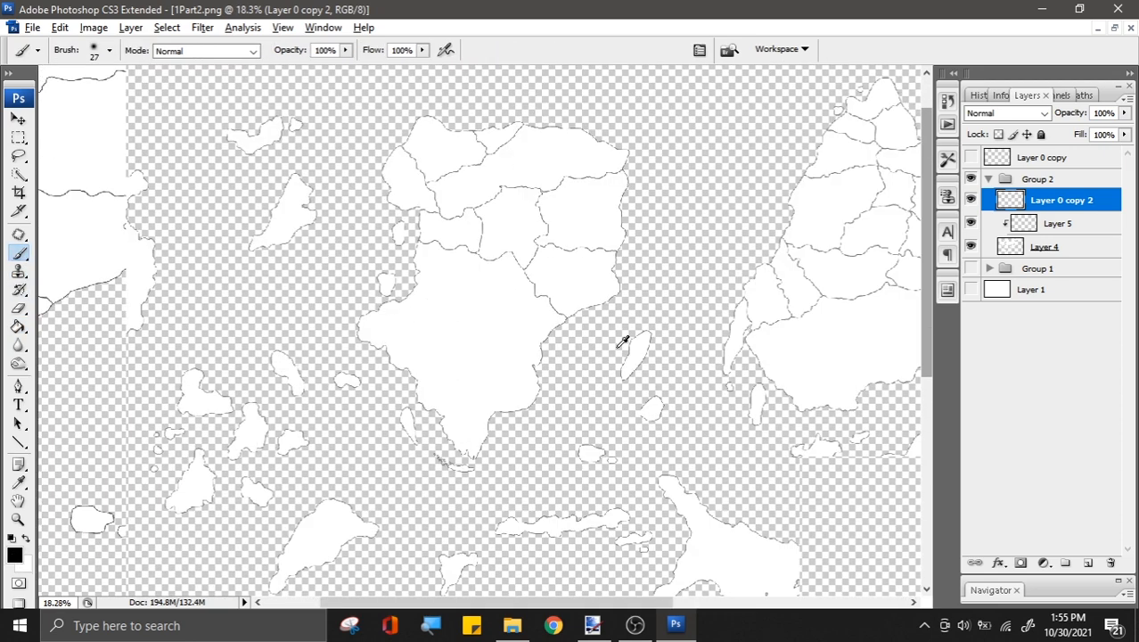
scroll(249, 430, up, 1)
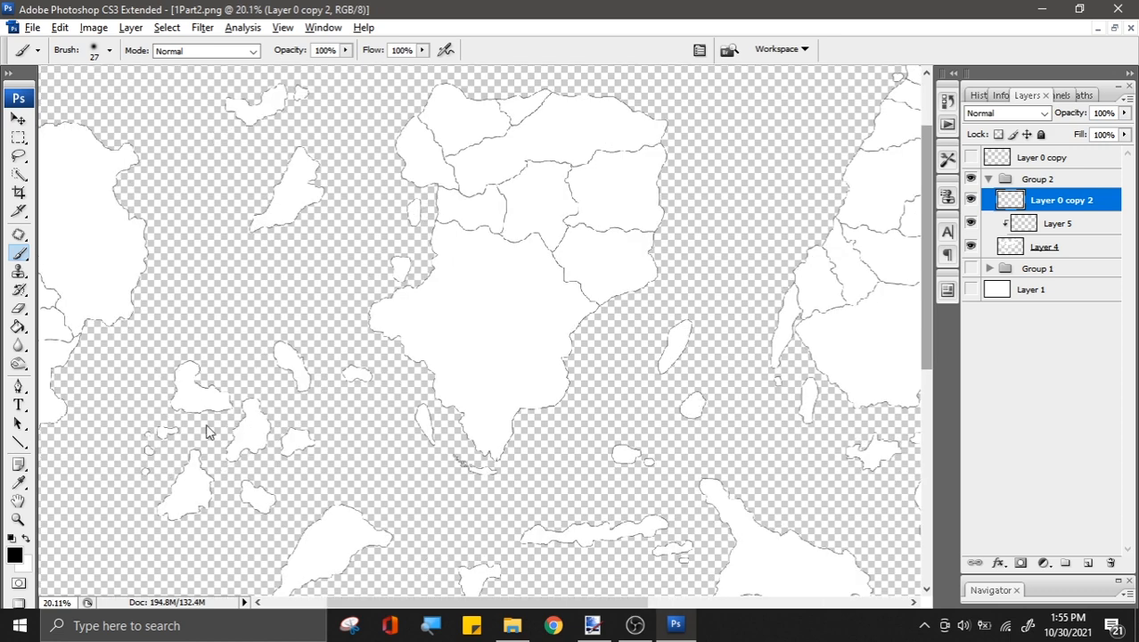
scroll(239, 267, down, 4)
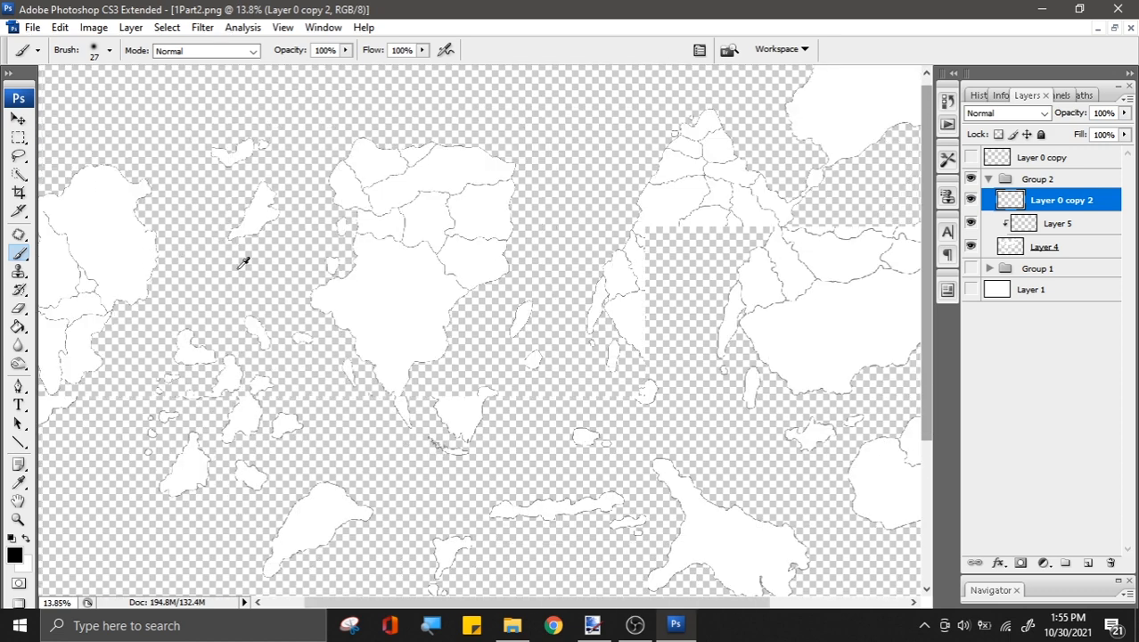
scroll(803, 176, up, 4)
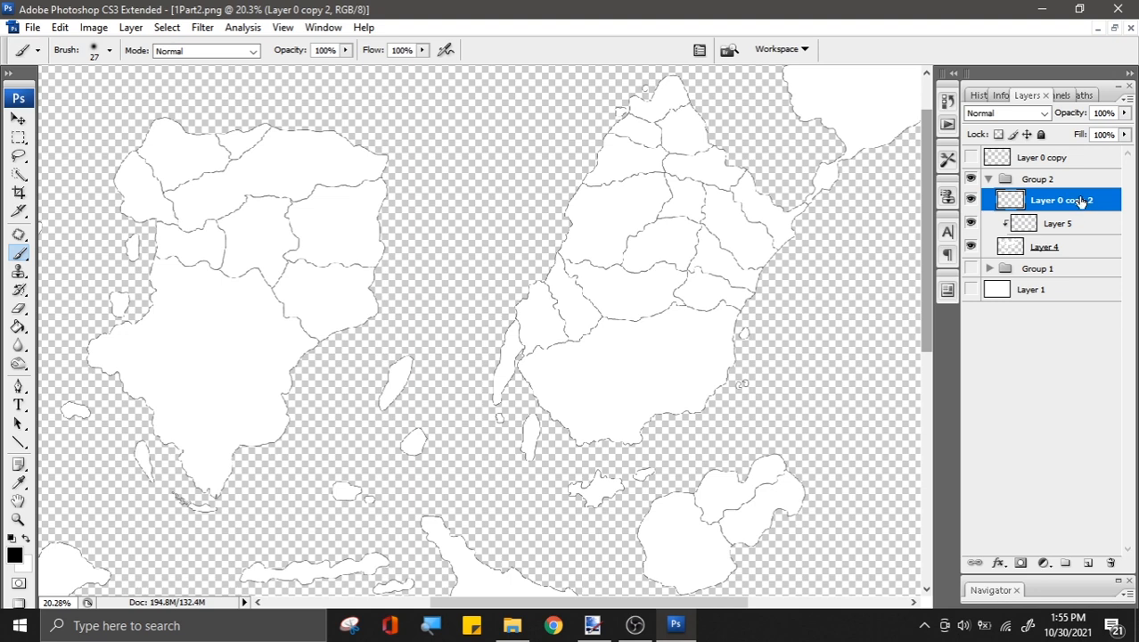
right_click(1081, 202)
click(1043, 246)
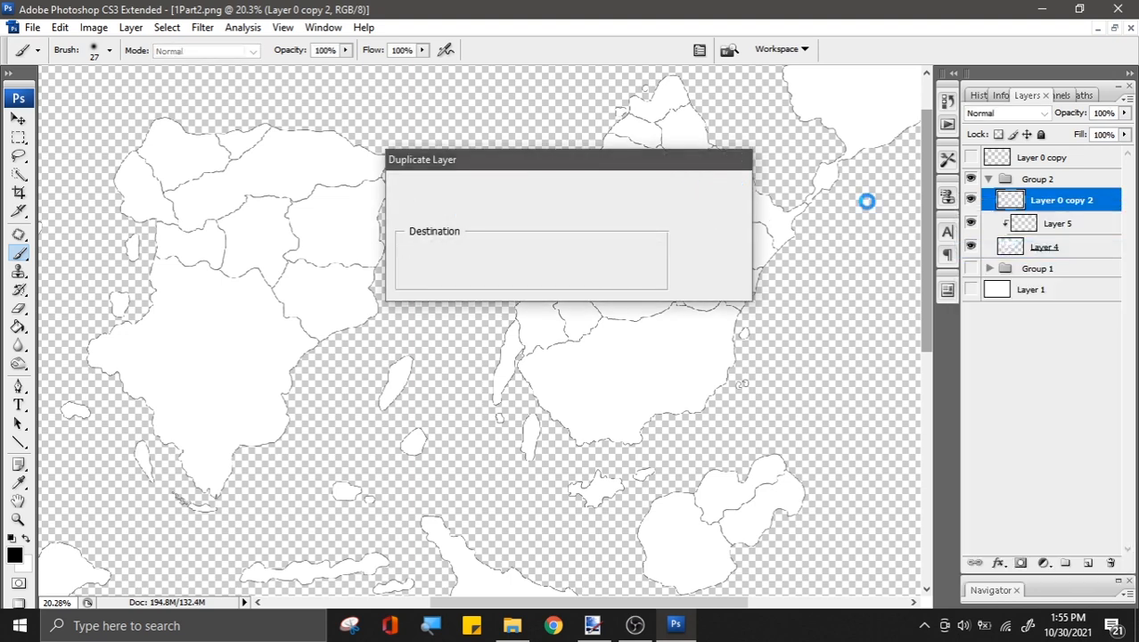
key(Return)
click(1085, 230)
Step: Set the foreground colour to bright blue (#00deff) and fill the central continent's large southern region on Layer 0 copy 2 with it
scroll(835, 255, up, 5)
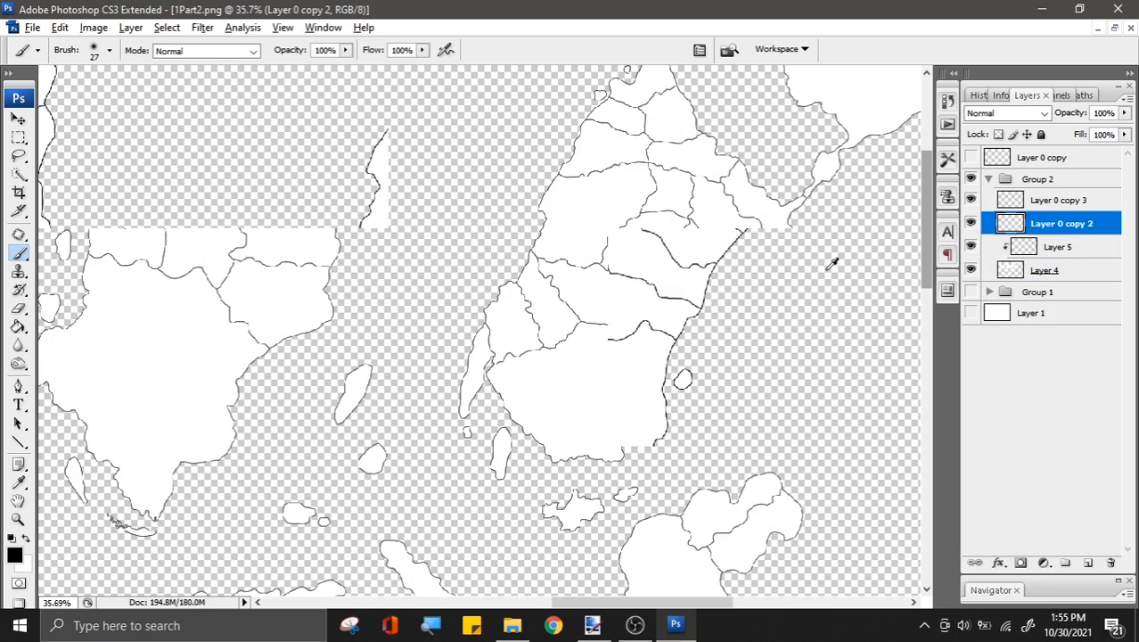
click(18, 326)
click(15, 558)
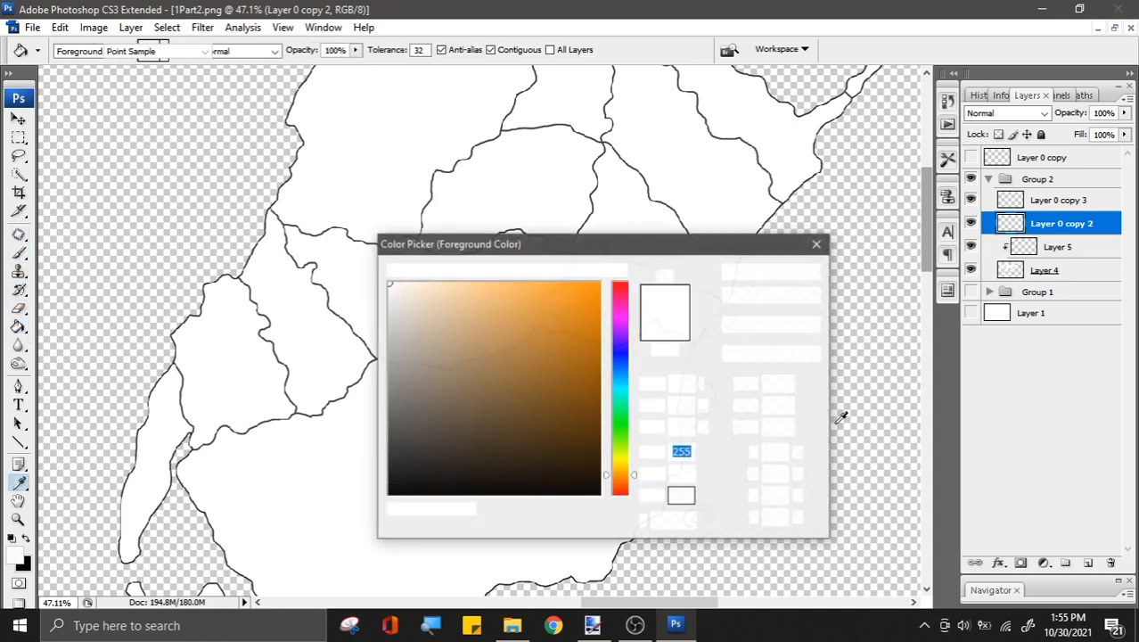
click(619, 383)
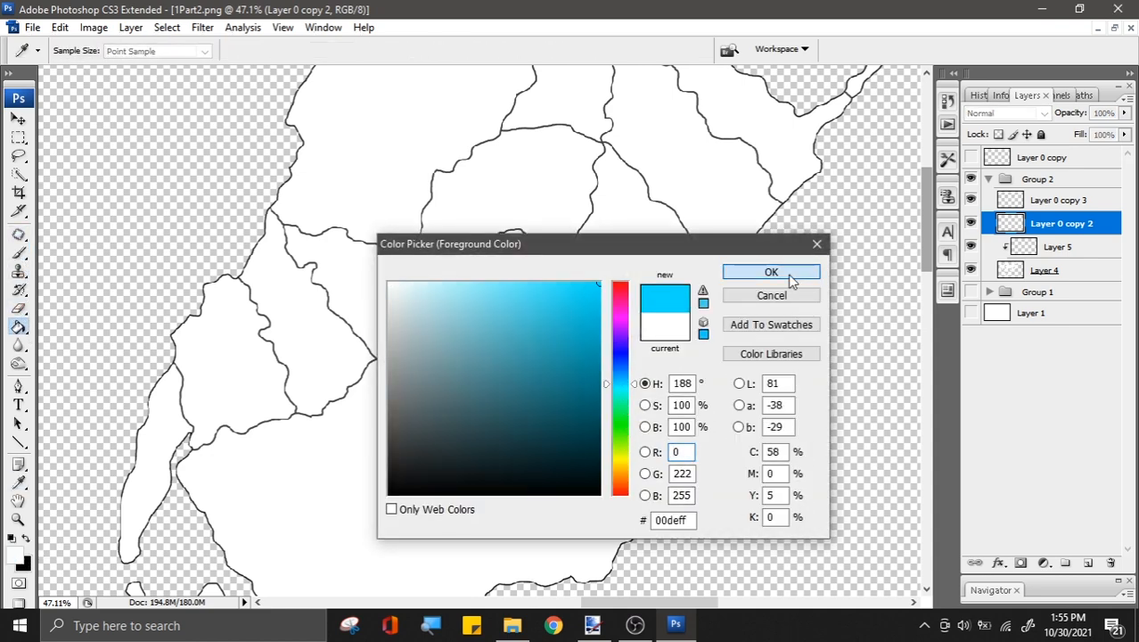
click(789, 274)
scroll(330, 339, down, 5)
click(238, 337)
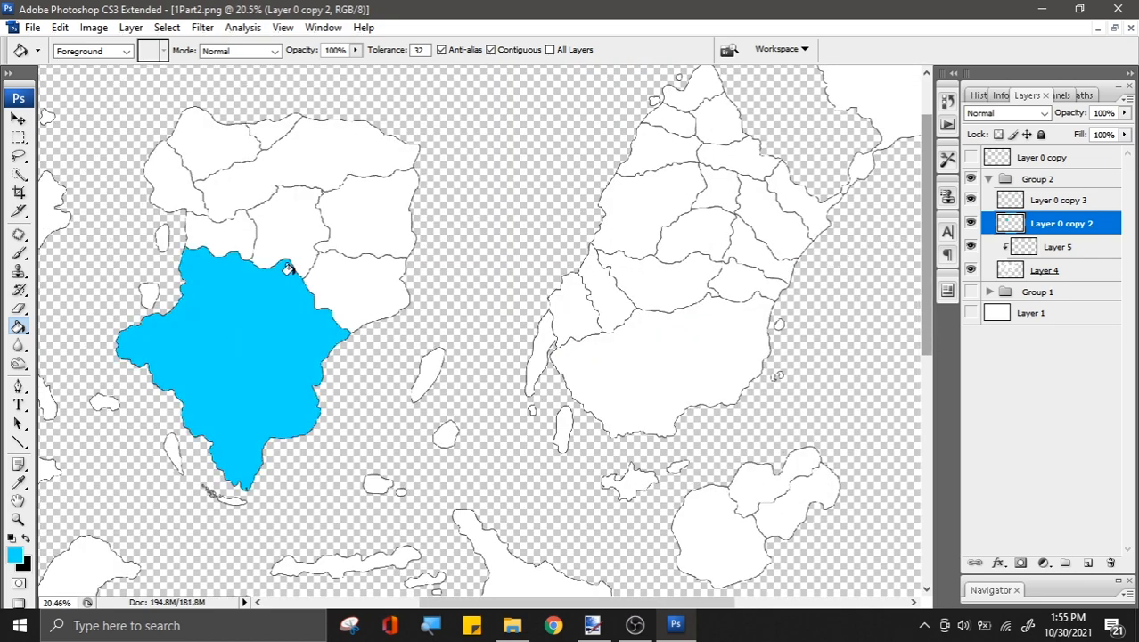
Step: Try painting blue with an 862 px soft brush over the islet southwest of the blue region on Layer 0 copy 2
scroll(764, 293, down, 4)
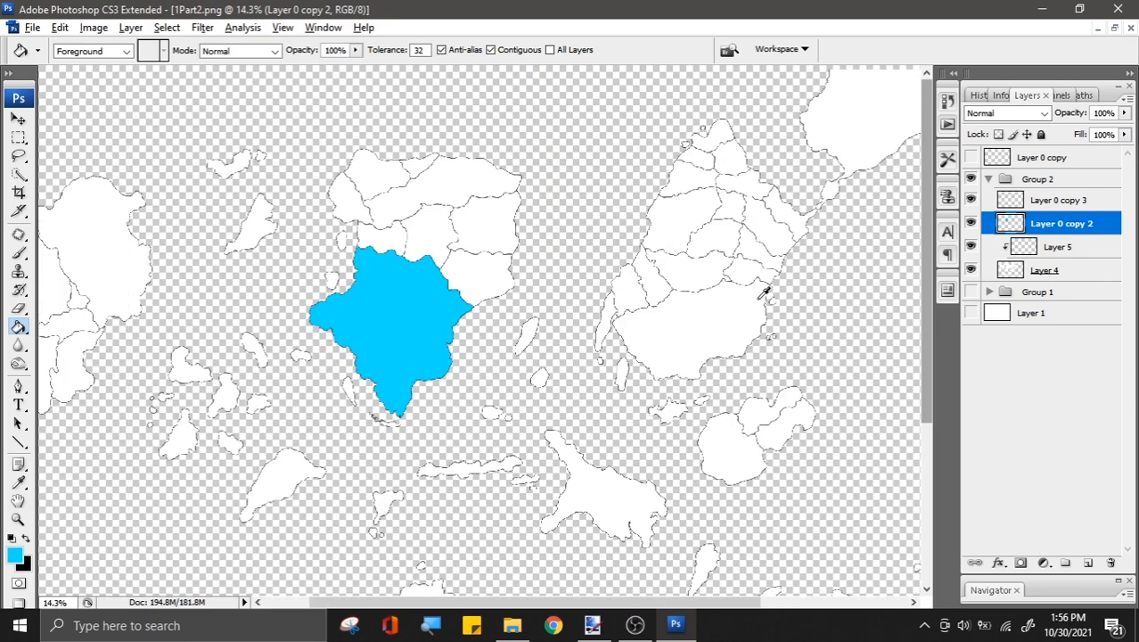
scroll(419, 214, up, 4)
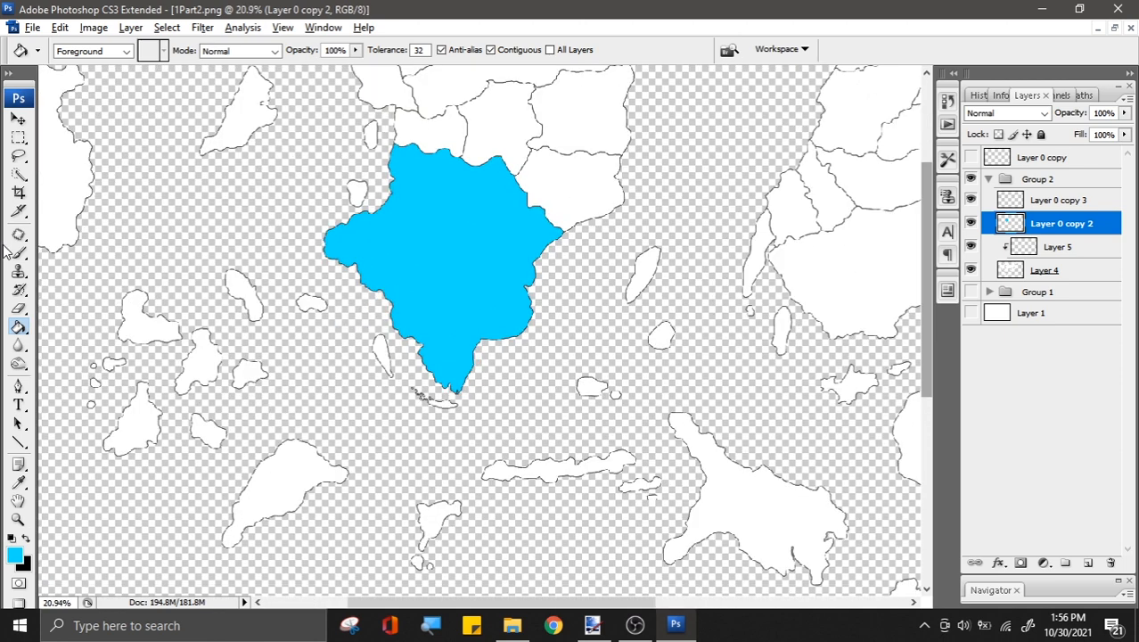
click(16, 252)
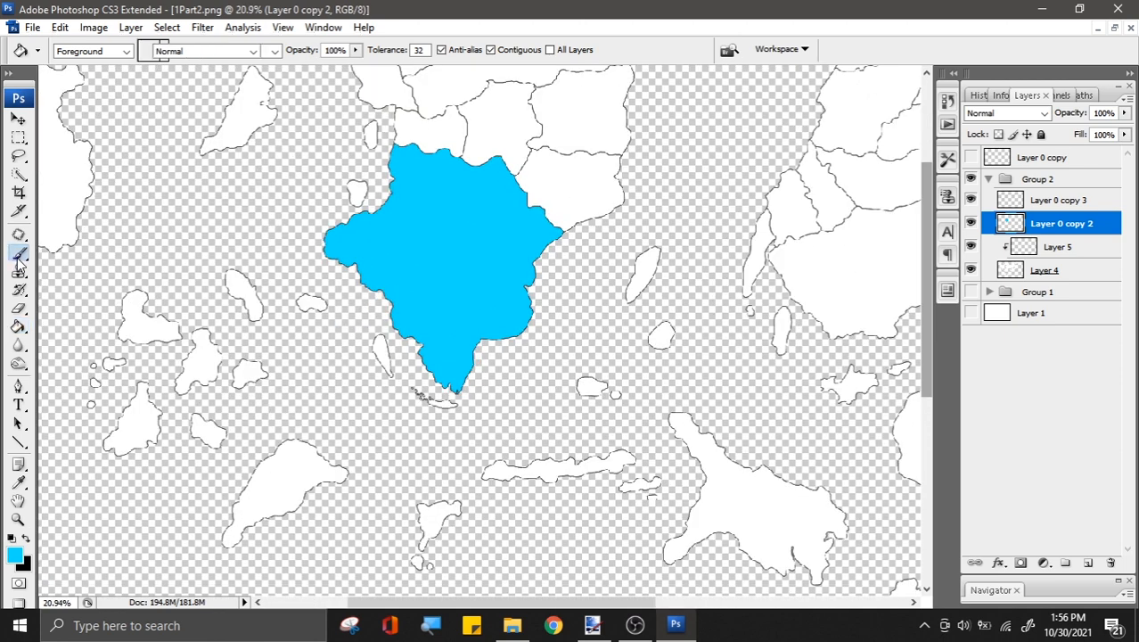
right_click(424, 374)
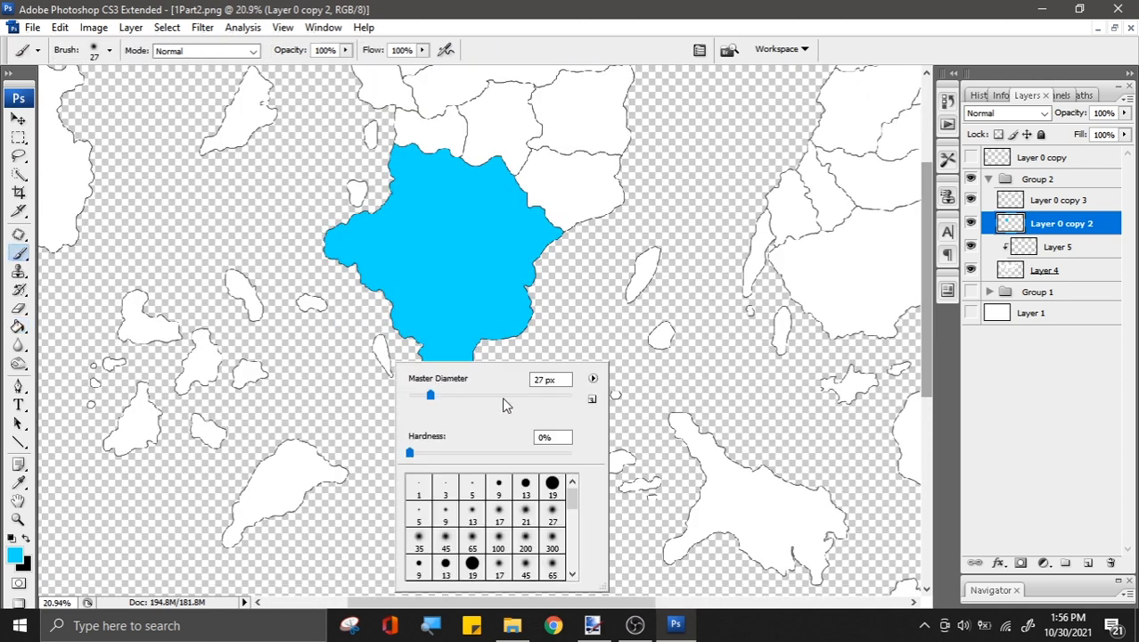
click(560, 397)
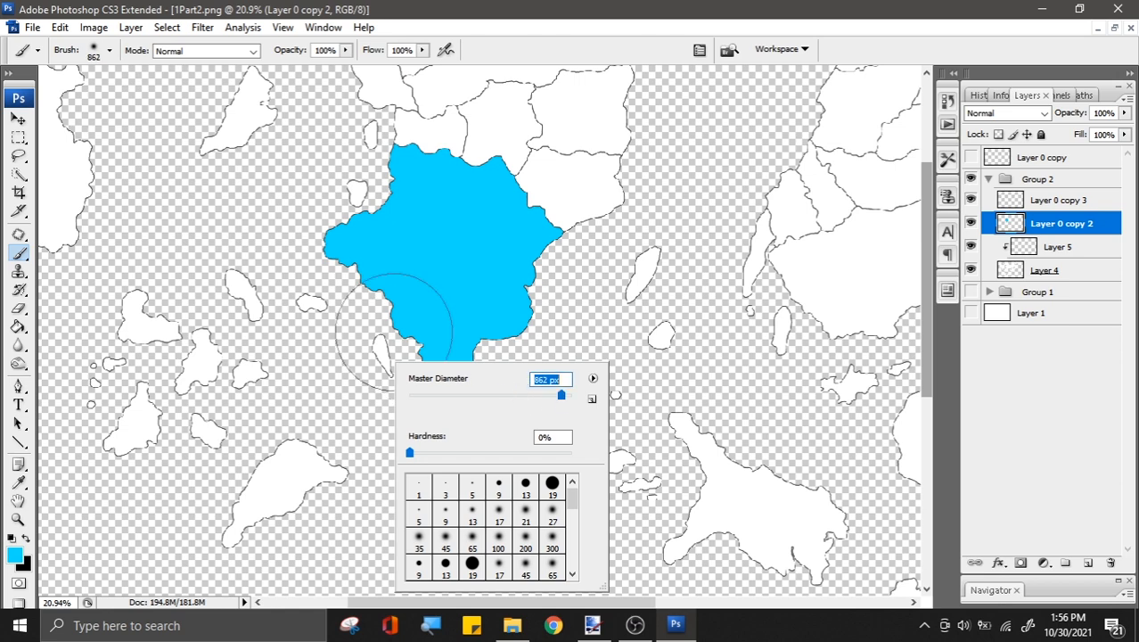
drag(373, 329, 378, 358)
key(ctrl+z)
Step: Paint the small islands west and south of the blue region on clipped Layer 5 with a 141 px soft blue brush
click(1087, 246)
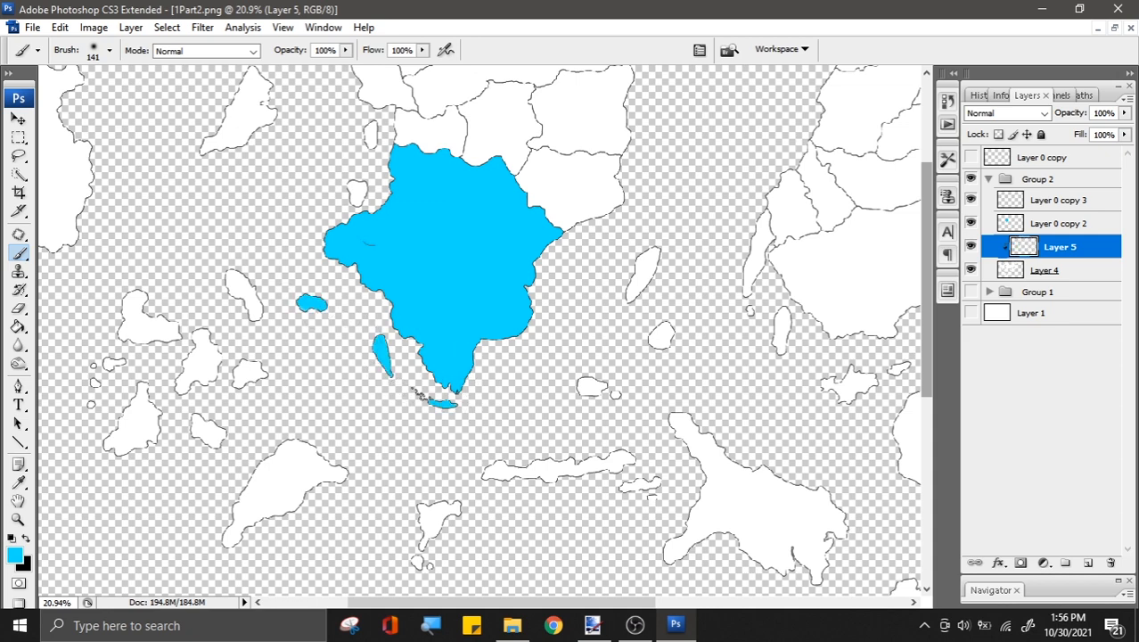
click(626, 316)
scroll(450, 293, up, 2)
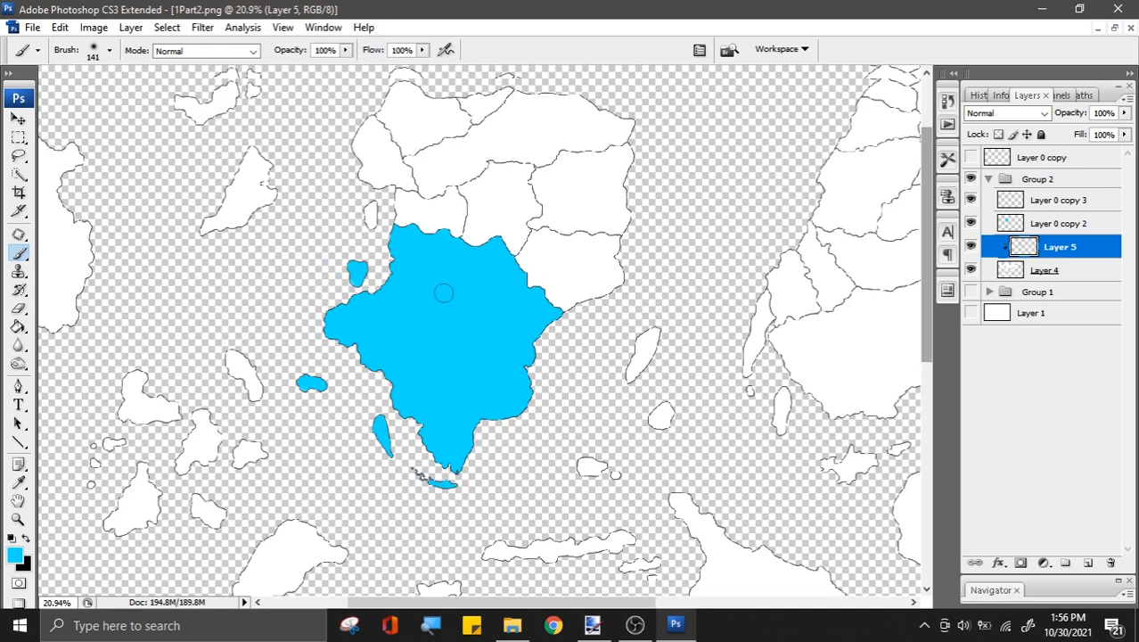
Step: Try brushing blue across the border into the region east of the filled area on Layer 5
scroll(580, 245, down, 3)
scroll(334, 232, up, 1)
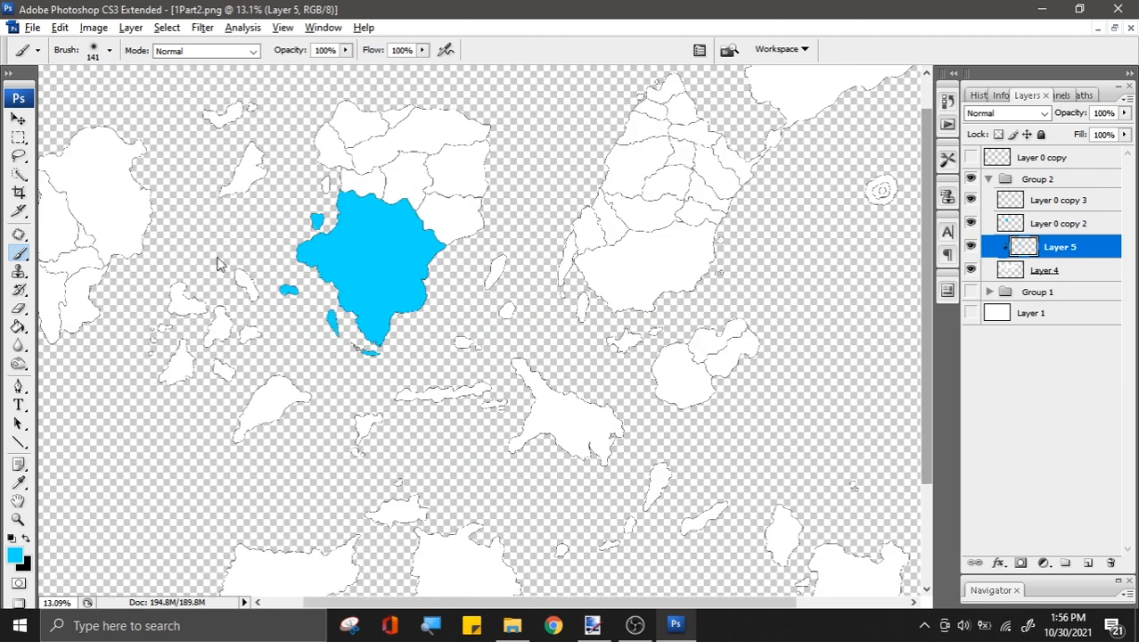
scroll(362, 132, up, 3)
scroll(472, 286, up, 1)
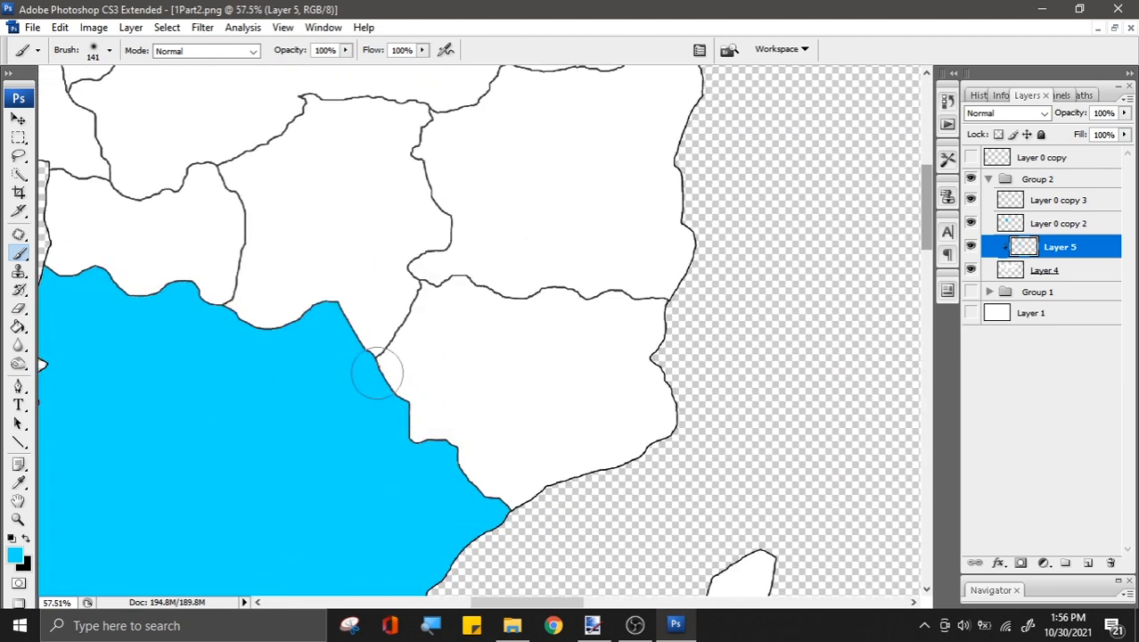
drag(378, 346, 538, 435)
key(ctrl+z)
Step: Paint the small islands southeast of the central continent blue on Layer 5
scroll(680, 318, down, 9)
mouse_move(688, 419)
mouse_down()
mouse_move(680, 510)
mouse_move(609, 485)
mouse_up()
scroll(713, 447, down, 3)
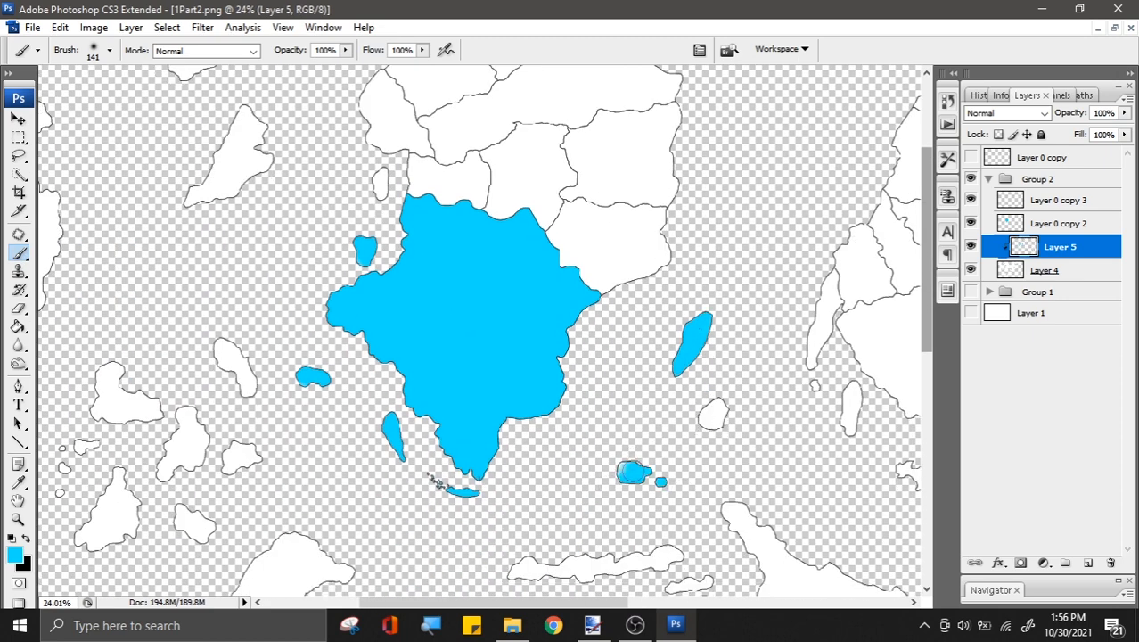
scroll(127, 451, down, 2)
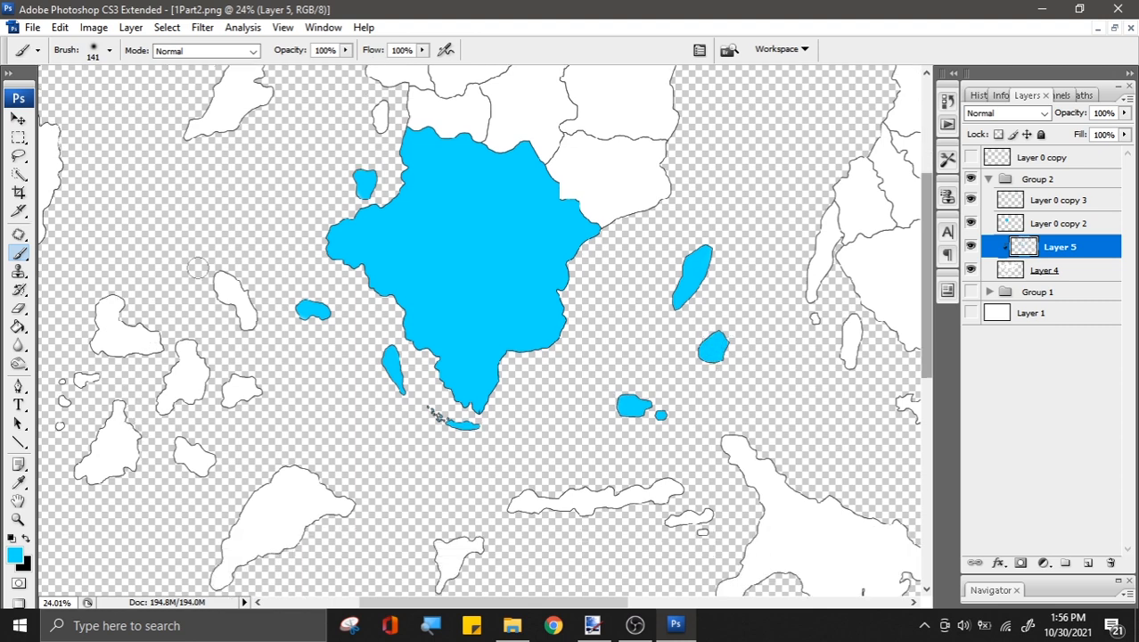
Step: Enlarge the brush to 246 px and paint the two islands west of the blue region's nearest islet on Layer 5
right_click(198, 269)
click(216, 252)
mouse_move(220, 274)
mouse_down()
mouse_move(245, 309)
mouse_move(242, 328)
mouse_up()
drag(245, 380, 229, 401)
Step: Make the 246 px brush hard-edged and paint the long southern island, the small island cluster below it and the large southwestern island blue
right_click(387, 355)
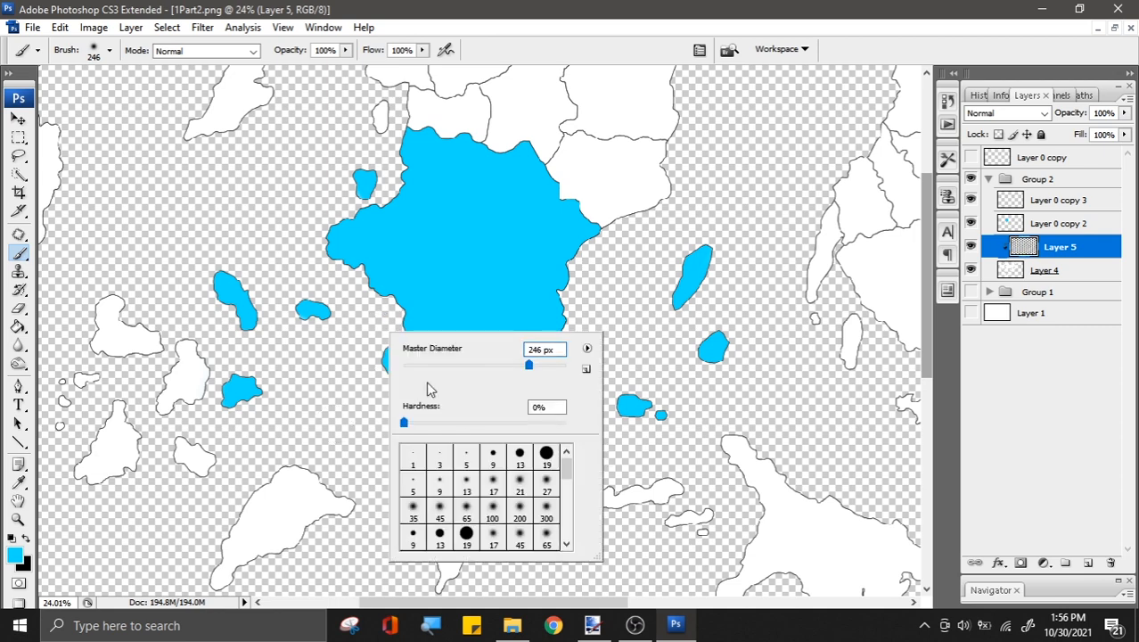
key(Return)
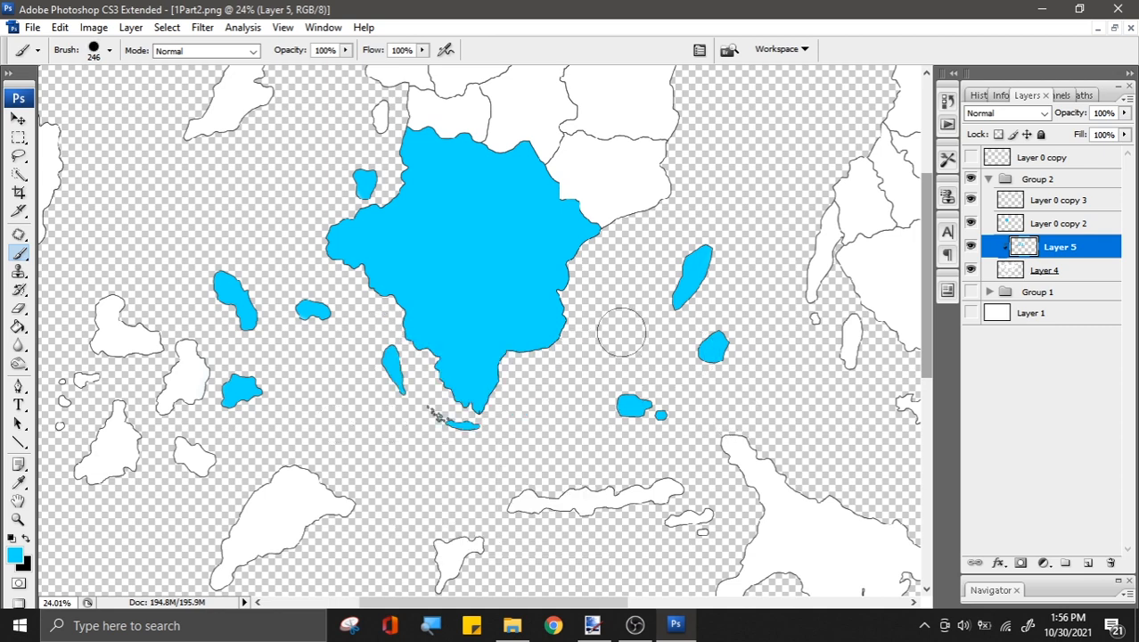
scroll(624, 339, down, 2)
mouse_move(516, 396)
mouse_down()
mouse_move(576, 402)
mouse_move(665, 368)
mouse_up()
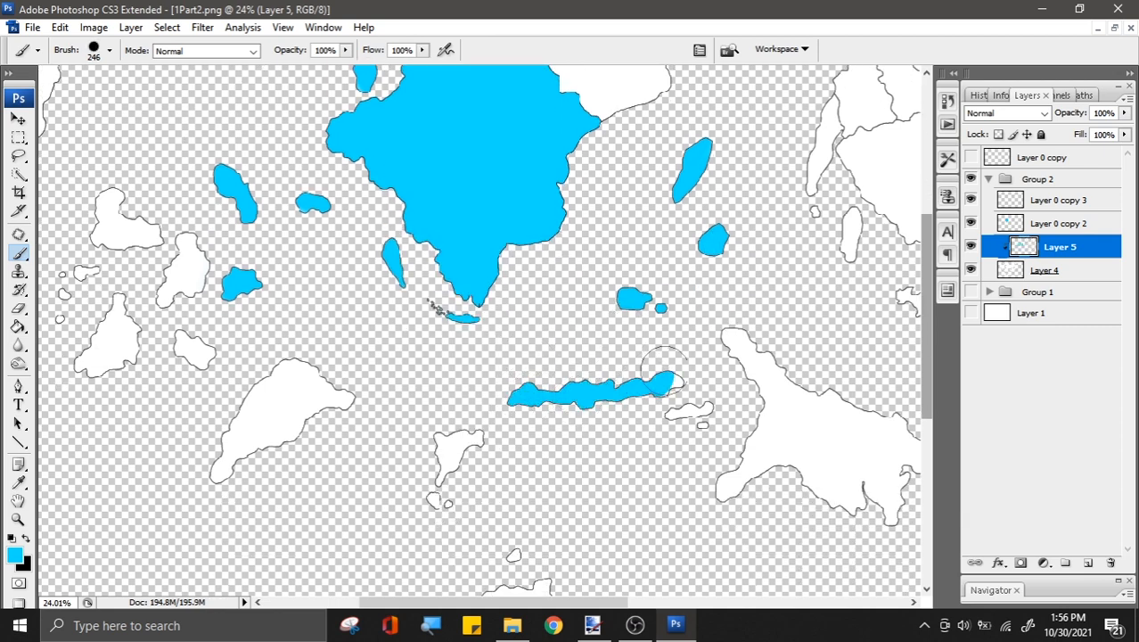
mouse_move(459, 441)
mouse_down()
mouse_move(426, 483)
mouse_move(464, 465)
mouse_up()
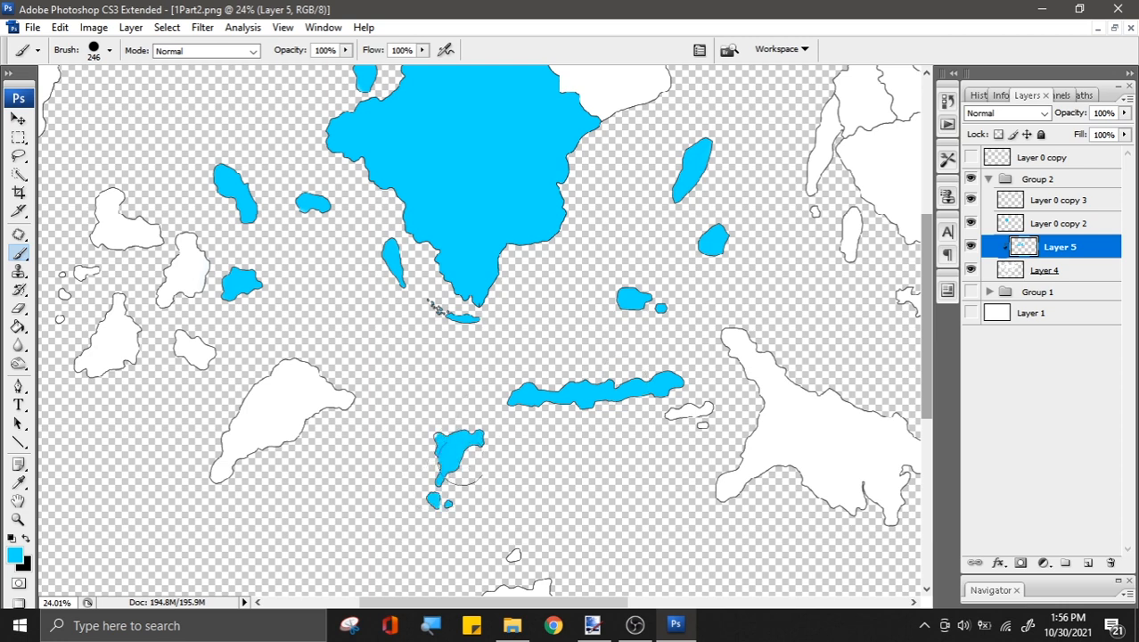
mouse_move(343, 393)
mouse_down()
mouse_move(243, 387)
mouse_move(212, 457)
mouse_move(268, 447)
mouse_up()
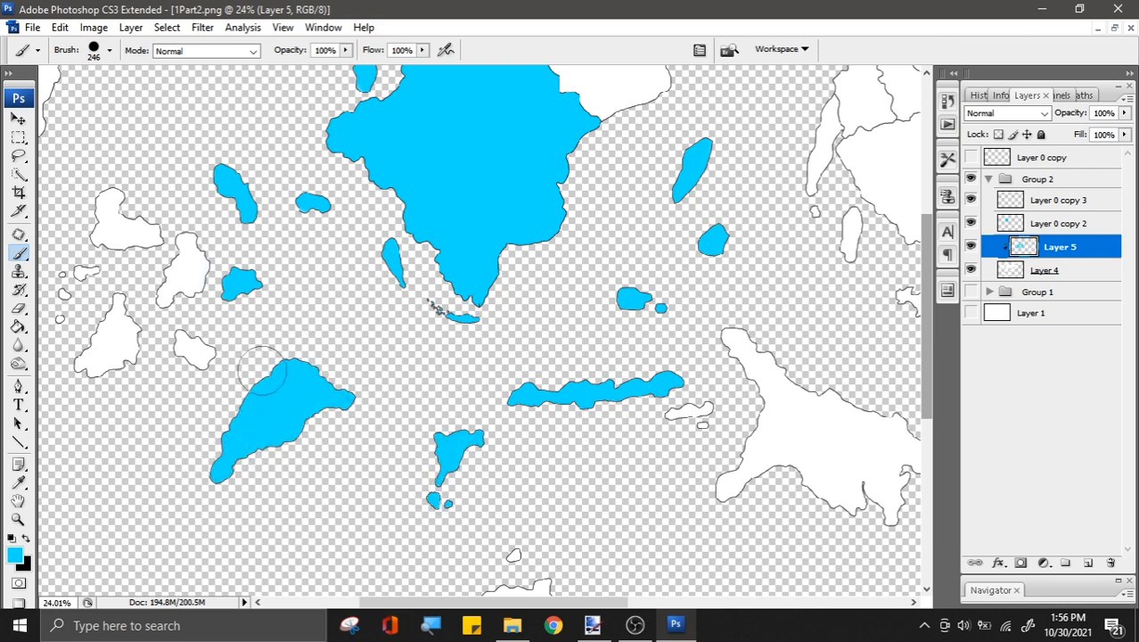
Step: Set the foreground colour to dark blue 00036f
scroll(608, 320, up, 1)
scroll(813, 328, down, 3)
scroll(107, 222, up, 2)
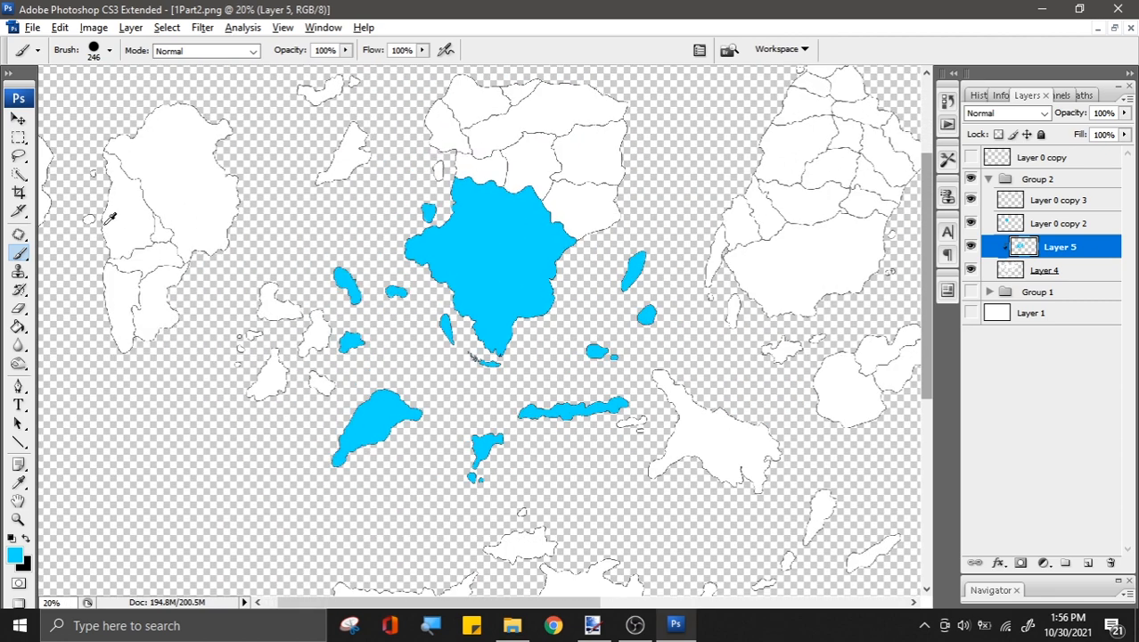
scroll(110, 218, up, 2)
click(15, 556)
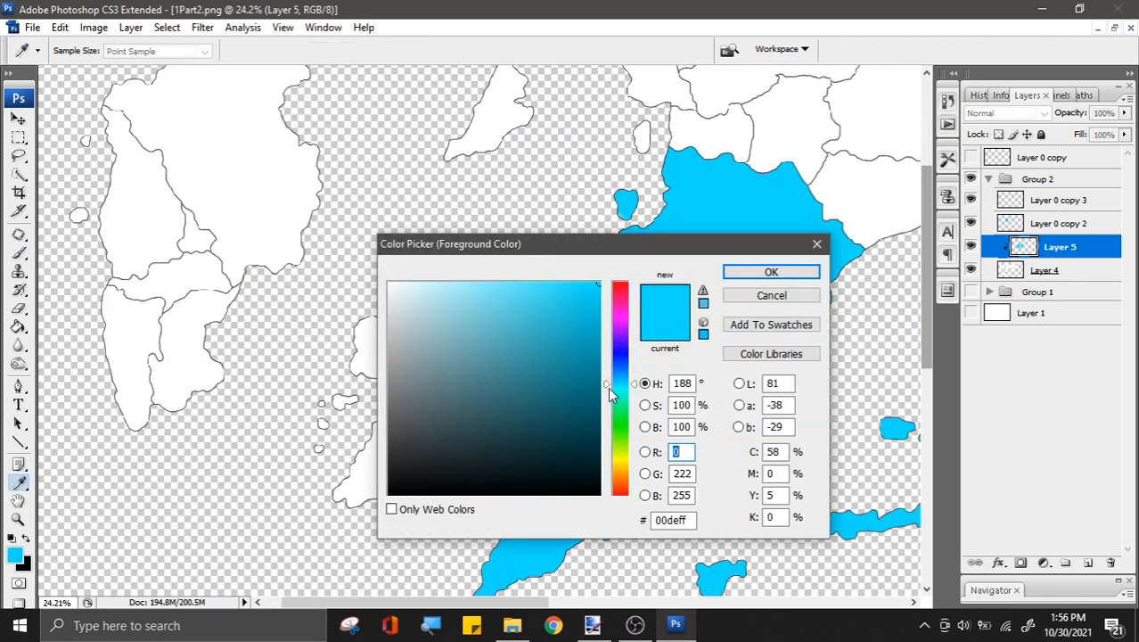
click(622, 351)
click(622, 354)
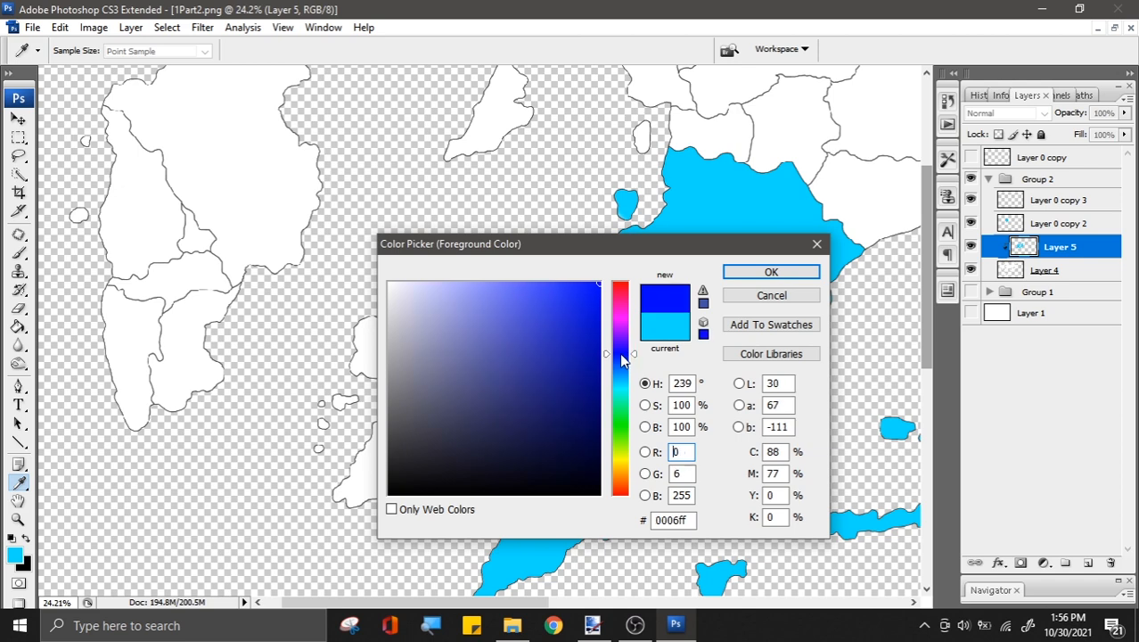
click(599, 405)
click(771, 273)
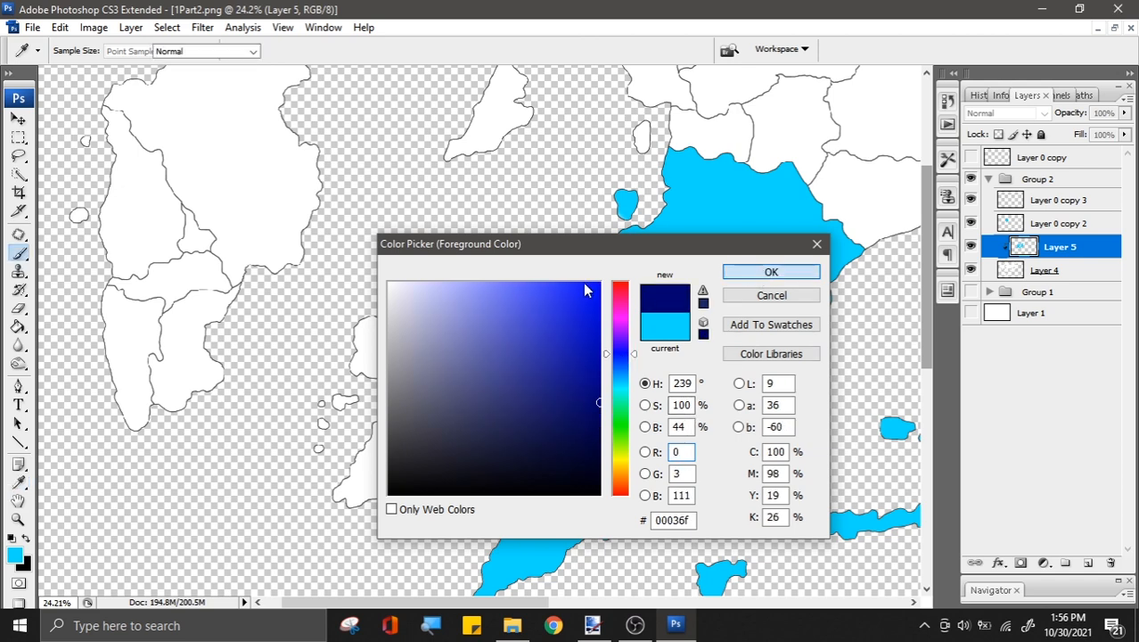
Step: Fill the large northeastern region of the western continent with dark blue on Layer 0 copy 2 using the Paint Bucket
click(18, 325)
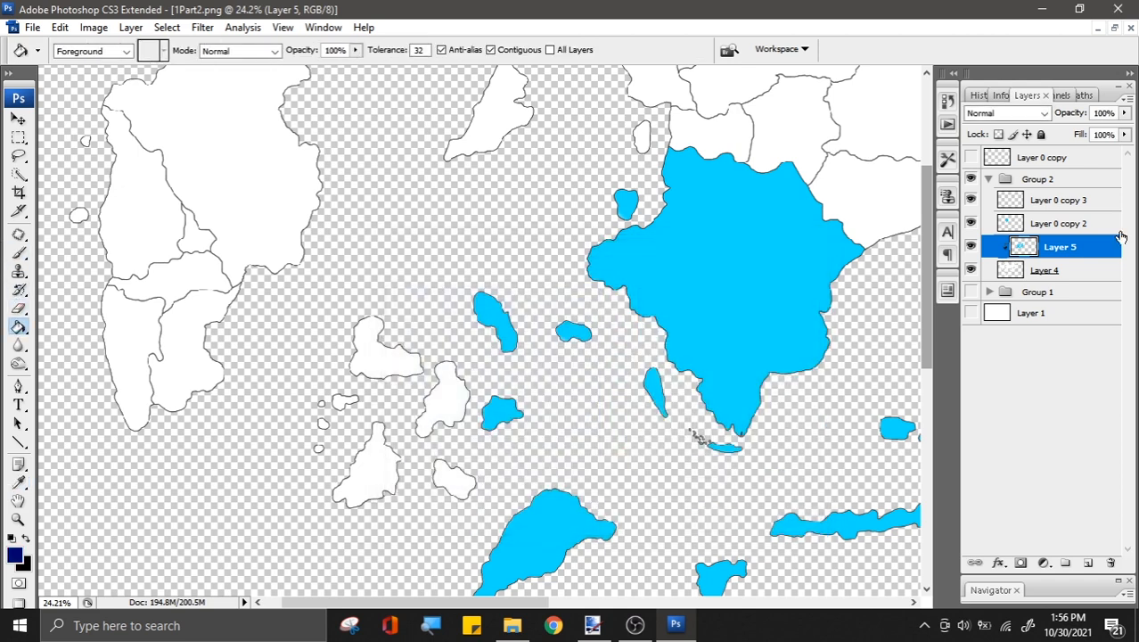
click(1070, 229)
click(259, 166)
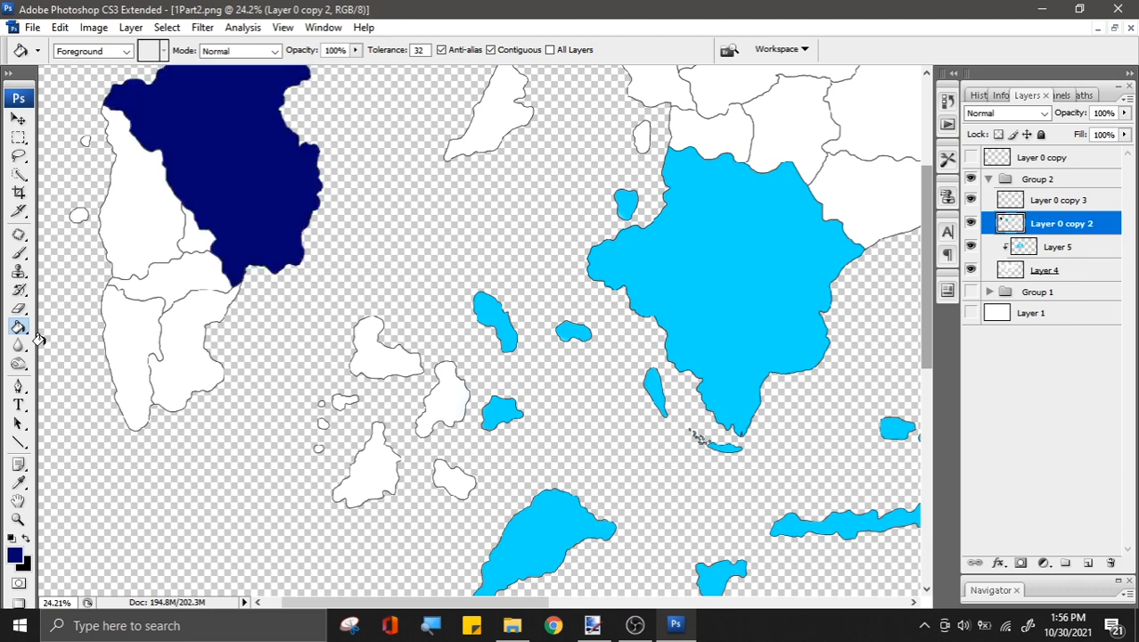
Step: Brush dark blue over the islands east of the filled western region on Layer 5
click(17, 253)
click(1075, 249)
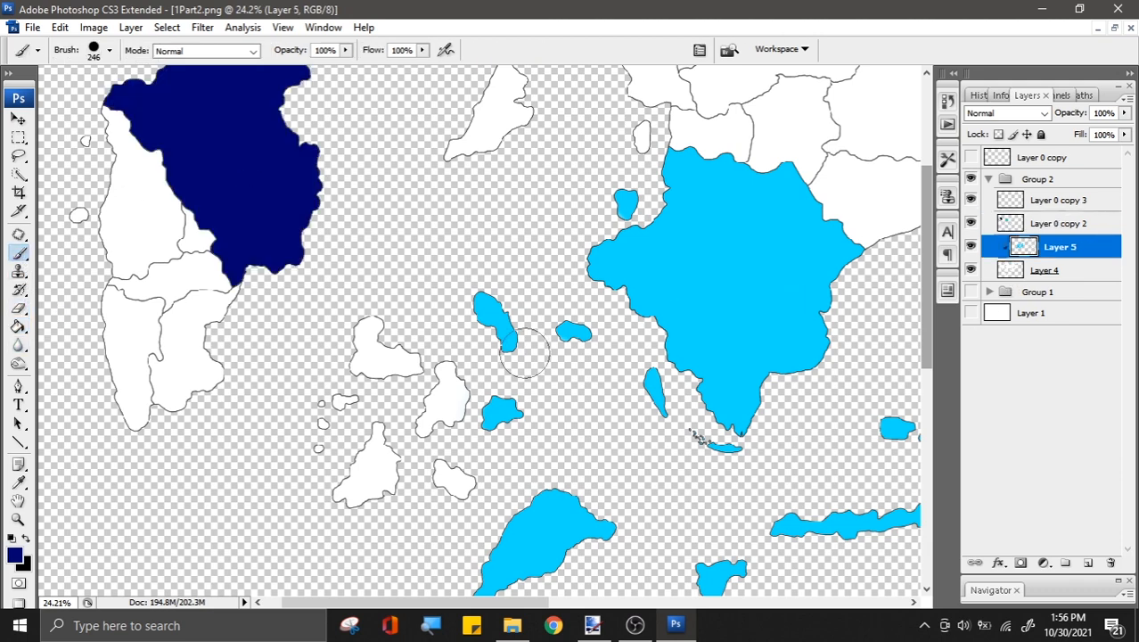
scroll(454, 176, up, 3)
mouse_move(499, 194)
mouse_down()
mouse_move(528, 145)
mouse_move(518, 213)
mouse_move(470, 45)
mouse_up()
scroll(419, 299, down, 5)
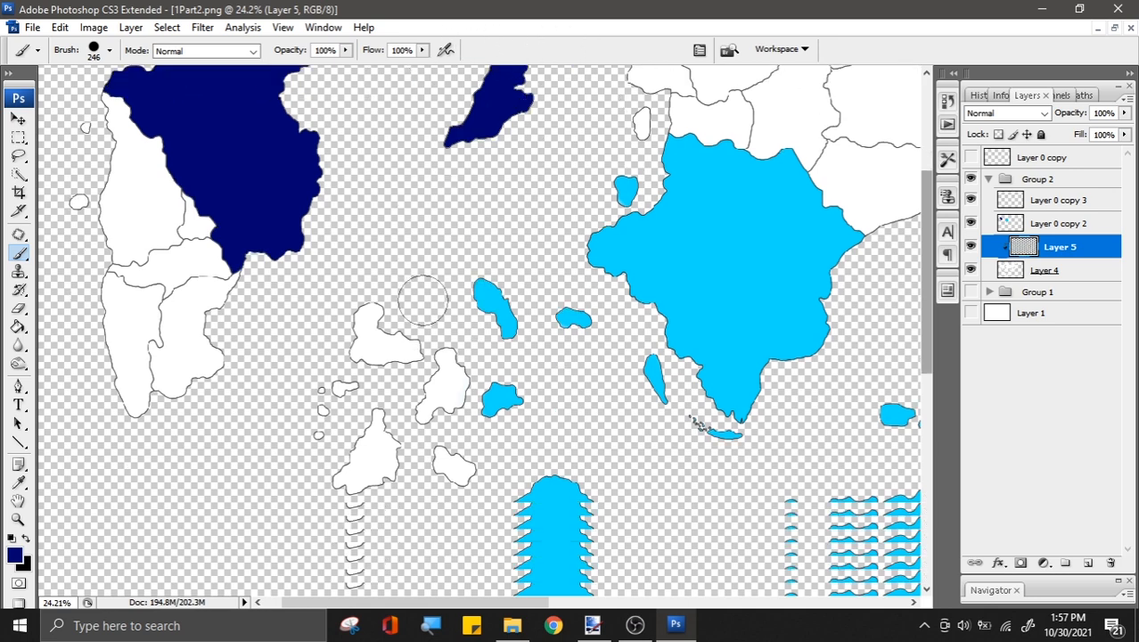
Step: Paint the island cluster southeast of the western continent dark blue on Layer 5, including the large southern island's western tip
mouse_move(420, 301)
mouse_down()
mouse_move(444, 315)
mouse_move(441, 354)
mouse_move(447, 322)
mouse_move(389, 304)
mouse_move(370, 261)
mouse_move(335, 283)
mouse_move(326, 382)
mouse_move(333, 343)
mouse_move(322, 361)
mouse_move(362, 421)
mouse_move(389, 390)
mouse_move(374, 428)
mouse_move(400, 414)
mouse_move(485, 414)
mouse_move(406, 412)
mouse_up()
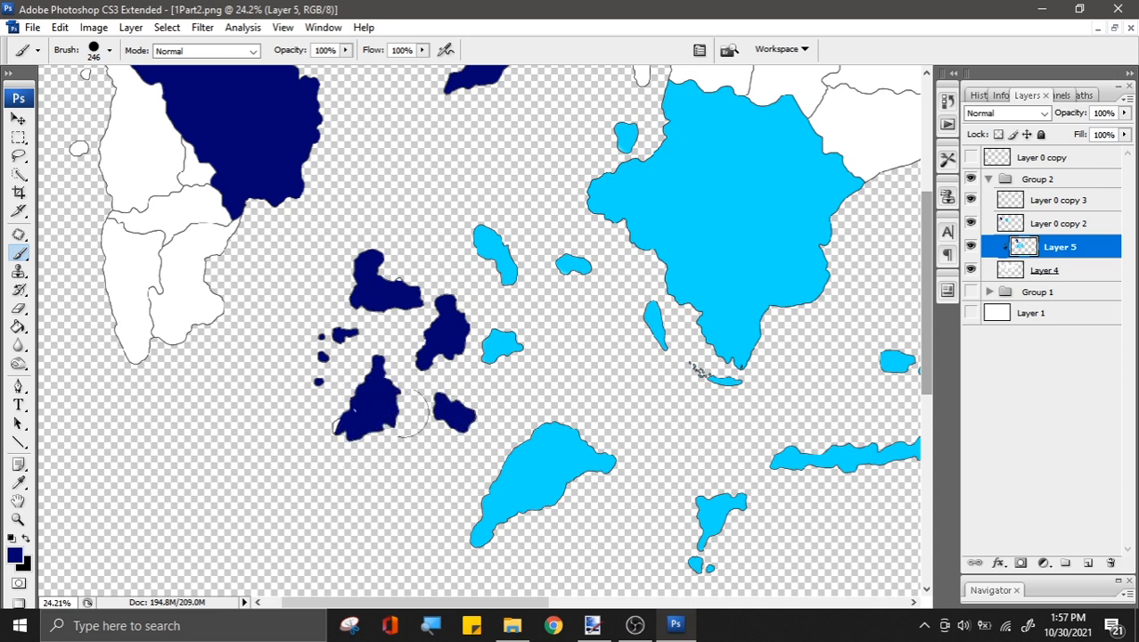
right_click(314, 454)
scroll(315, 451, up, 4)
click(244, 448)
Step: Try to cover the stray white mark inside the cluster's large southern island using a 1 px brush
scroll(327, 419, up, 7)
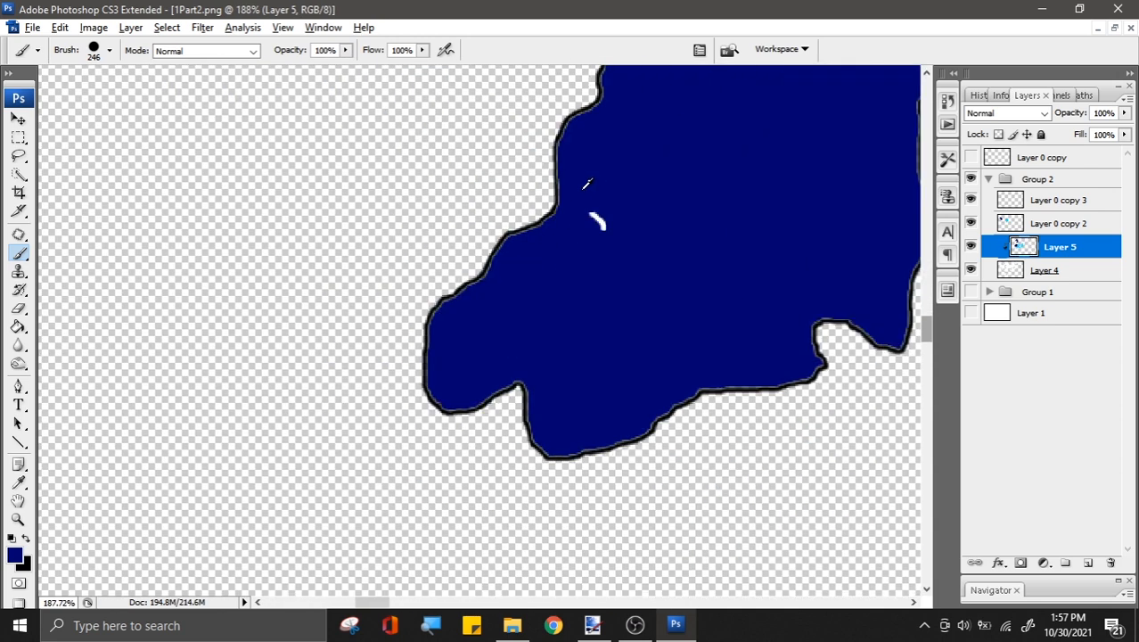
scroll(587, 184, up, 3)
click(1054, 272)
scroll(746, 203, up, 5)
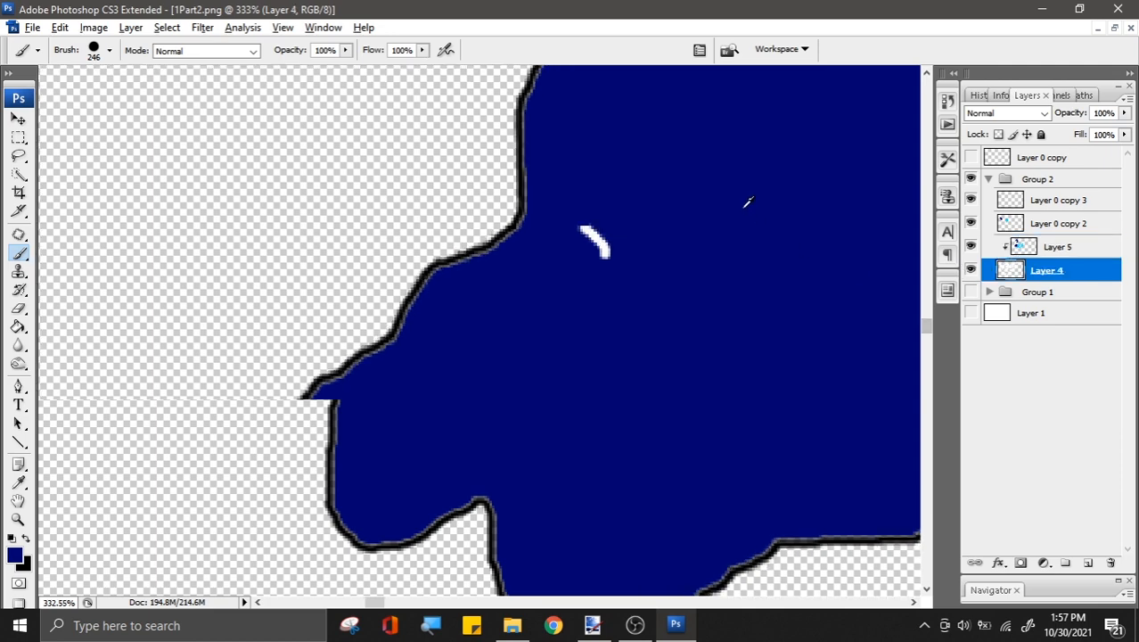
click(972, 313)
click(972, 313)
right_click(503, 286)
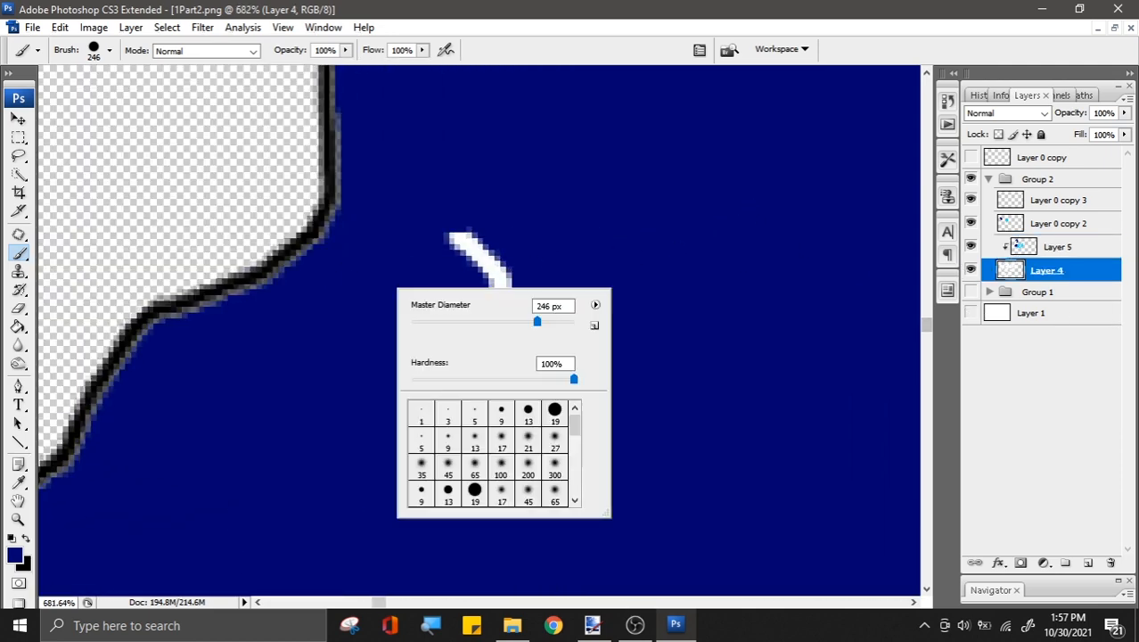
click(1079, 256)
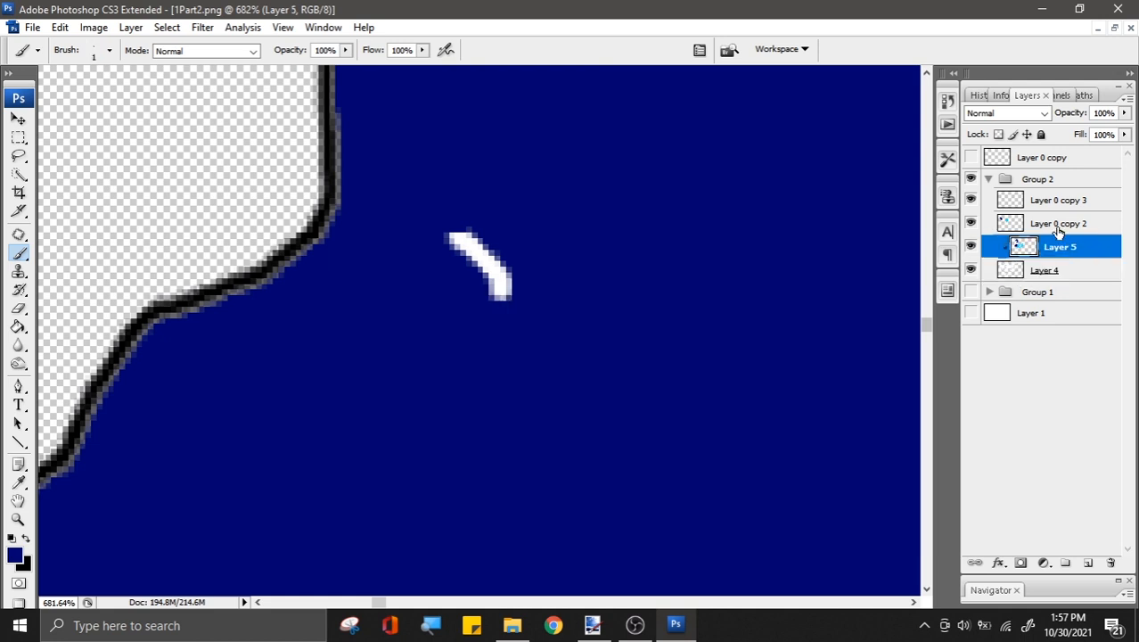
click(1075, 228)
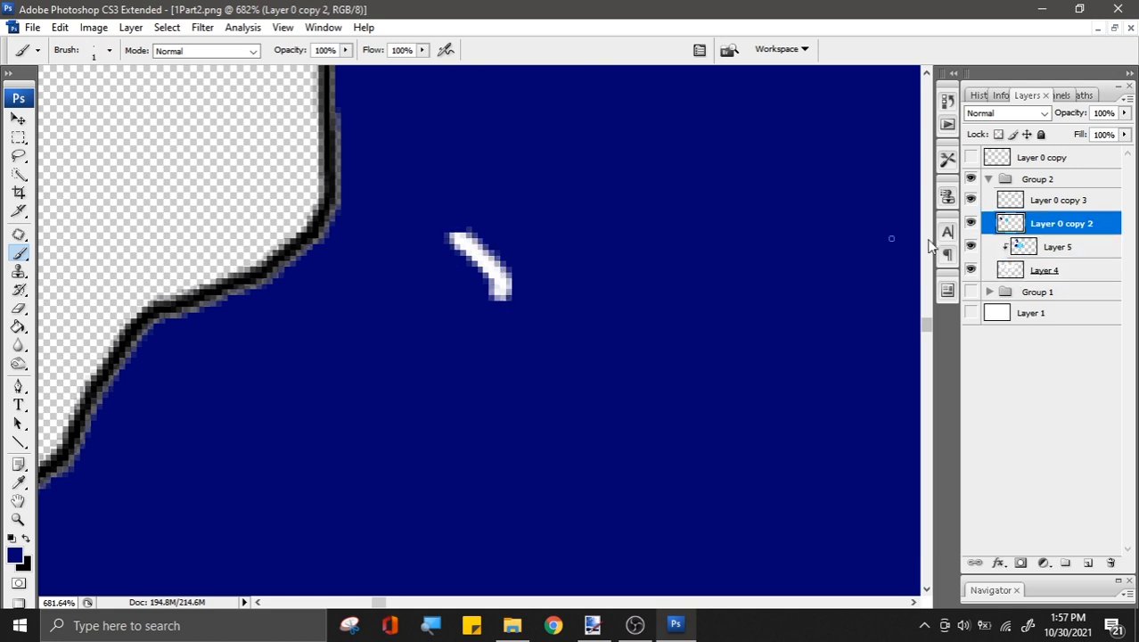
Step: Set the brush to 35 px and paint dark blue over the white mark on Layer 5 and Layer 0 copy 2
click(1054, 248)
right_click(385, 233)
click(432, 269)
click(494, 203)
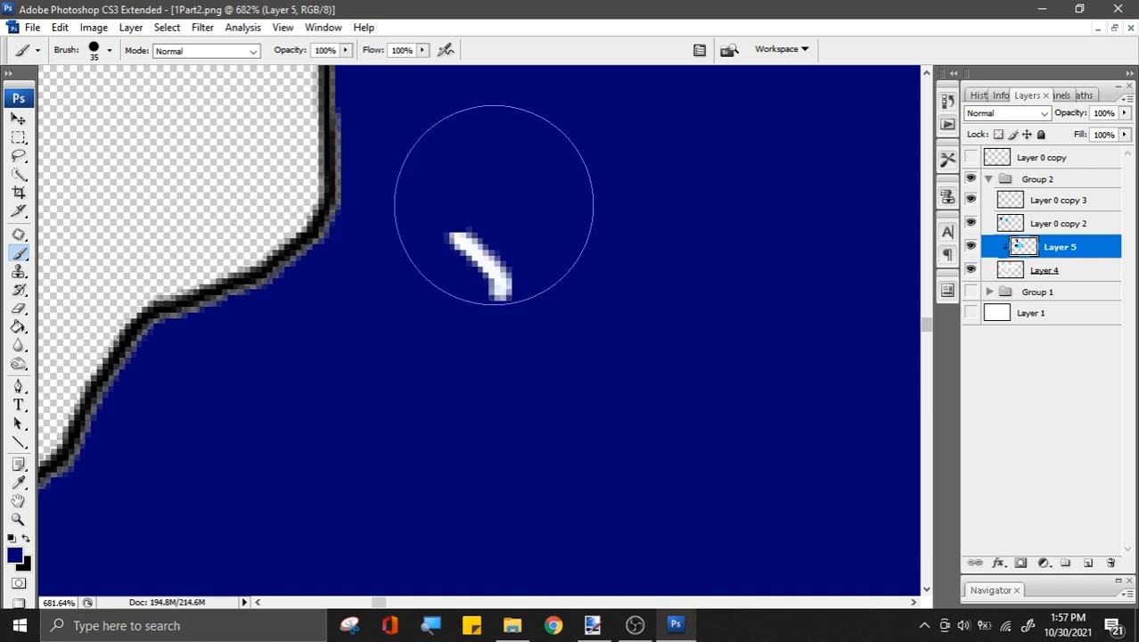
click(1048, 230)
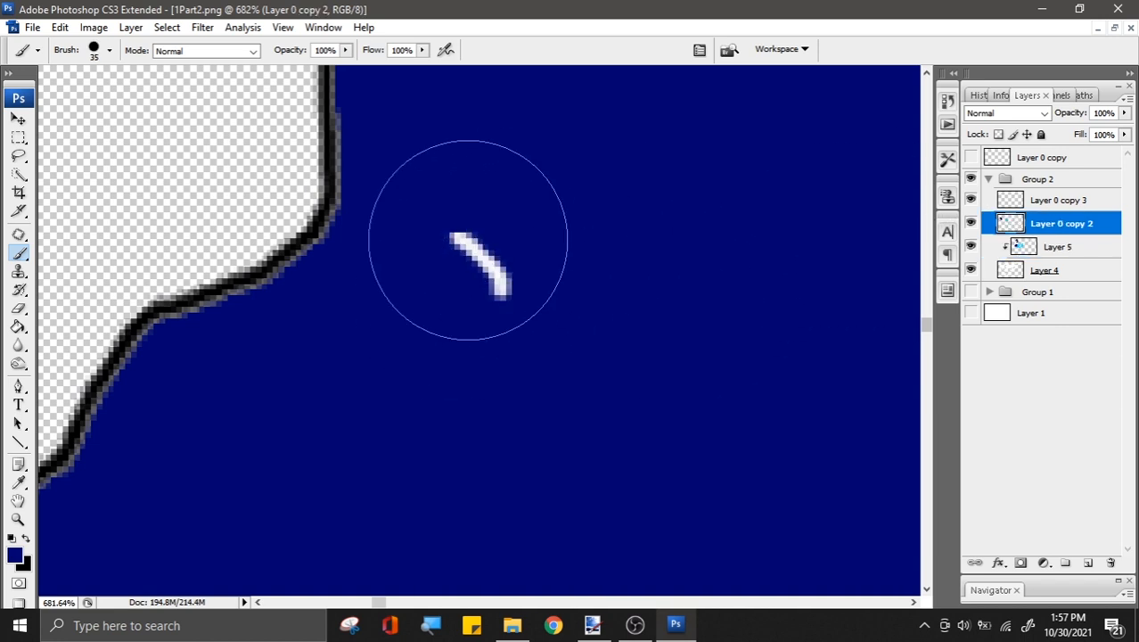
Step: Check Layer 0 copy 3 for the white mark and erase it from that layer with the Eraser
click(1074, 203)
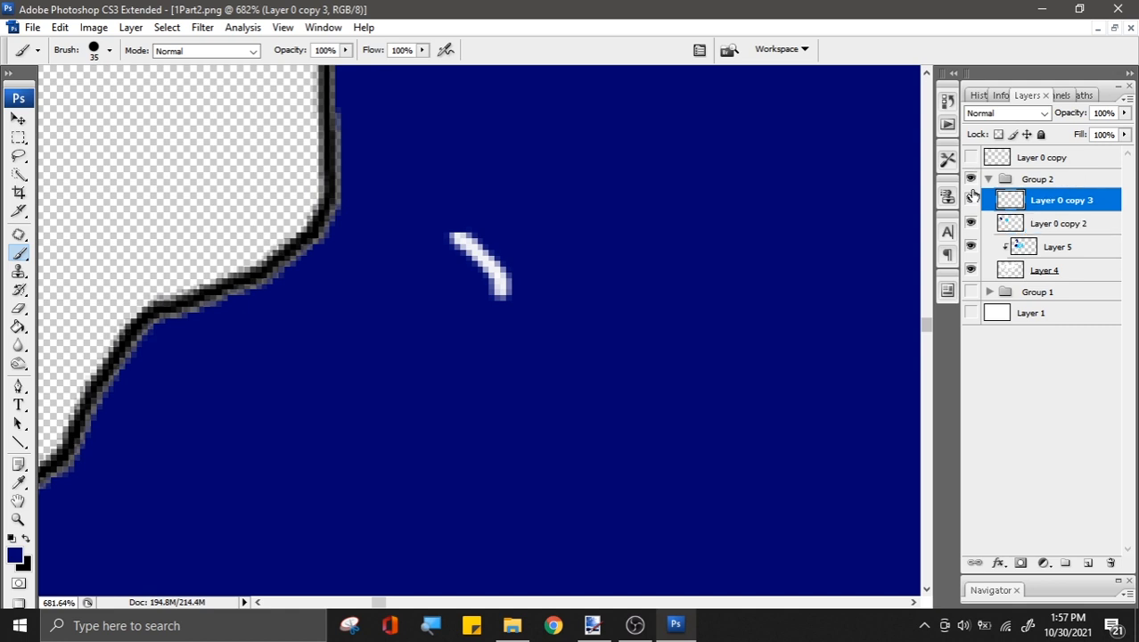
click(970, 201)
drag(452, 235, 507, 294)
click(19, 307)
click(569, 266)
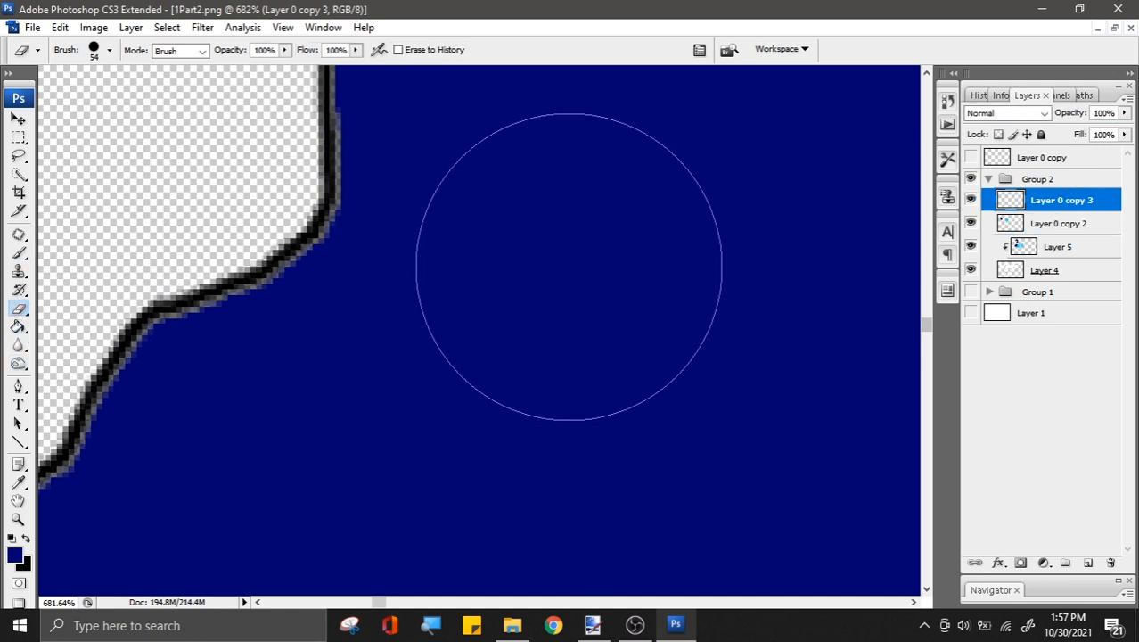
Step: Set the brush to 83 px and paint the remaining white spot on the cluster's northern island dark blue on Layer 5
scroll(351, 454, down, 20)
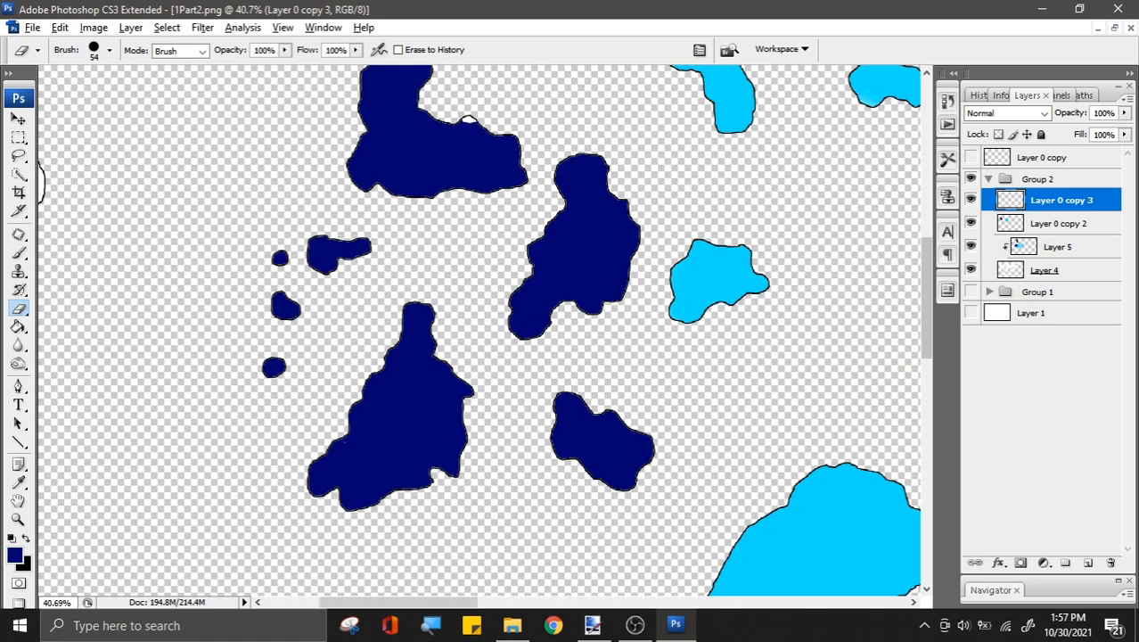
scroll(352, 454, down, 3)
click(19, 252)
scroll(386, 250, down, 4)
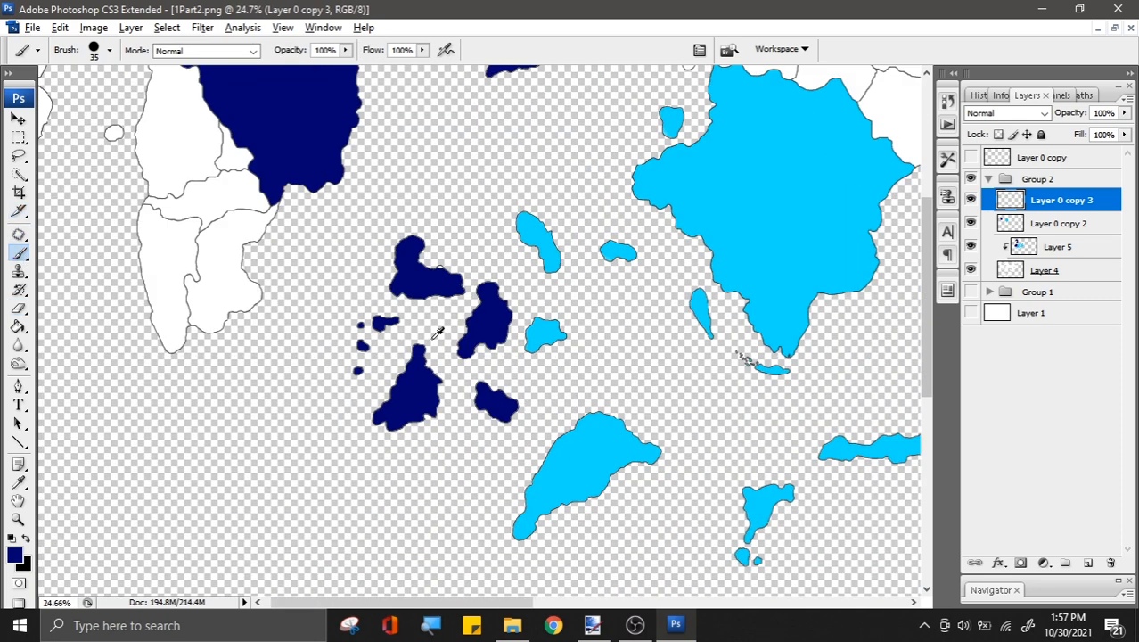
scroll(386, 250, up, 2)
click(1110, 247)
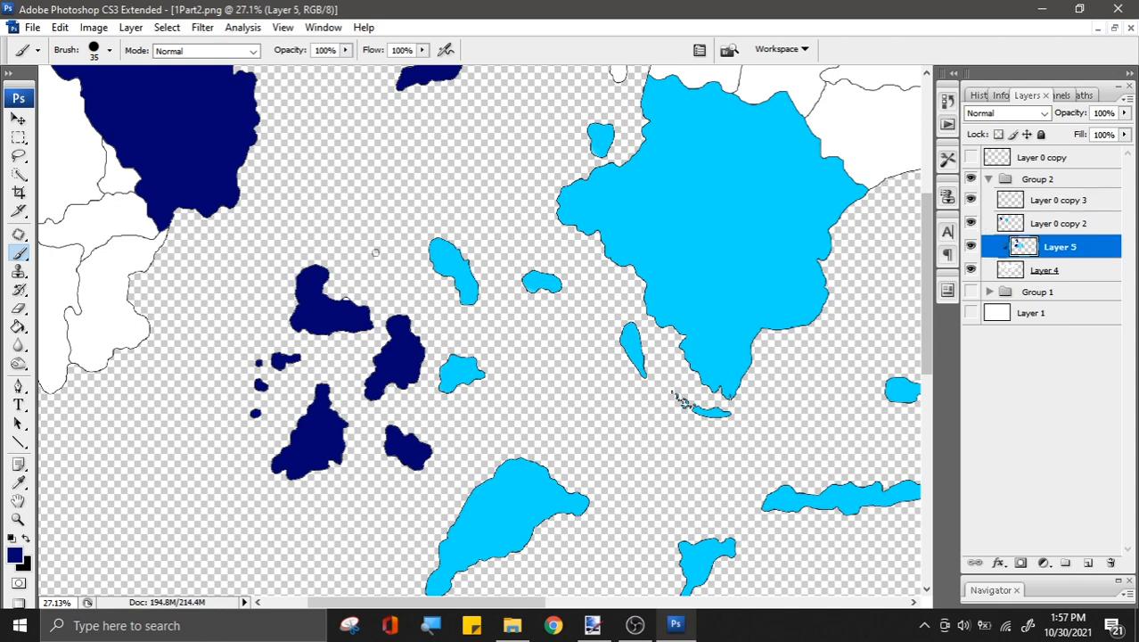
right_click(367, 290)
key(Escape)
scroll(340, 299, down, 3)
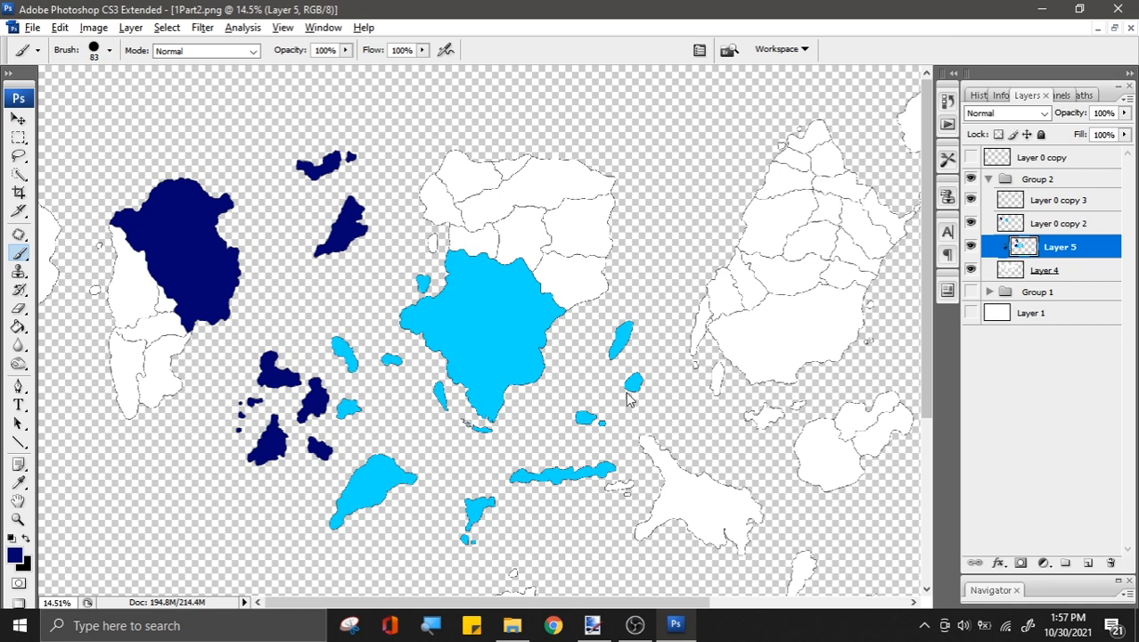
Step: Collapse Group 2 and make Group 1 visible alongside it
drag(931, 314, 931, 376)
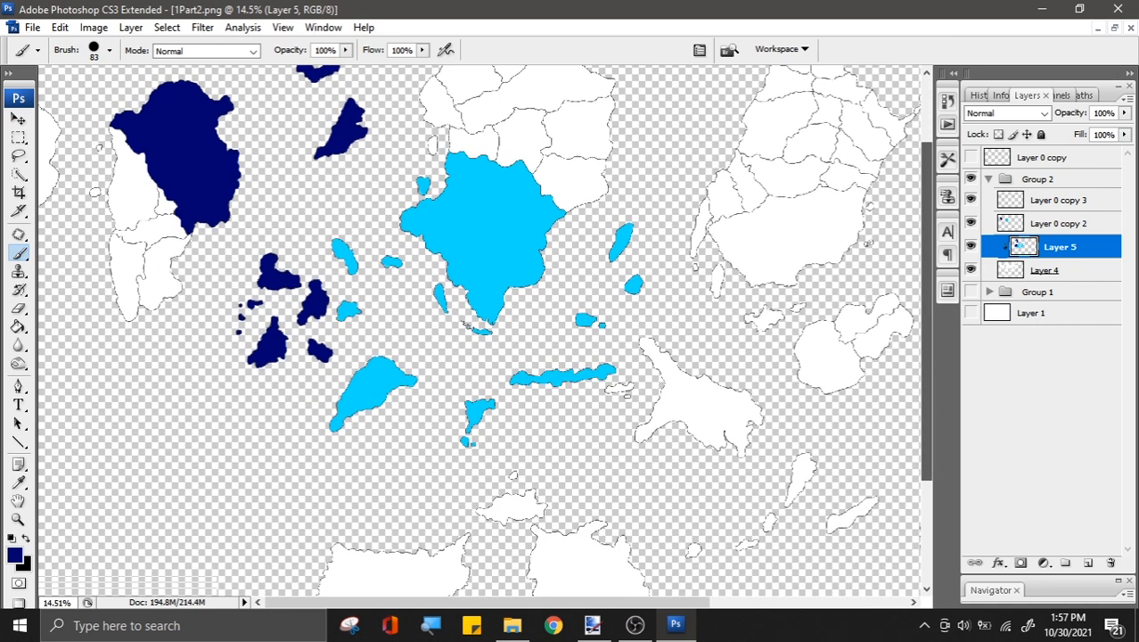
drag(618, 602, 775, 606)
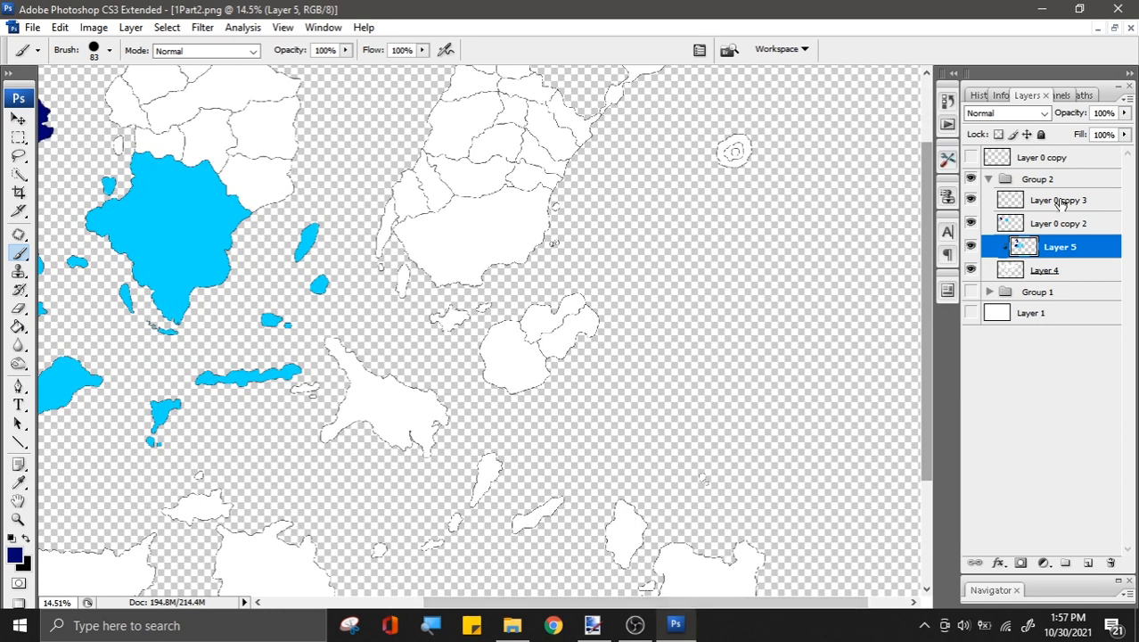
click(989, 179)
click(971, 179)
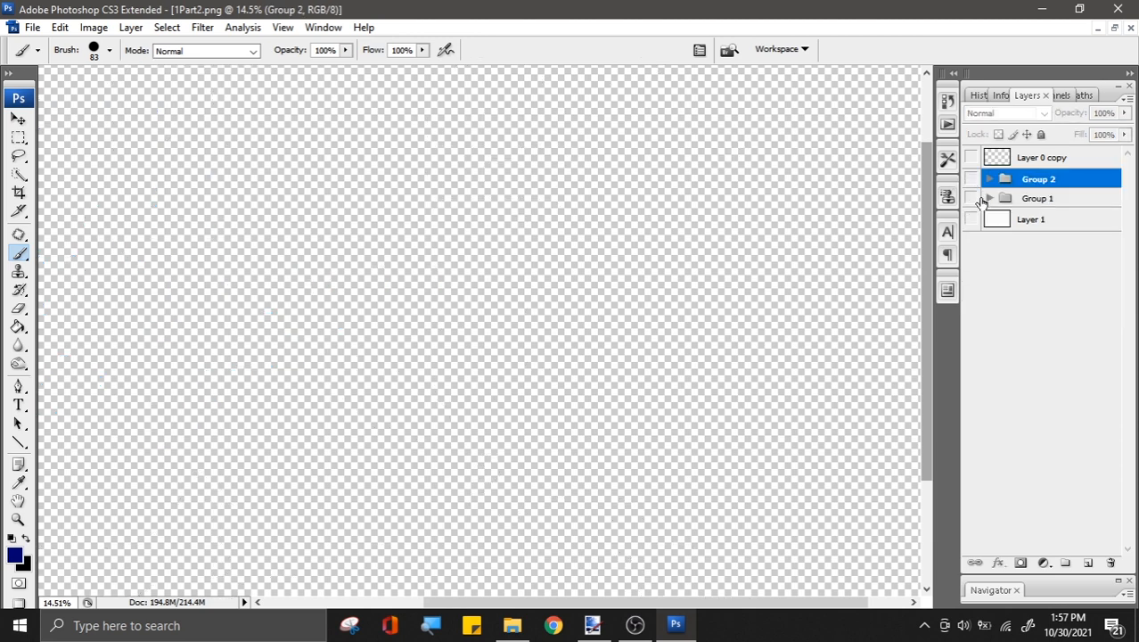
click(981, 198)
click(970, 198)
click(971, 179)
Step: Expand Group 1 and hide its Layer 2 around the eastern continent
scroll(758, 171, up, 5)
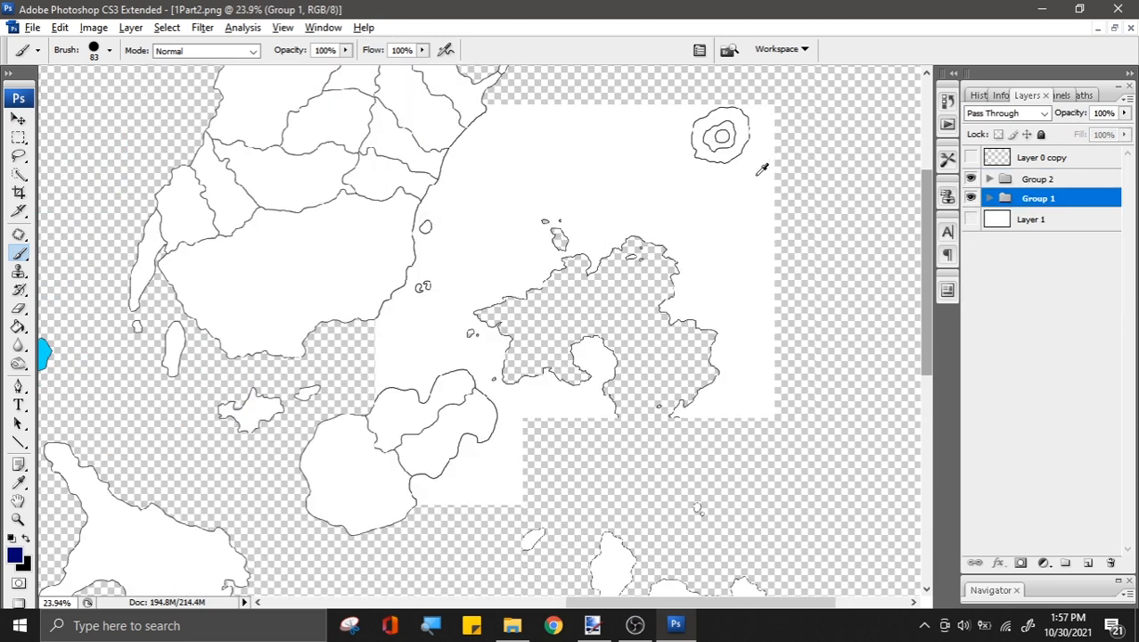
scroll(481, 352, up, 4)
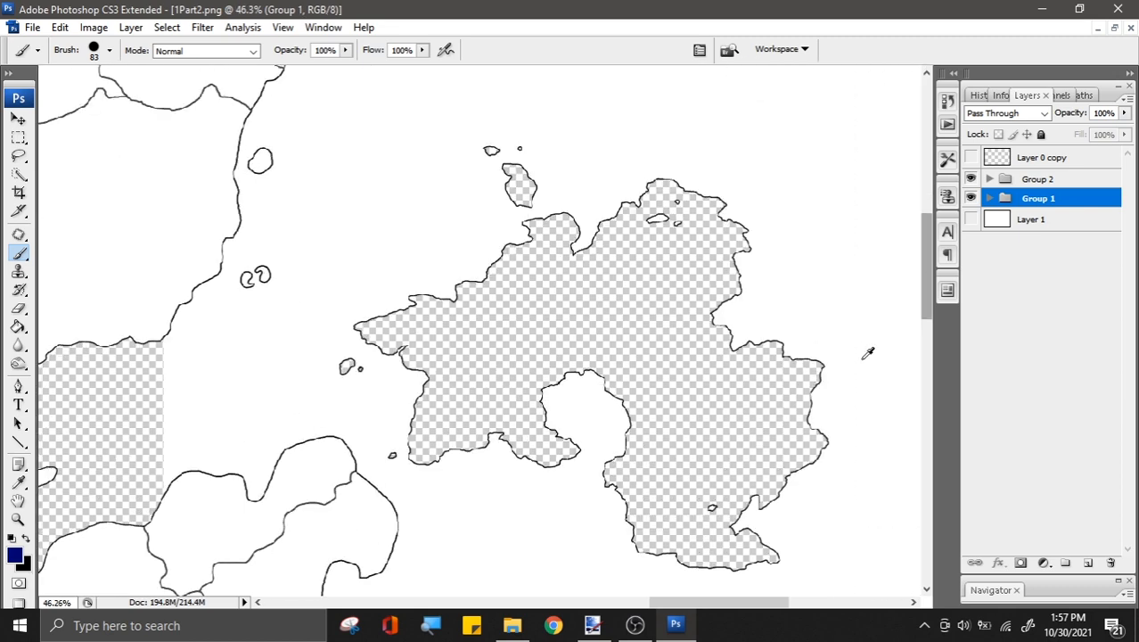
scroll(271, 344, down, 3)
scroll(575, 331, up, 1)
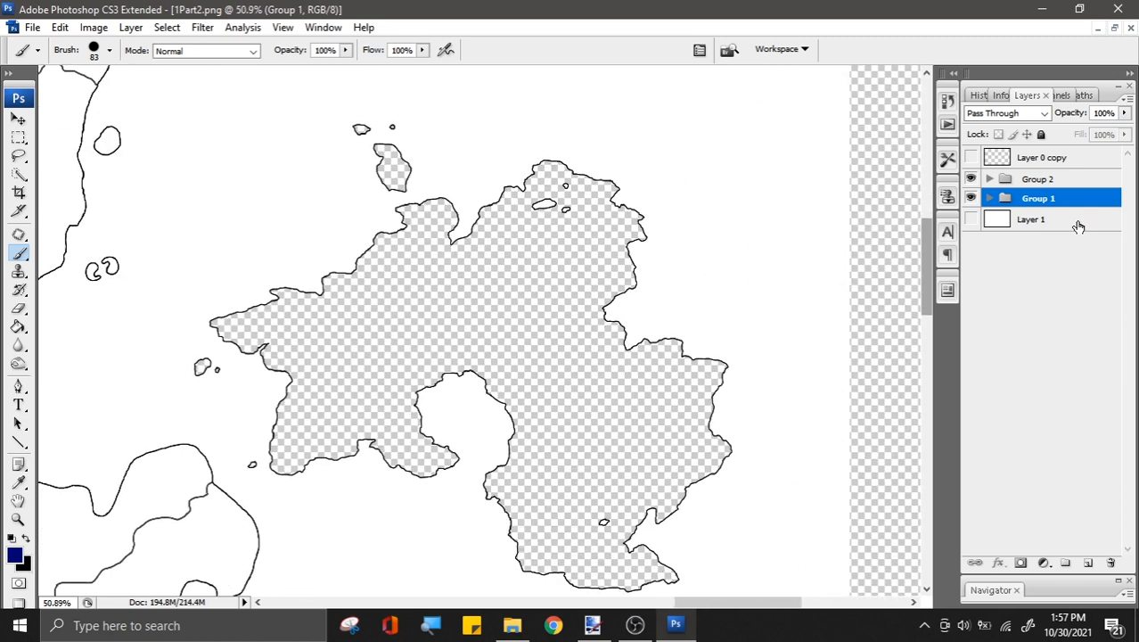
click(990, 199)
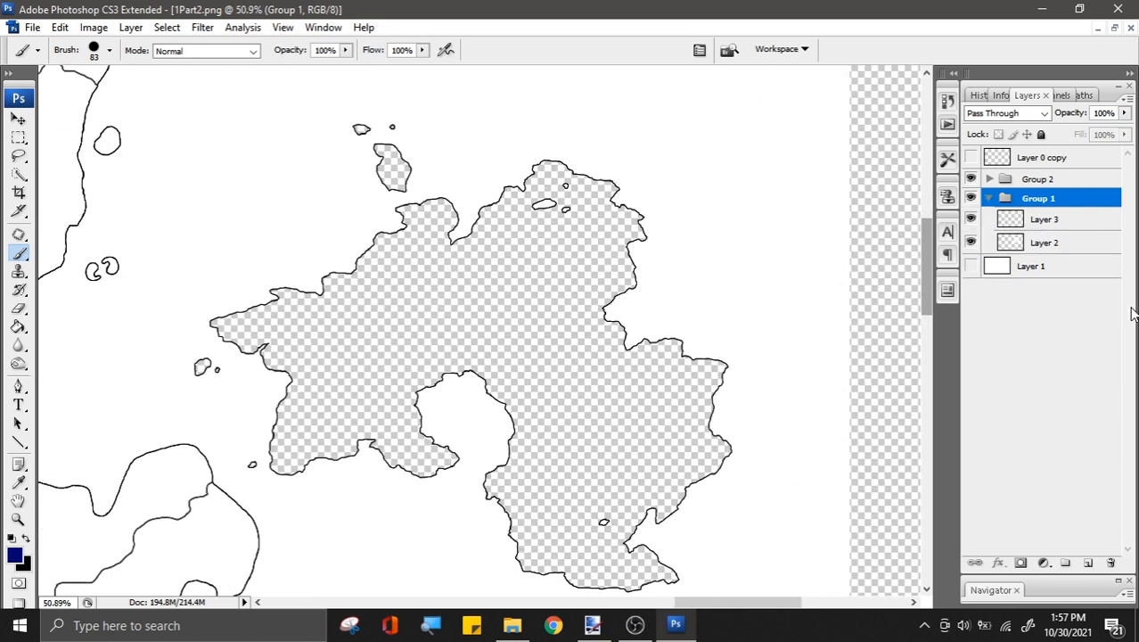
click(975, 239)
Step: Duplicate Layer 3 within Group 1
click(1074, 217)
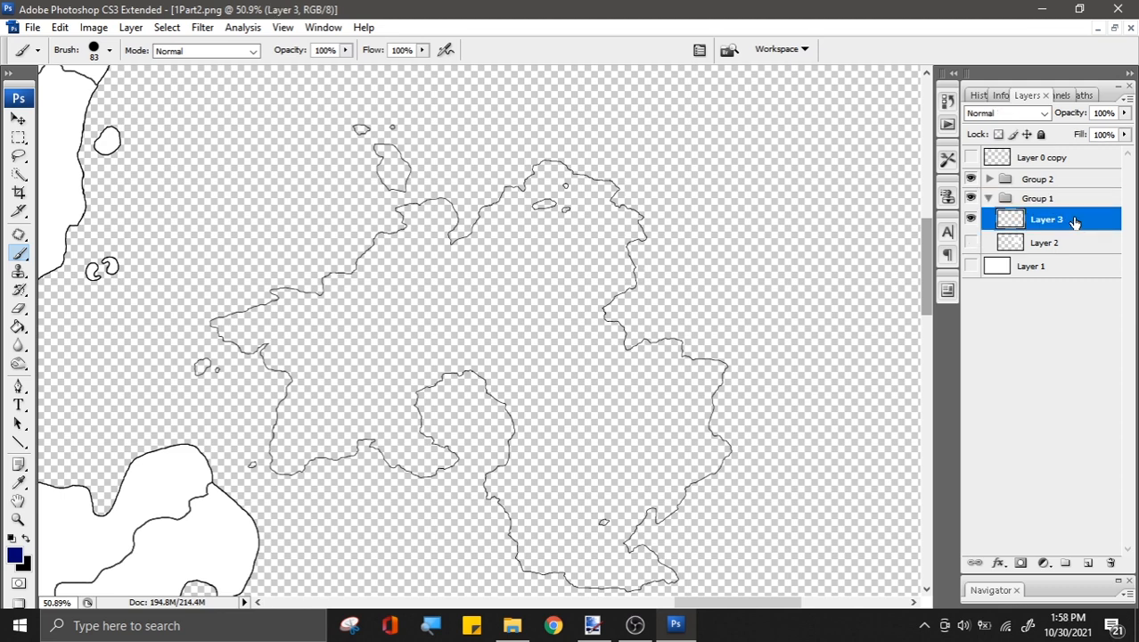
right_click(1075, 217)
click(1025, 270)
click(711, 186)
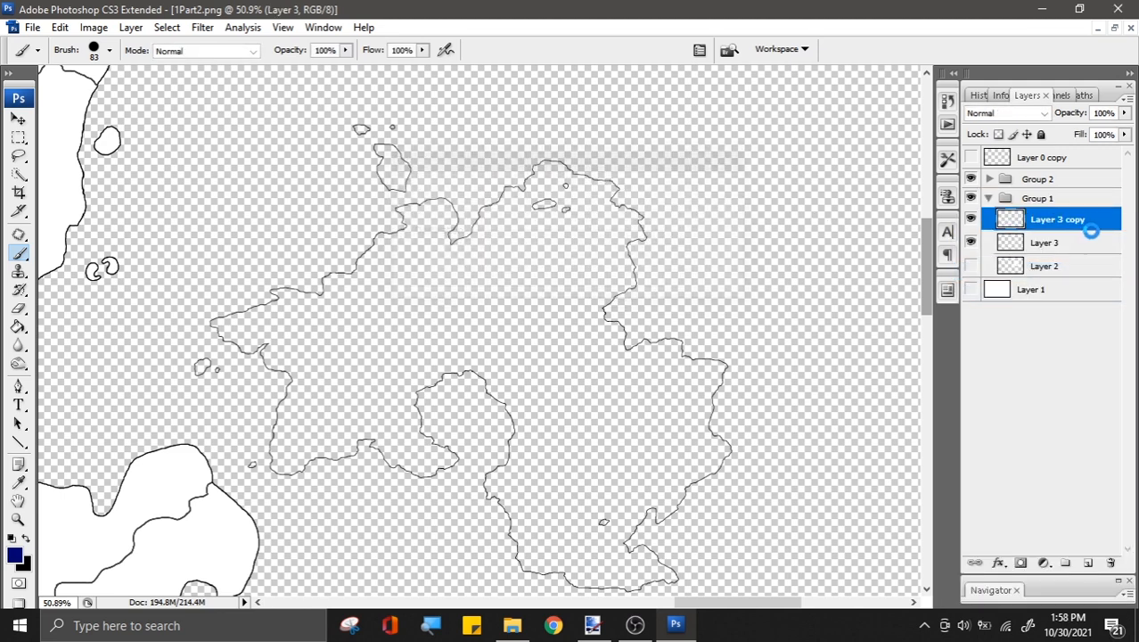
Step: Load Layer 2's contents as a selection, invert it, and add a new layer above Layer 3
click(1067, 248)
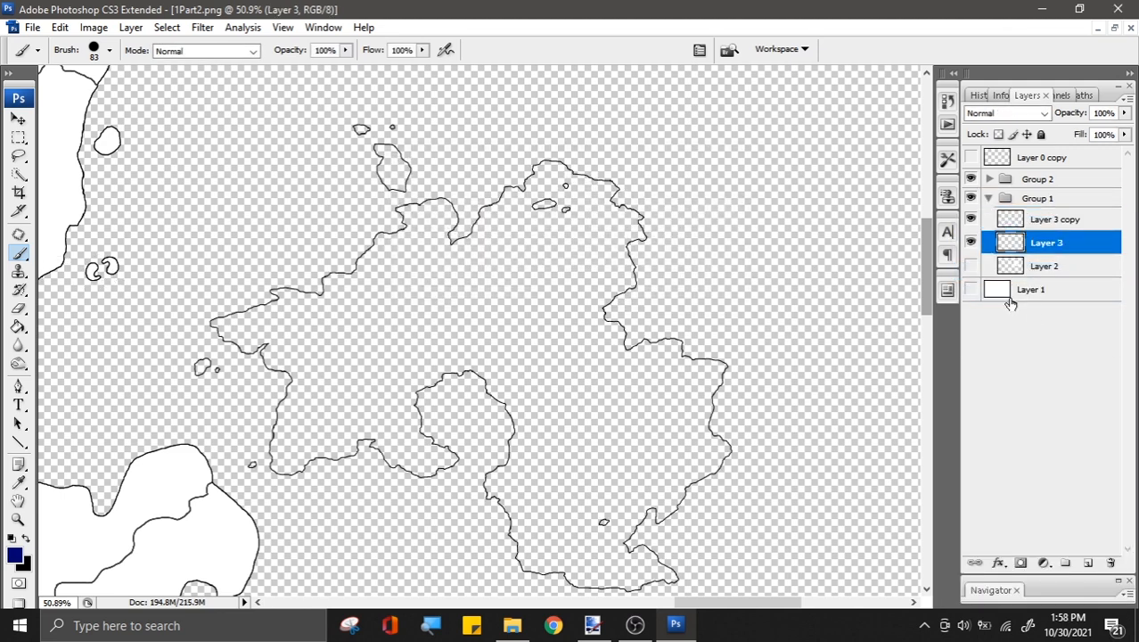
ctrl+click(1020, 269)
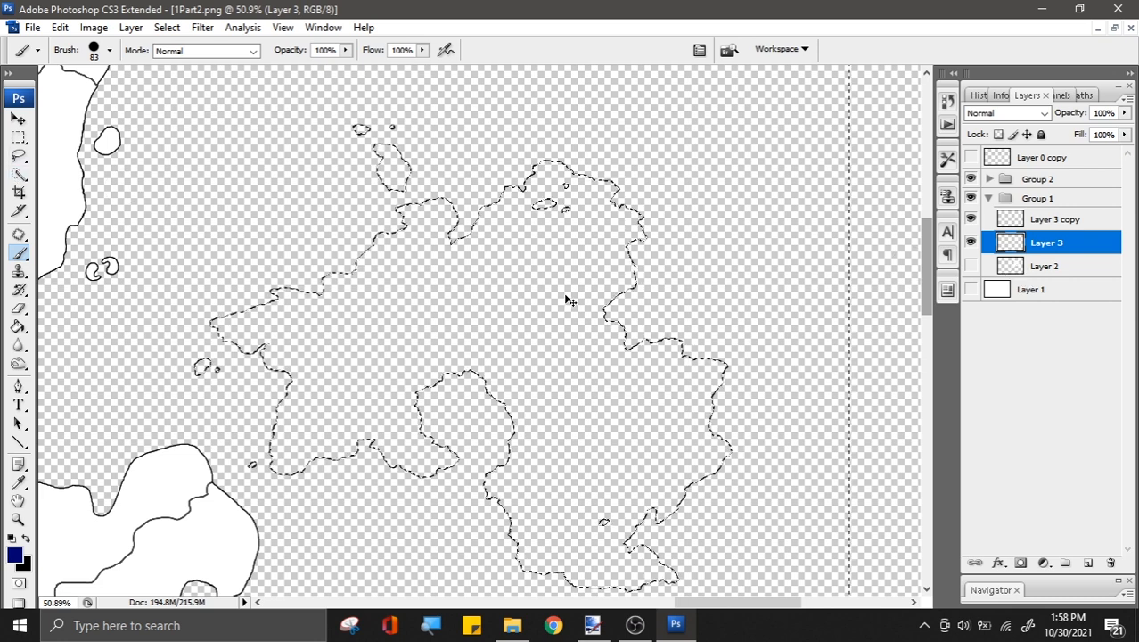
key(ctrl+shift+i)
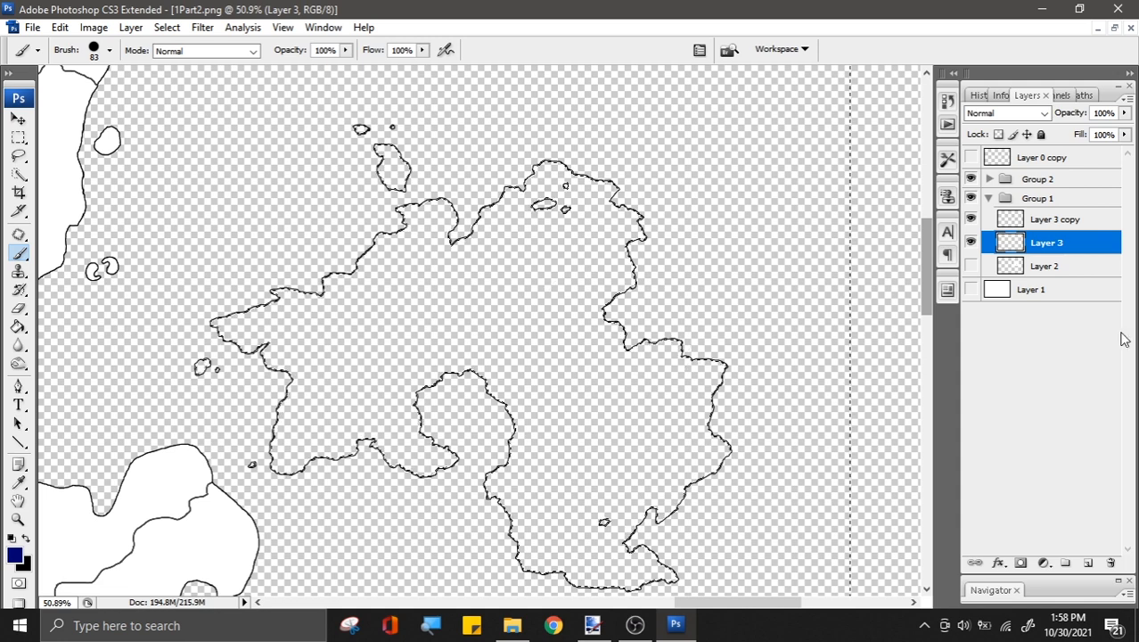
click(1087, 562)
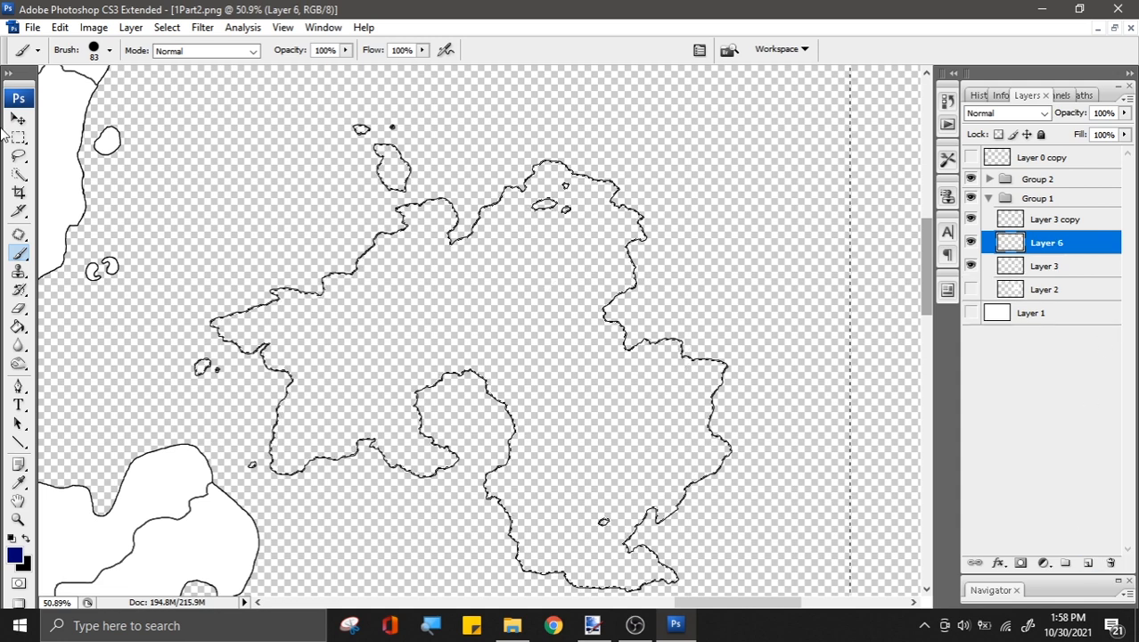
Step: Fill the selection on Layer 6 with grey 848484
click(18, 174)
right_click(615, 277)
click(654, 509)
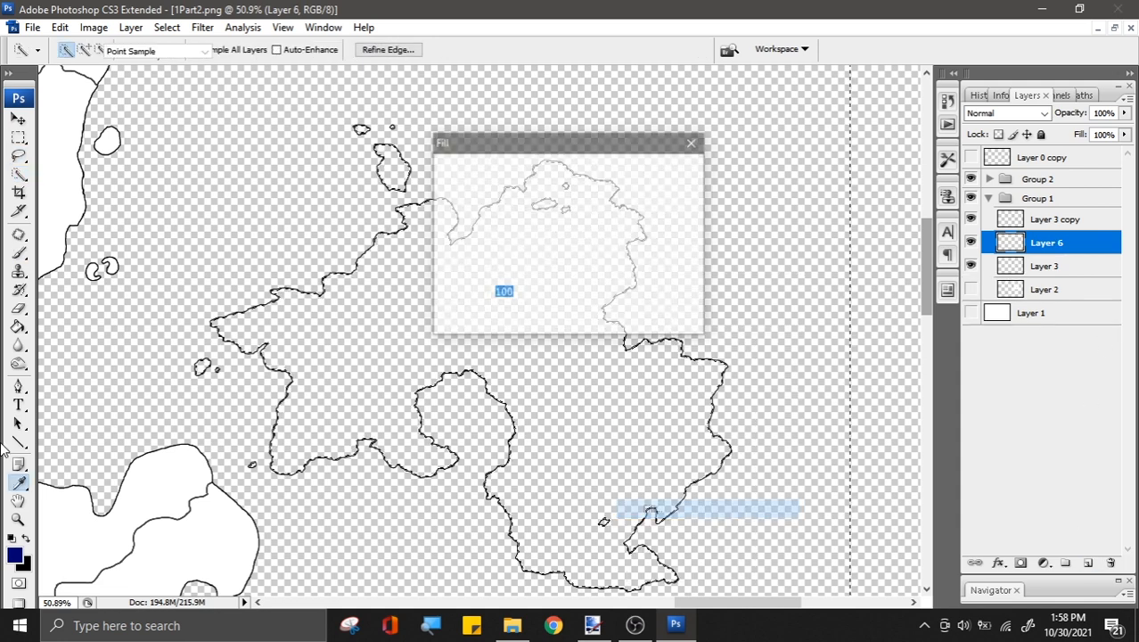
click(541, 198)
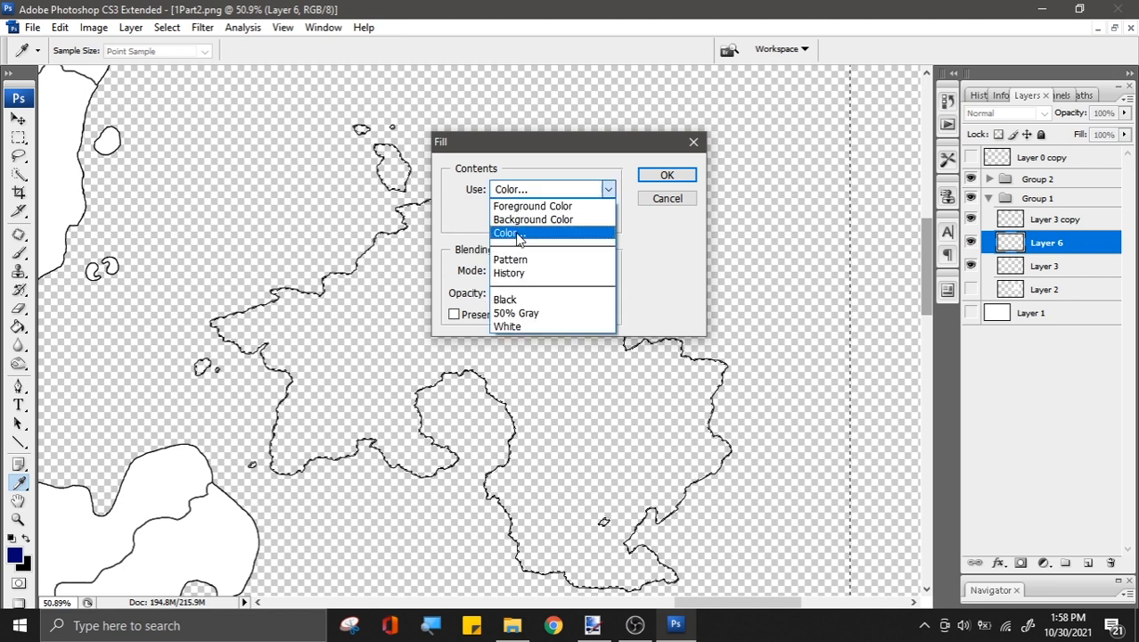
click(531, 234)
mouse_move(384, 426)
mouse_down()
mouse_move(319, 431)
mouse_move(317, 385)
mouse_up()
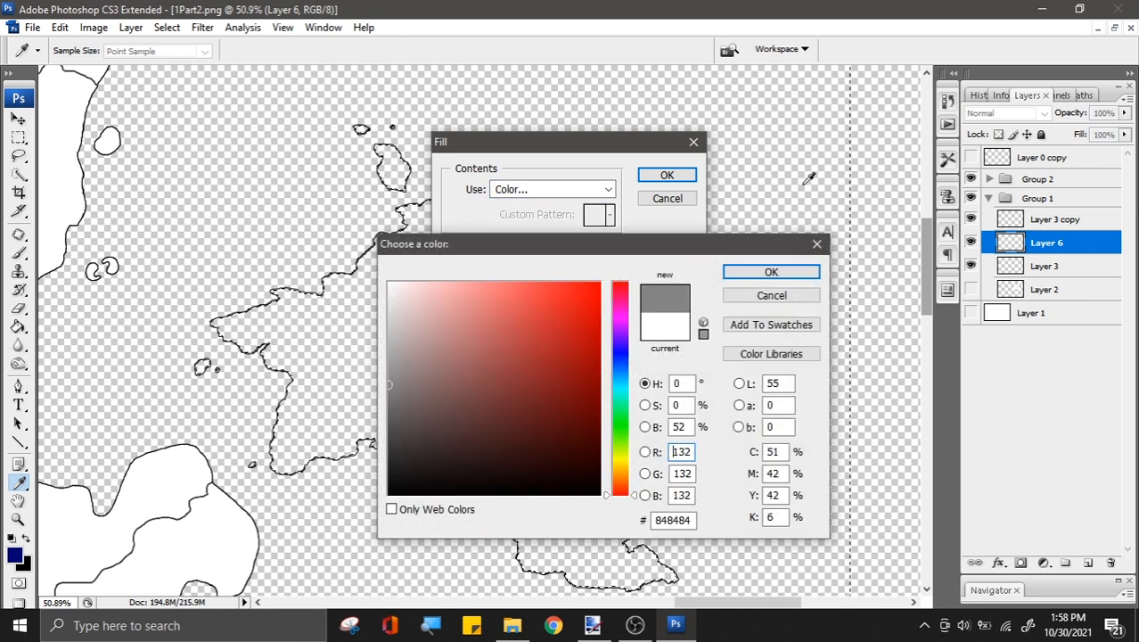
click(747, 278)
click(666, 175)
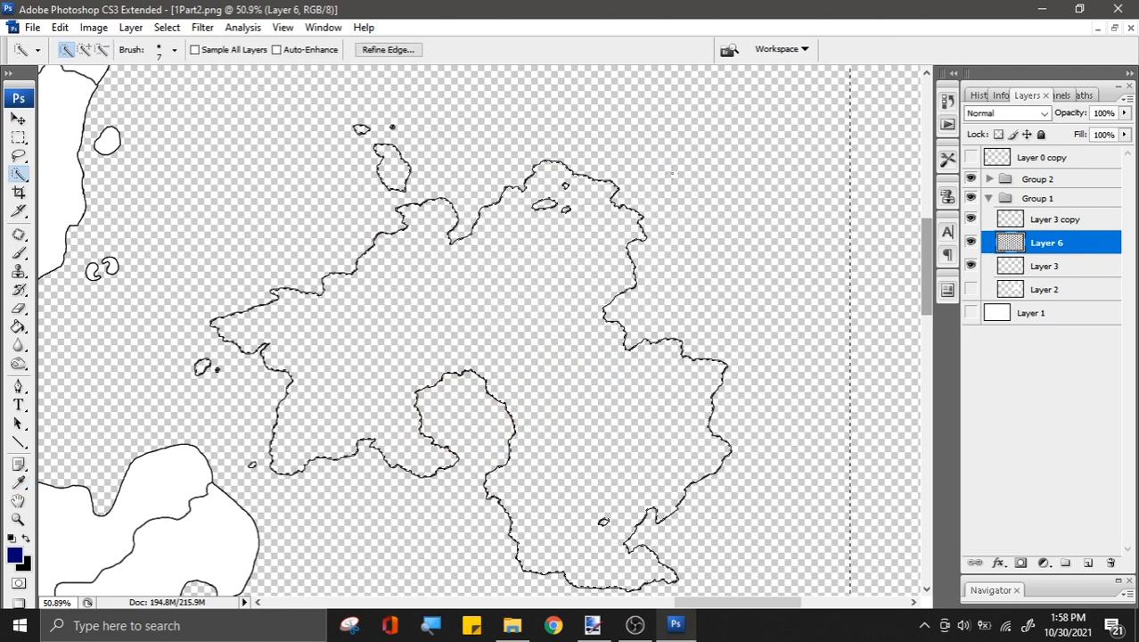
Step: Clear Layer 6's grey fill from the lower half of the map and along its eastern edge
scroll(829, 164, down, 5)
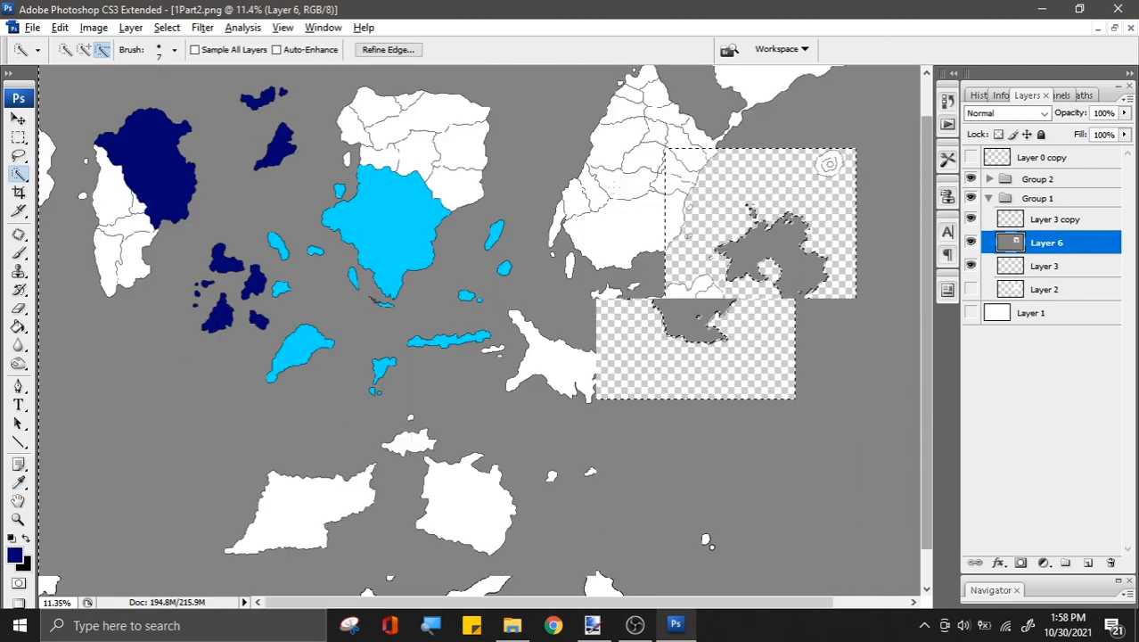
scroll(842, 188, up, 2)
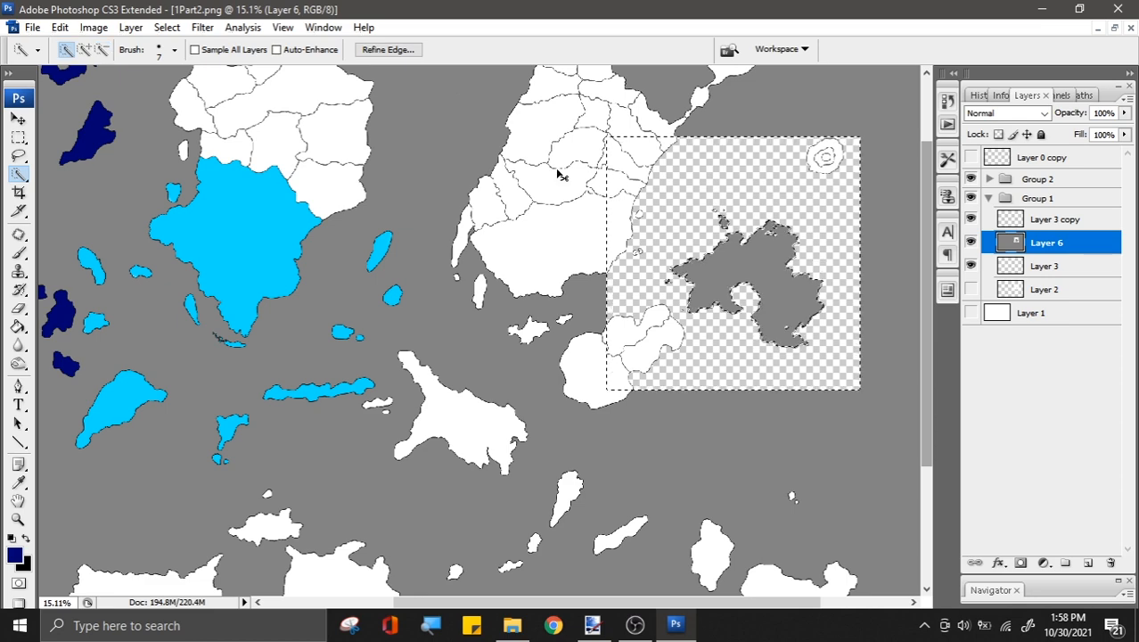
scroll(638, 253, down, 2)
scroll(615, 285, up, 1)
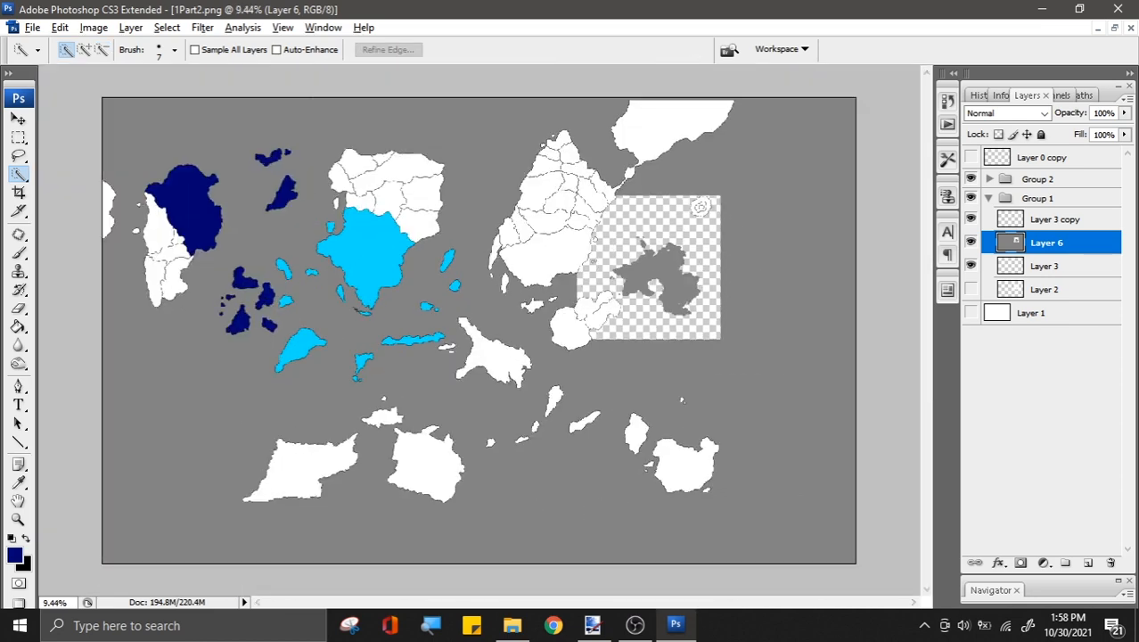
key(m)
scroll(595, 325, down, 1)
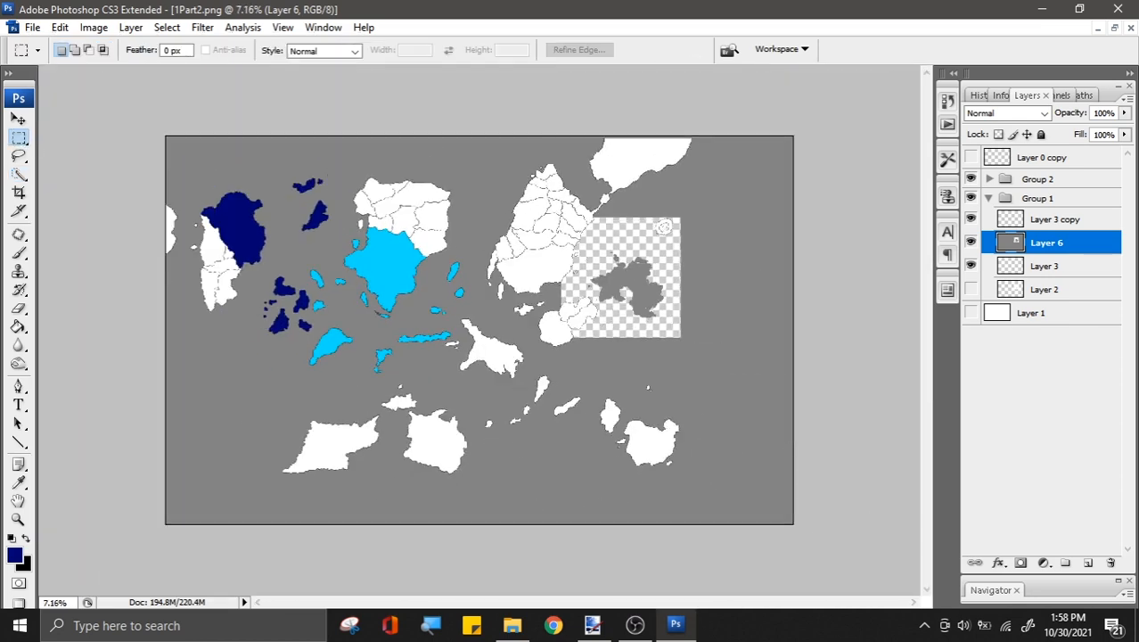
drag(831, 555, 59, 327)
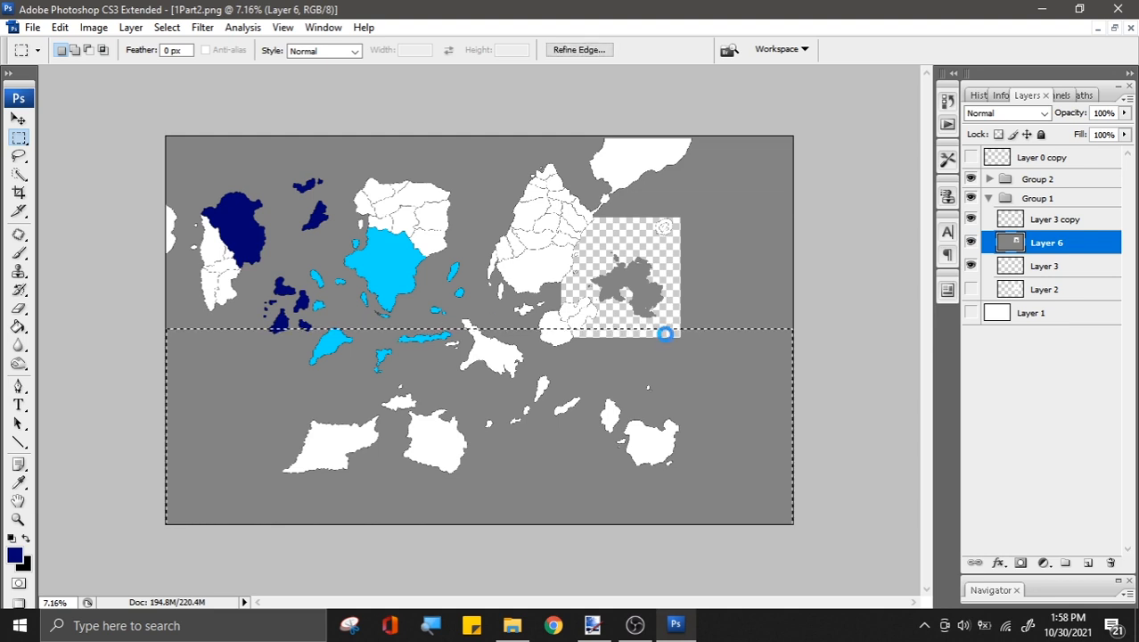
key(Delete)
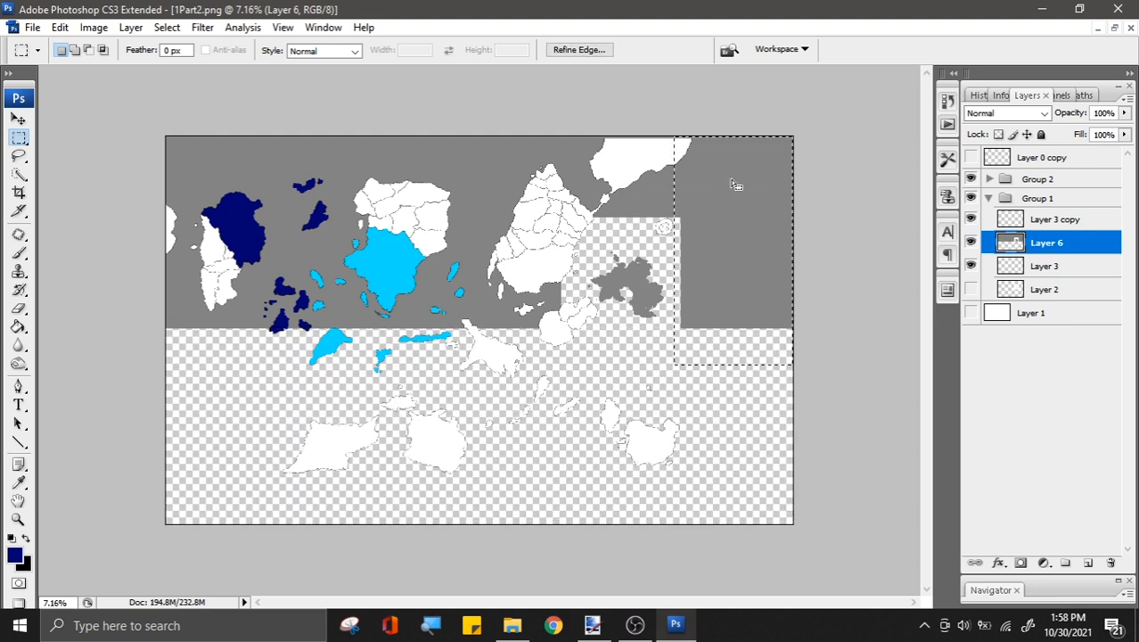
key(Delete)
Step: Clear the leftover grey sea fill across the northwest and north, keep the eastern continent's fill, and deselect
drag(131, 333, 501, 165)
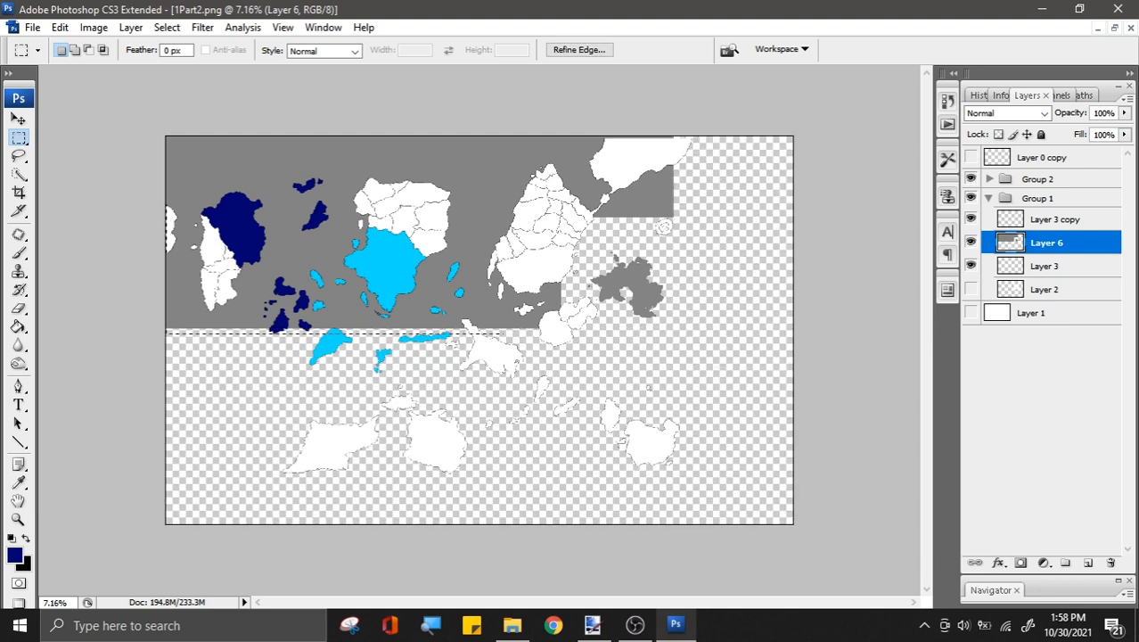
drag(567, 55, 567, 55)
key(Delete)
drag(738, 222, 520, 76)
key(Delete)
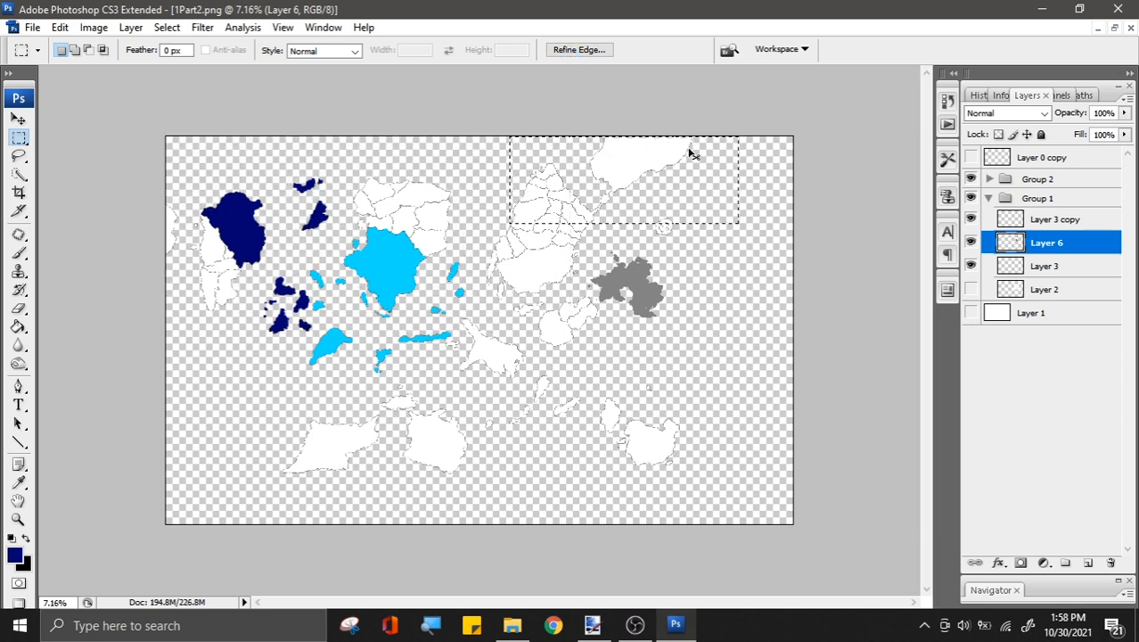
click(689, 172)
Step: Examine the grey-filled eastern continent's coastline up close and against the whole map
scroll(644, 268, up, 10)
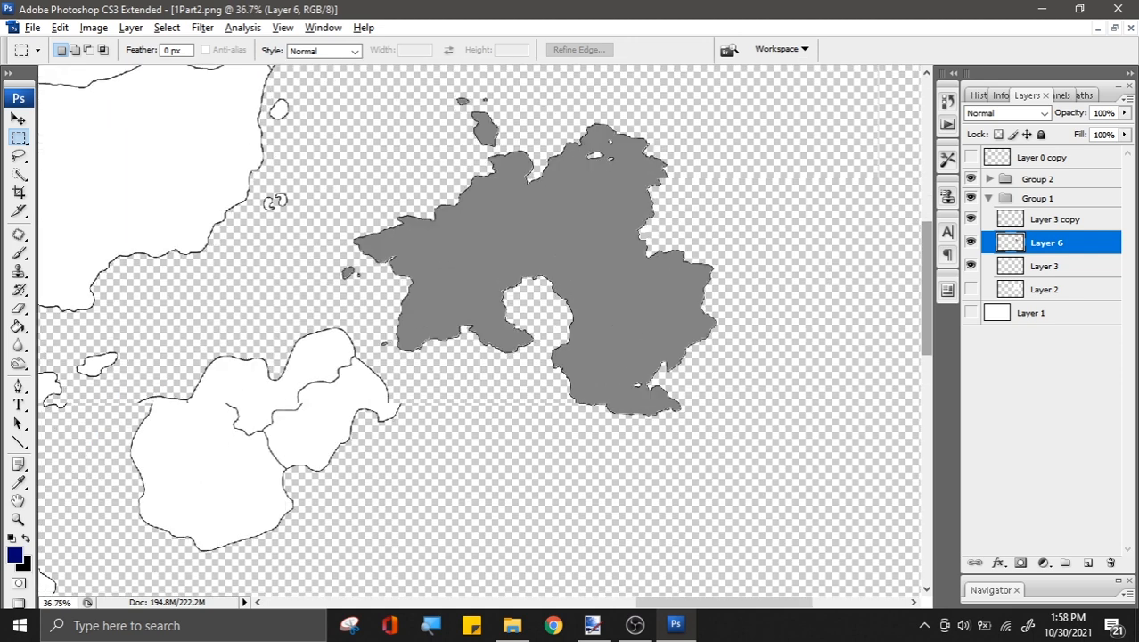
scroll(610, 217, up, 1)
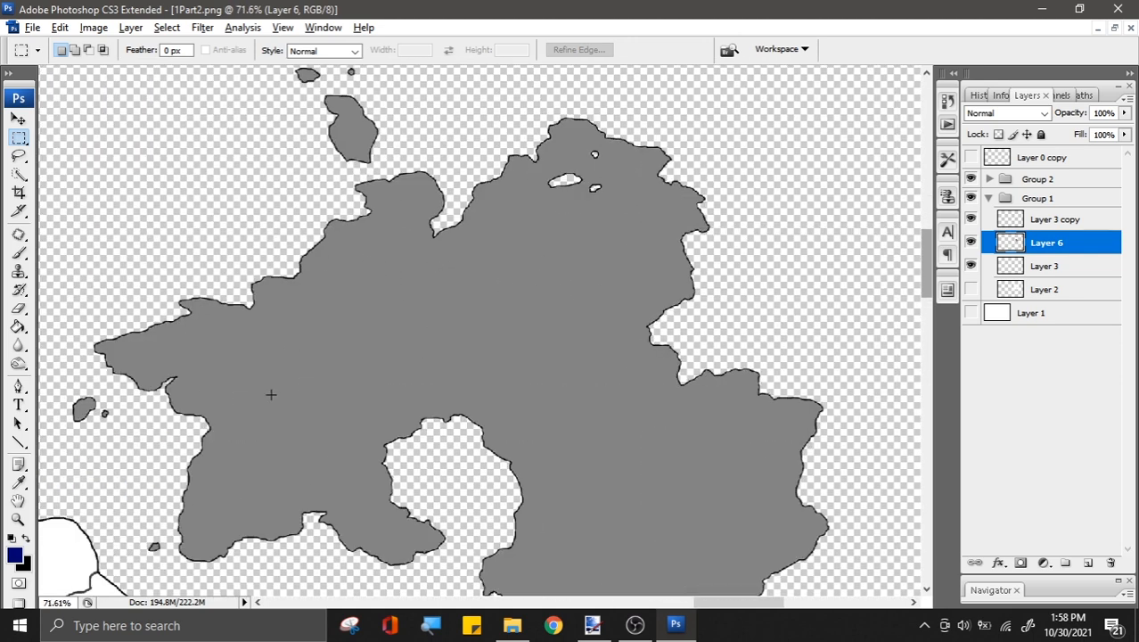
scroll(271, 394, down, 2)
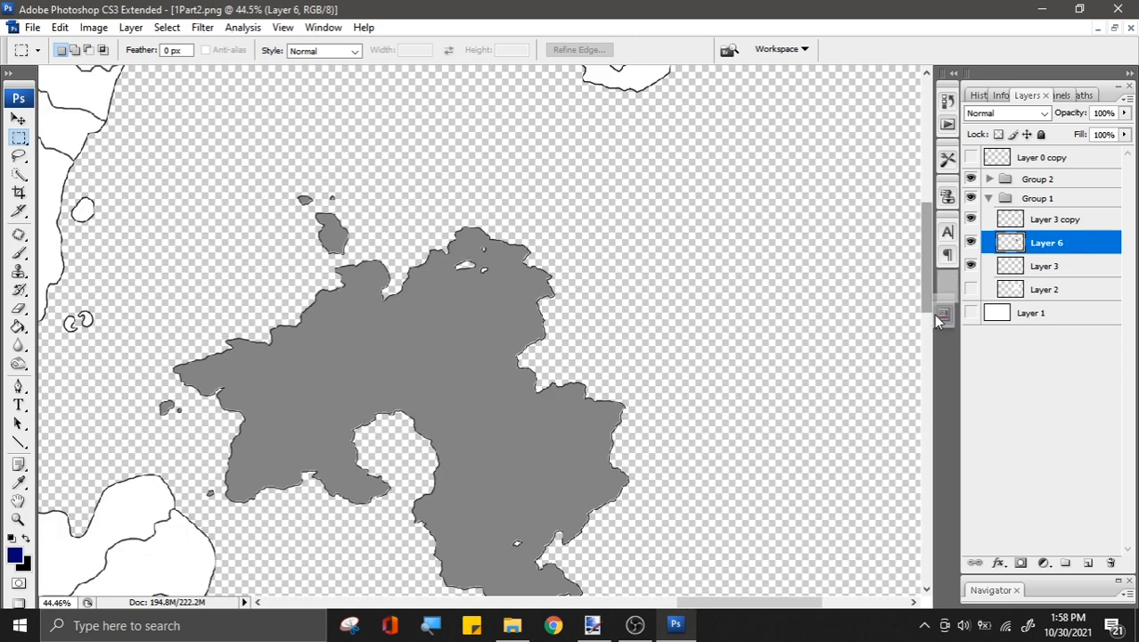
click(948, 290)
click(999, 314)
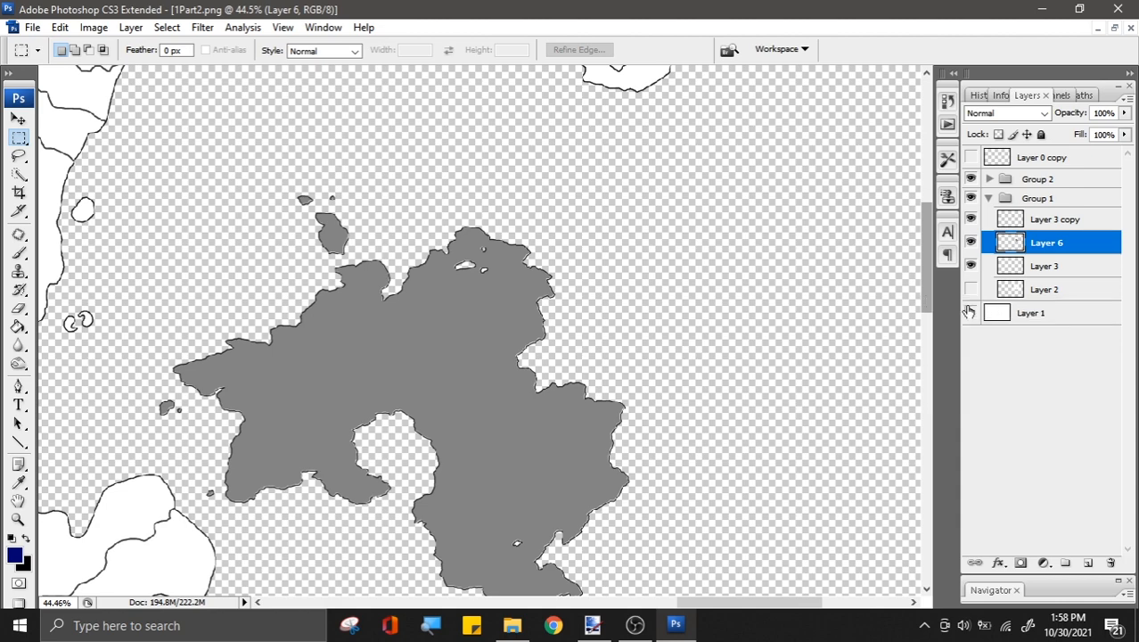
scroll(600, 374, down, 1)
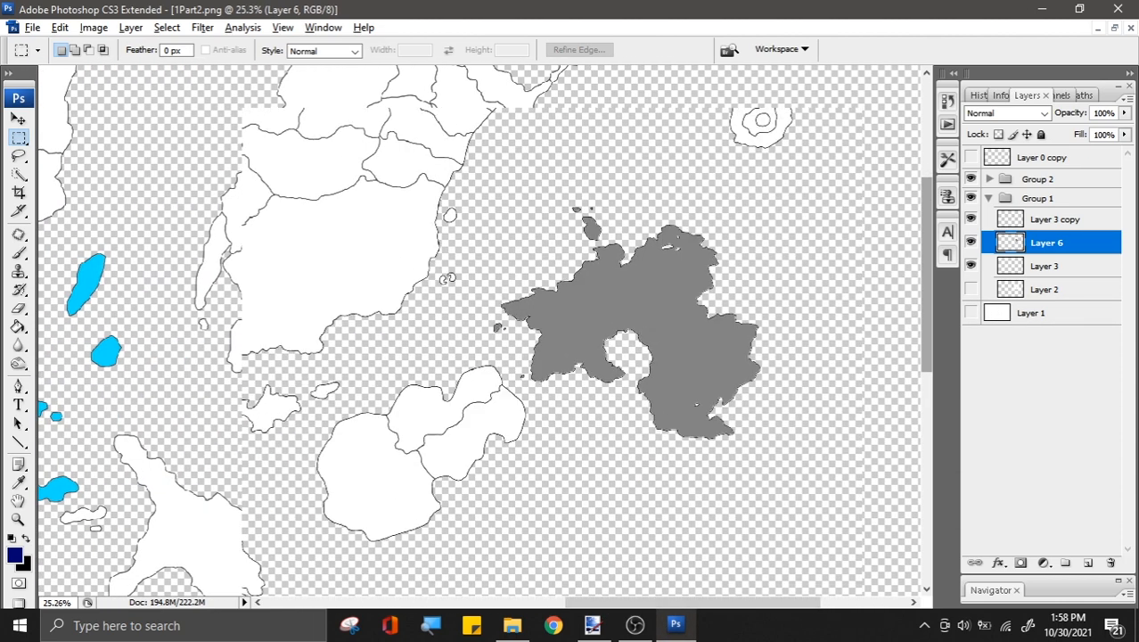
scroll(744, 305, up, 7)
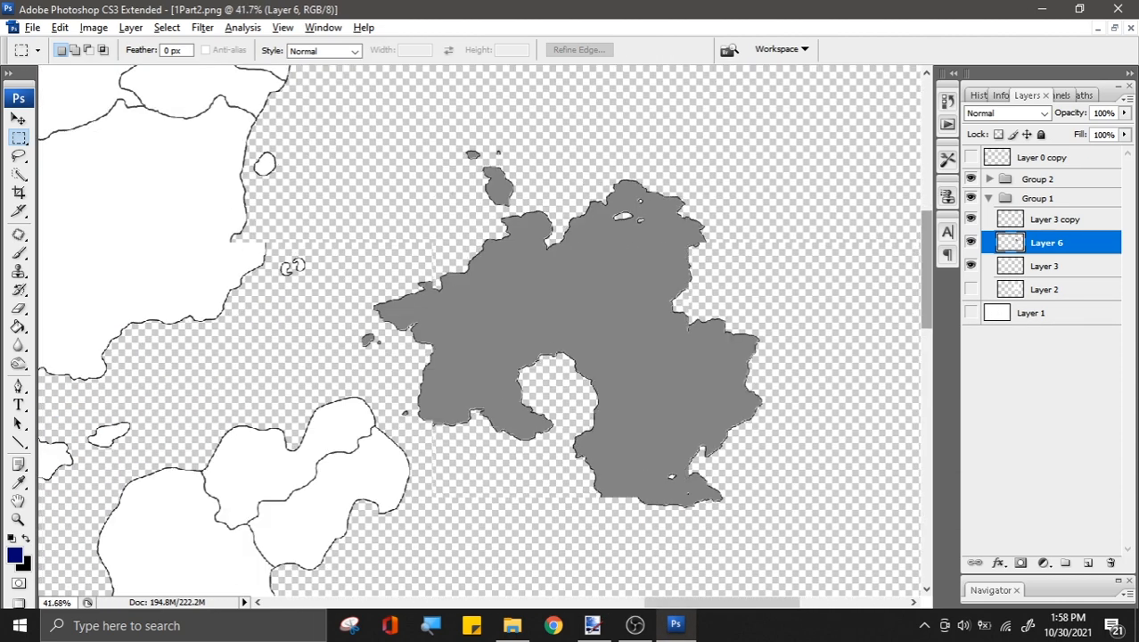
scroll(182, 236, down, 13)
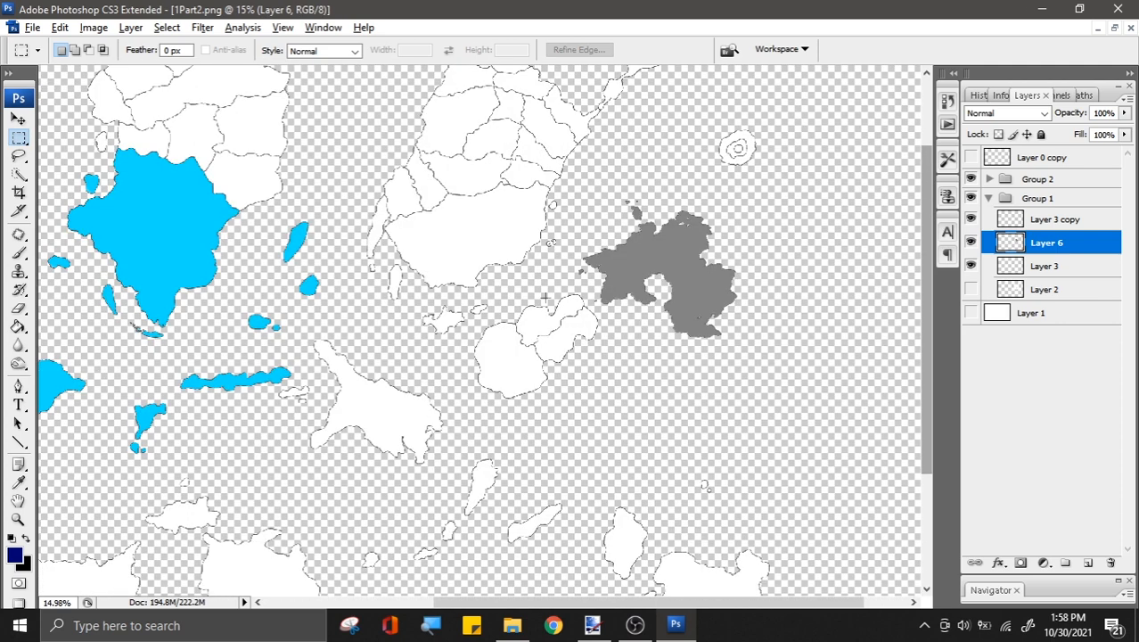
scroll(545, 296, down, 4)
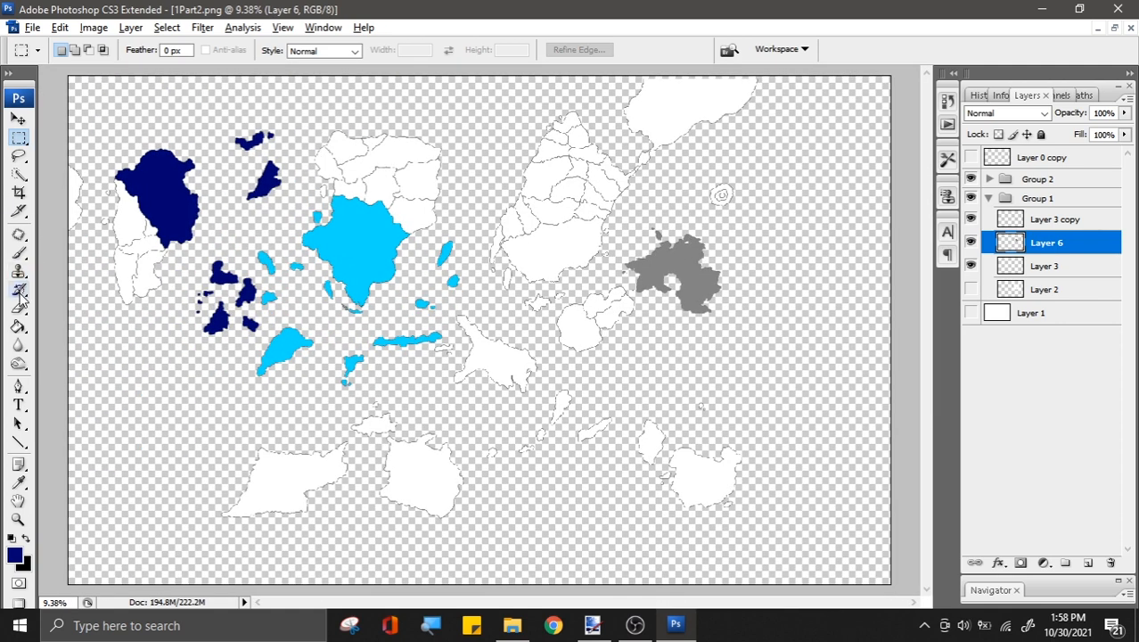
Step: Set the foreground colour to light grey c3c3c3 and fill the large southeastern landmass on Layer 0 copy 2 with the Paint Bucket
click(21, 329)
scroll(217, 154, up, 2)
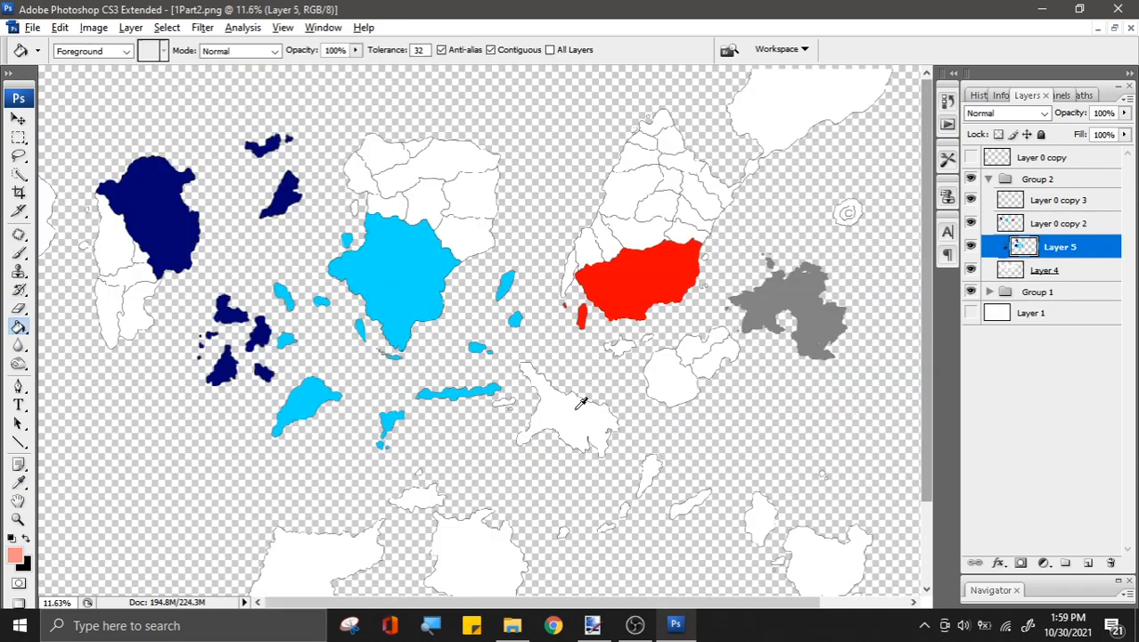
scroll(383, 330, up, 2)
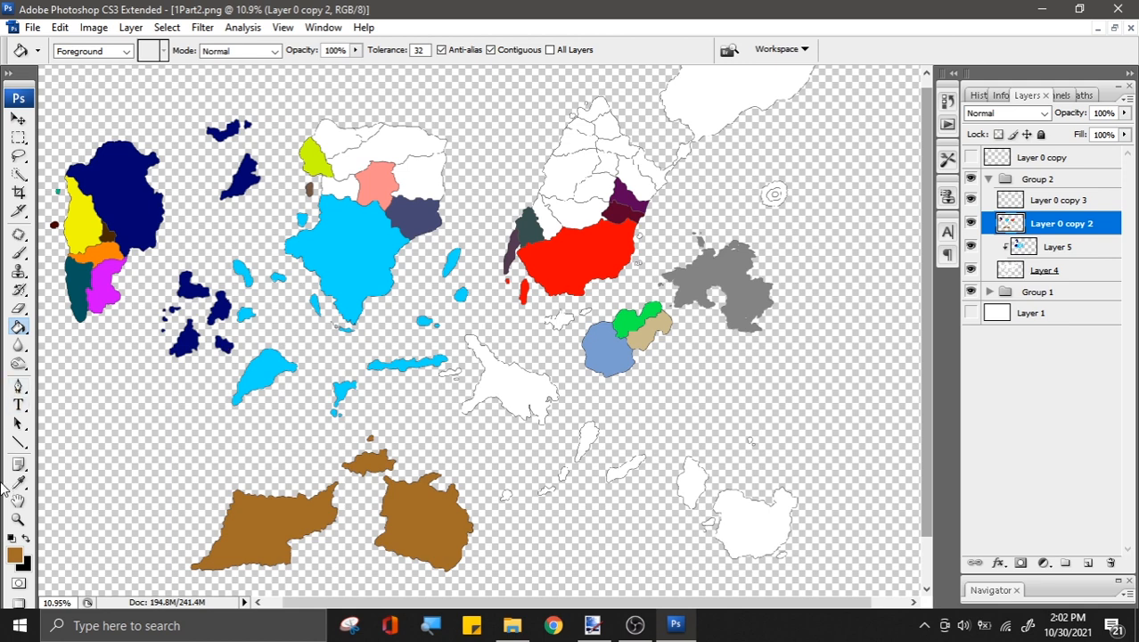
click(15, 558)
click(321, 401)
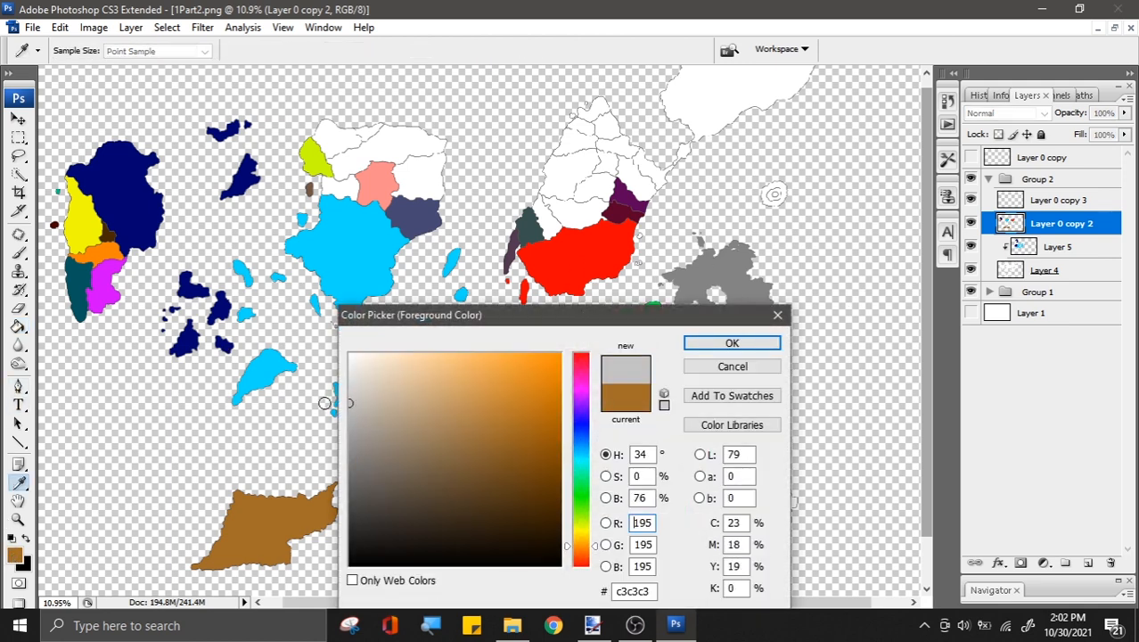
click(732, 346)
key(g)
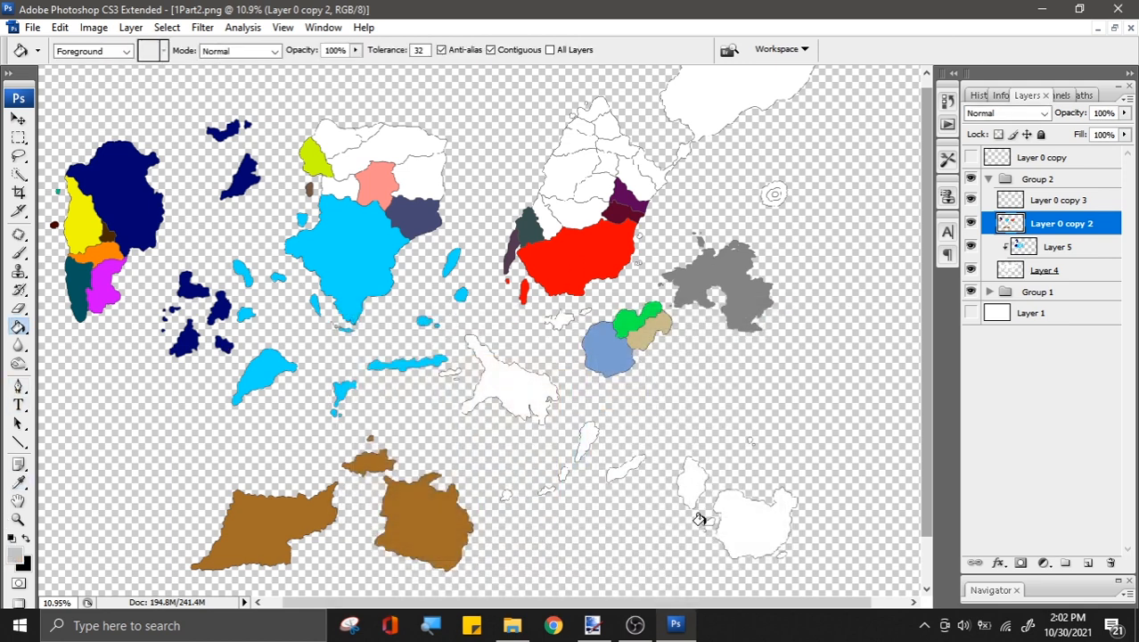
click(739, 509)
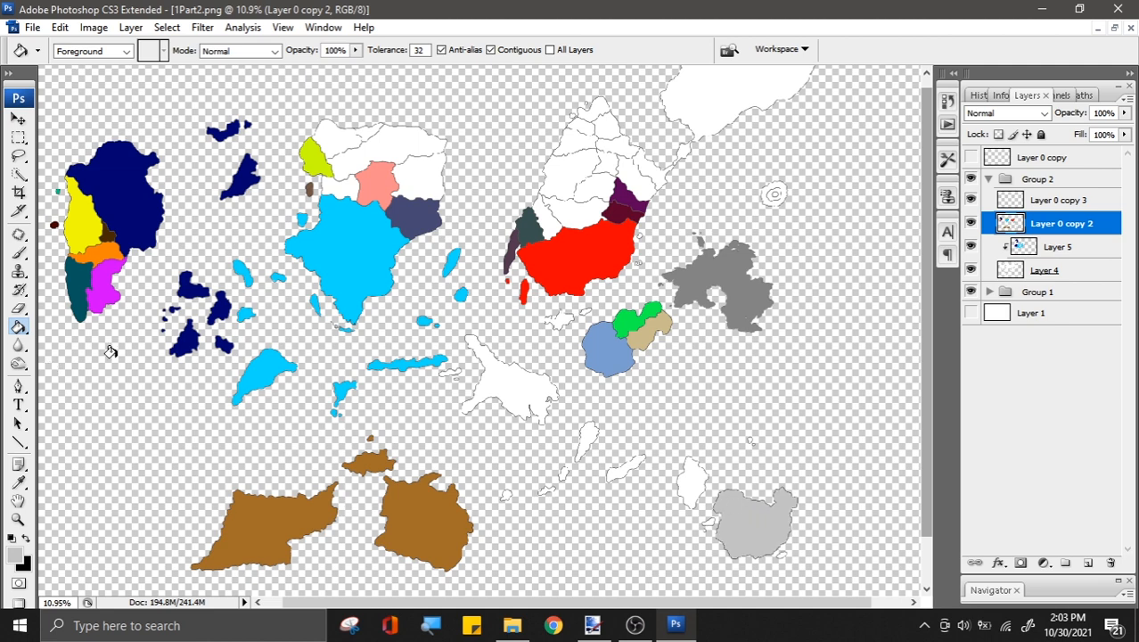
Step: Fill the remaining white regions north of the light-blue territory with light grey on Layer 0 copy 2
click(1059, 247)
click(1079, 225)
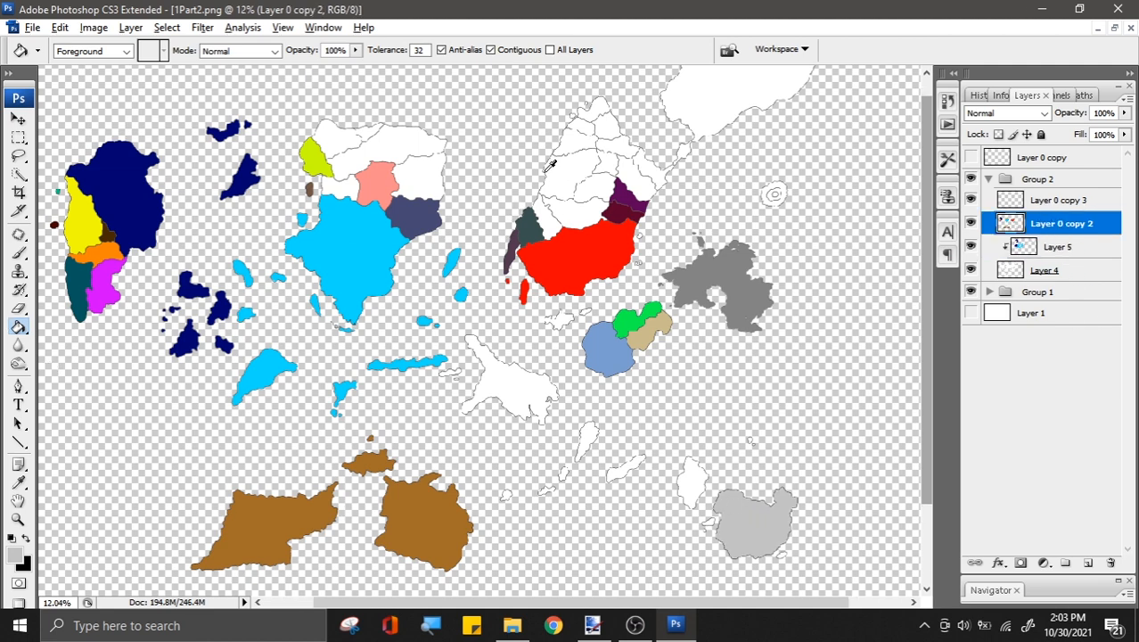
scroll(369, 178, up, 2)
click(369, 178)
click(268, 118)
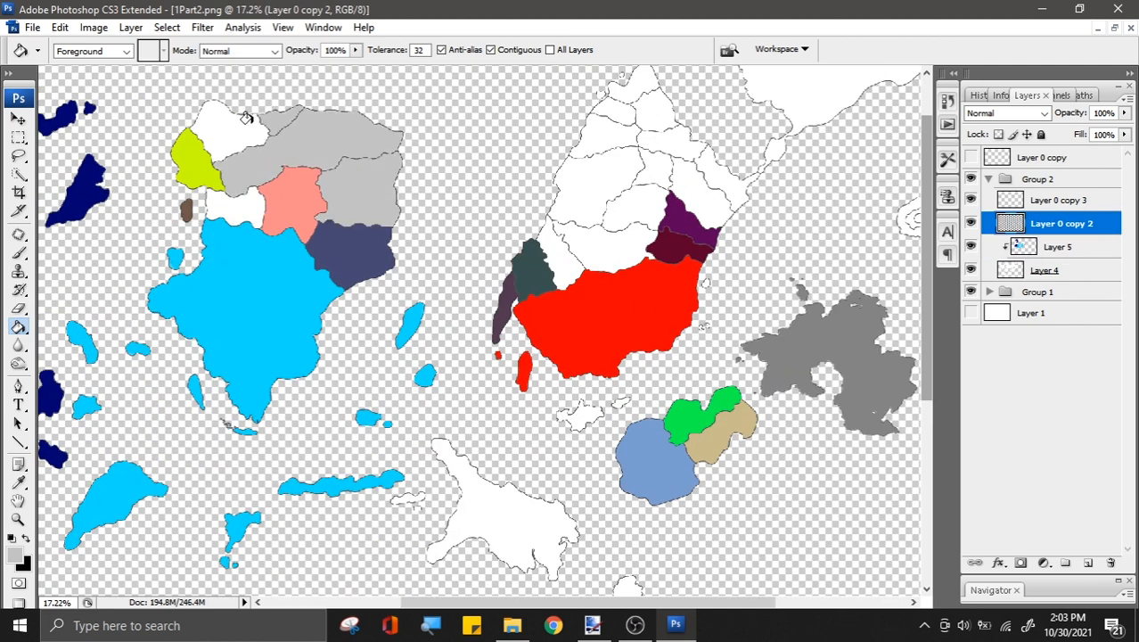
click(246, 219)
Step: Fill the white regions of the continent north of the red territory with the same light grey
click(606, 247)
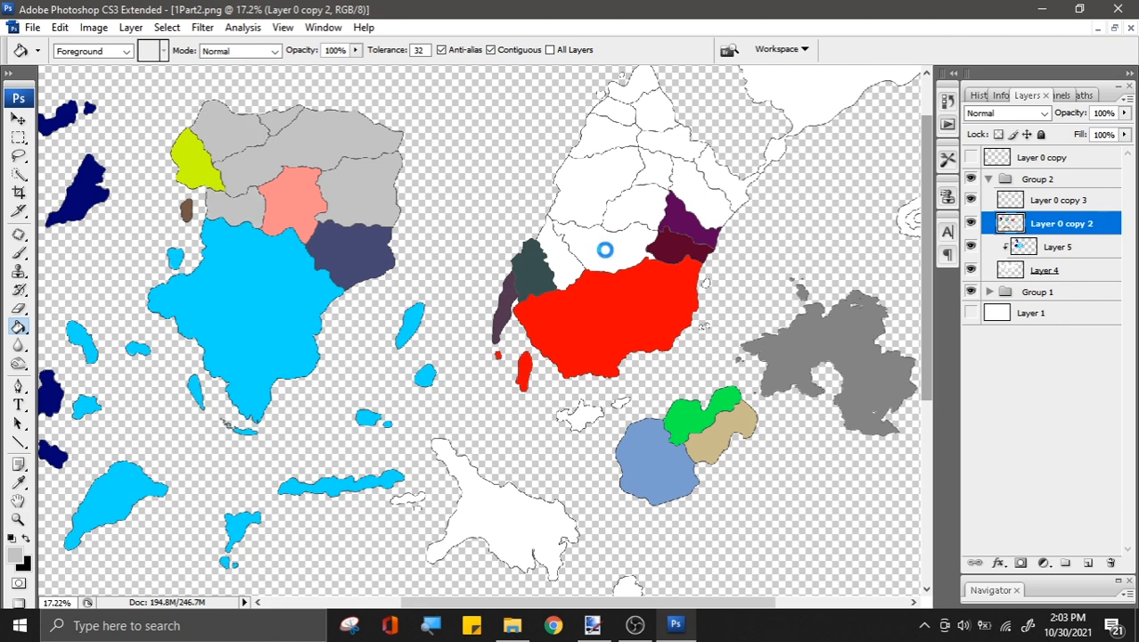
click(543, 241)
click(593, 186)
click(643, 202)
click(644, 169)
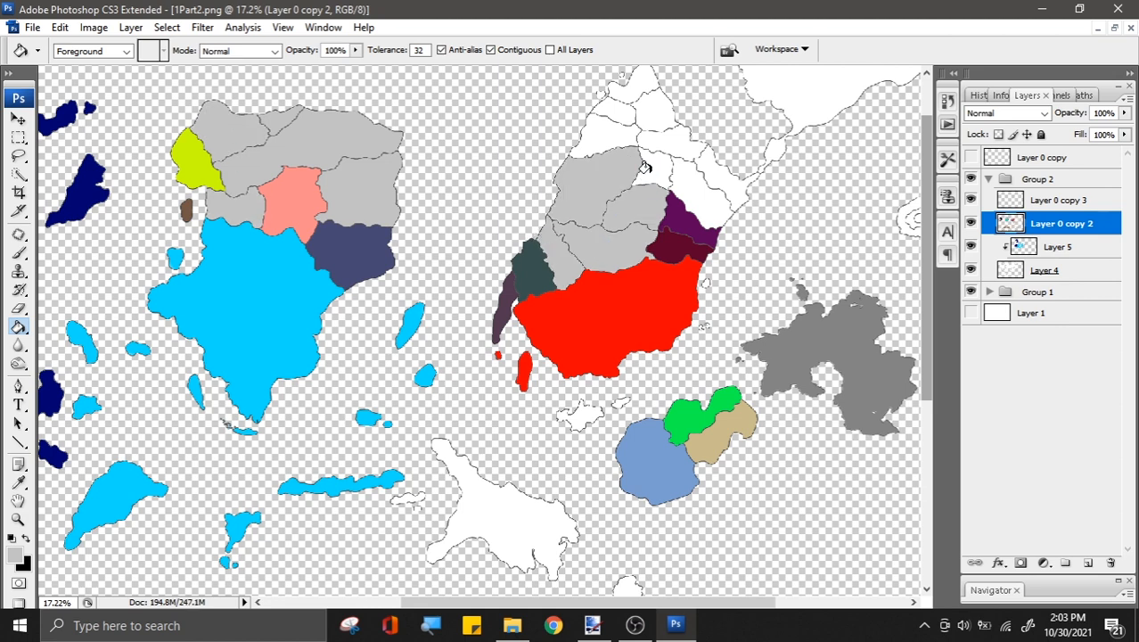
click(705, 201)
click(713, 176)
click(666, 134)
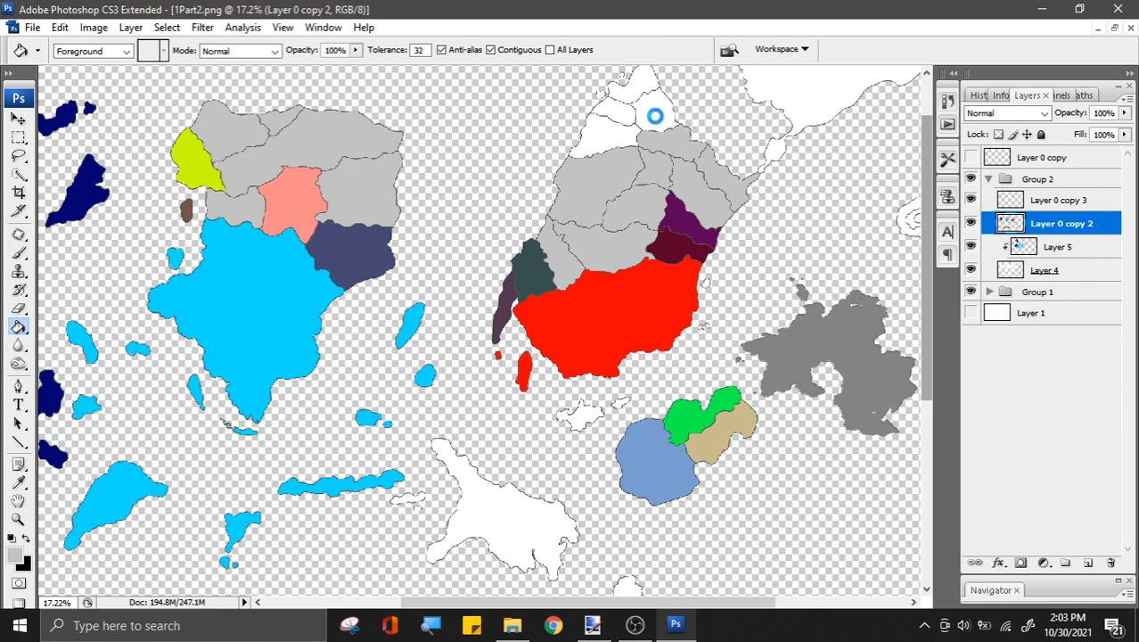
click(651, 114)
scroll(808, 211, up, 2)
Step: Fill the large white landmass southwest of the blue, green and tan island with light grey
scroll(624, 225, down, 5)
click(506, 394)
scroll(624, 392, down, 1)
click(860, 564)
Step: Paint the small white southern islands light grey on Layer 5 with a 298 px brush
click(1060, 247)
key(b)
right_click(673, 371)
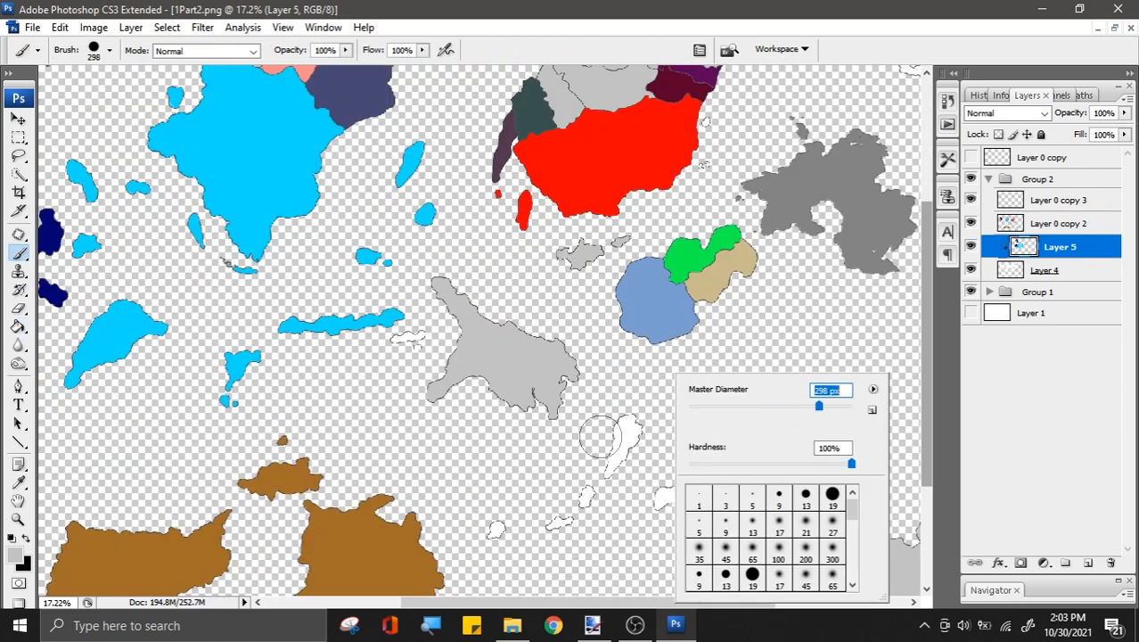
drag(629, 428, 613, 467)
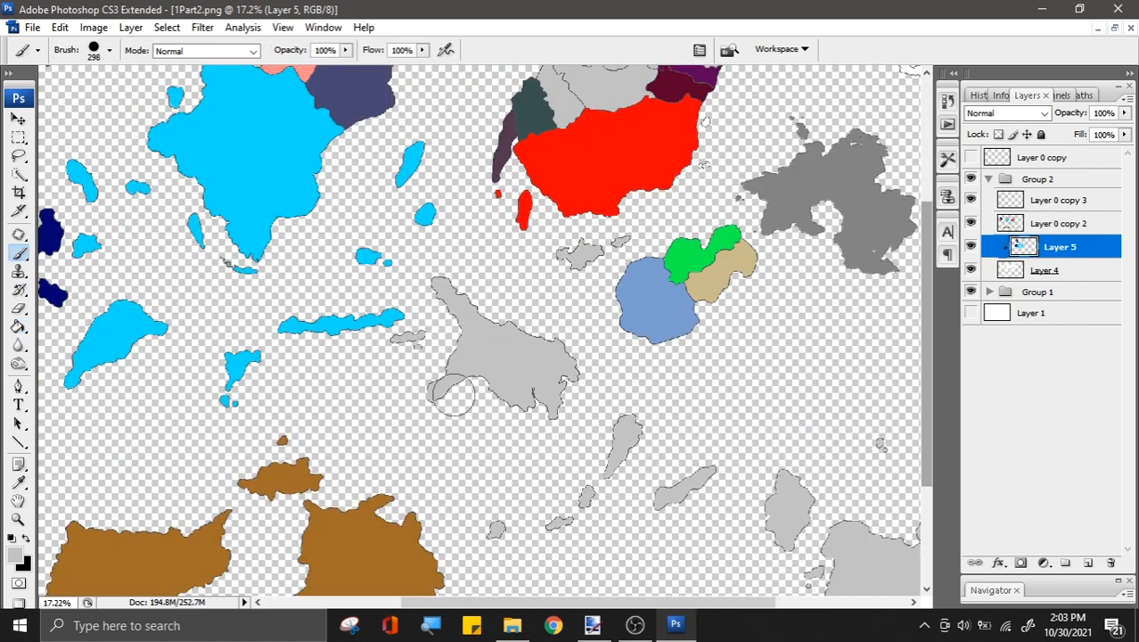
scroll(452, 395, down, 4)
scroll(792, 175, up, 2)
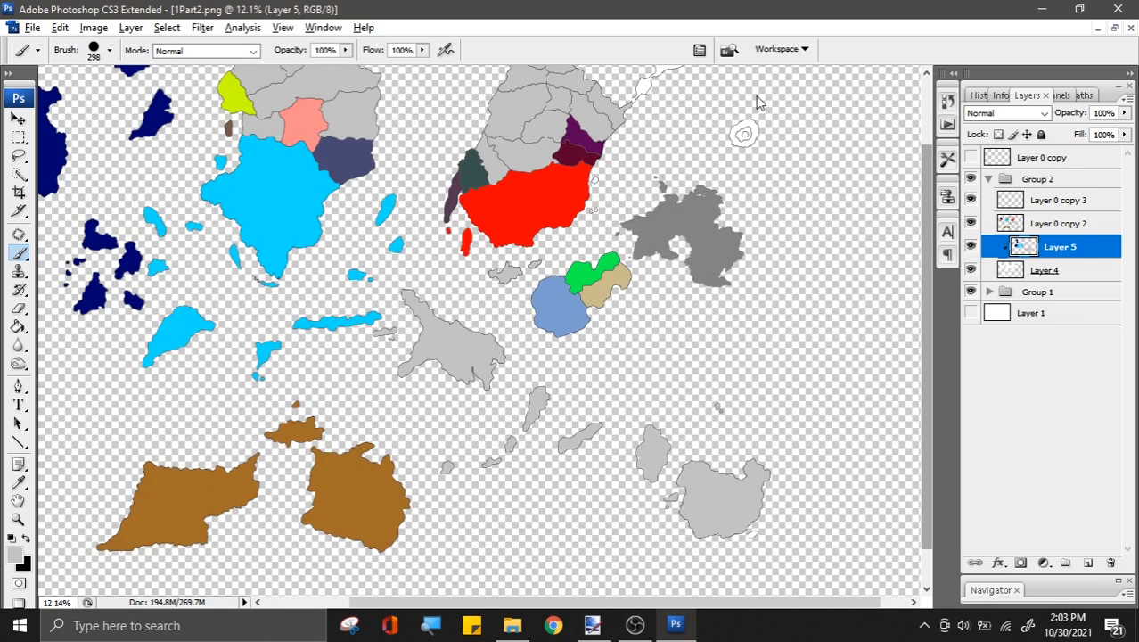
Step: Paint the ringed eastern island and the white northeastern landmass with its land bridge light grey on Layer 5
drag(734, 119, 745, 133)
scroll(929, 300, up, 2)
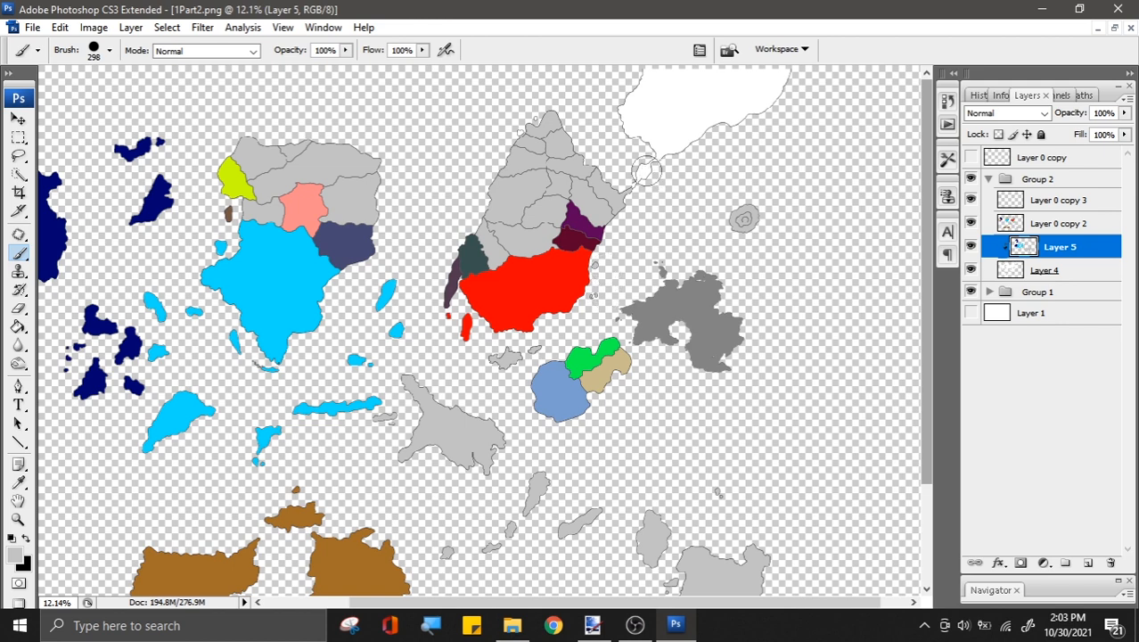
mouse_move(644, 175)
mouse_down()
mouse_move(807, 62)
mouse_move(639, 62)
mouse_move(576, 85)
mouse_up()
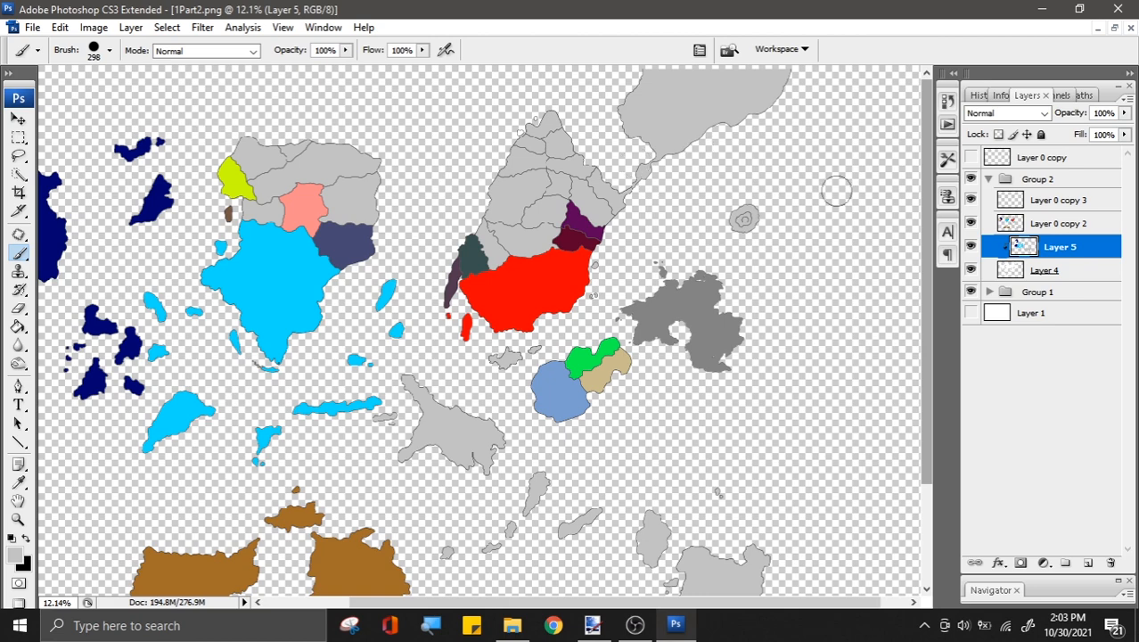
scroll(419, 252, down, 3)
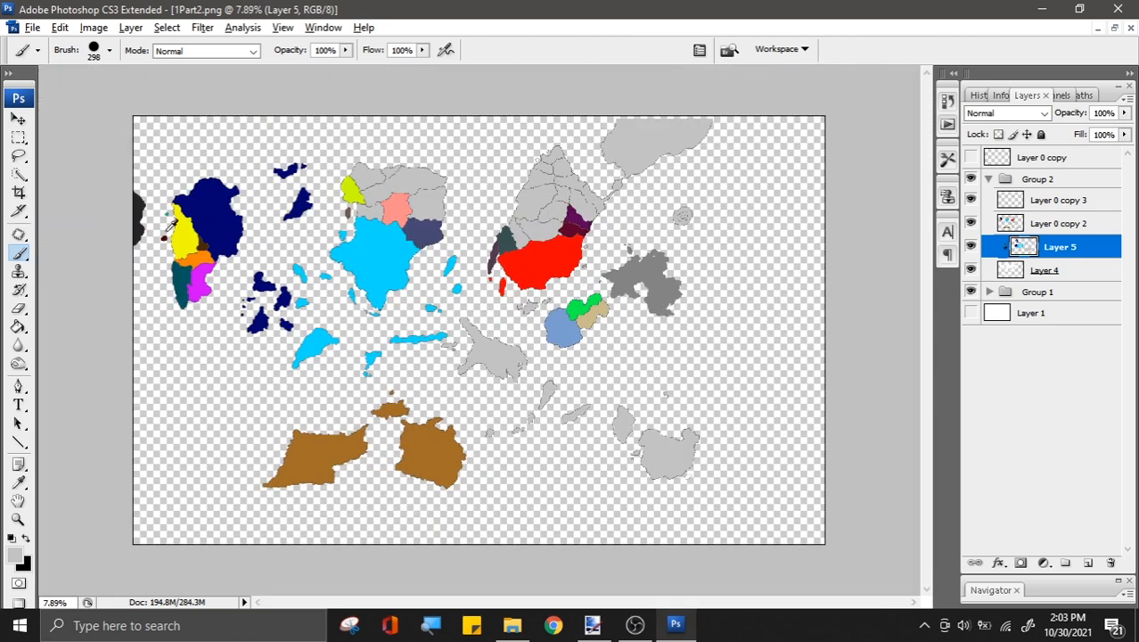
scroll(167, 227, up, 1)
scroll(708, 268, up, 8)
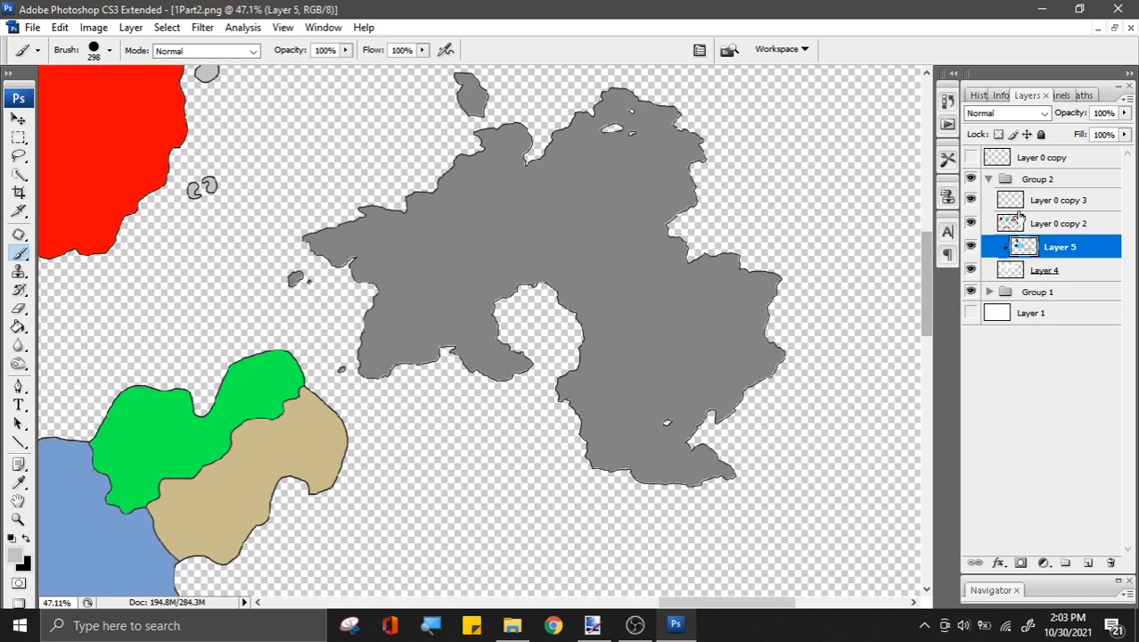
scroll(635, 183, up, 2)
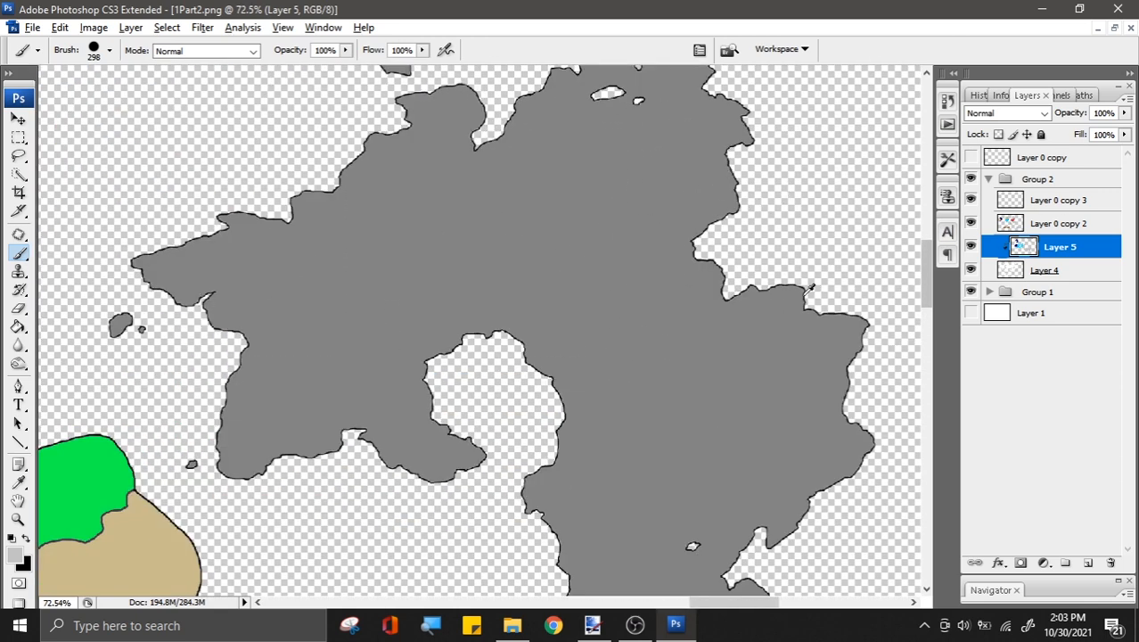
scroll(646, 283, down, 2)
Step: Activate the Pen tool and make Layer 3 copy in Group 1 the active layer
click(19, 405)
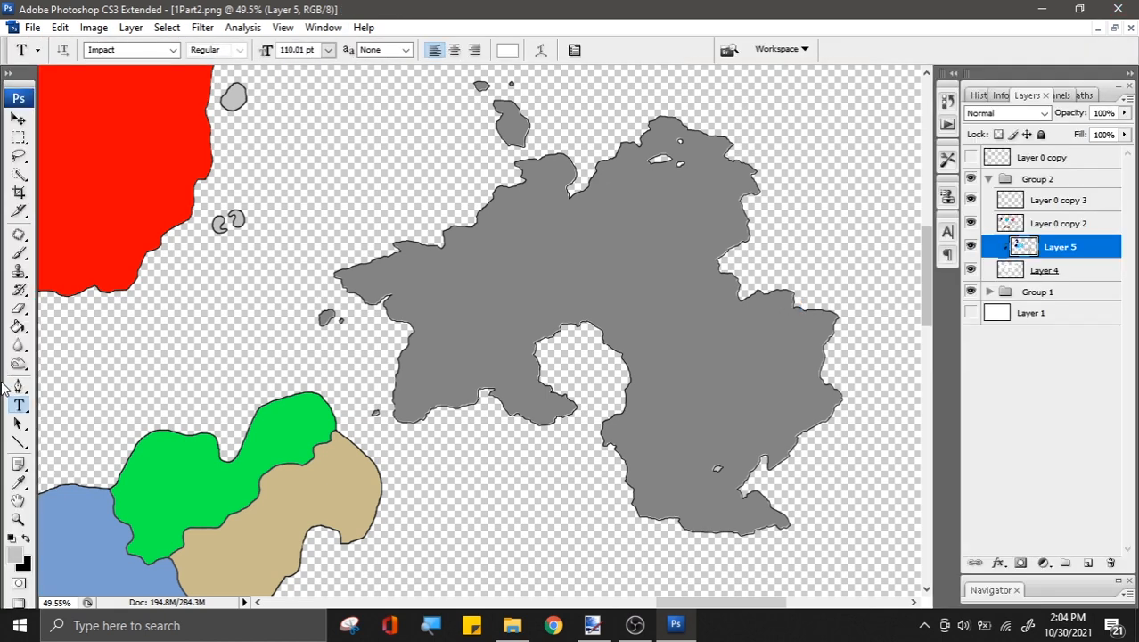
click(26, 388)
scroll(366, 293, down, 5)
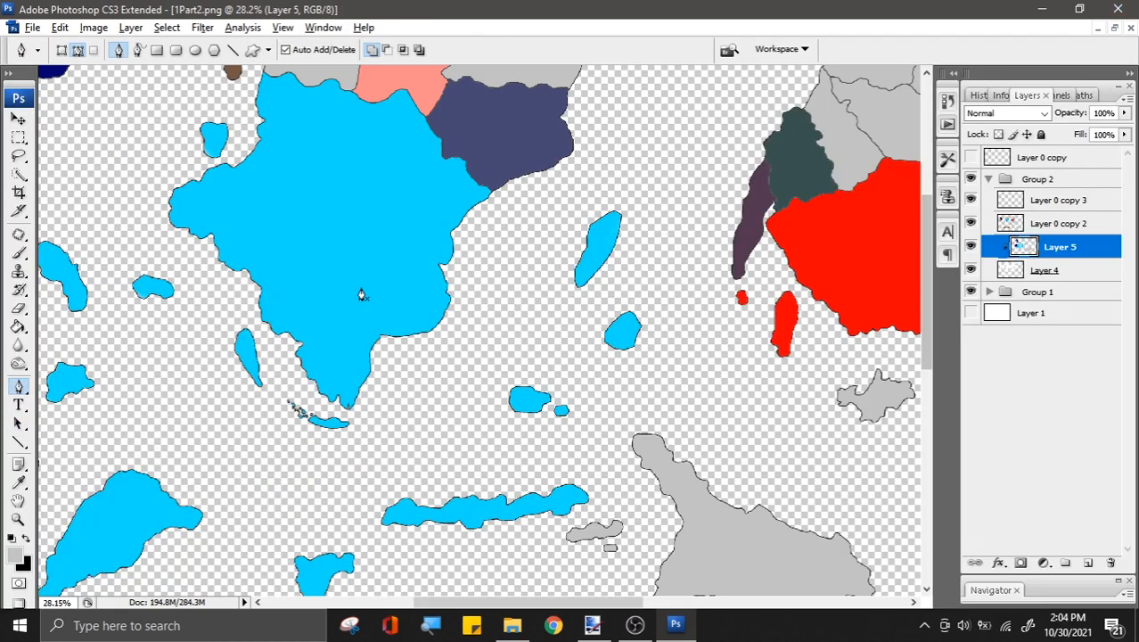
scroll(71, 184, down, 3)
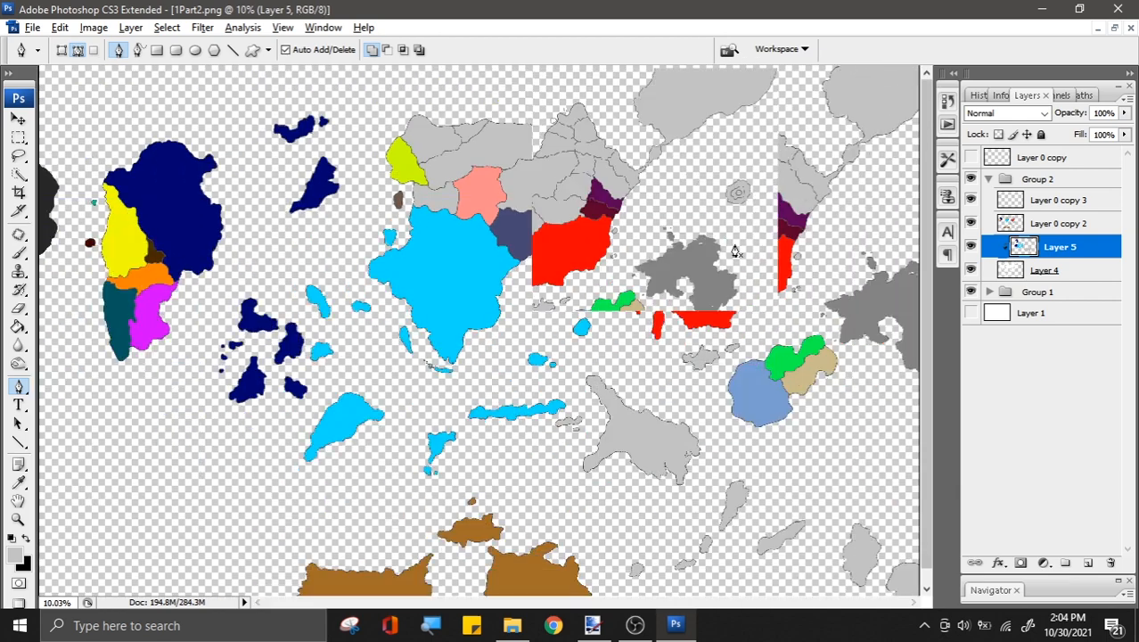
scroll(461, 153, up, 10)
scroll(224, 306, down, 3)
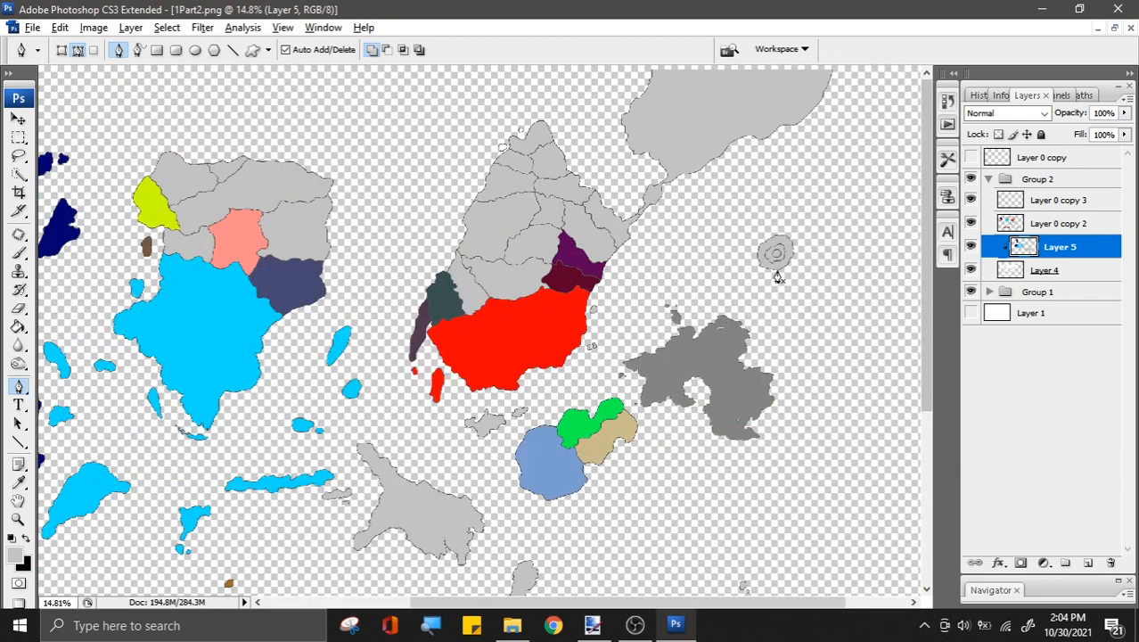
scroll(797, 474, up, 5)
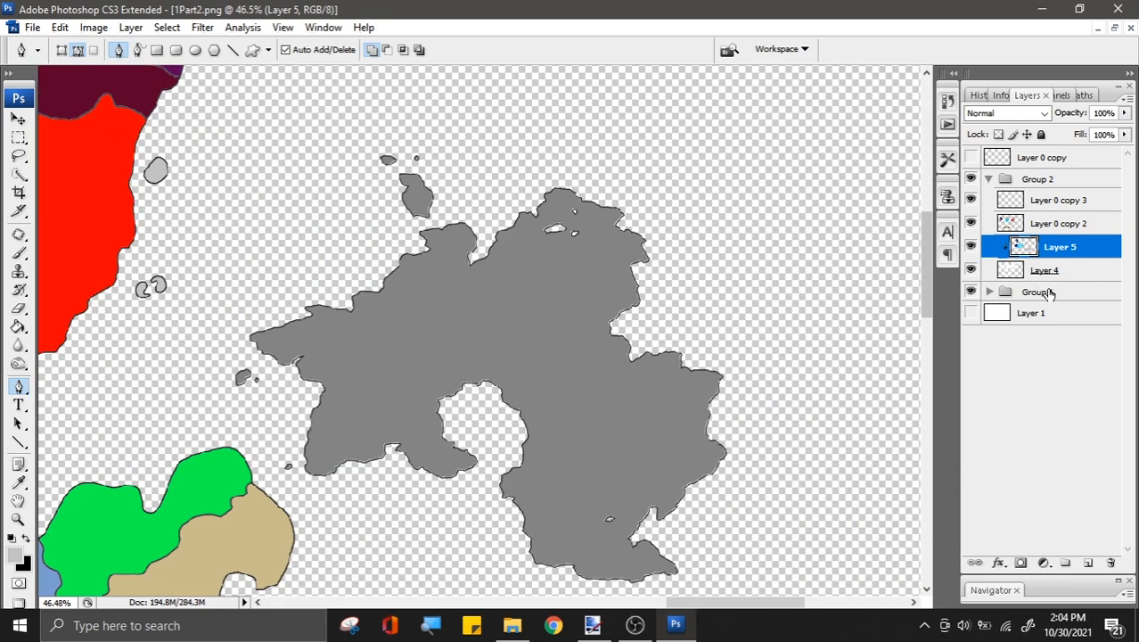
click(1049, 294)
click(988, 294)
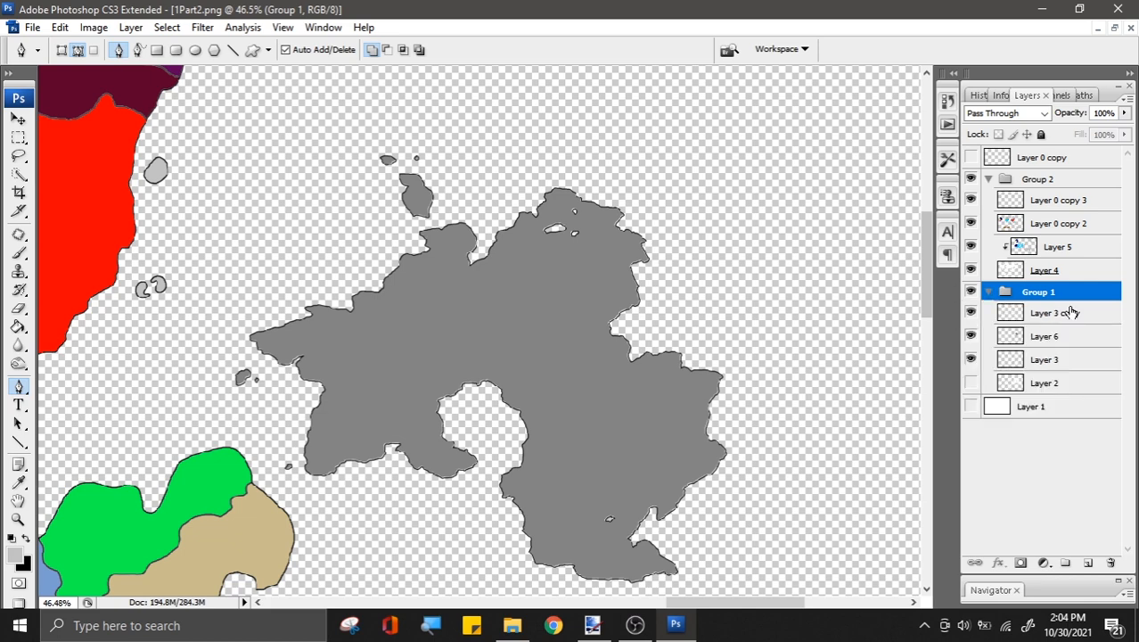
click(1058, 312)
Step: Draw an arched pen path across the dark grey eastern continent, from its western end to its southeastern coast
scroll(617, 403, down, 3)
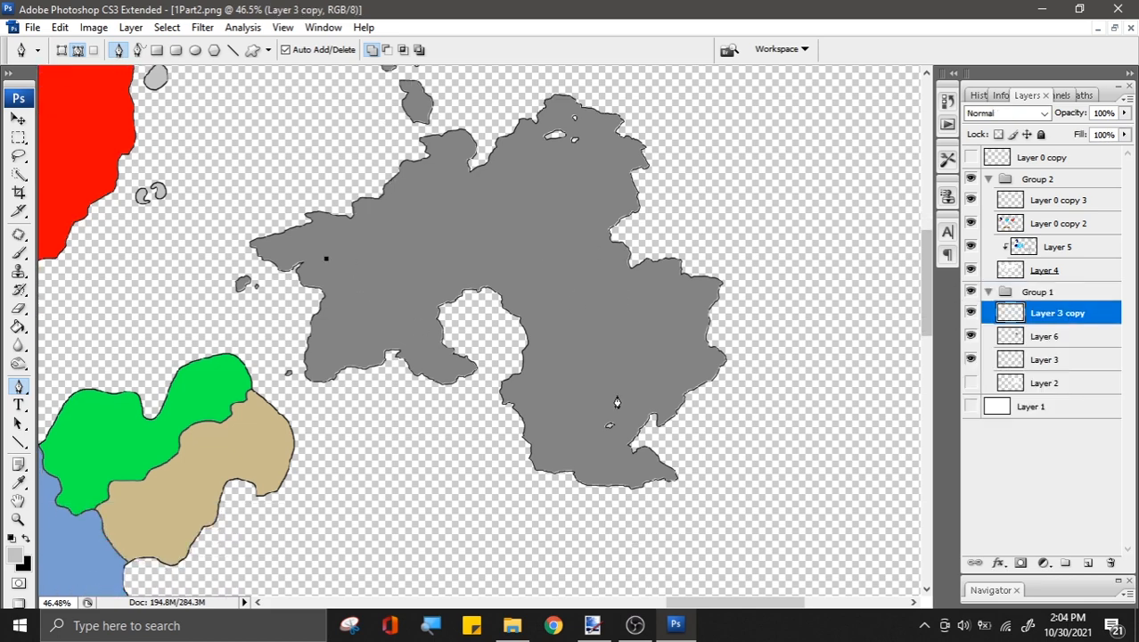
drag(629, 417, 679, 547)
key(ctrl+z)
drag(658, 413, 726, 559)
Step: Set the font of the Type tool to Times New Roman
click(19, 405)
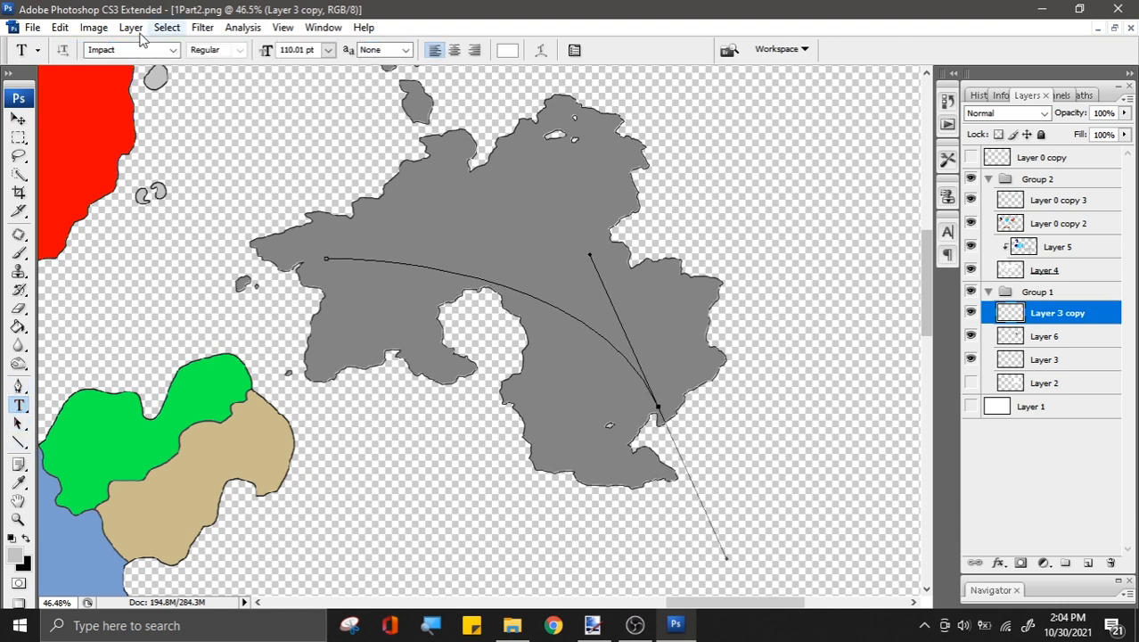
click(108, 47)
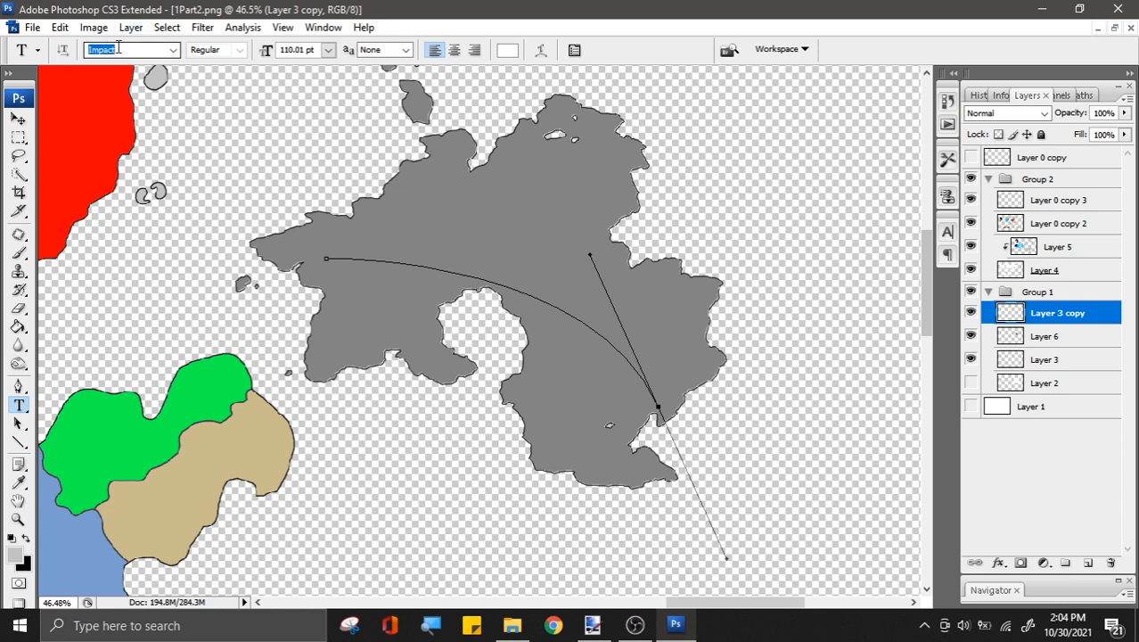
text(Times New Roman)
key(Return)
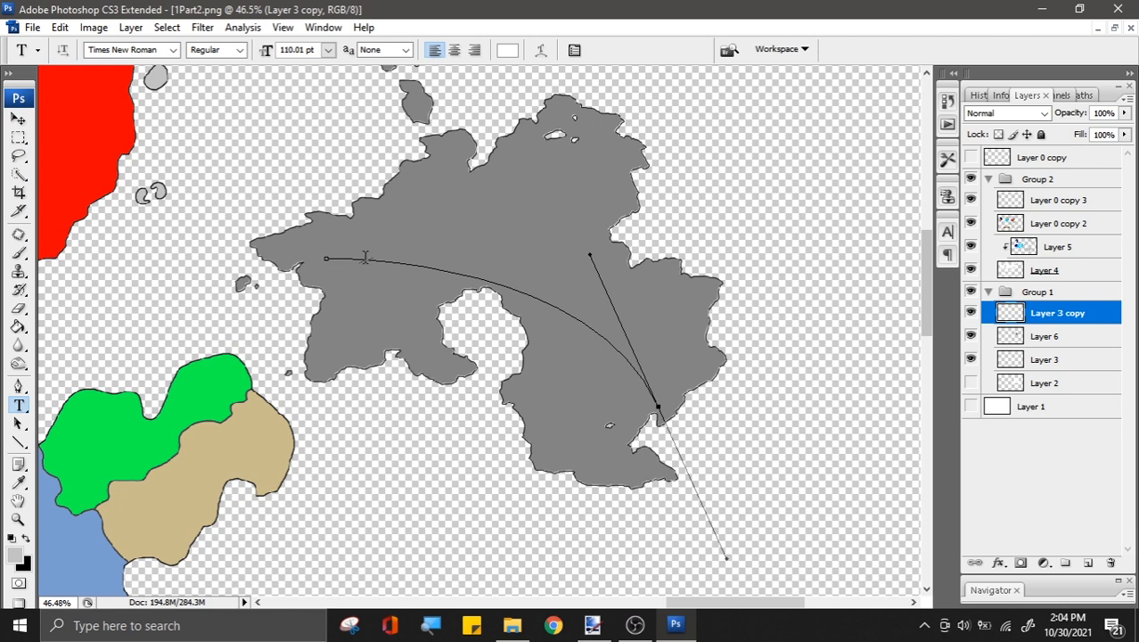
Step: Start white text along the arched path at 85.01 pt and enter ARCADIAN EMPIRE
click(332, 259)
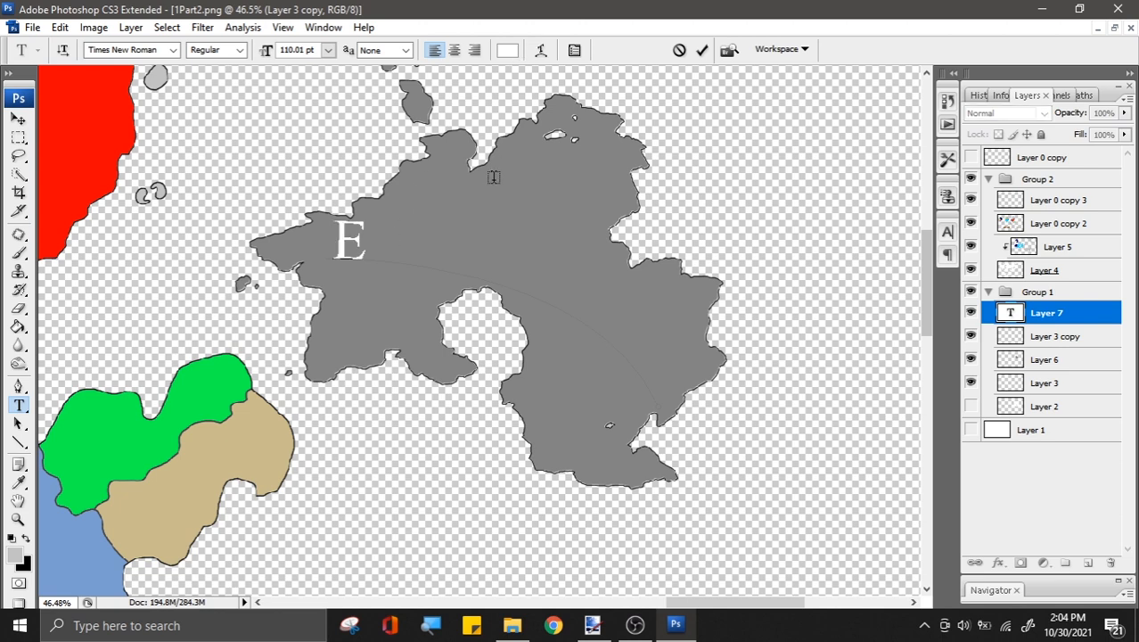
key(ctrl+a)
drag(266, 53, 245, 53)
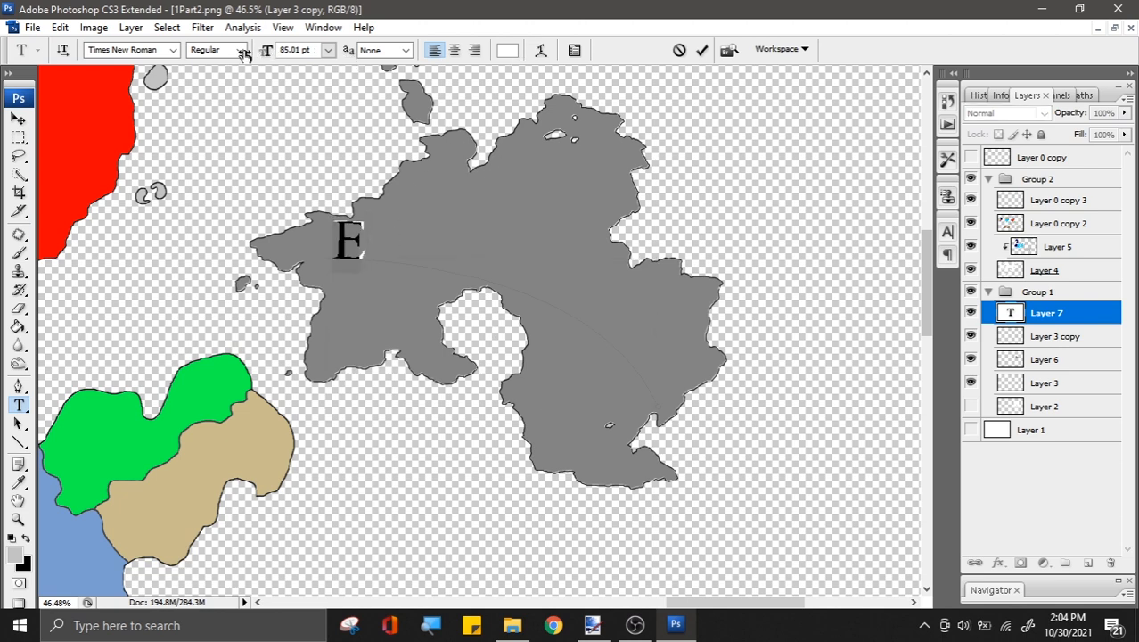
text(ARC)
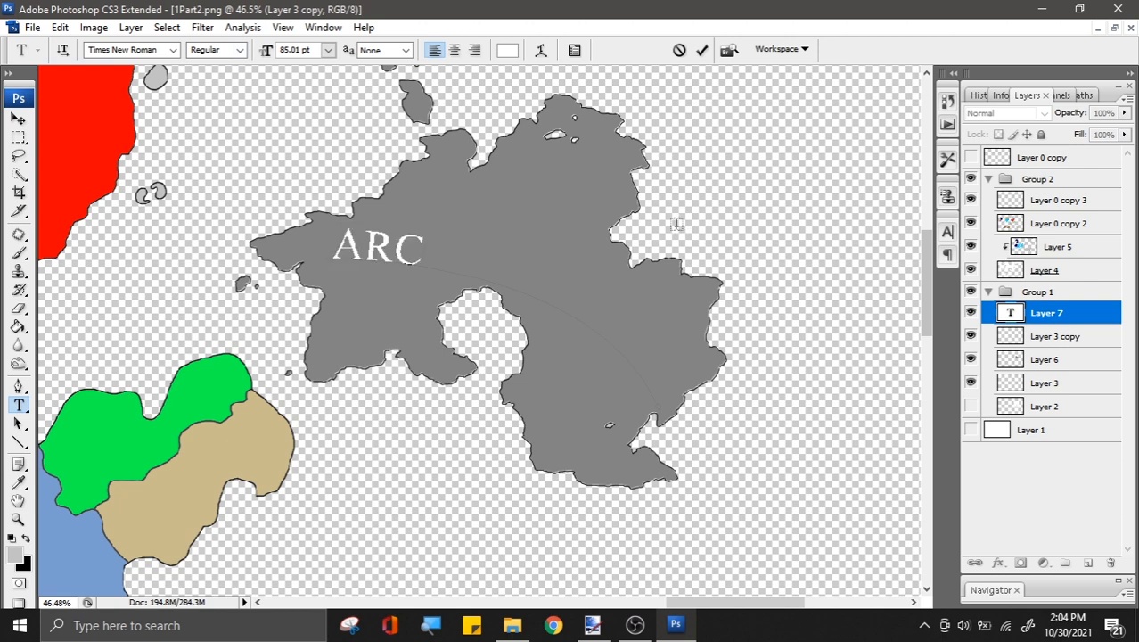
key(Delete)
key(Delete)
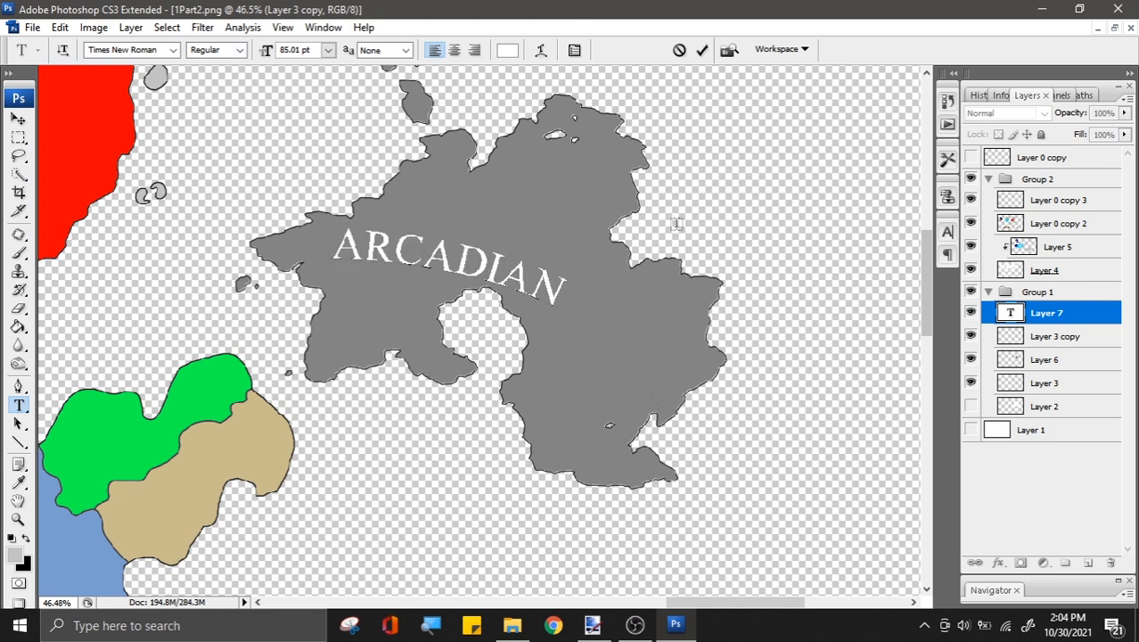
Step: Set the whole ARCADIAN EMPIRE label to 77.01 pt and commit the text
key(ctrl+a)
mouse_move(266, 53)
mouse_down()
mouse_move(246, 54)
mouse_move(258, 55)
mouse_up()
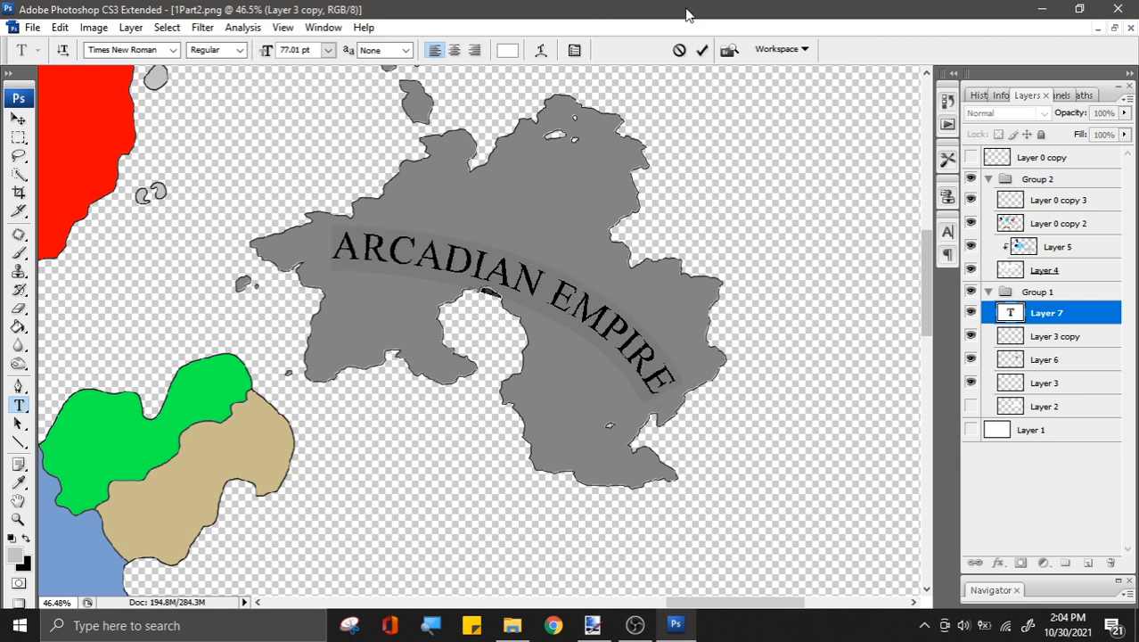
click(703, 51)
Step: Select the hidden Layer 0 copy above Group 2 and make it visible
scroll(695, 94, down, 6)
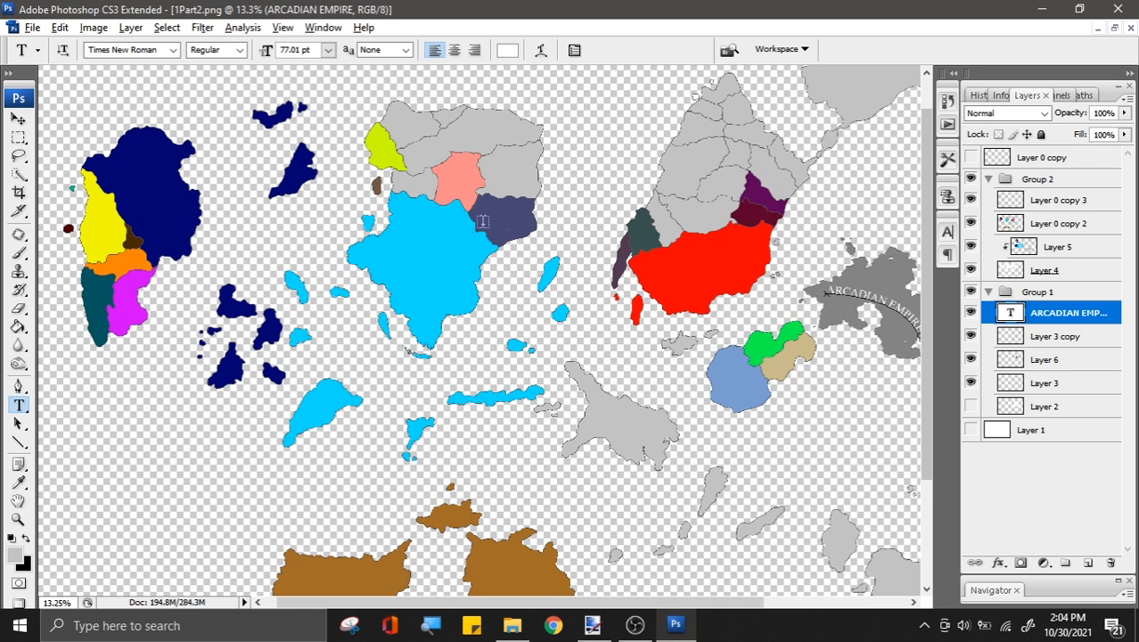
scroll(482, 221, up, 6)
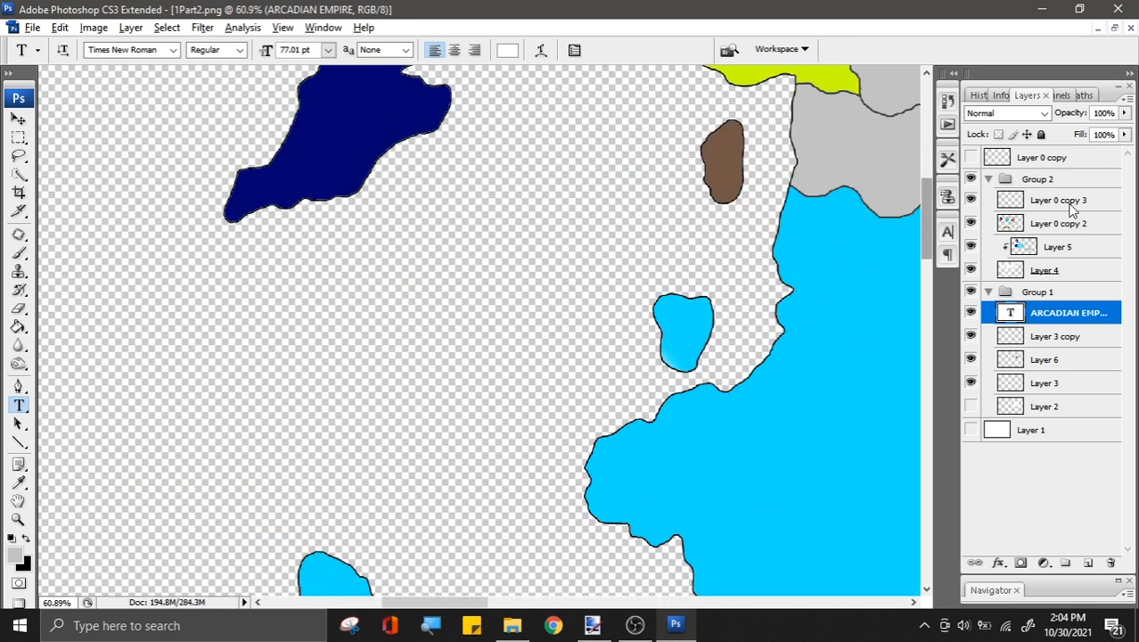
click(1074, 205)
click(1074, 157)
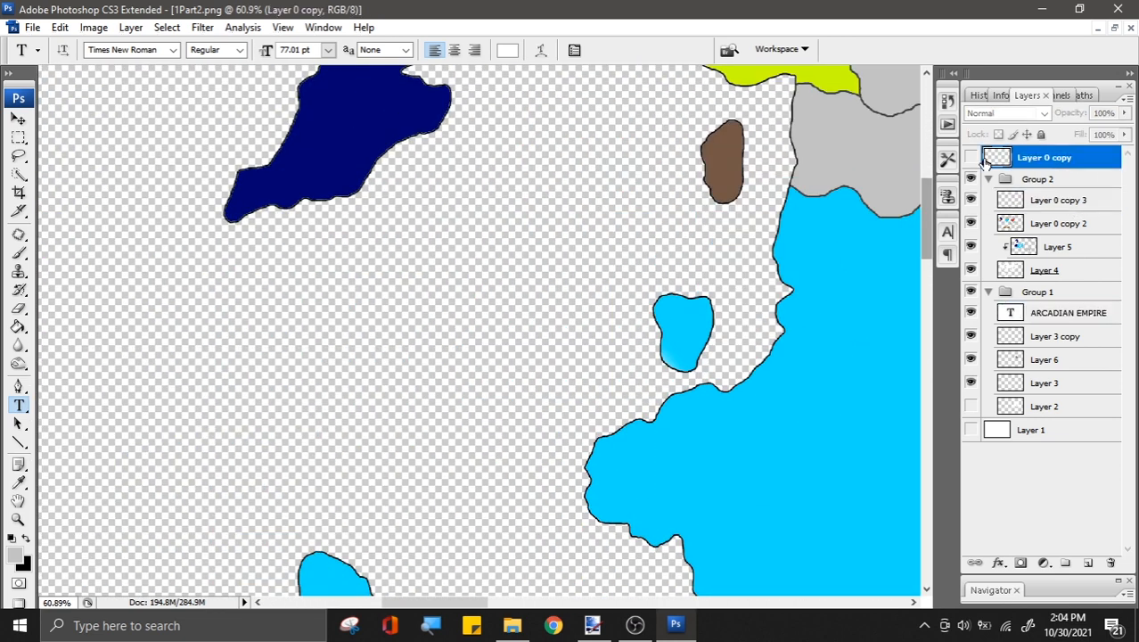
click(971, 157)
Step: Examine the black outlines around the light blue and navy islands and coasts with Layer 0 copy shown
scroll(847, 321, up, 1)
scroll(460, 258, up, 3)
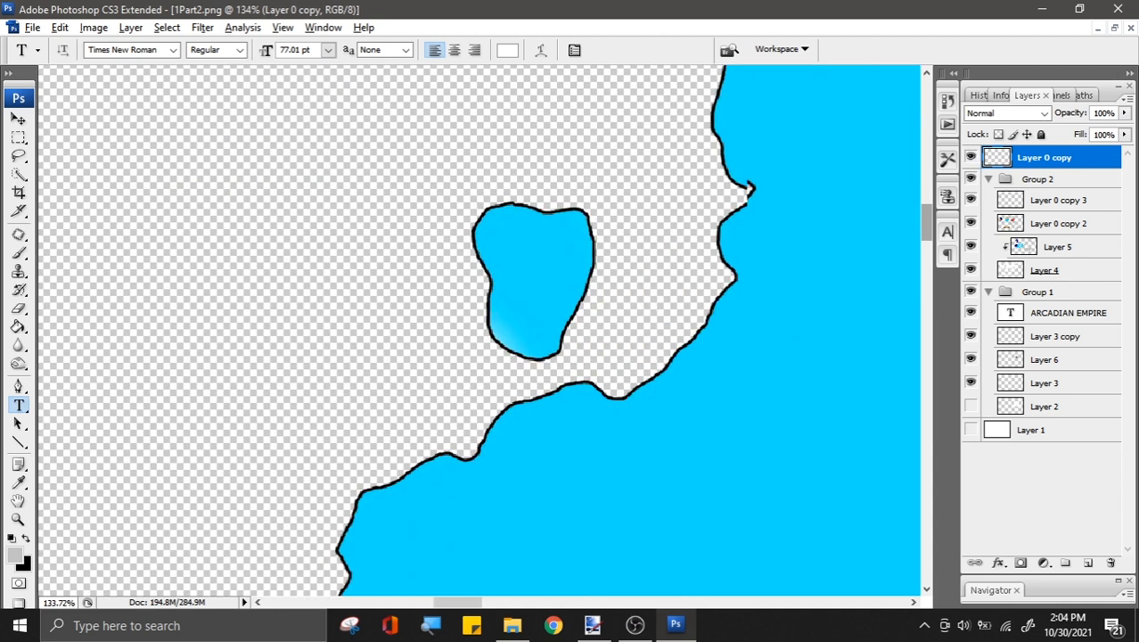
scroll(610, 258, down, 5)
scroll(667, 267, down, 2)
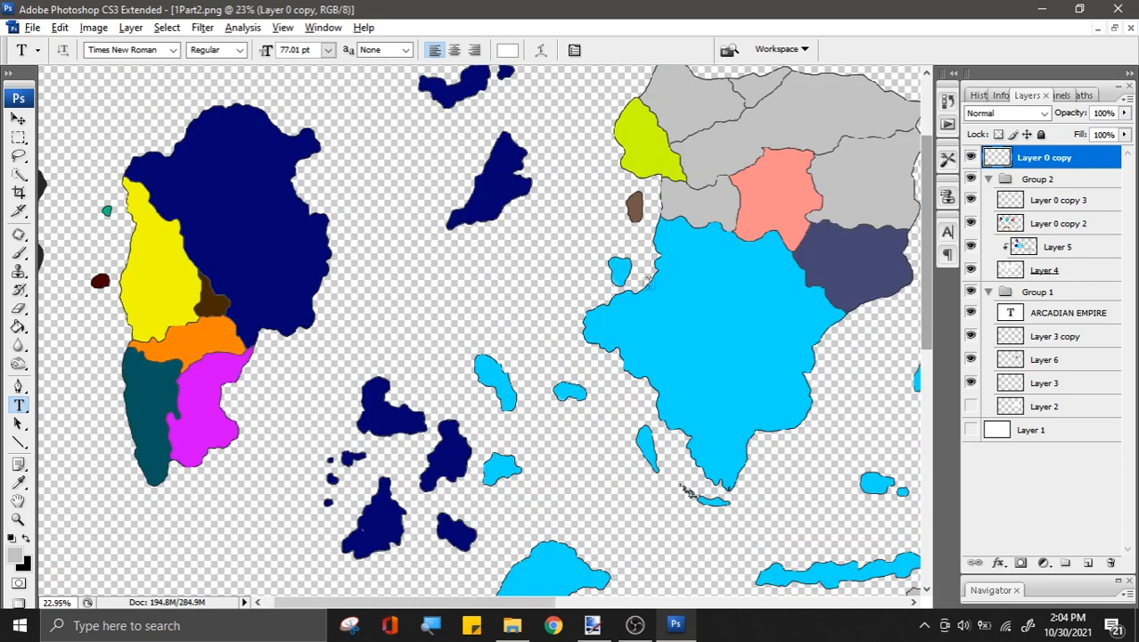
scroll(344, 384, up, 6)
scroll(344, 383, up, 2)
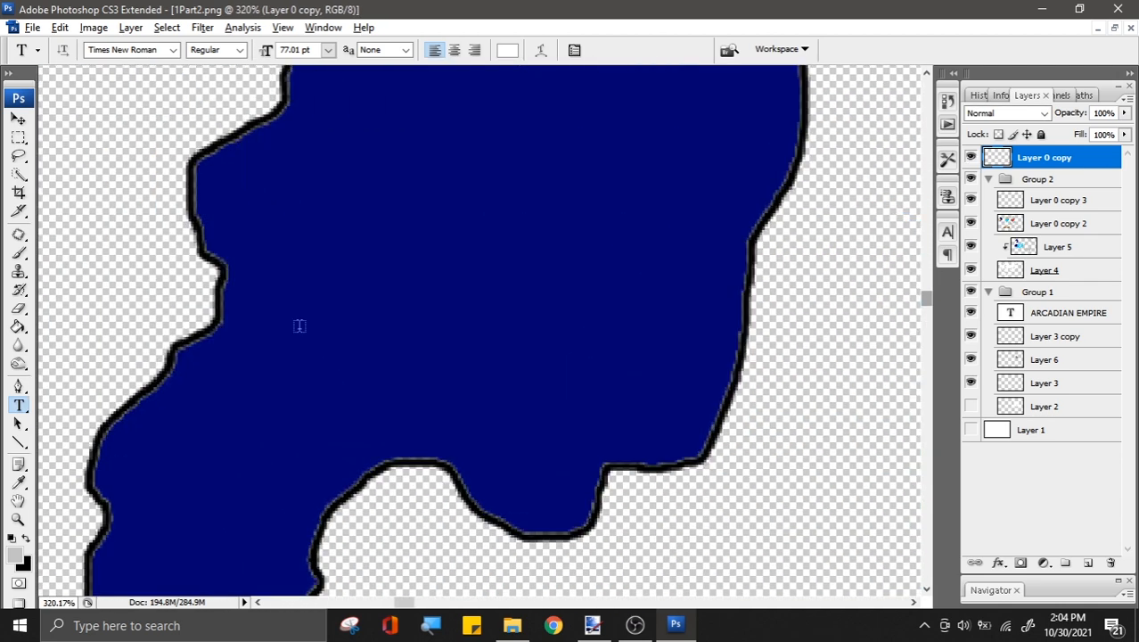
scroll(297, 281, down, 12)
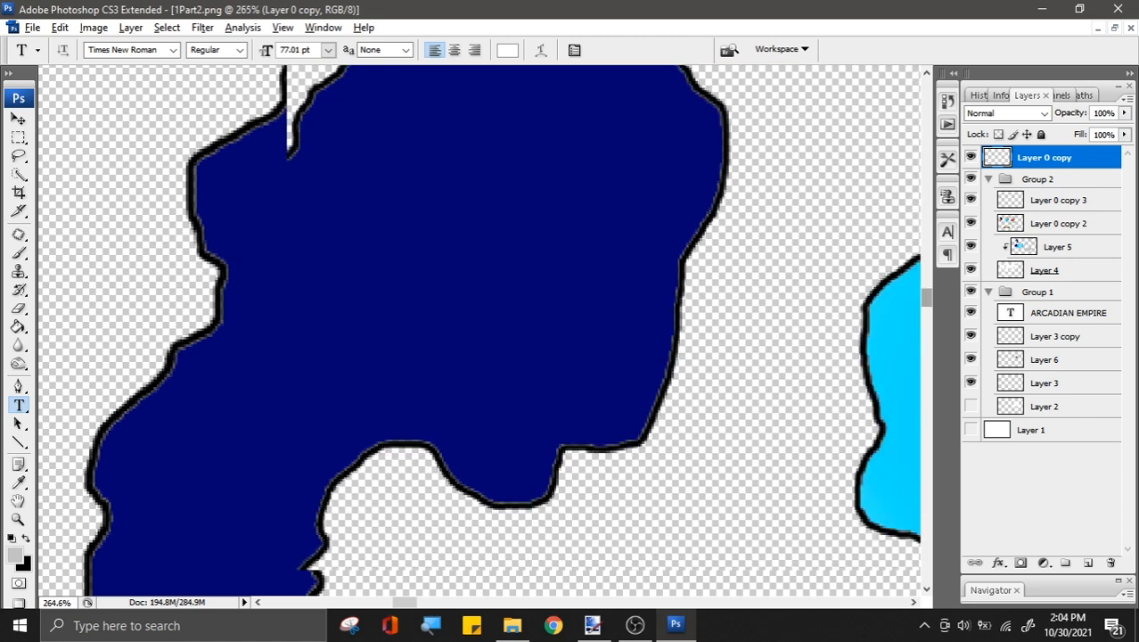
scroll(368, 357, down, 5)
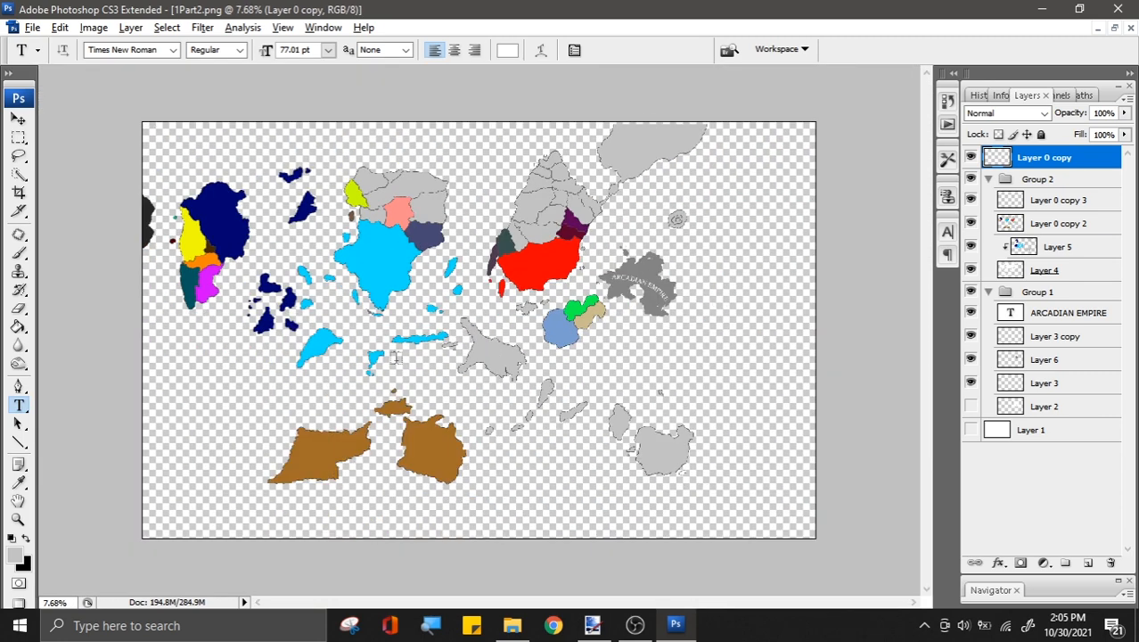
Step: Select and show the white background Layer 1, with the Paint Bucket tool active
scroll(682, 260, up, 4)
click(1081, 433)
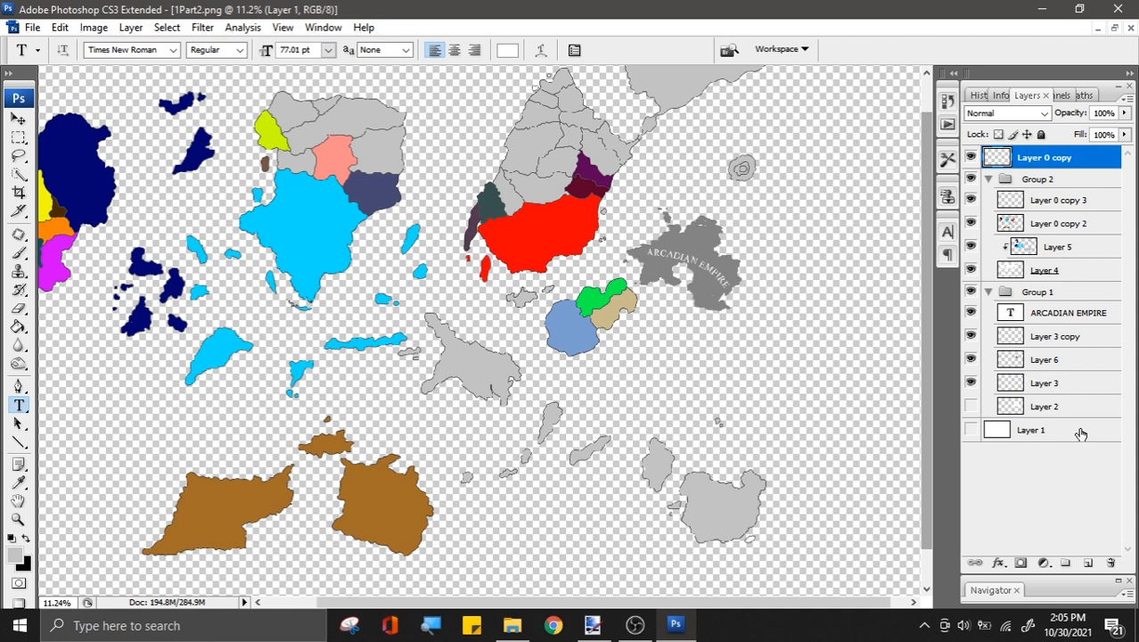
click(971, 431)
click(19, 326)
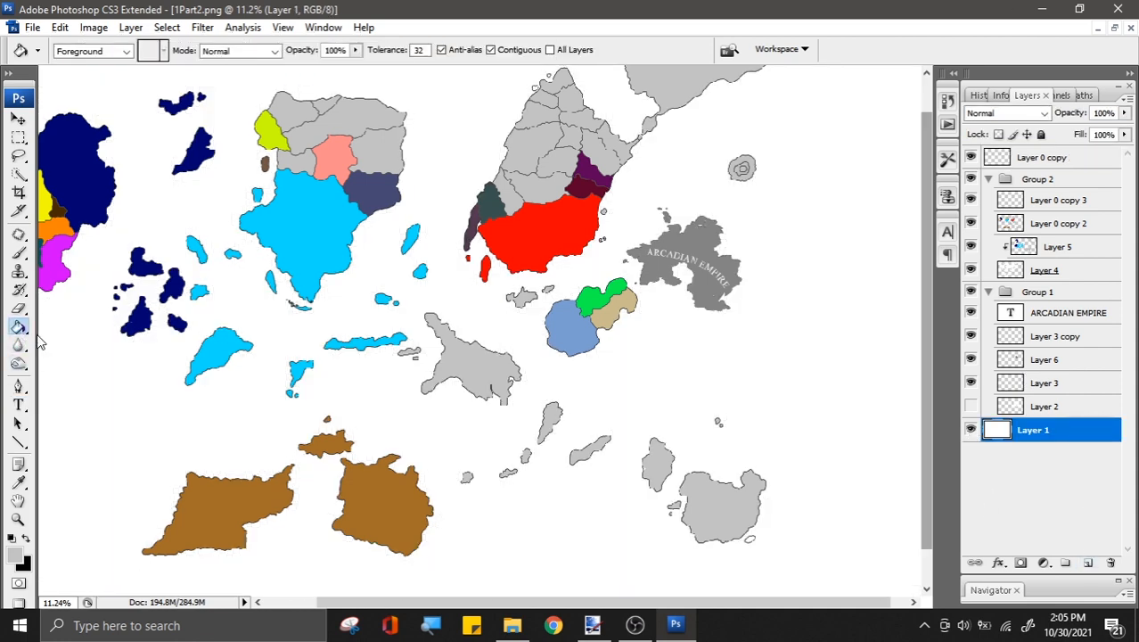
scroll(42, 341, down, 2)
Step: Set the foreground colour to light blue a1c9f2
click(17, 554)
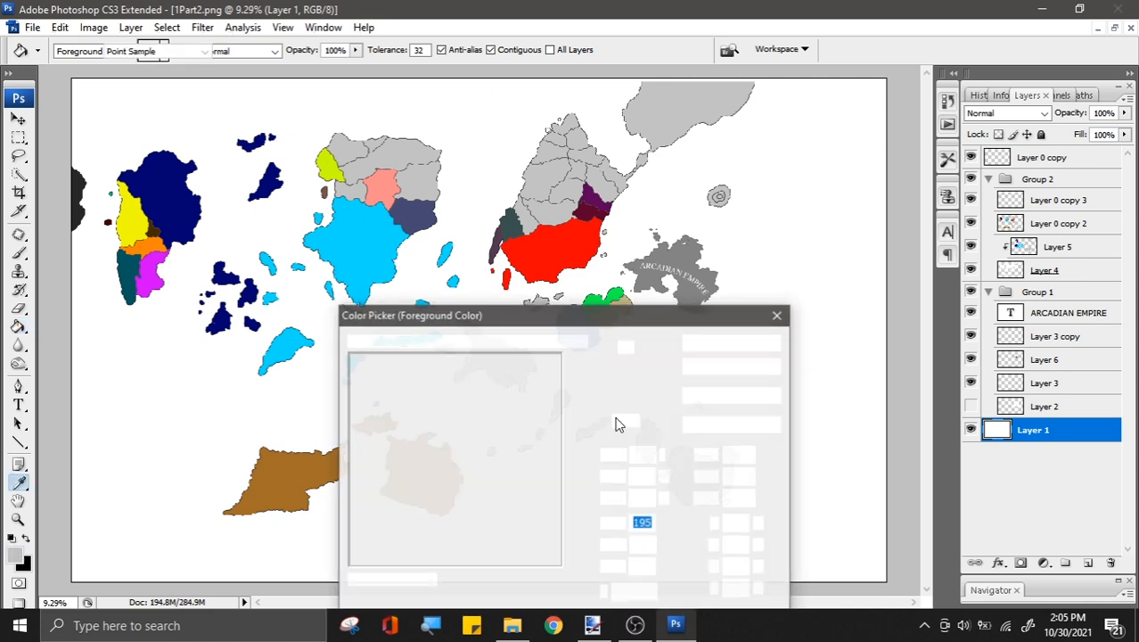
click(578, 423)
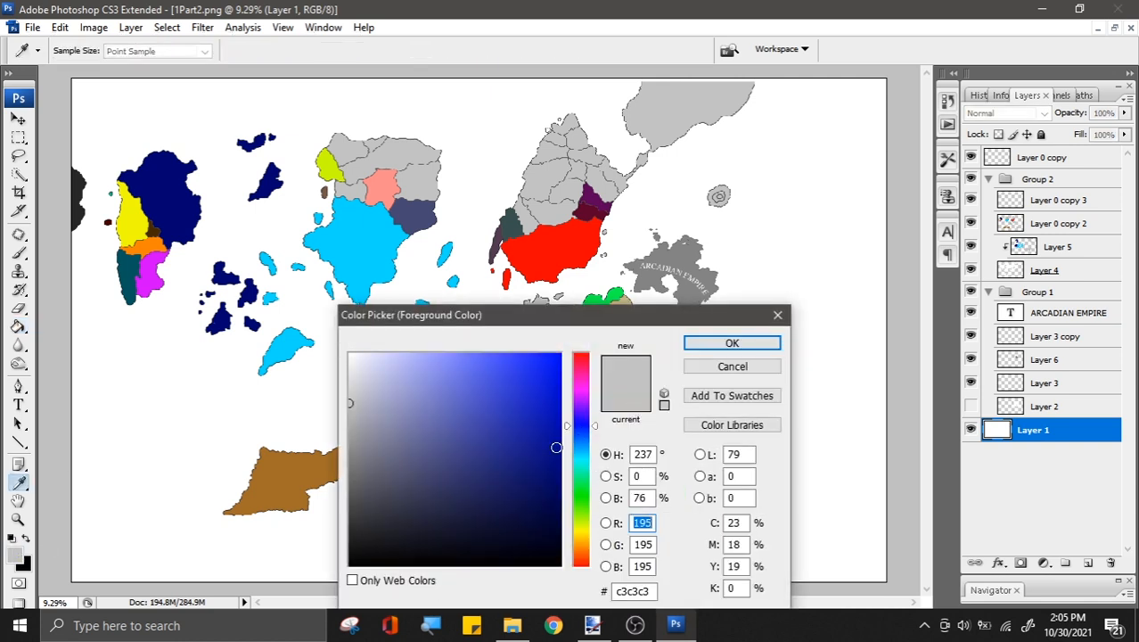
click(539, 484)
drag(539, 484, 500, 474)
drag(580, 439, 583, 441)
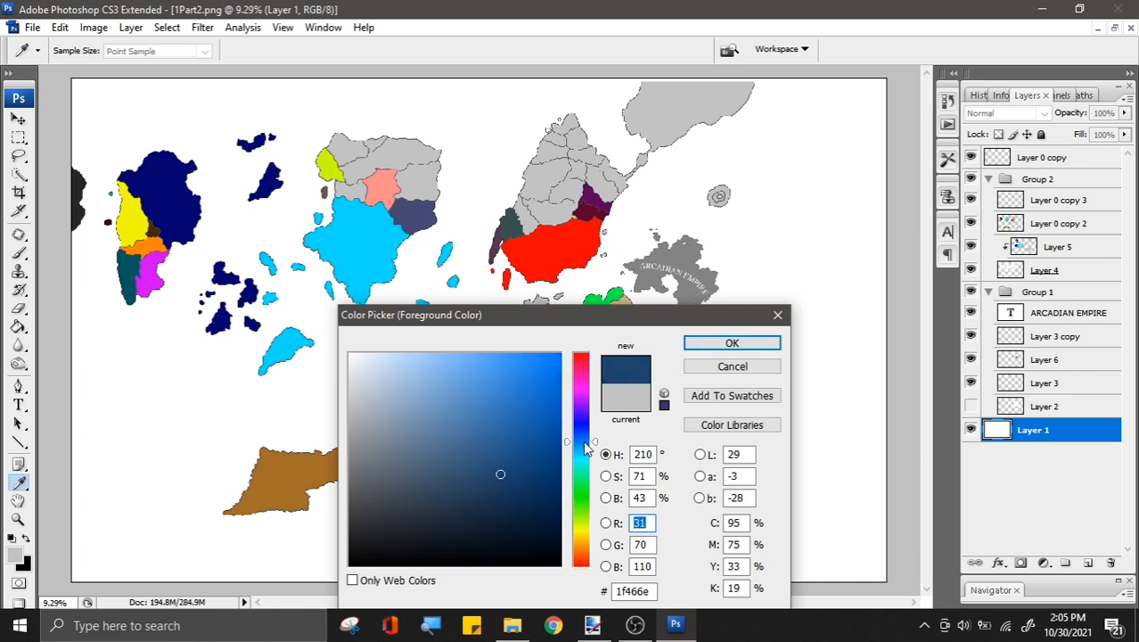
drag(381, 353, 419, 364)
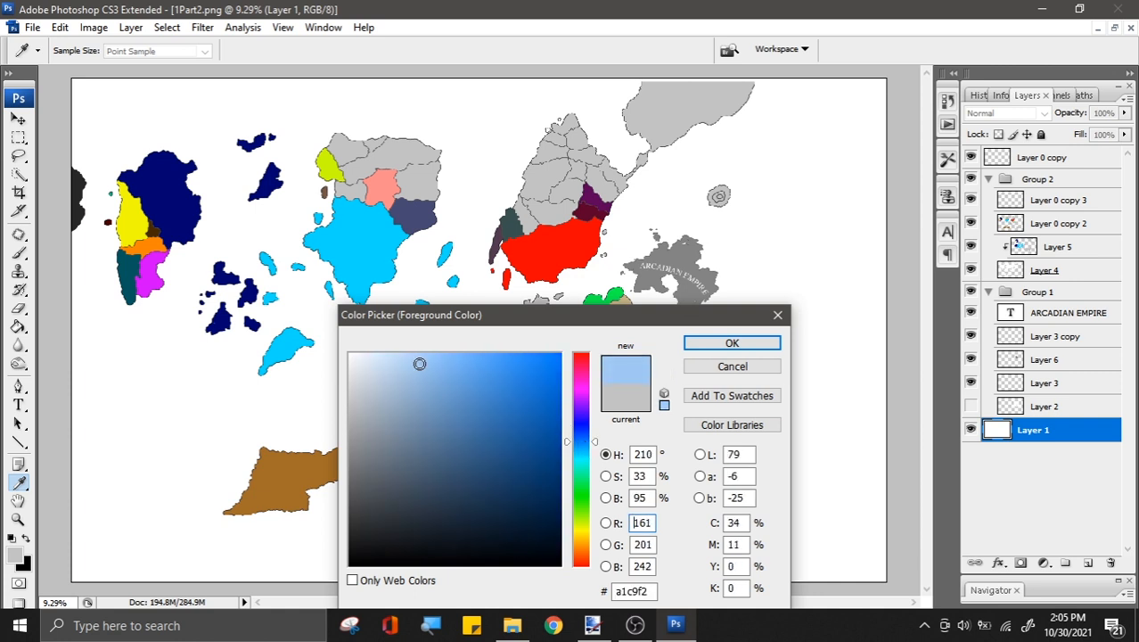
click(743, 348)
Step: Fill the background on Layer 1 with the light blue foreground colour as the sea
key(g)
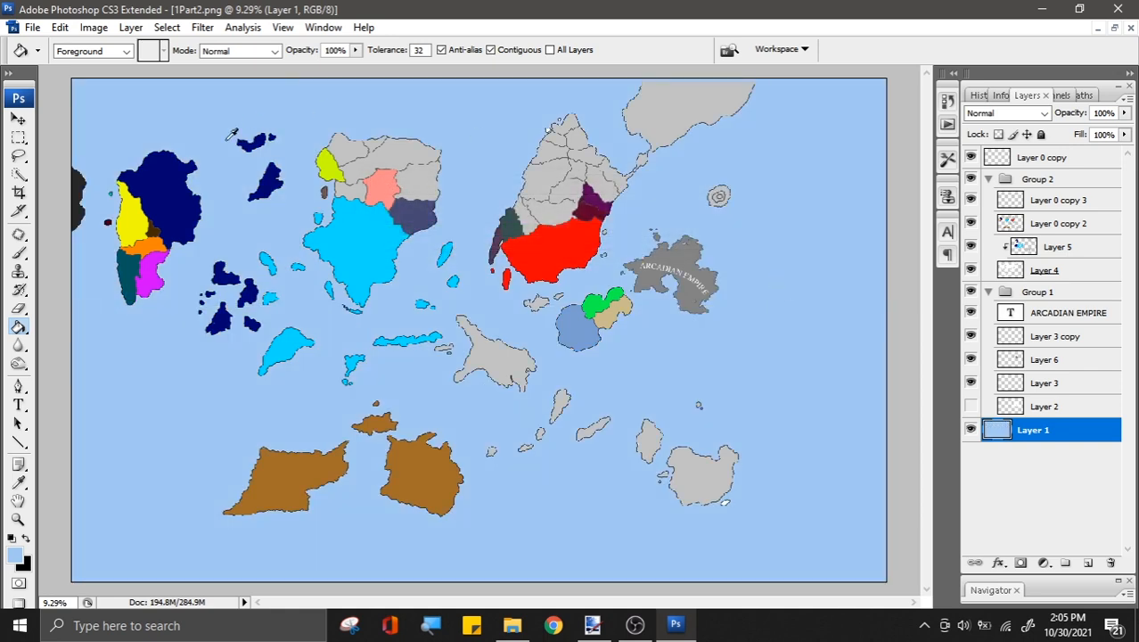
scroll(711, 233, up, 6)
scroll(711, 234, down, 1)
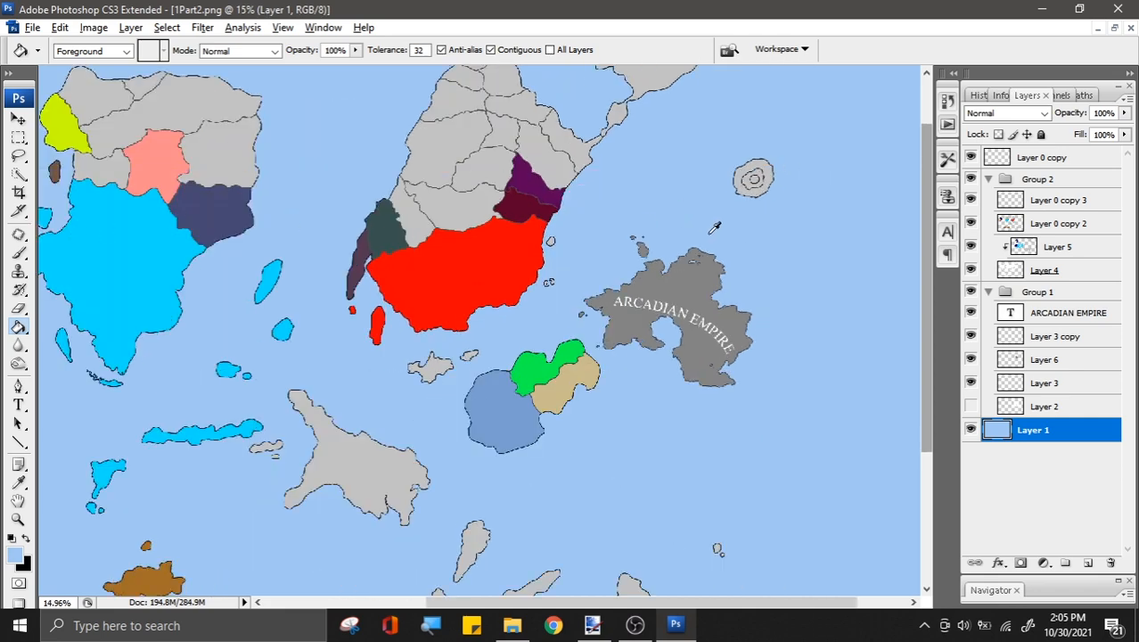
scroll(714, 228, down, 3)
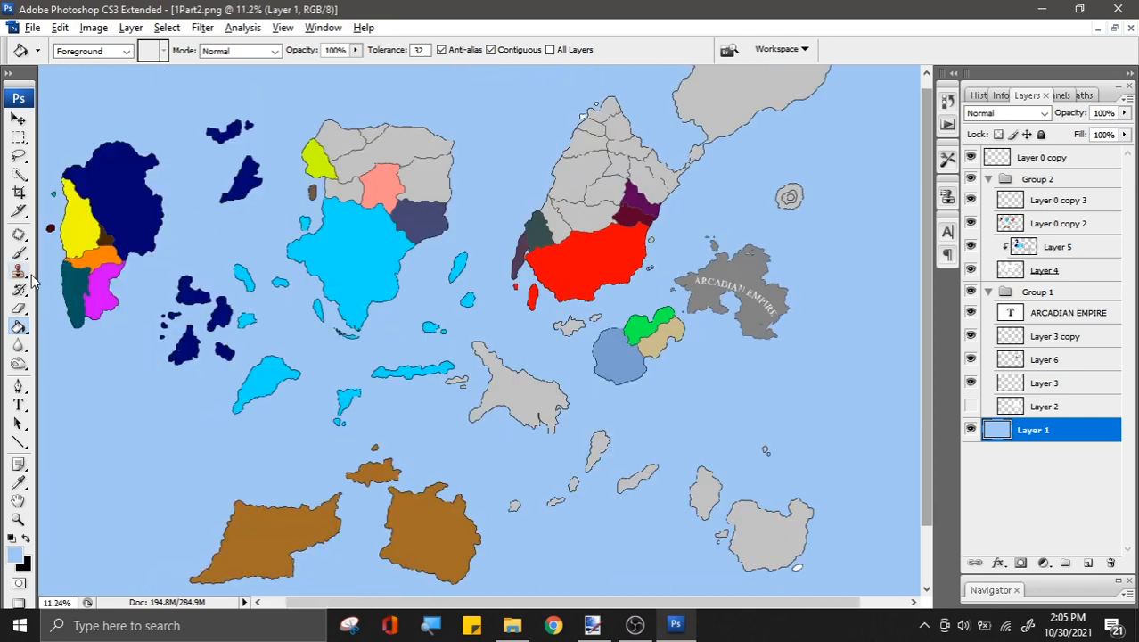
Step: Examine the territory labels around PARPALDIA, QUA TOYNE, LOURIA, QUILA and ARCADIAN EMPIRE, ending with the whole map in view
click(18, 386)
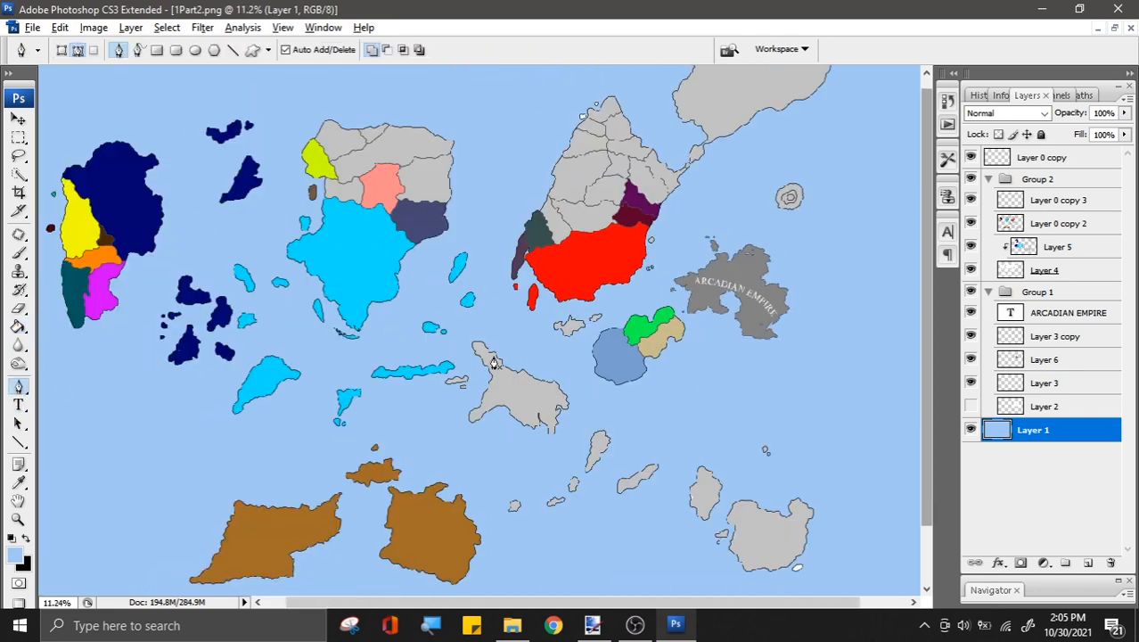
scroll(352, 278, up, 3)
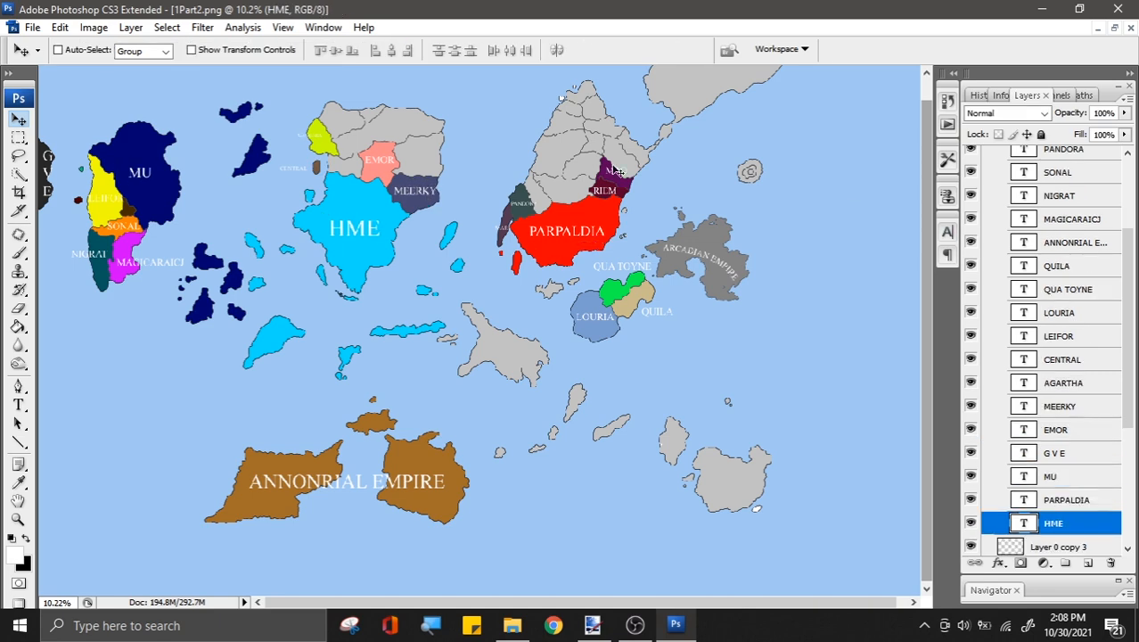
scroll(761, 273, up, 3)
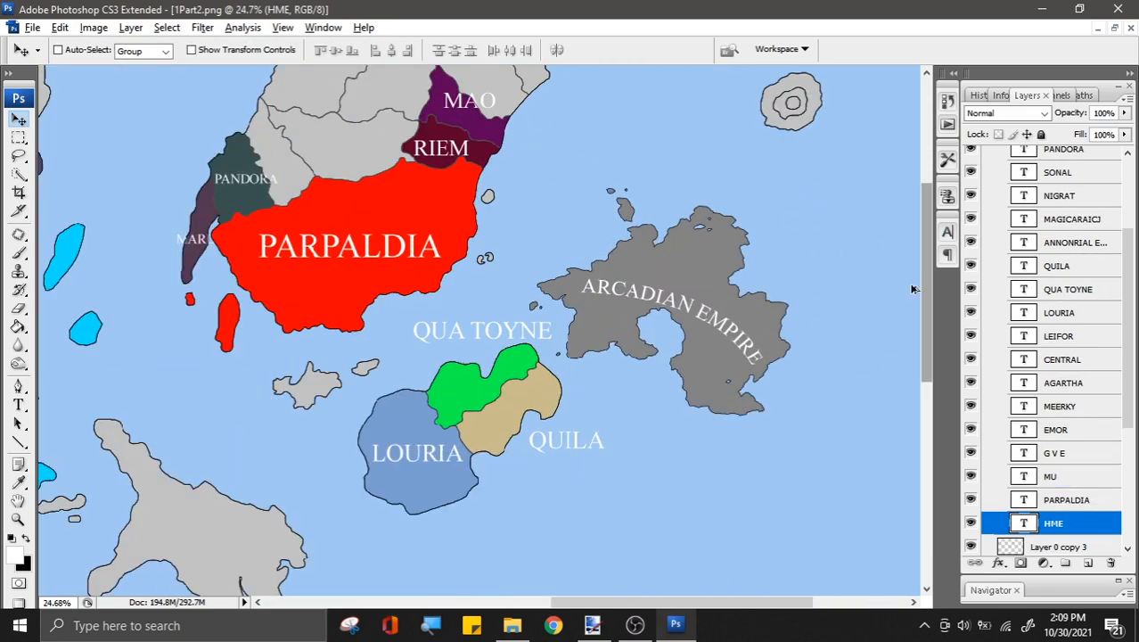
drag(930, 291, 934, 325)
scroll(820, 275, up, 3)
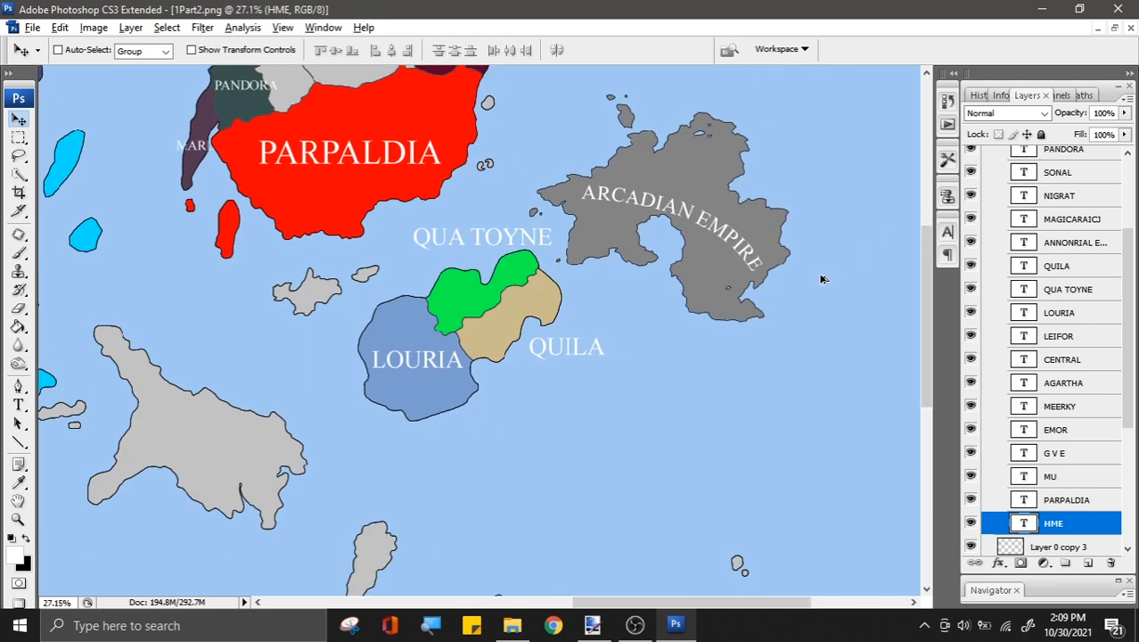
scroll(596, 195, down, 4)
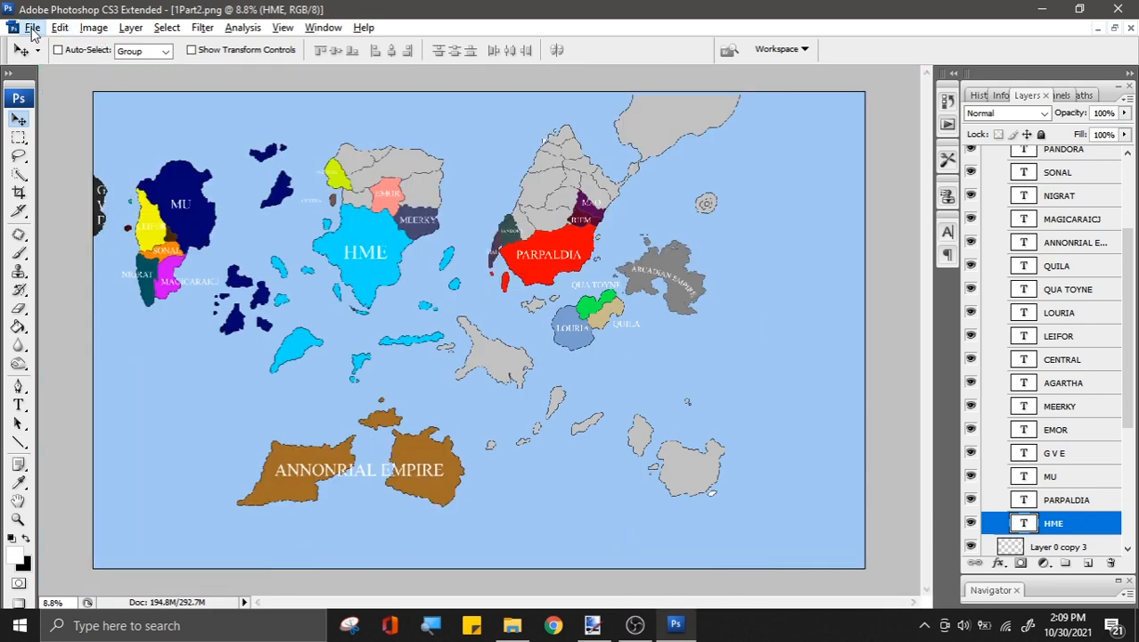
click(32, 27)
click(8, 140)
click(16, 137)
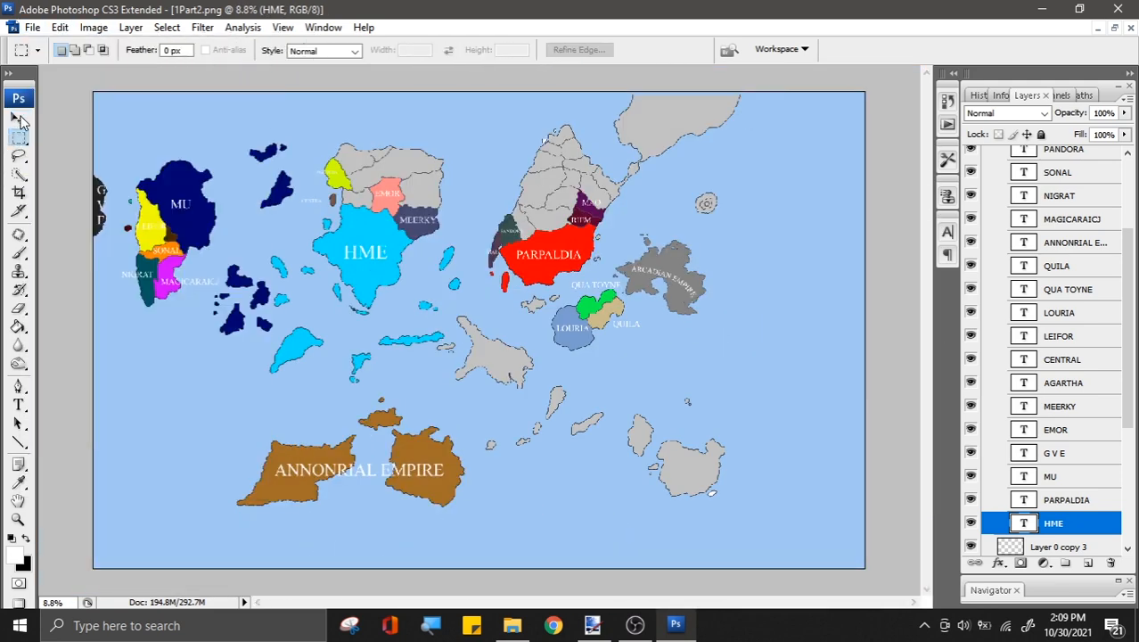
click(19, 120)
Step: Save a copy of the labelled map in the Try folder as a non-interlaced PNG named Heresthesavef
click(32, 27)
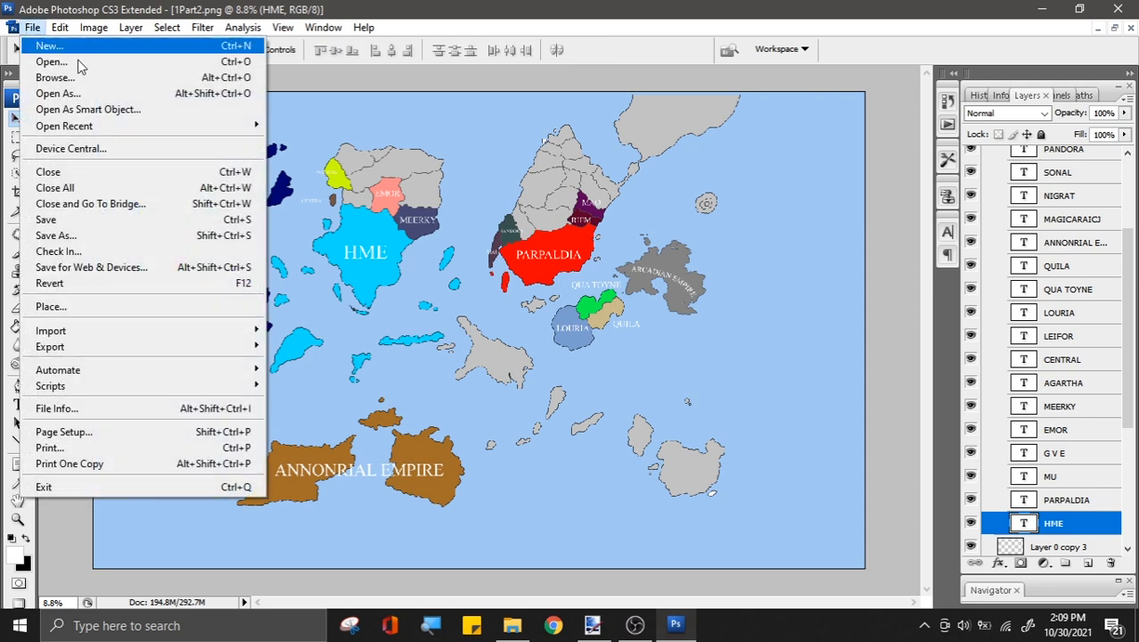
click(186, 232)
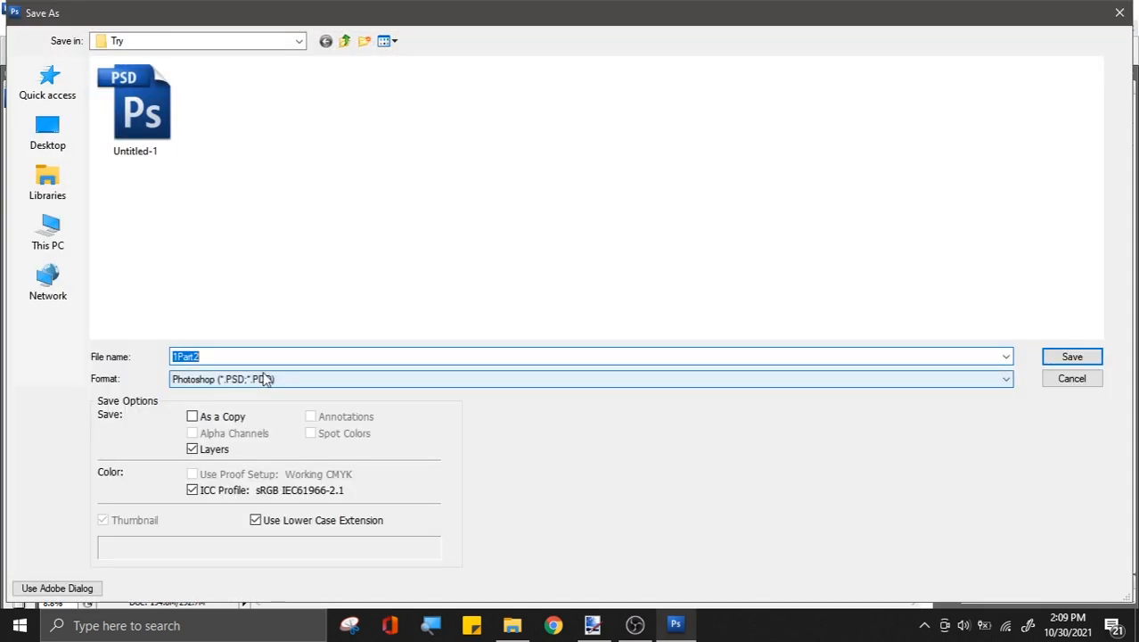
click(284, 379)
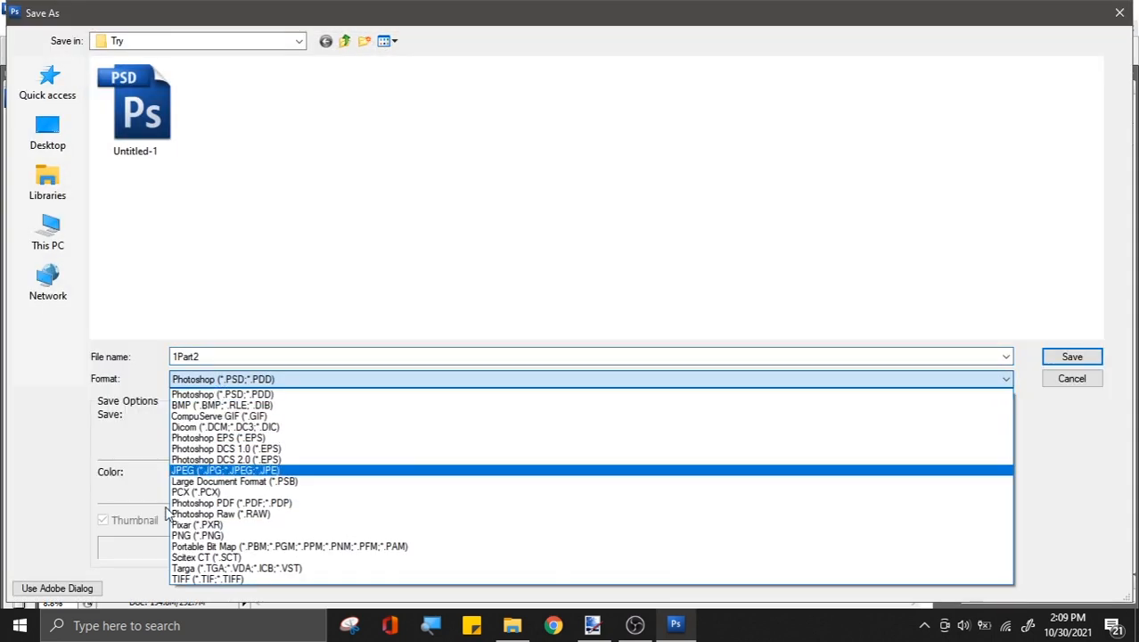
click(192, 535)
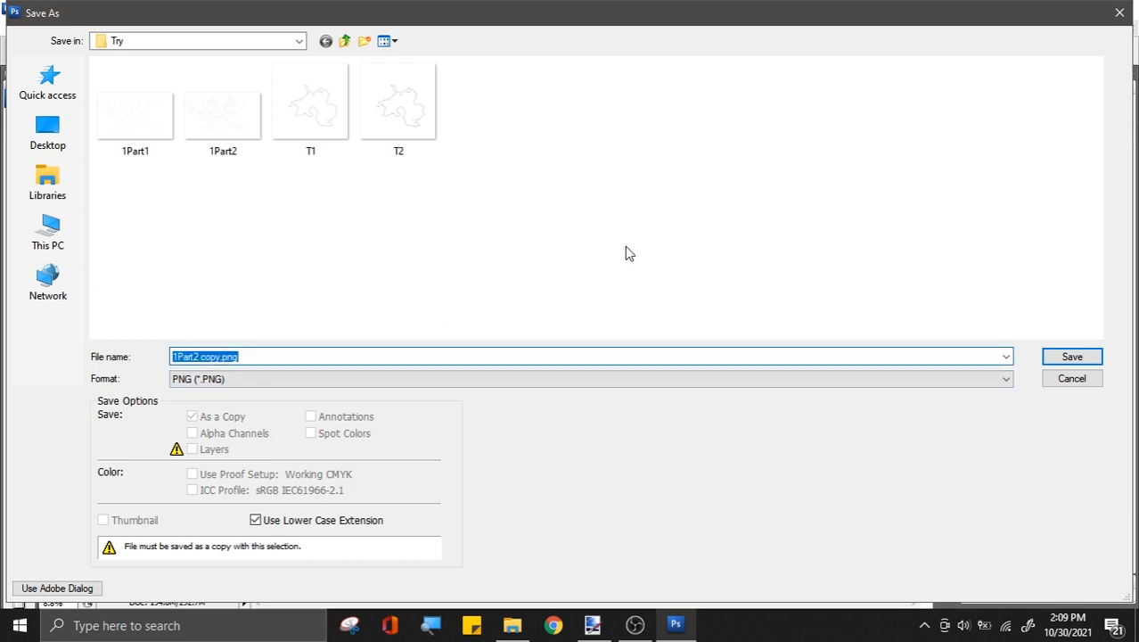
text(Heresthesavef)
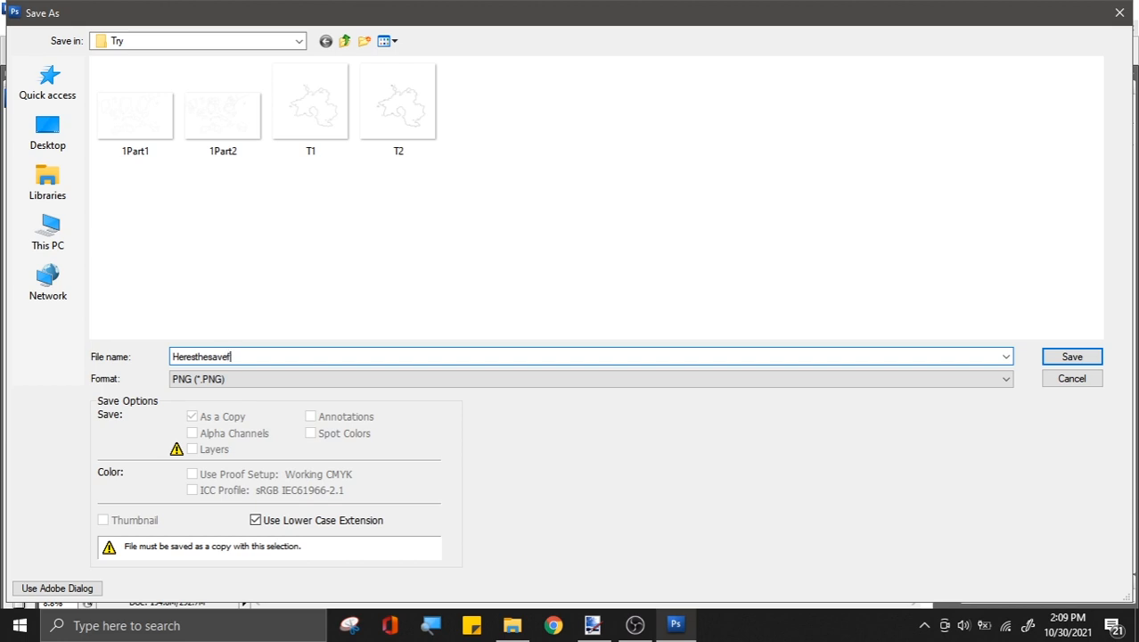
key(Return)
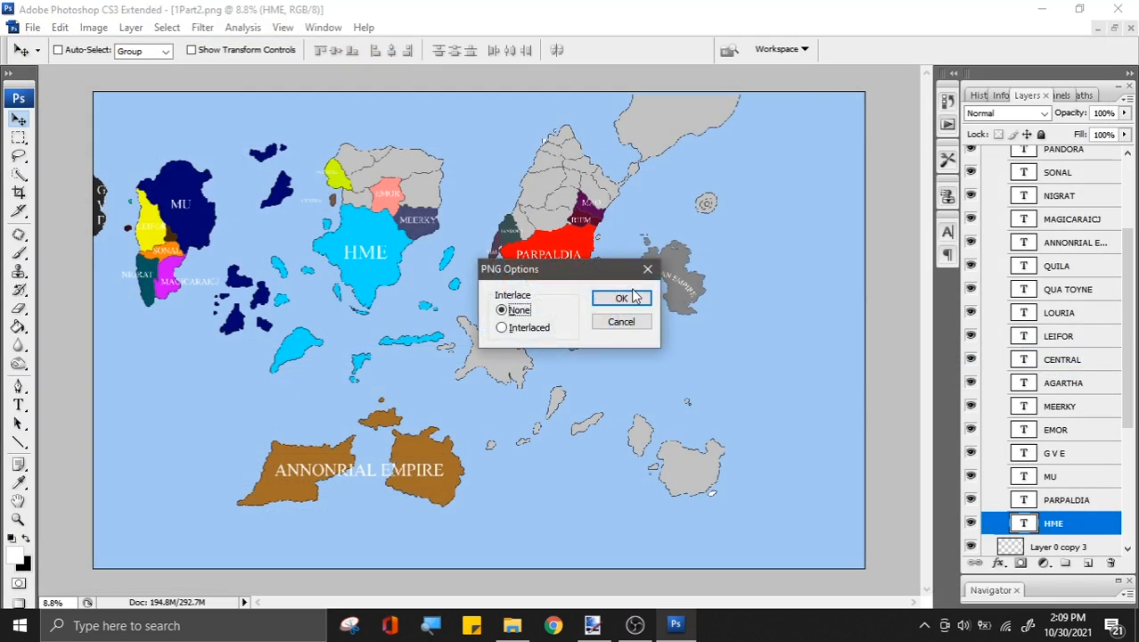
click(633, 299)
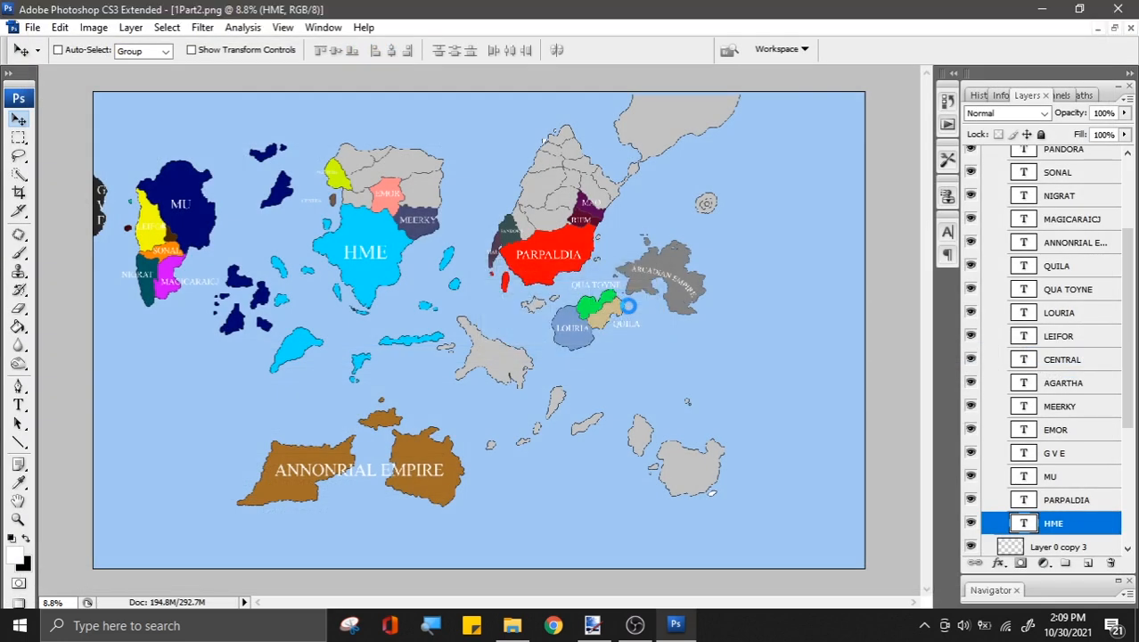